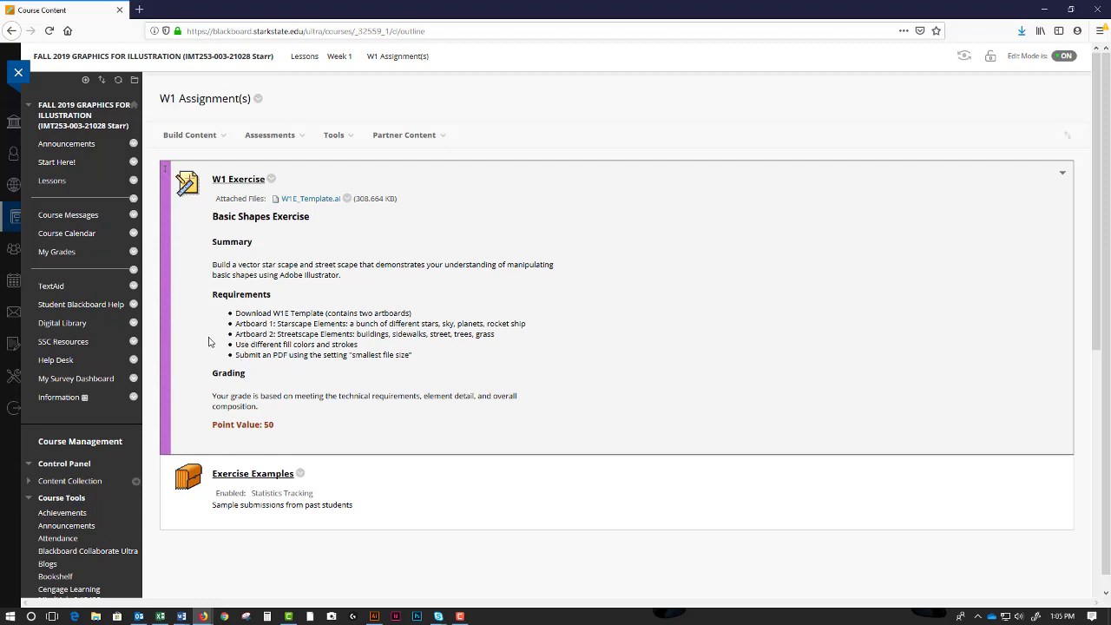
Open the W1E_Template.ai file attached to the W1 Exercise in Illustrator.
left_click(323, 201)
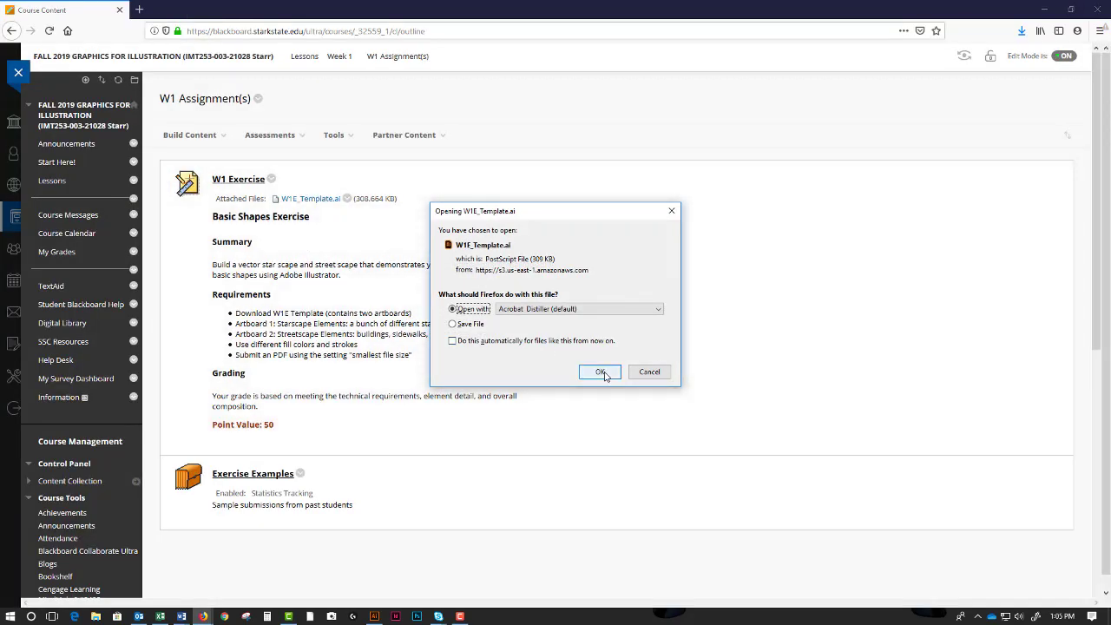
left_click(601, 372)
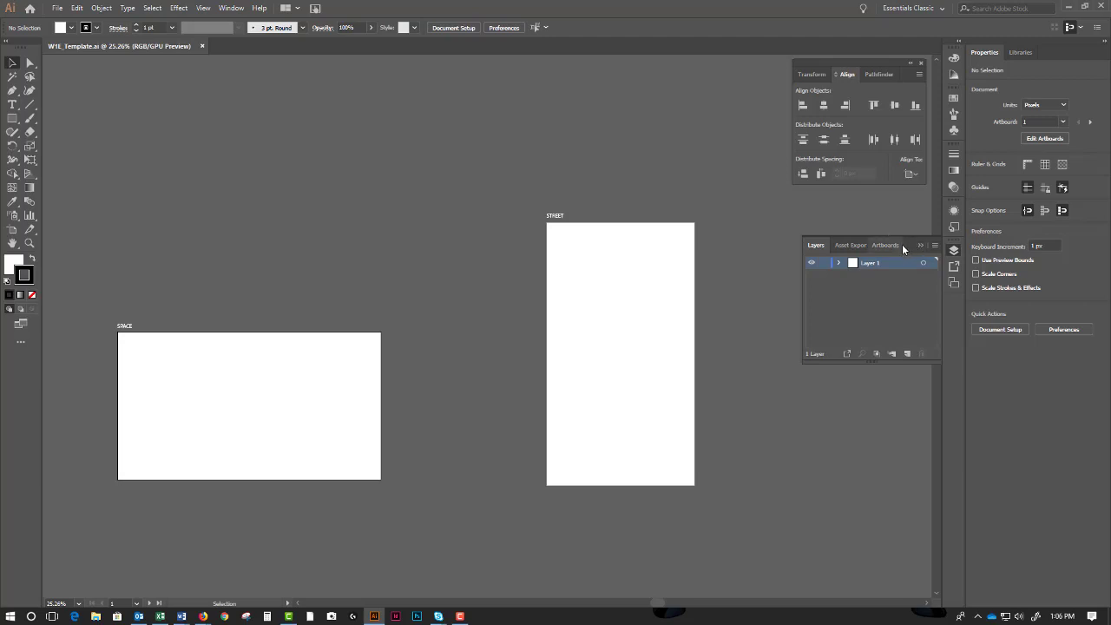
Switch the workspace to Essentials and return it to Essentials Classic.
left_click(919, 8)
left_click(919, 36)
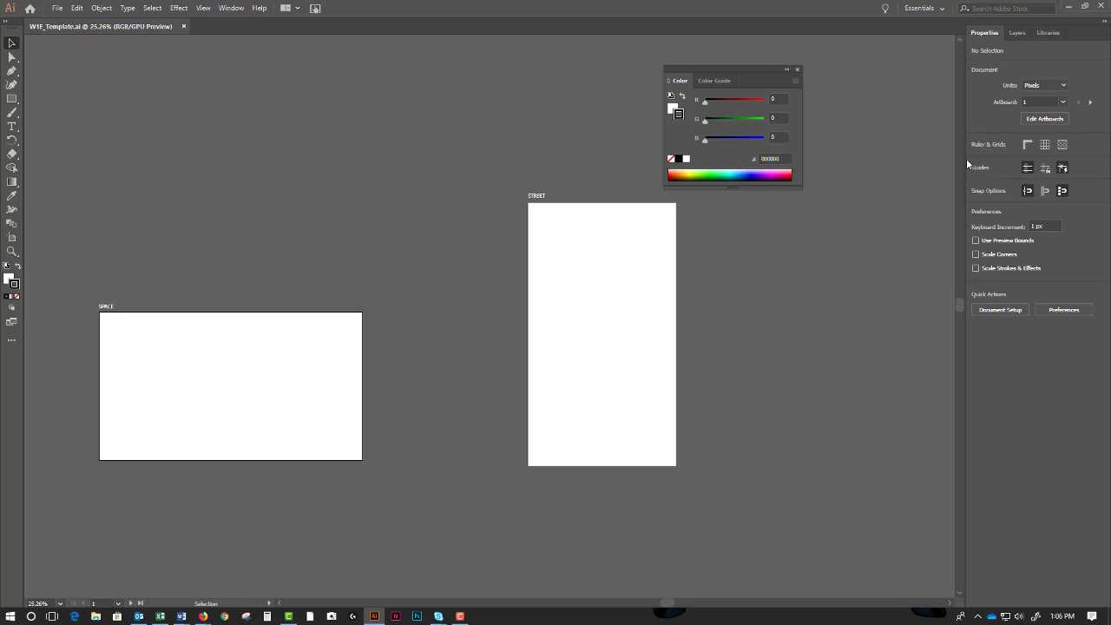
left_click(938, 9)
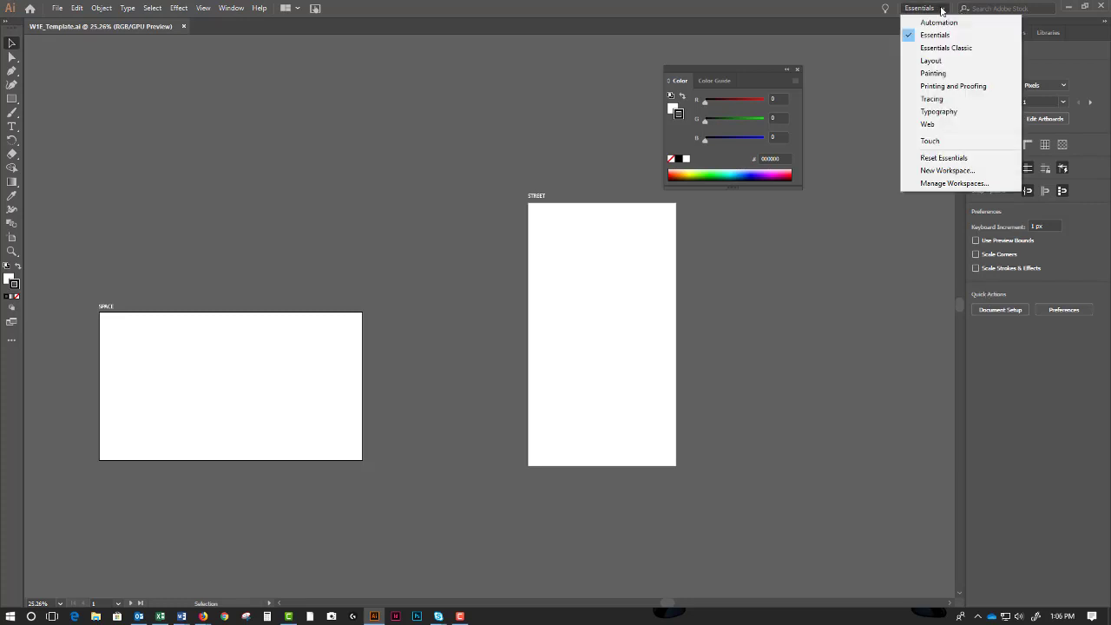
left_click(946, 47)
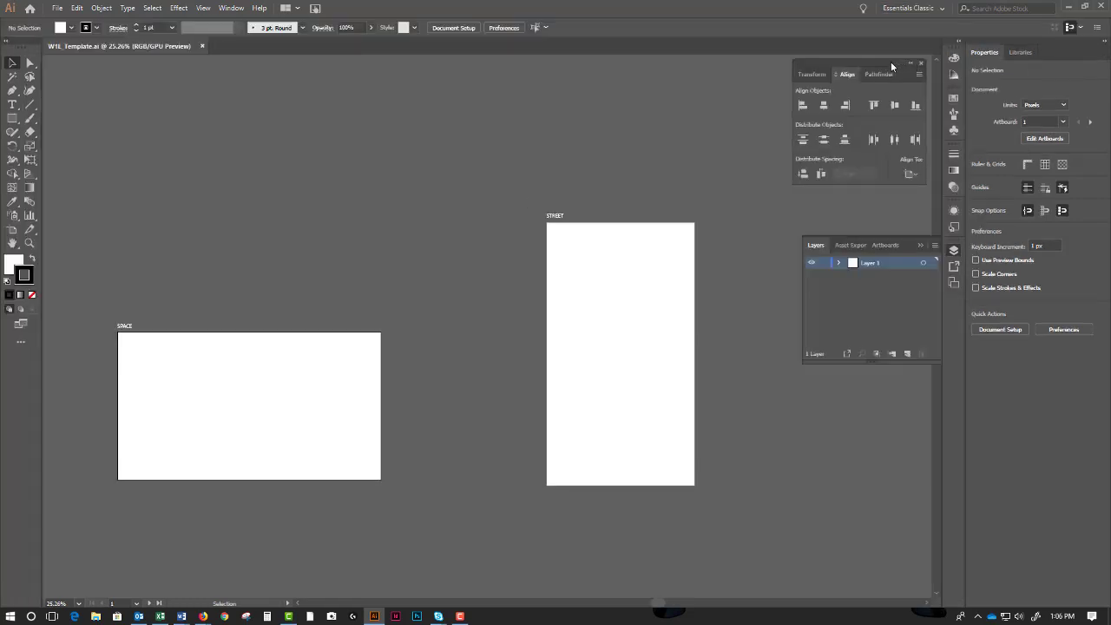
left_click_drag(890, 61, 893, 59)
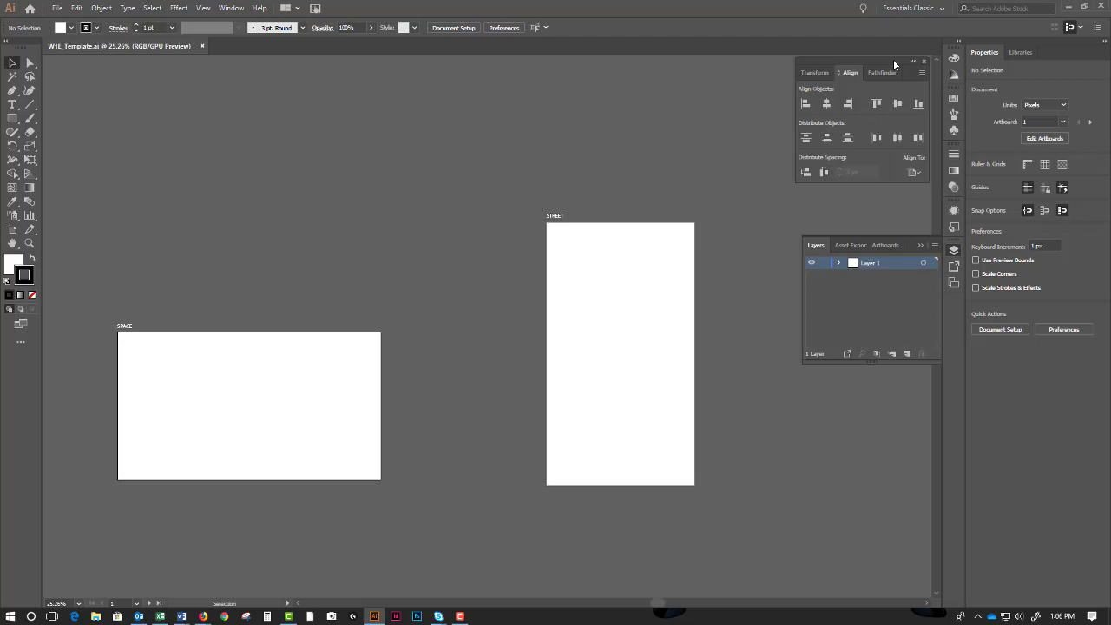
Check the document's artboard list, selecting street and space in turn, and go back to the layers list.
left_click(885, 246)
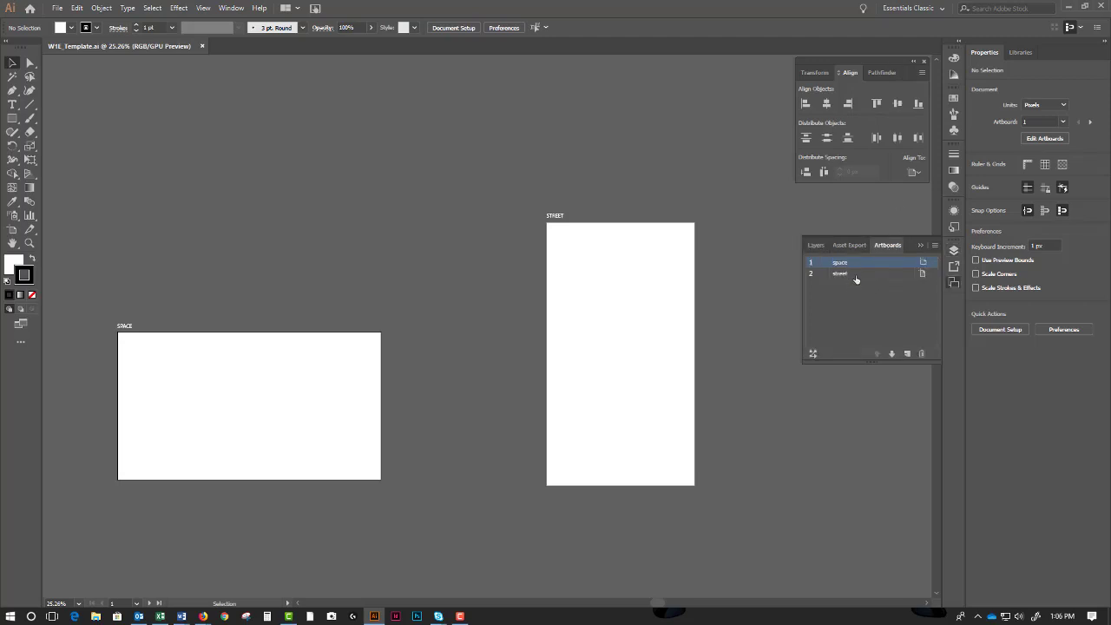
left_click(855, 276)
left_click(857, 263)
left_click(819, 245)
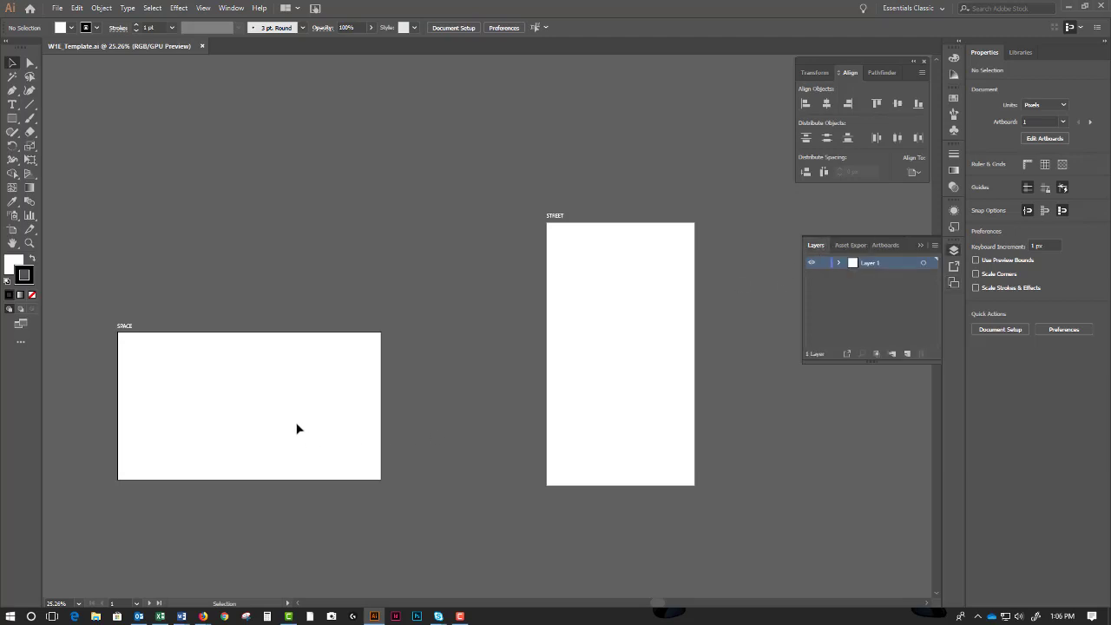
Draw a rectangle of about 849 × 534 px from the SPACE artboard's upper-left corner and move it inward to about X 576.5, Y 369 px.
key("z")
left_click(231, 403)
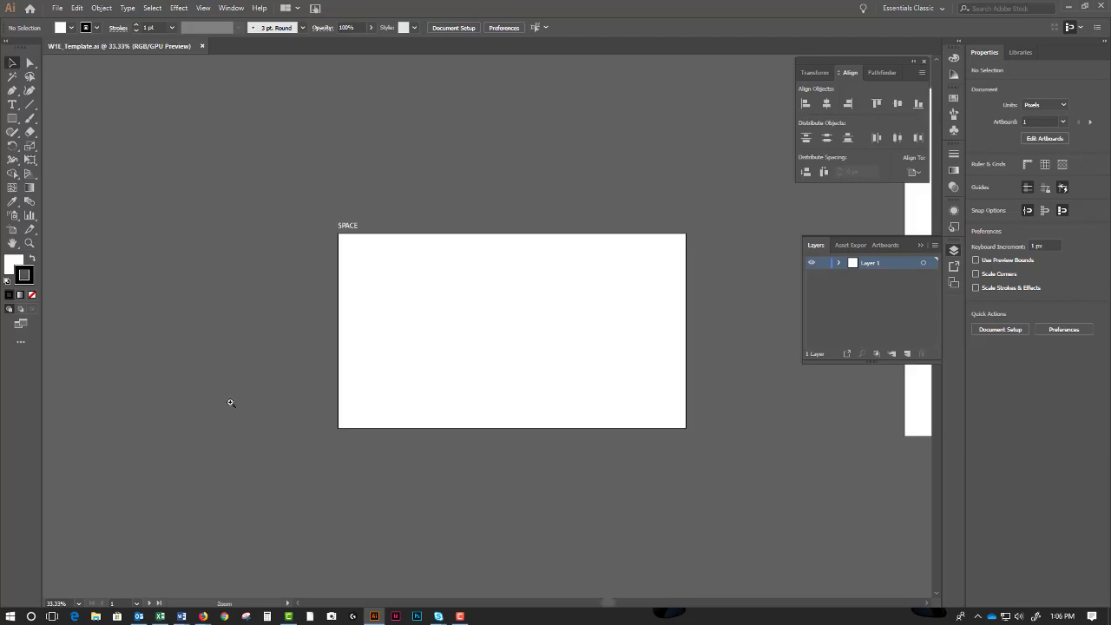
left_click(481, 301)
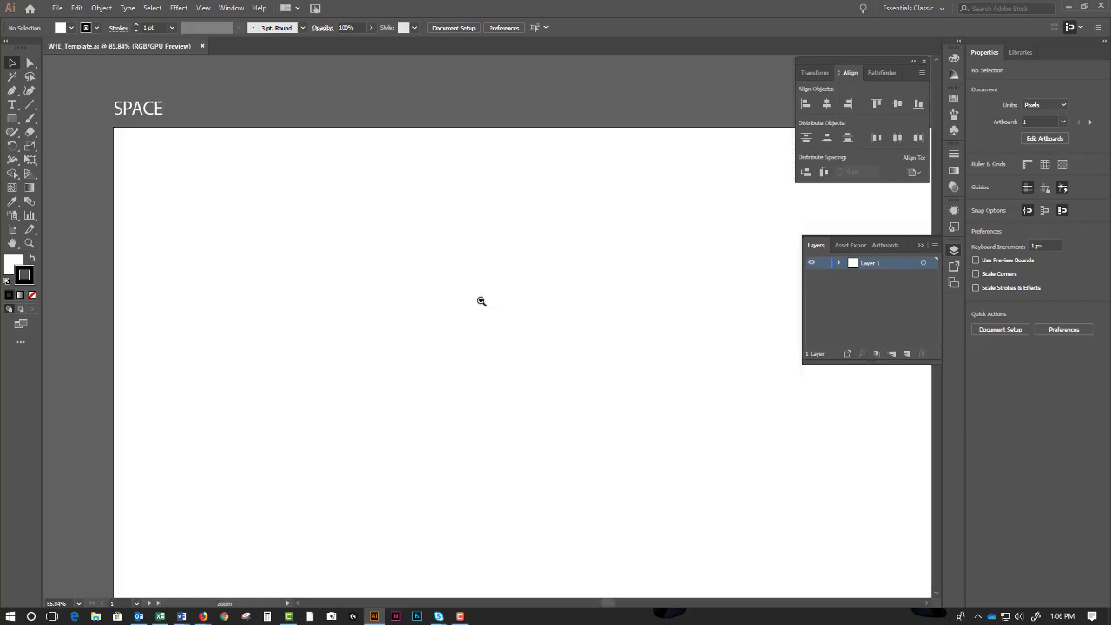
left_click(482, 301, "alt")
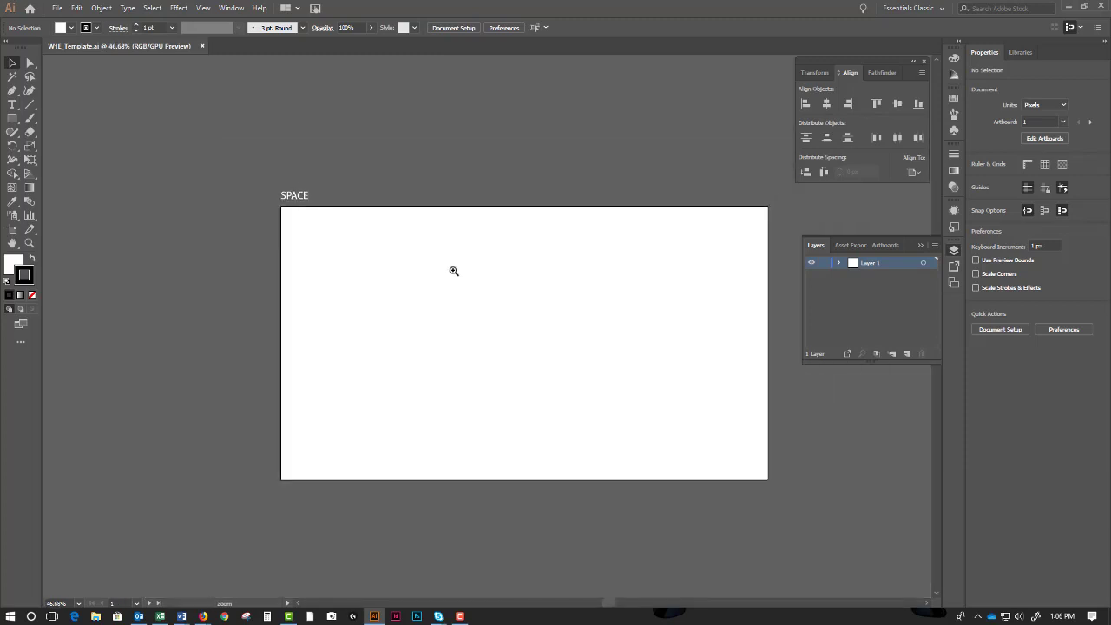
left_click(452, 271)
left_click_drag(463, 344, 364, 257)
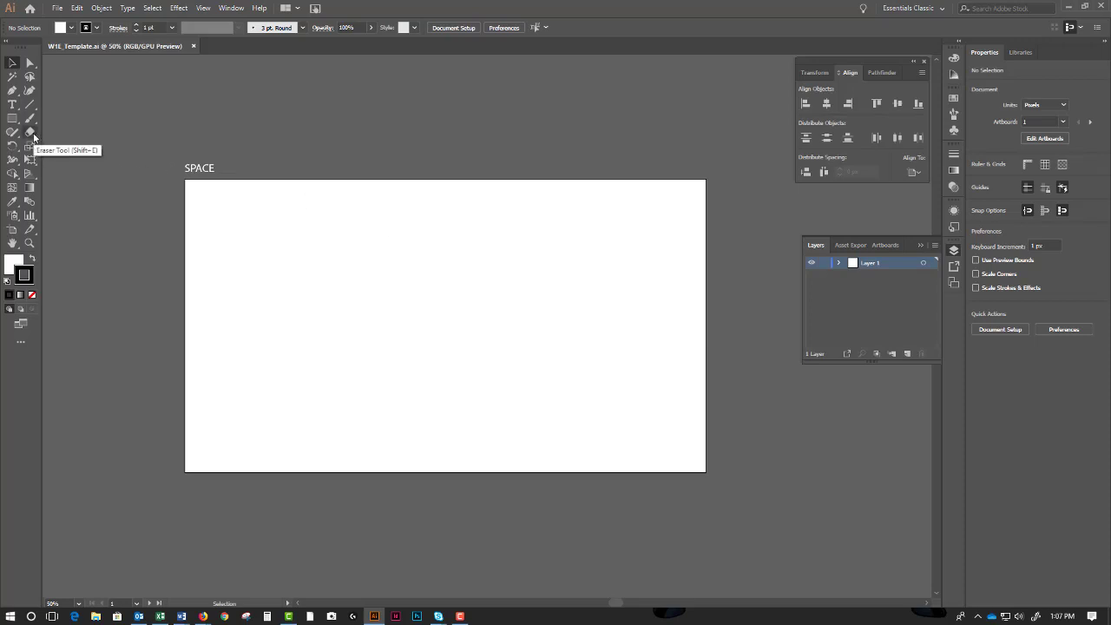
left_click_drag(13, 118, 40, 123)
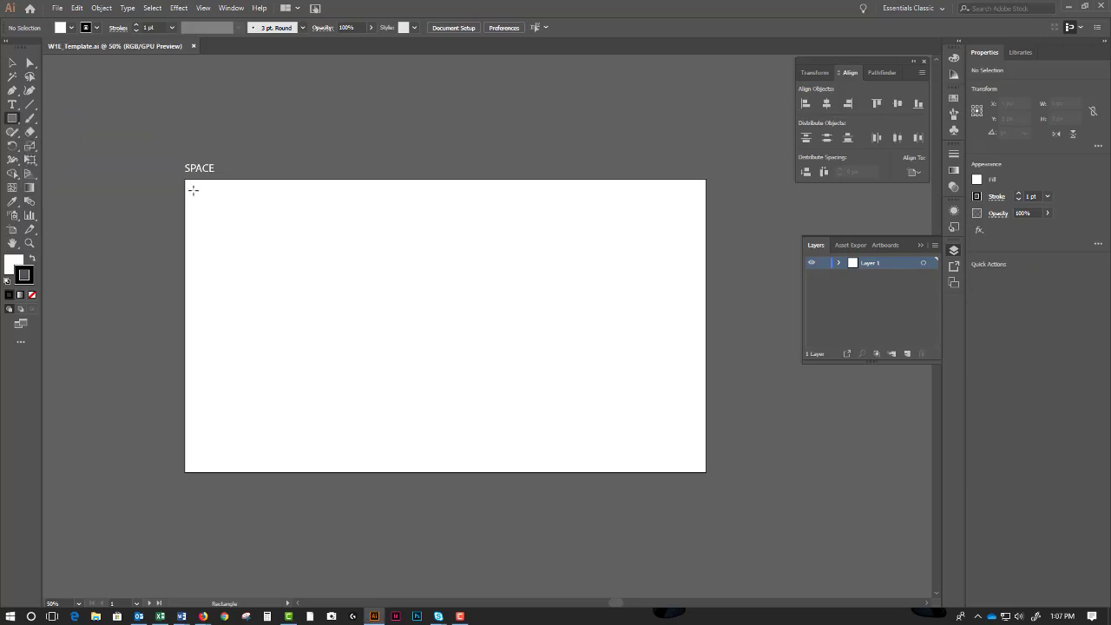
left_click_drag(184, 179, 509, 383)
key("v")
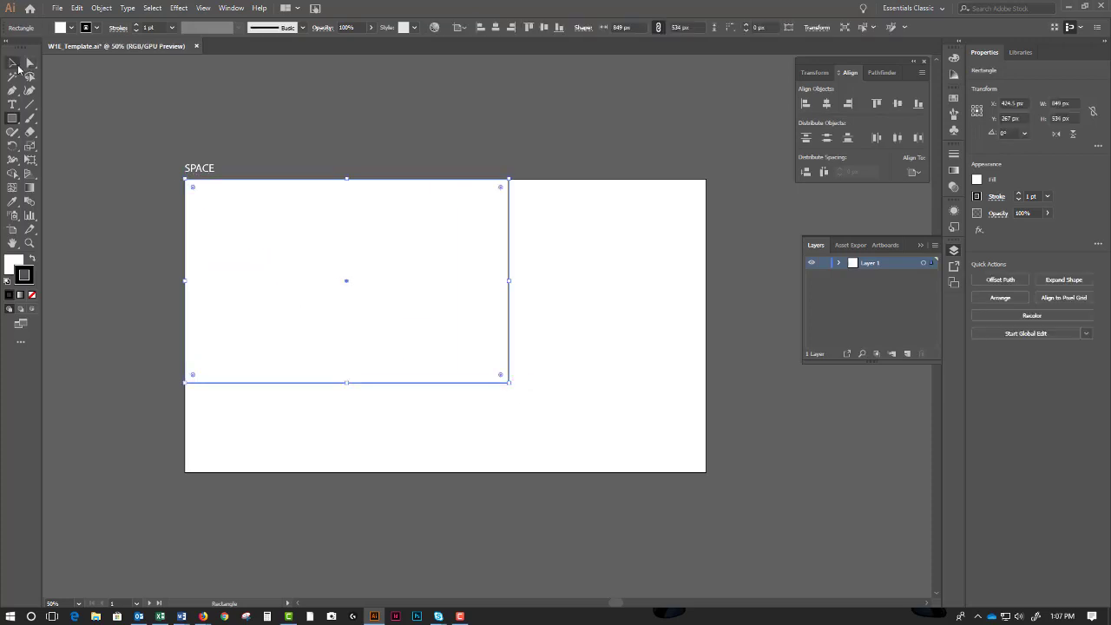
left_click_drag(296, 260, 353, 299)
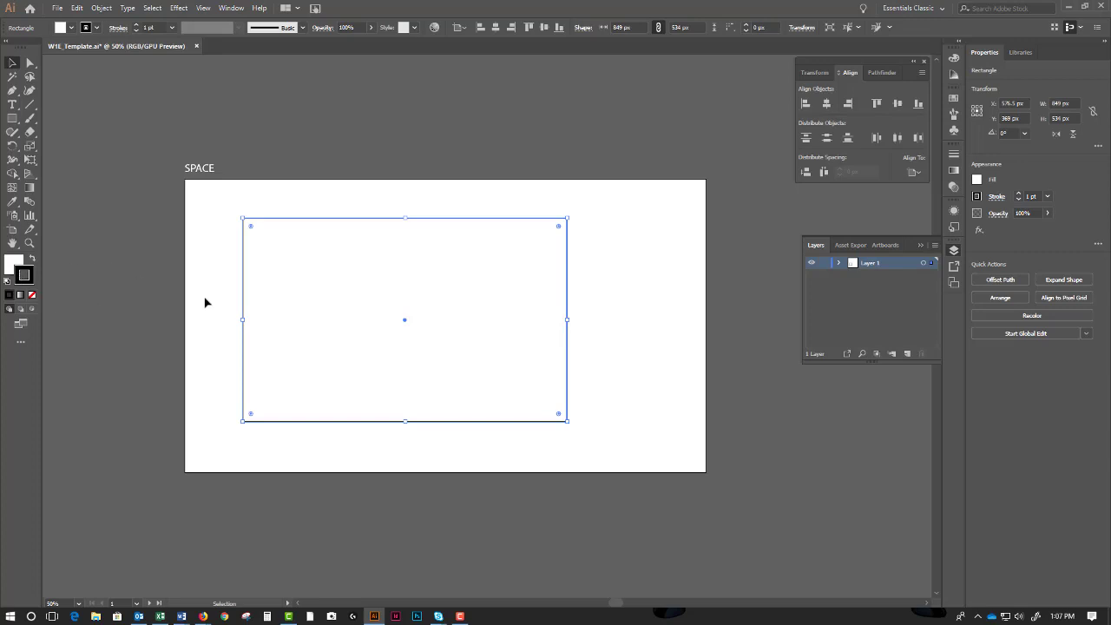
Set the rectangle's fill colour to red, FF0000.
left_click(26, 273)
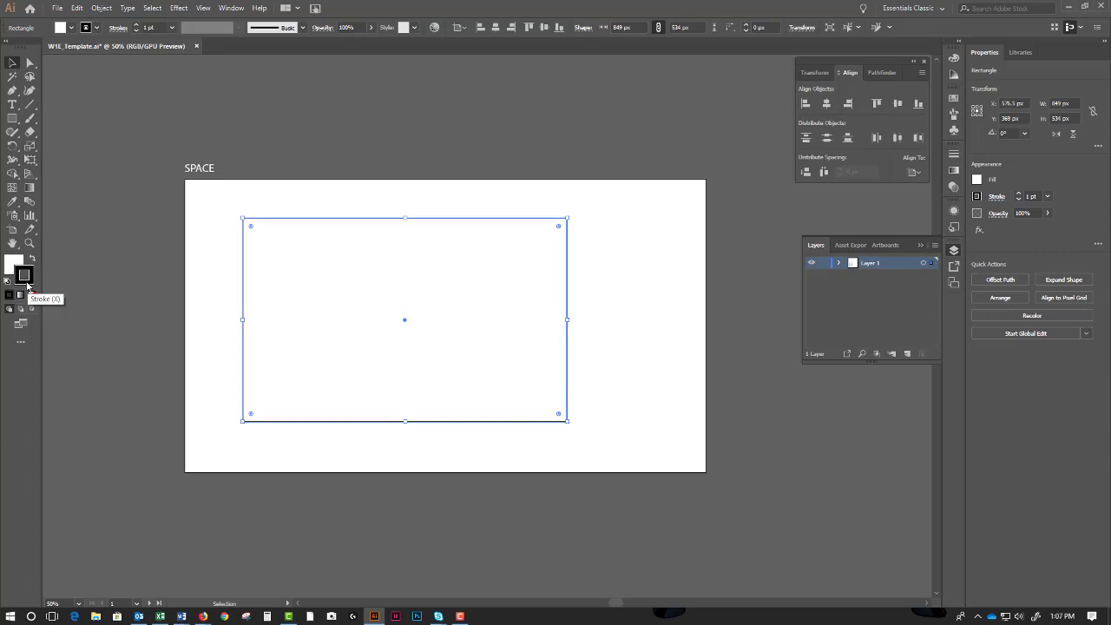
left_click(17, 265)
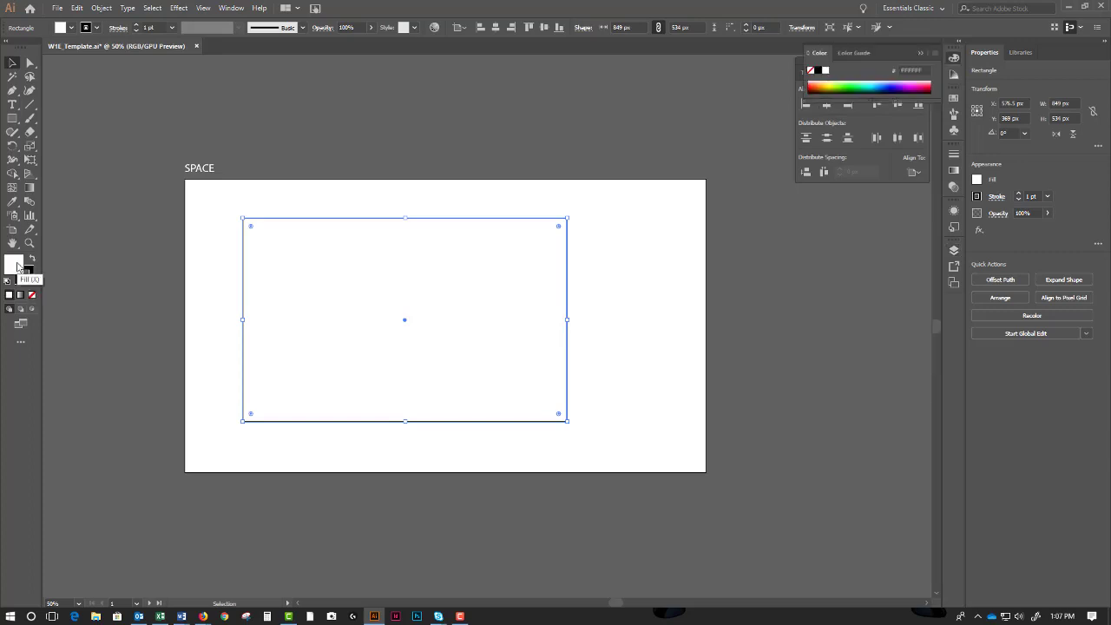
key("x")
left_click(17, 267)
double_click(17, 267)
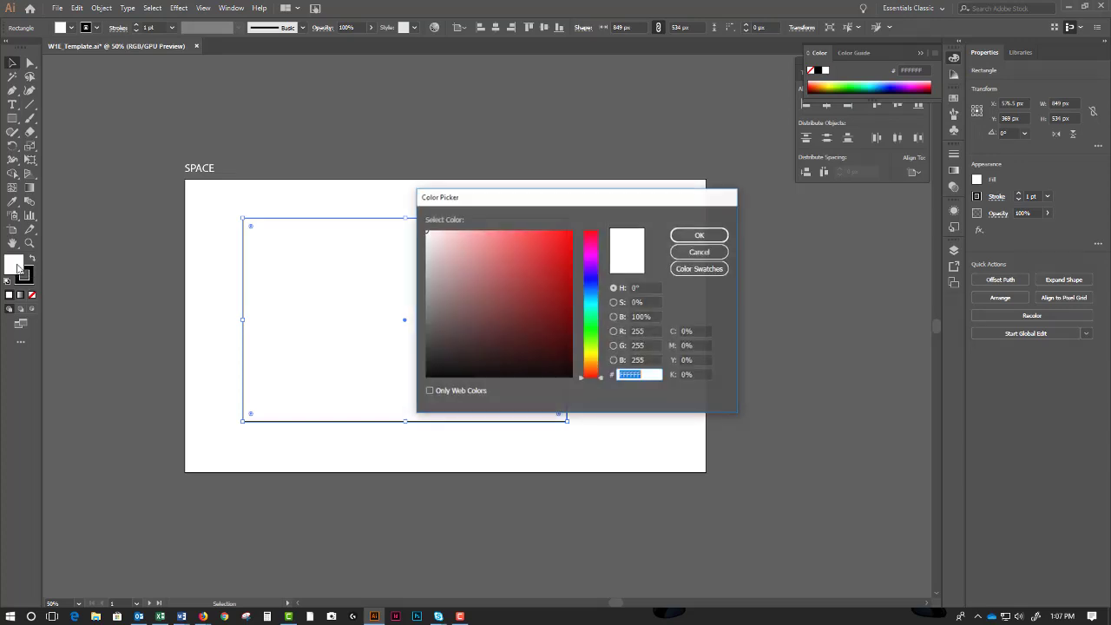
left_click(569, 230)
type("FF0000")
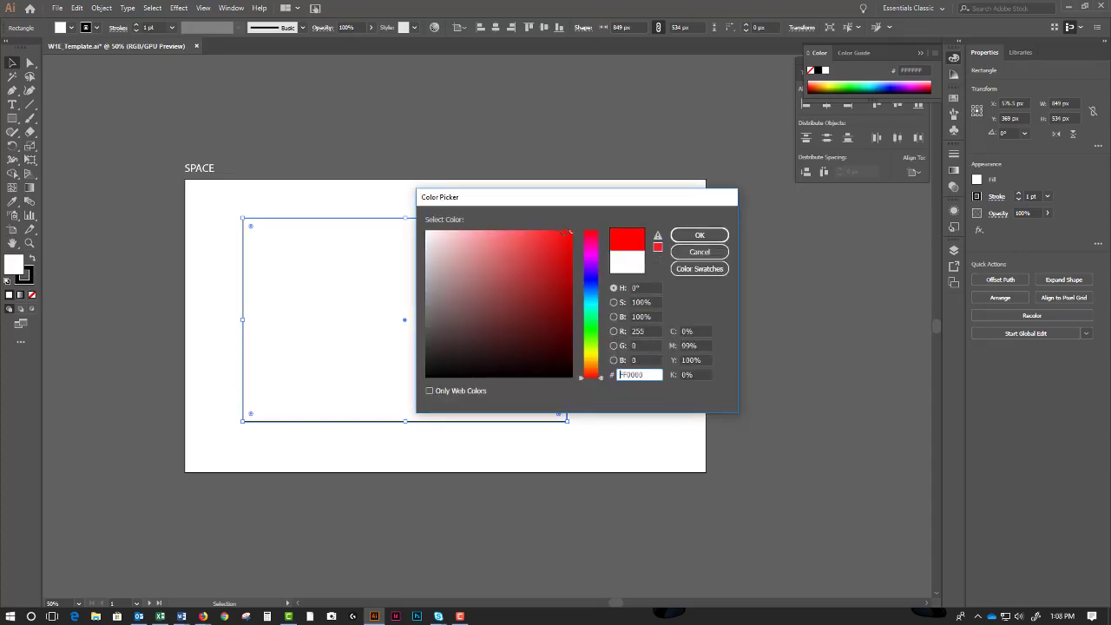
left_click(681, 235)
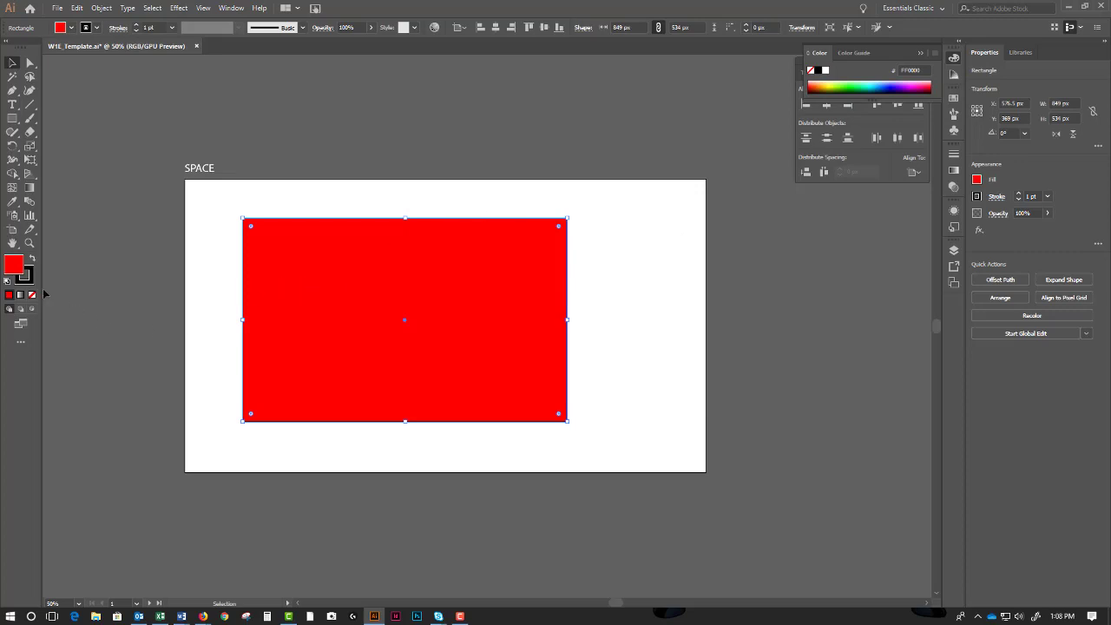
Set the rectangle's stroke colour to a very dark red, 420000.
left_click(26, 276)
double_click(26, 276)
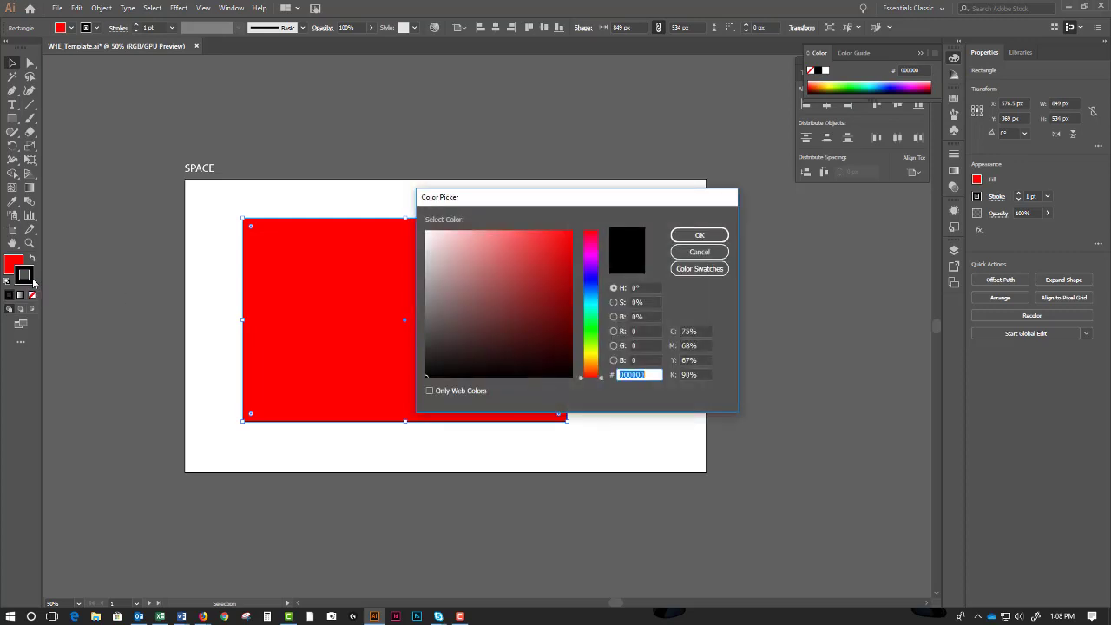
left_click(590, 255)
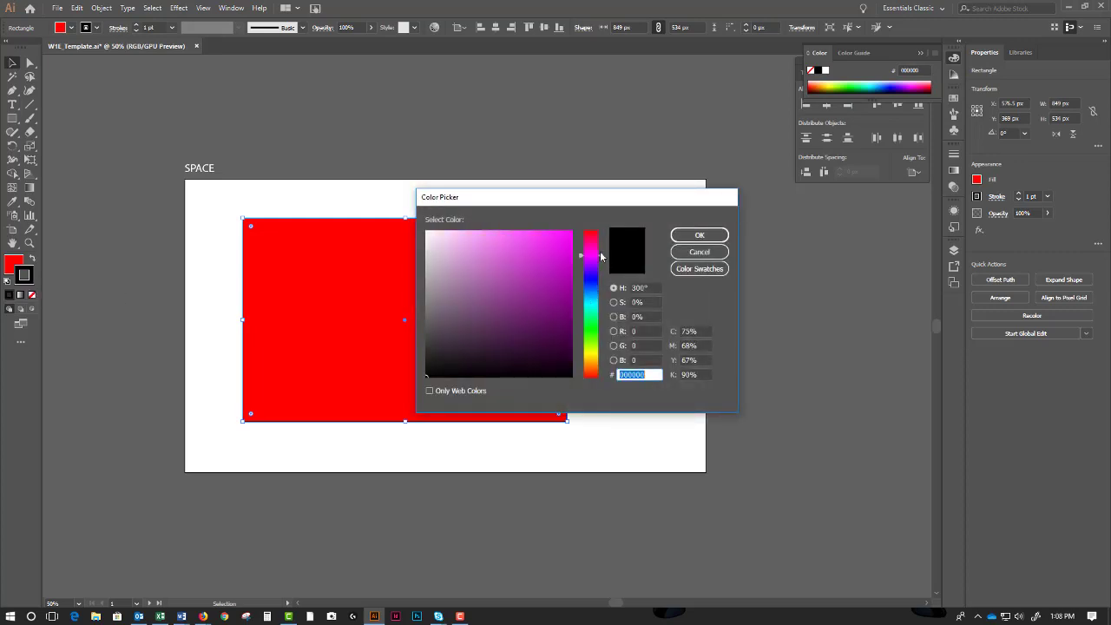
left_click(588, 233)
left_click(564, 305)
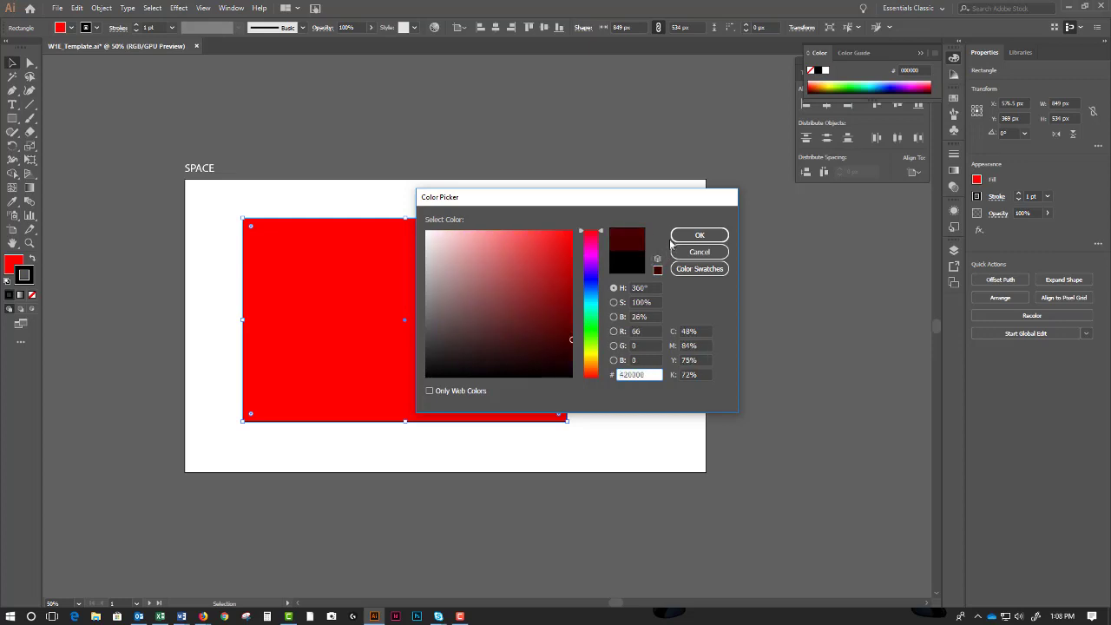
left_click(698, 235)
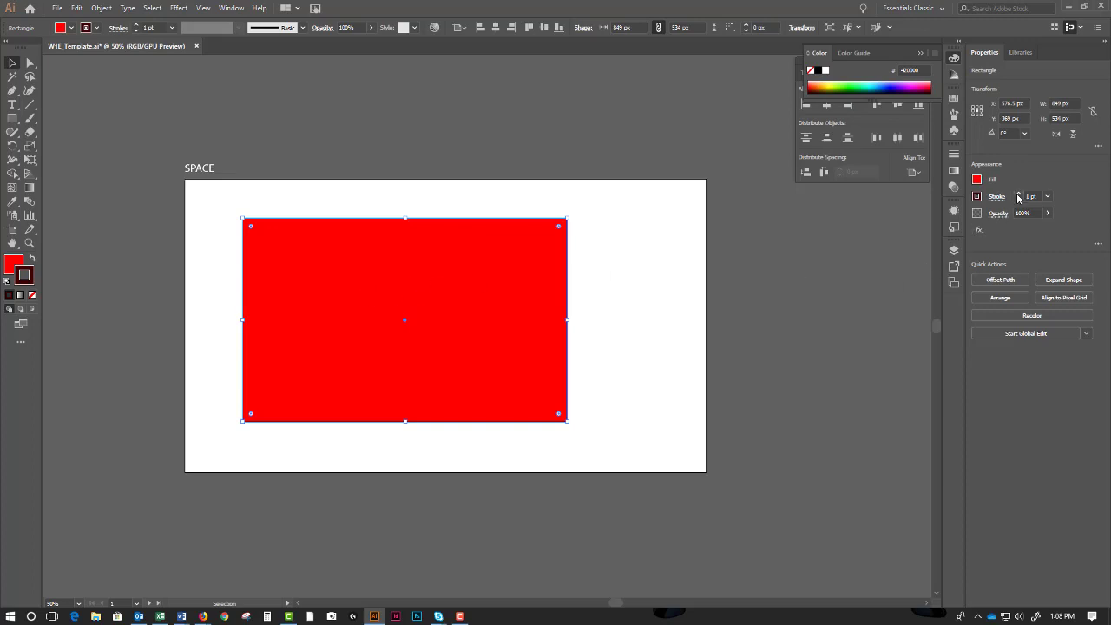
Increase the rectangle's stroke weight to 10 pt.
left_click(639, 239)
left_click(511, 254)
left_click(137, 26)
left_click(137, 26)
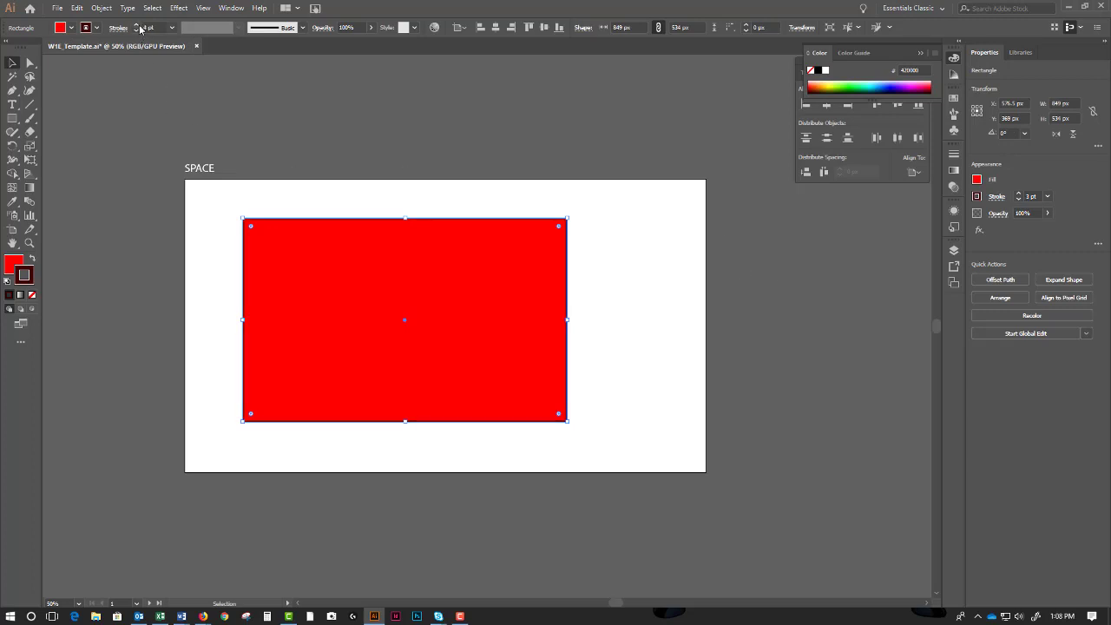
left_click(136, 27)
left_click(136, 27)
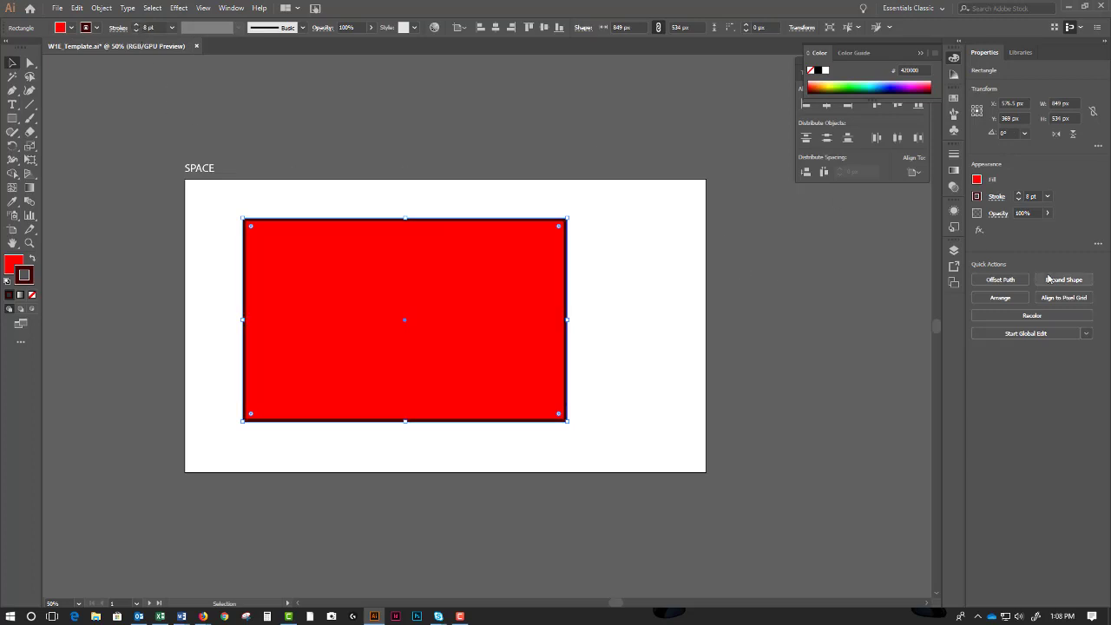
left_click(1019, 193)
left_click(1019, 193)
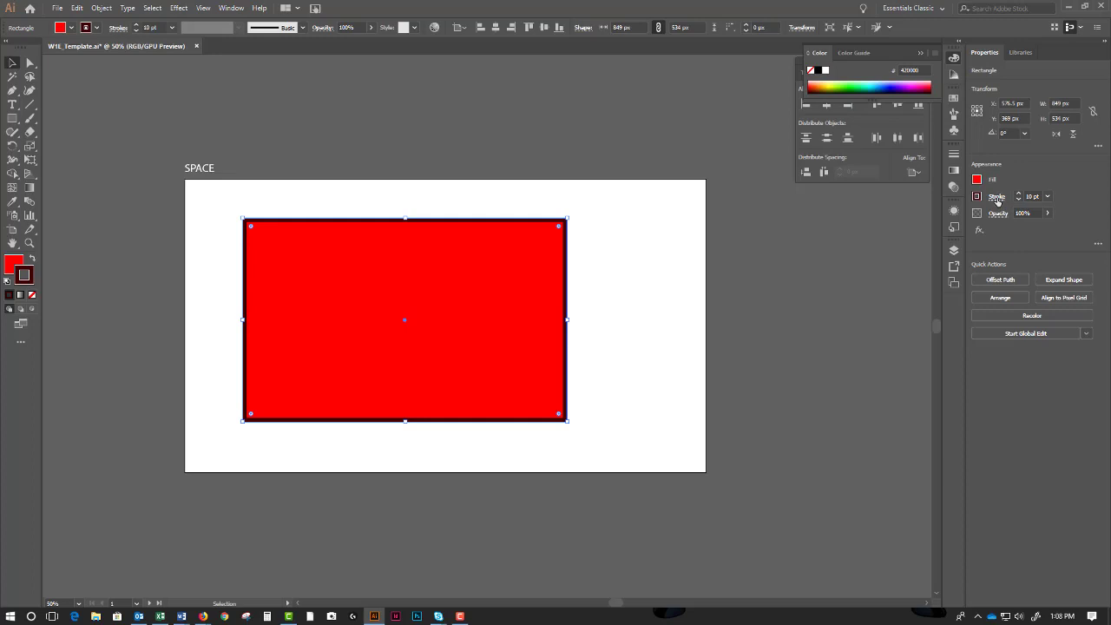
Compare the rectangle's stroke aligned to the outside and to the center, and return the alignment to the inside.
left_click(995, 198)
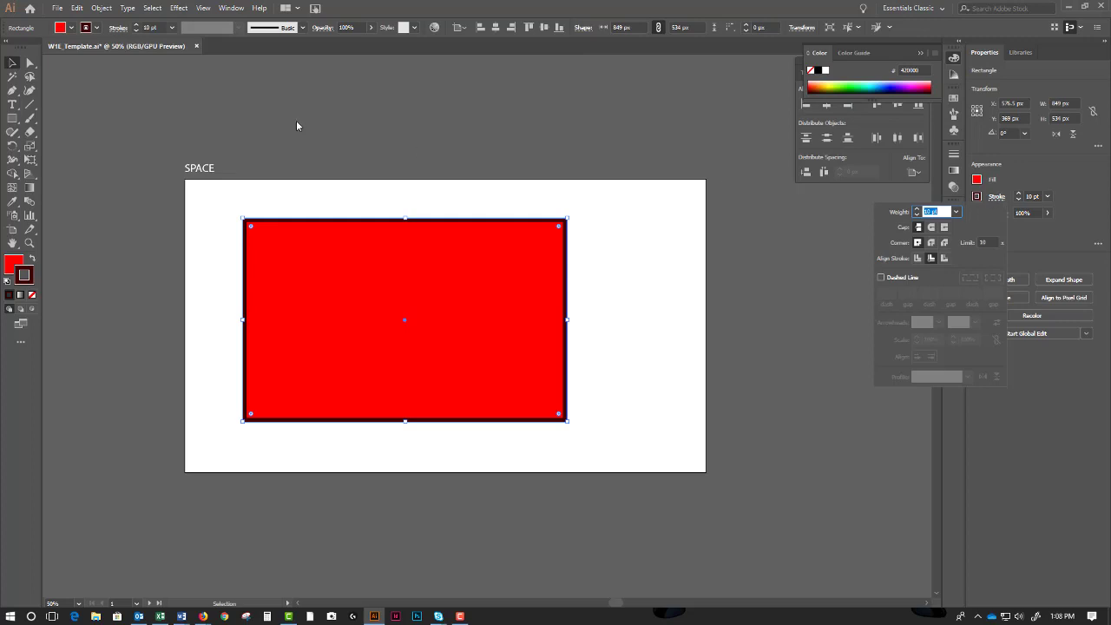
left_click(118, 27)
left_click(230, 8)
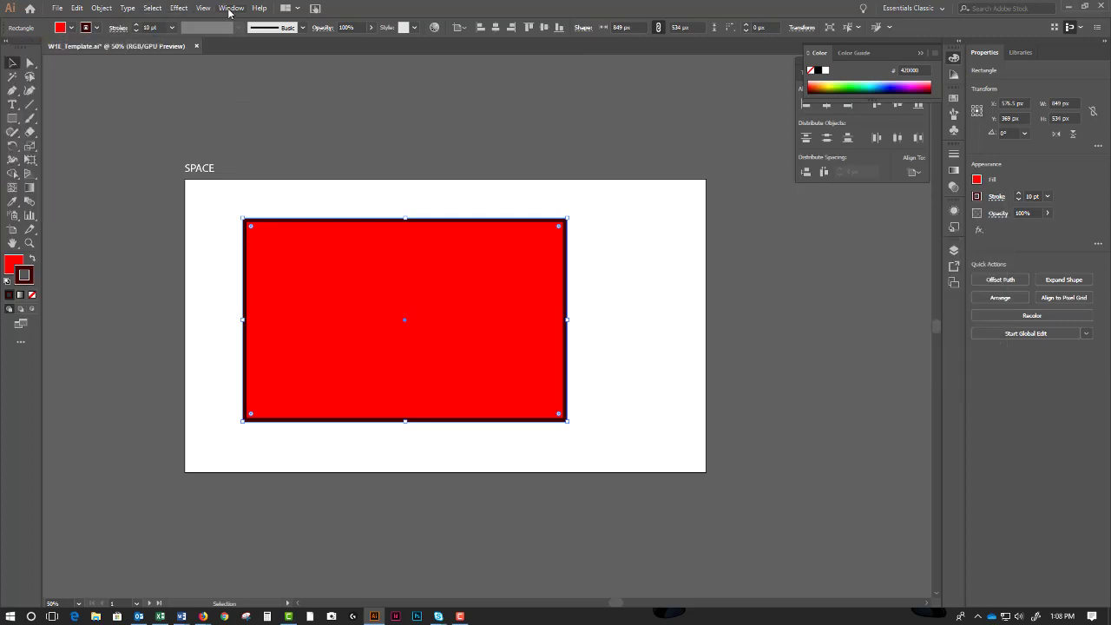
left_click(230, 9)
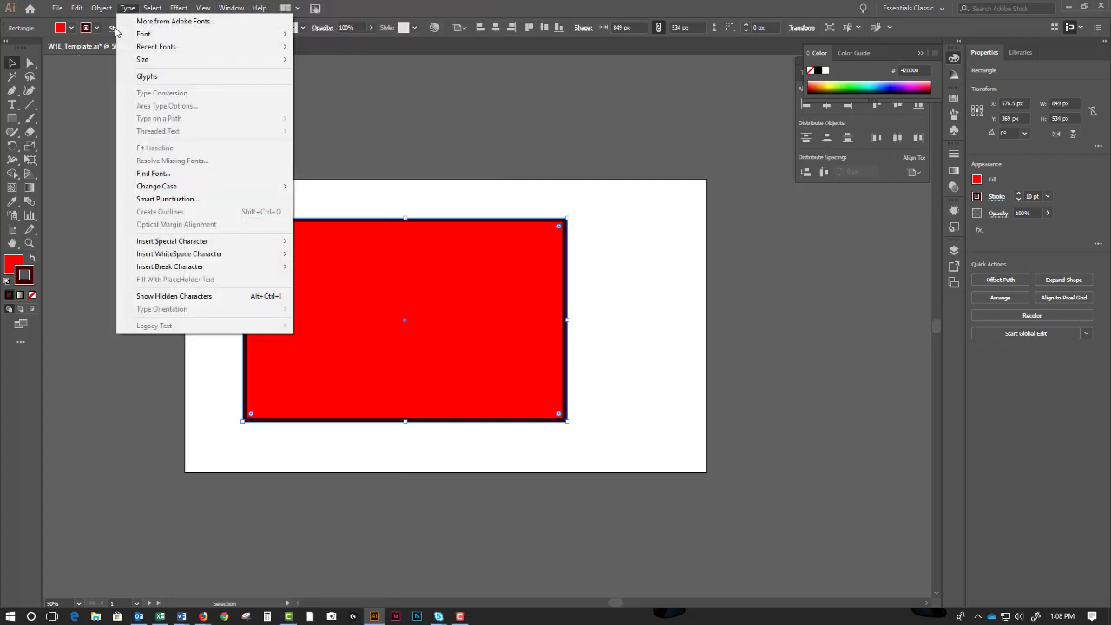
left_click(120, 30)
left_click(120, 29)
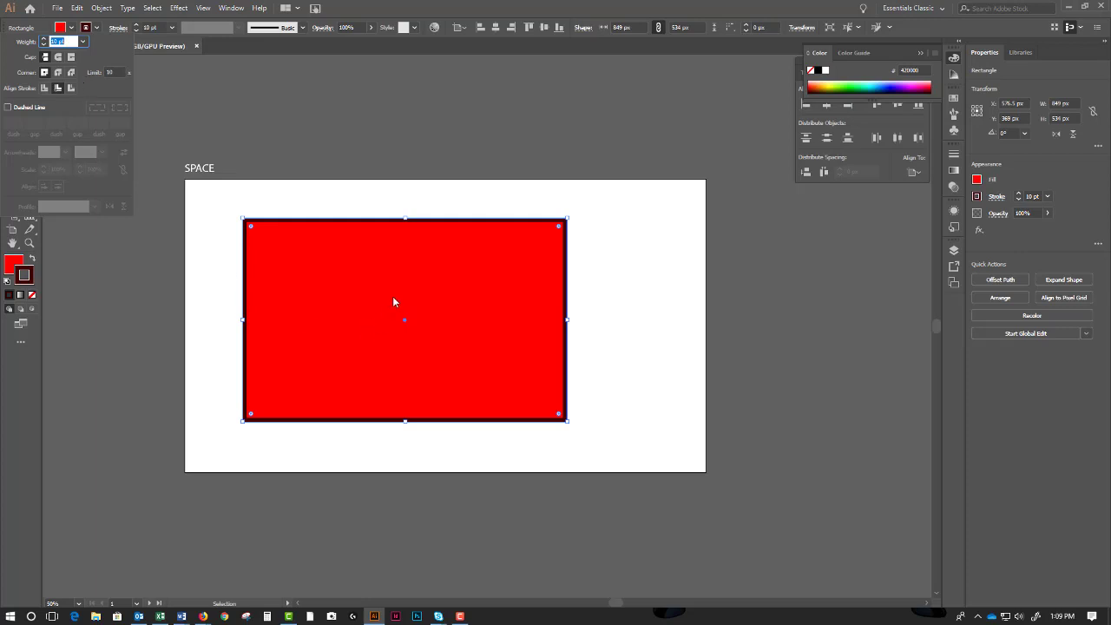
left_click(72, 88)
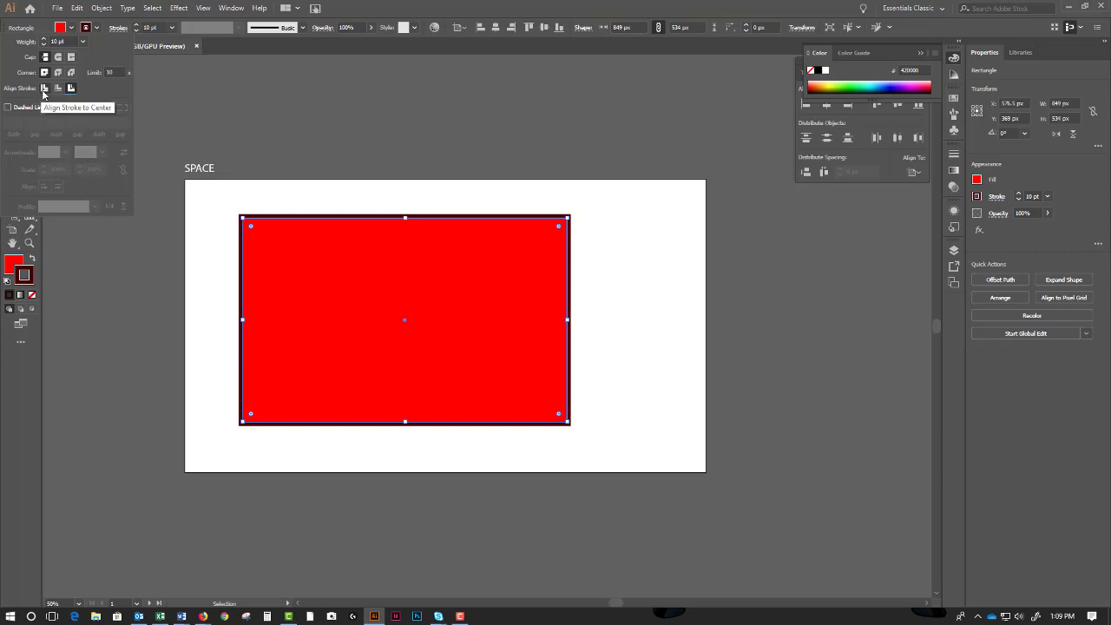
left_click(45, 87)
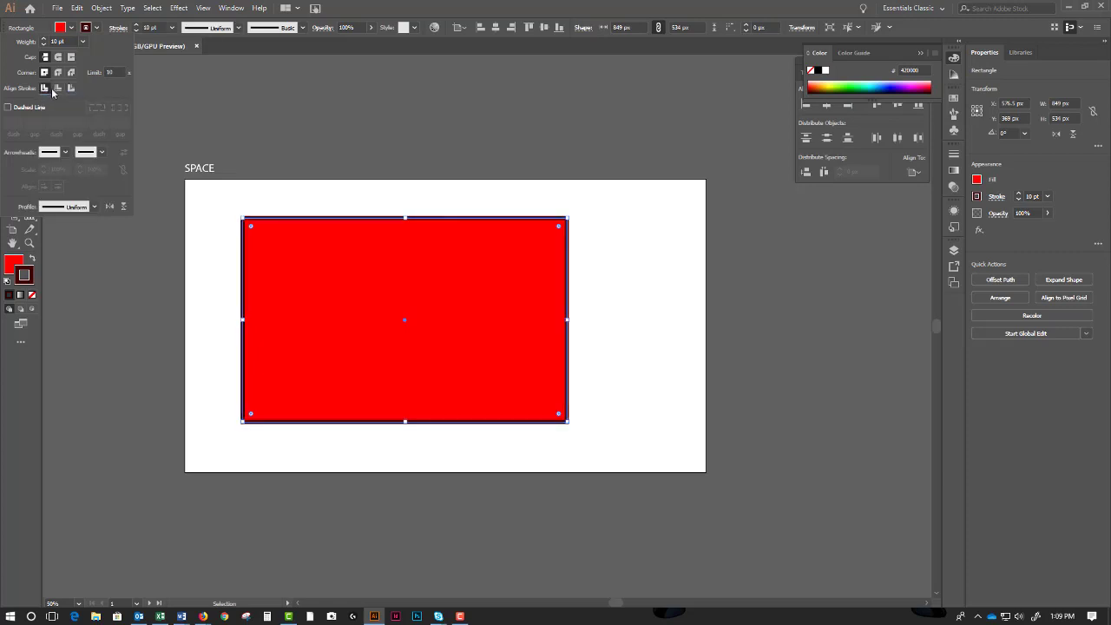
left_click(56, 90)
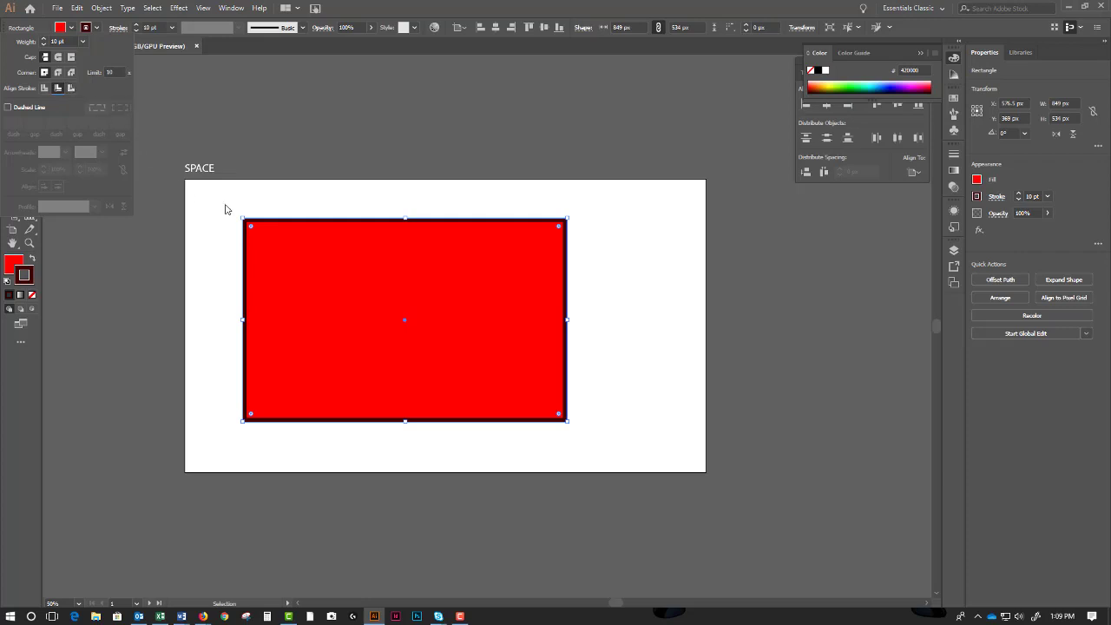
Examine the rectangle's upper-left corner with its inside-aligned stroke, comparing Outline view with the normal preview.
key("ctrl+space")
left_click(303, 239, "ctrl")
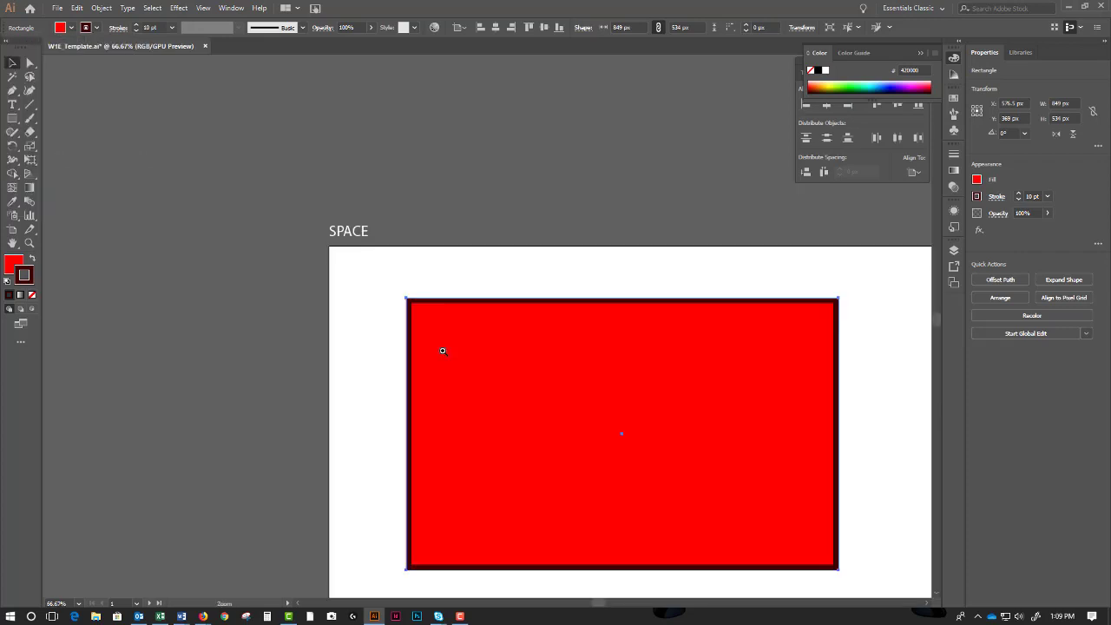
left_click(550, 368, "ctrl")
left_click(551, 368, "ctrl")
left_click(384, 253, "ctrl")
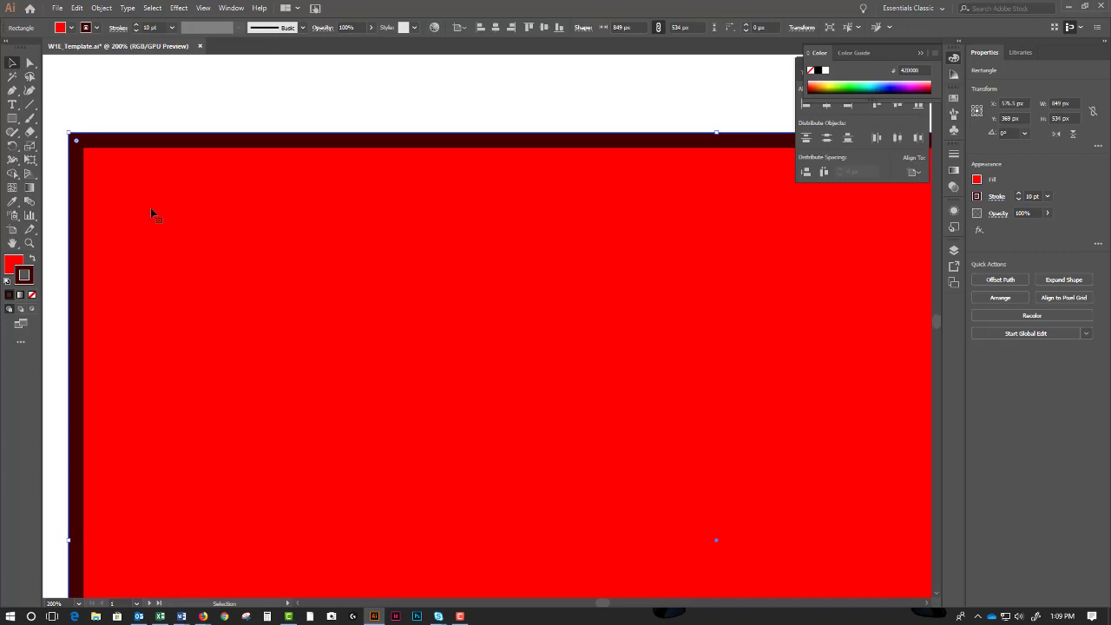
left_click(161, 203, "ctrl")
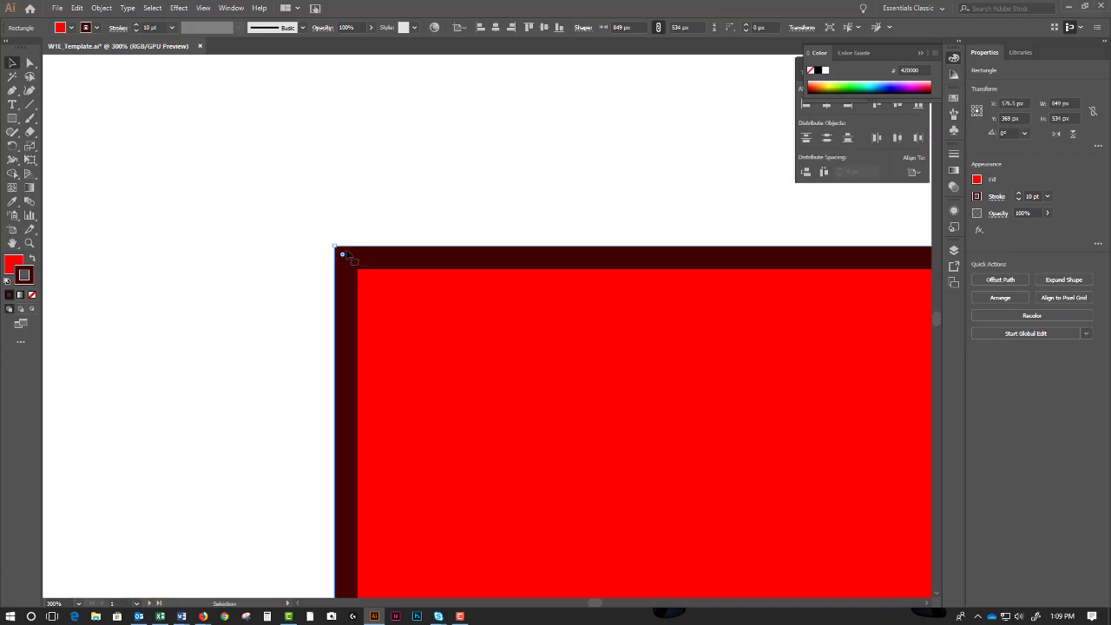
key("ctrl+y")
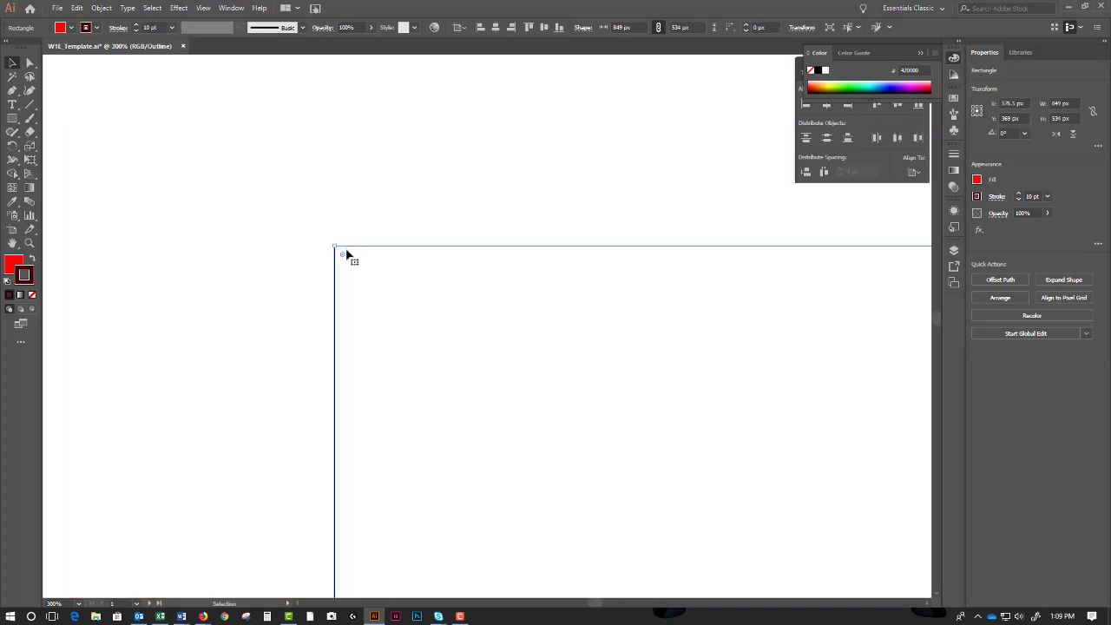
key("ctrl+y")
left_click(202, 8)
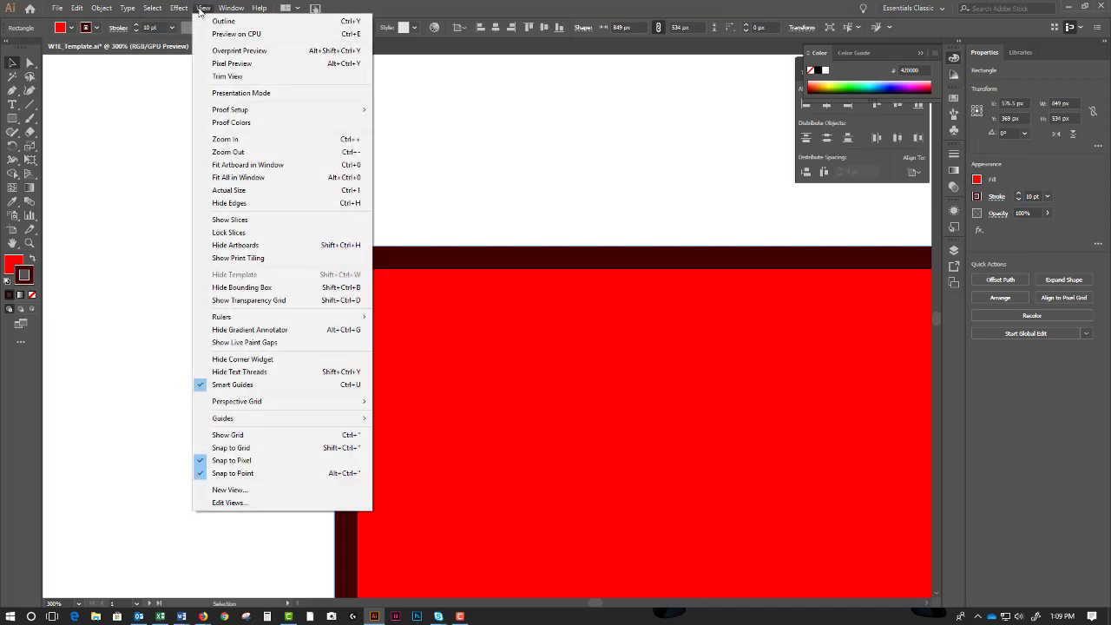
left_click(426, 179)
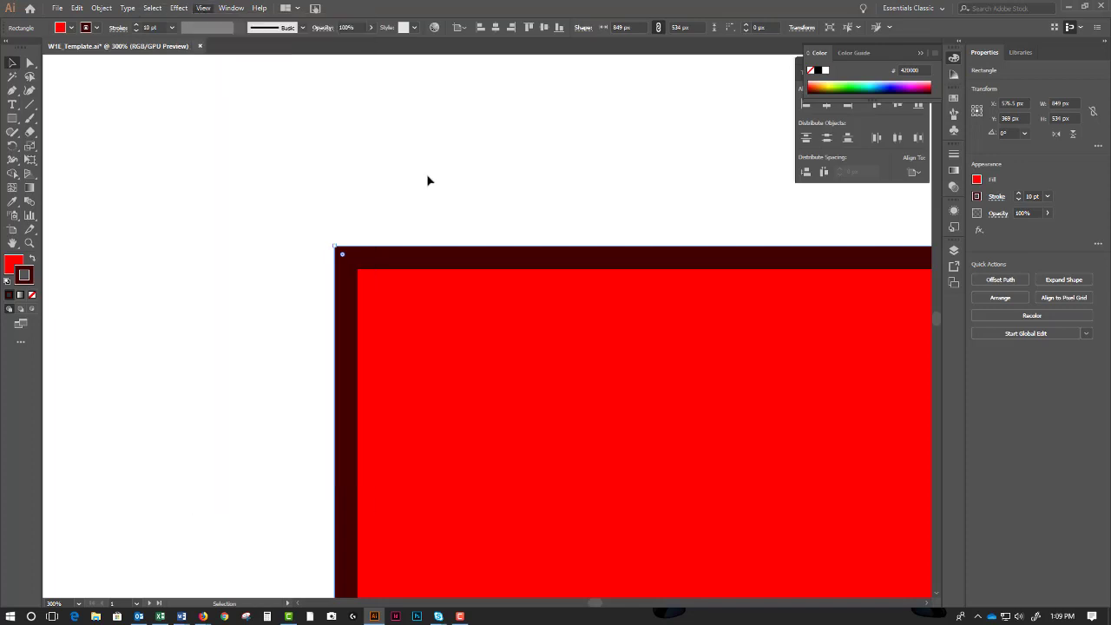
Align the rectangle's stroke to the outside of its path.
left_click(397, 258)
left_click(118, 27)
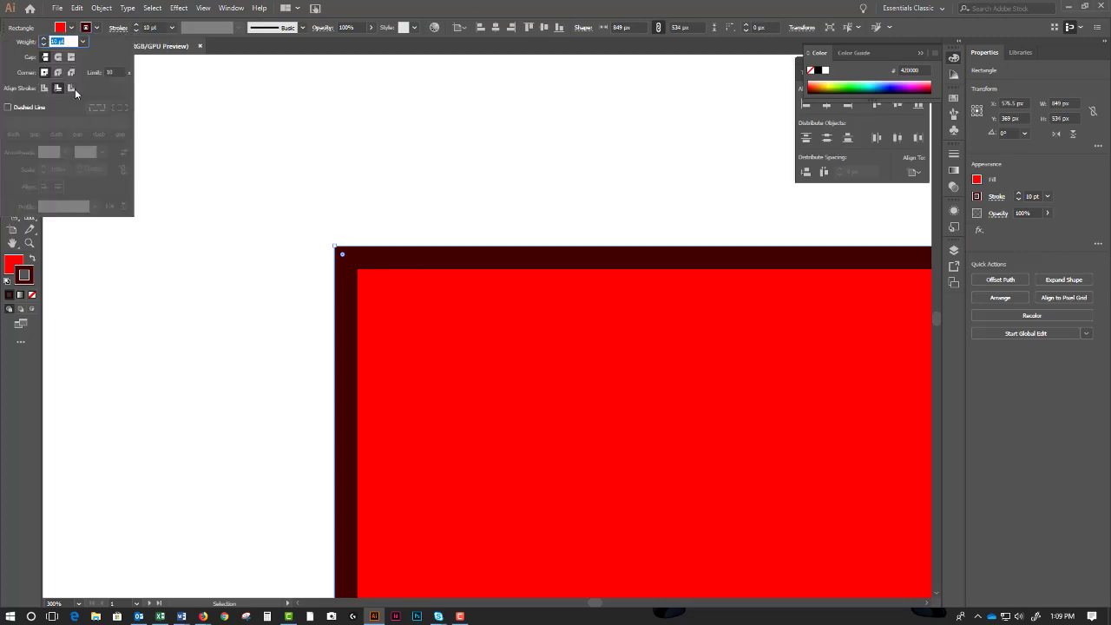
left_click(74, 88)
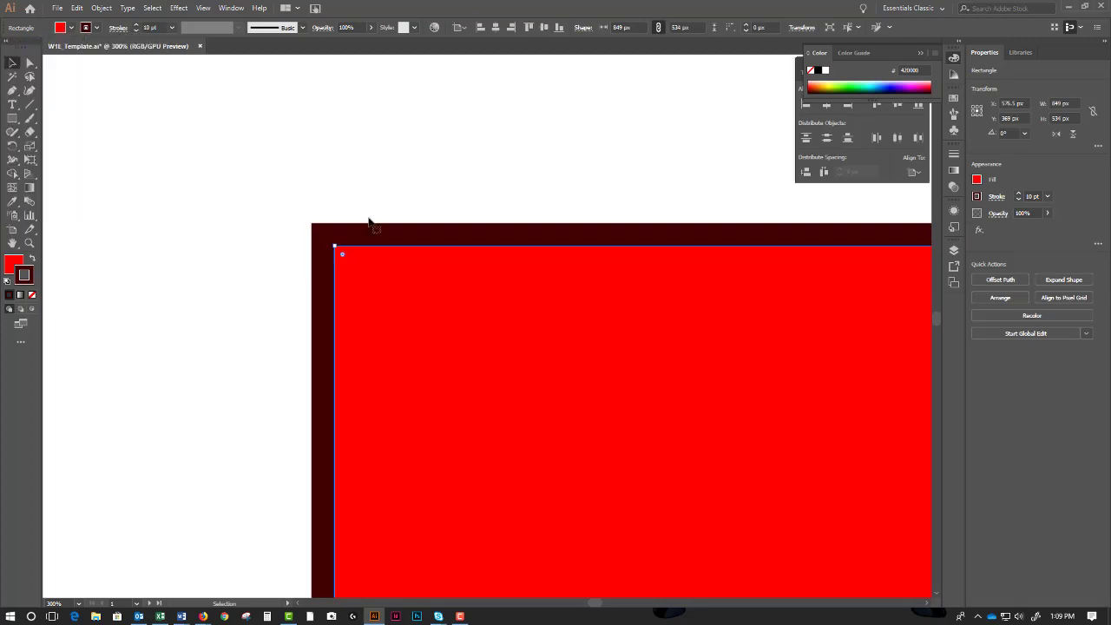
Compare the outside-stroked rectangle's path in Outline view with its normal preview.
key("a")
key("ctrl+y")
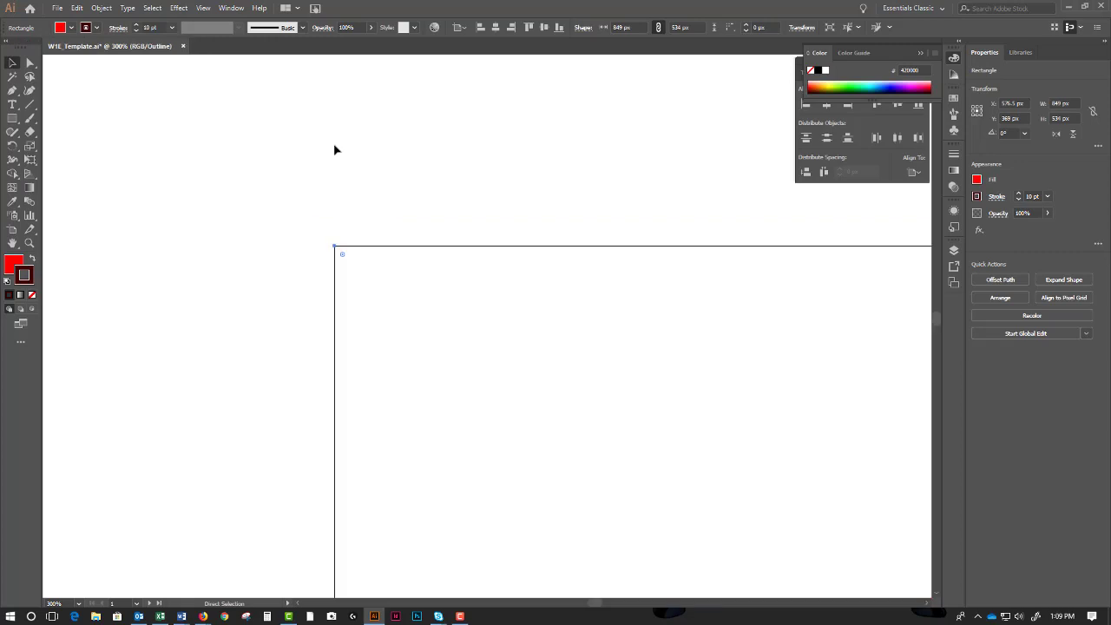
key("ctrl+y")
key("ctrl+y")
key("ctrl+y")
key("v")
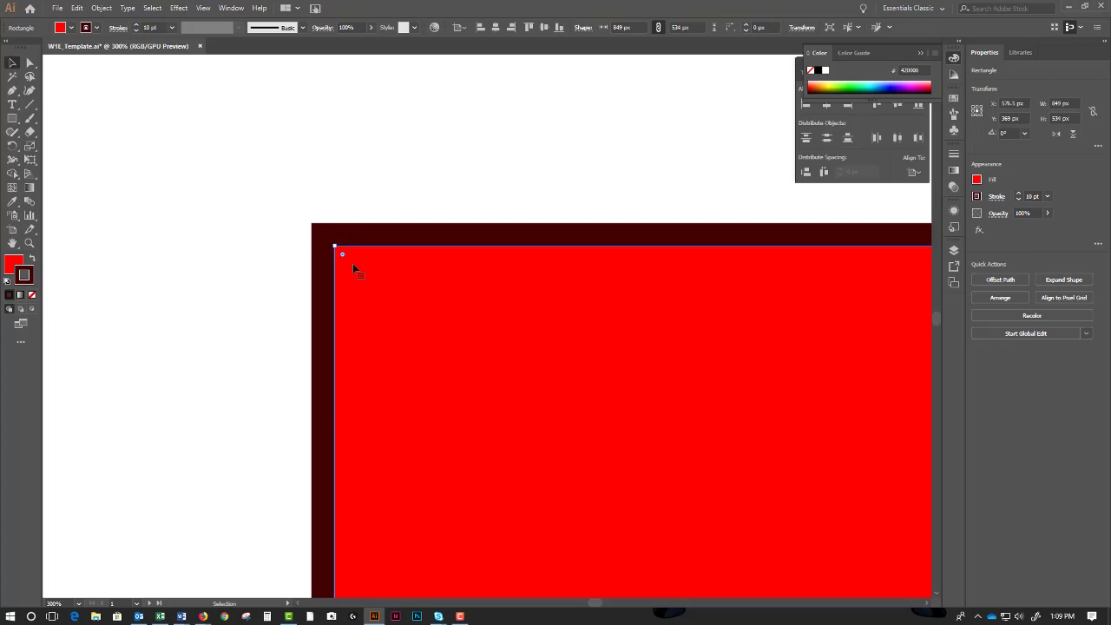
Reduce the rectangle's stroke weight to 6 pt.
left_click(136, 31)
left_click(136, 32)
left_click(136, 31)
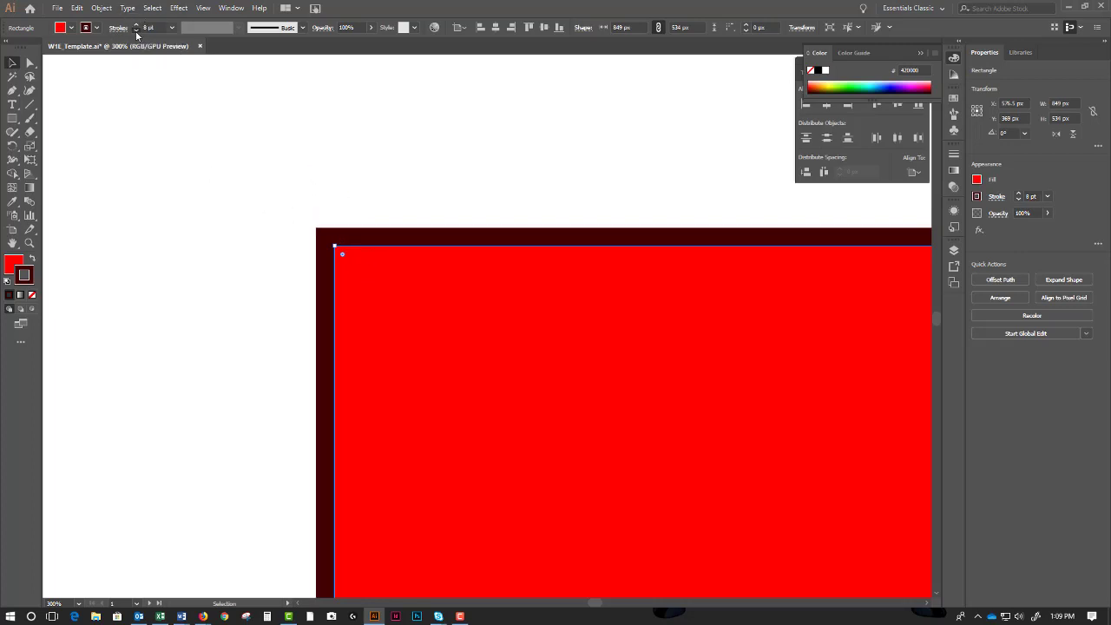
left_click(135, 32)
Expand the rectangle's appearance, check the result in Outline view, and undo the expansion.
left_click(101, 7)
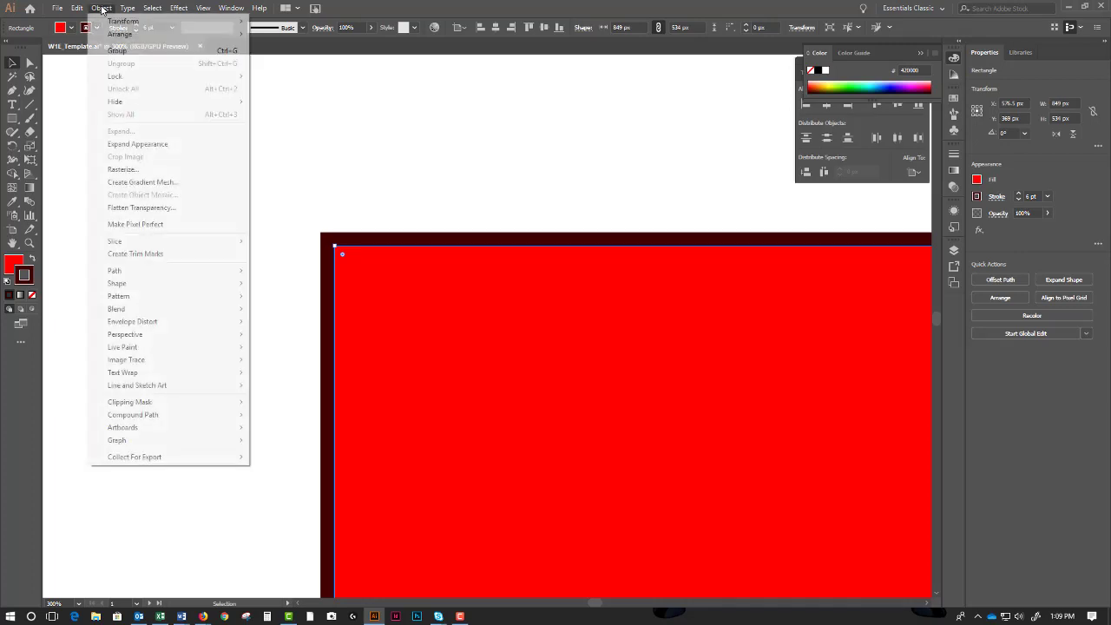
left_click(133, 145)
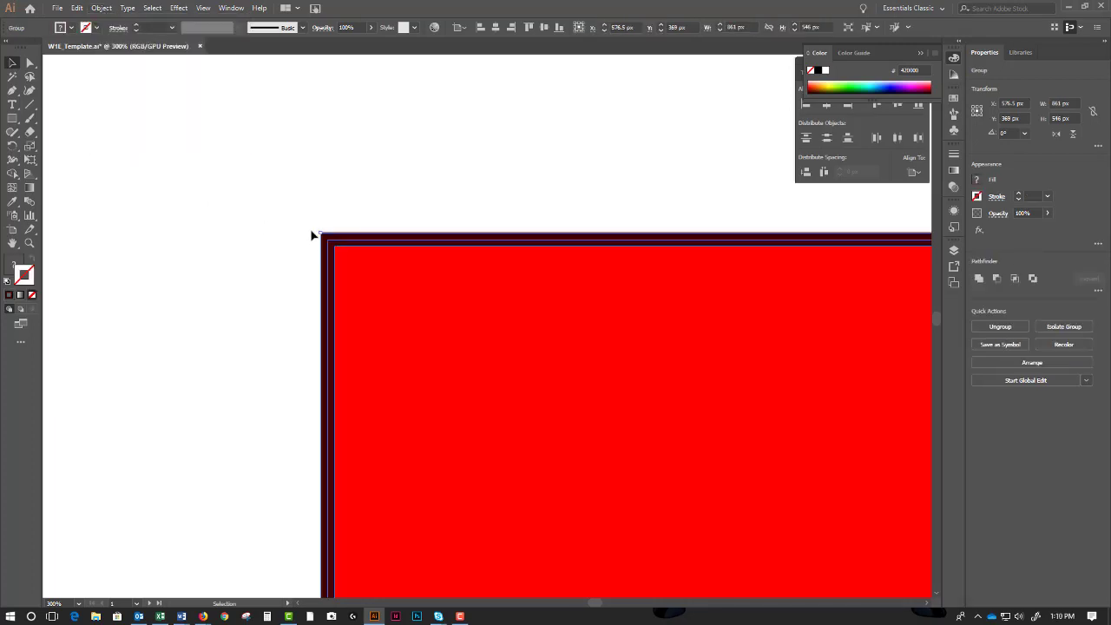
key("ctrl+y")
key("ctrl+y")
key("ctrl+z")
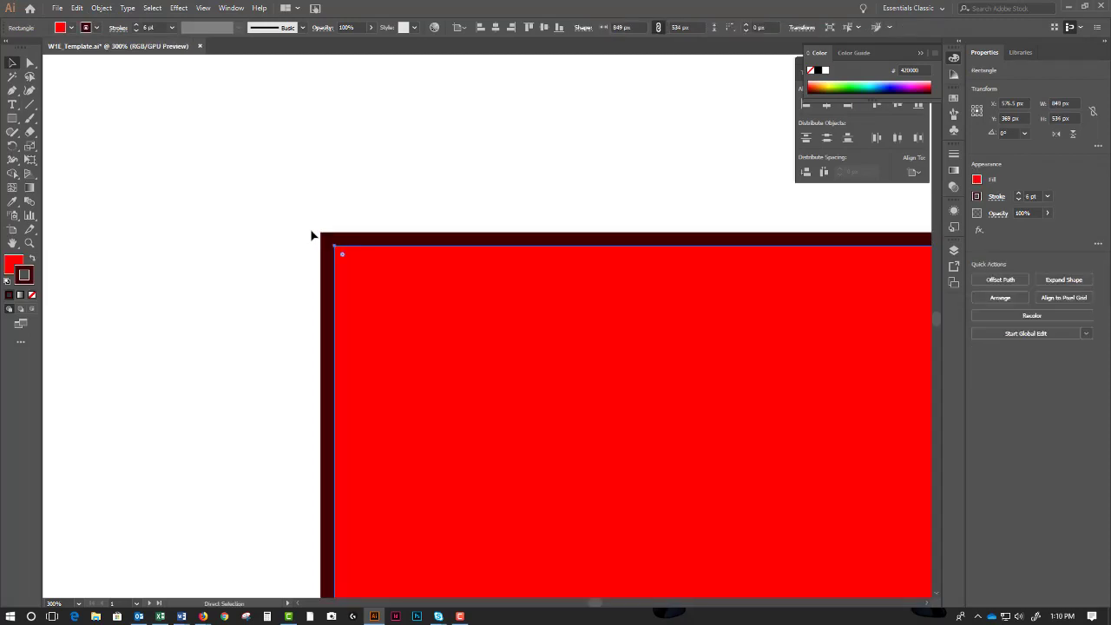
key("ctrl+shift+a")
left_click(365, 283)
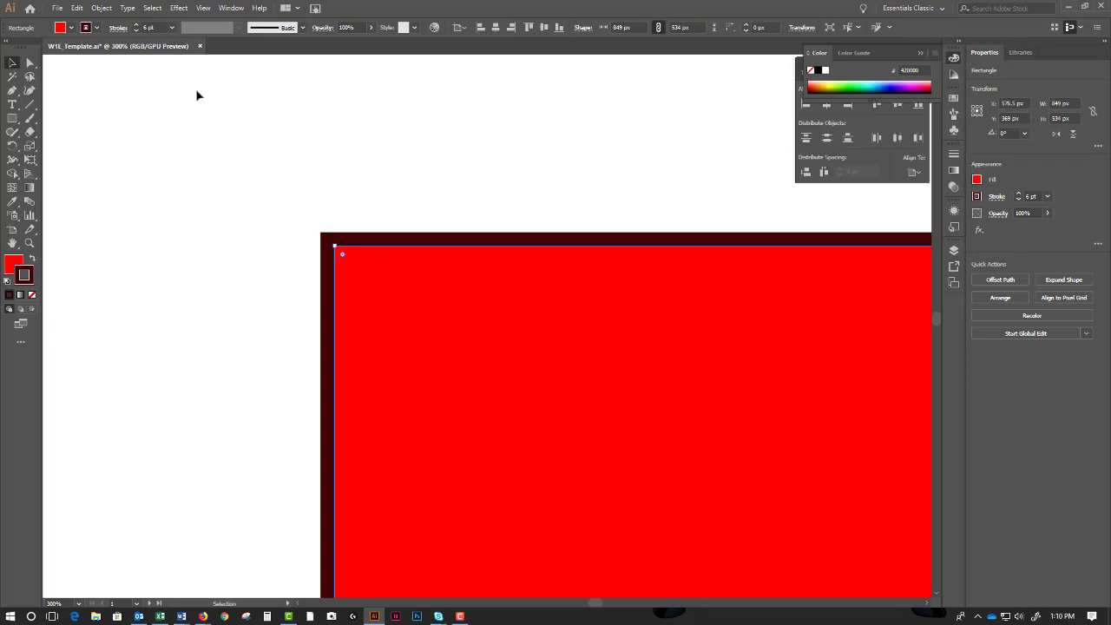
Move the rectangle close to the artboard's upper-left corner, to about X 461 px, Y 286 px.
key("ctrl+minus")
key("ctrl+minus")
key("ctrl+minus")
key("ctrl+minus")
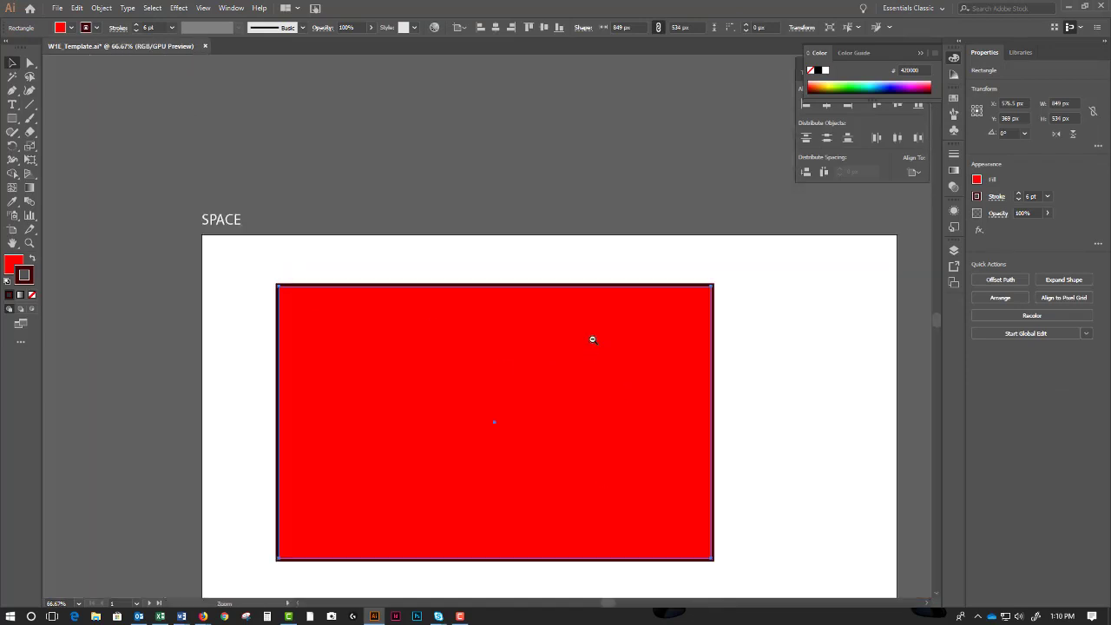
left_click_drag(578, 397, 553, 321)
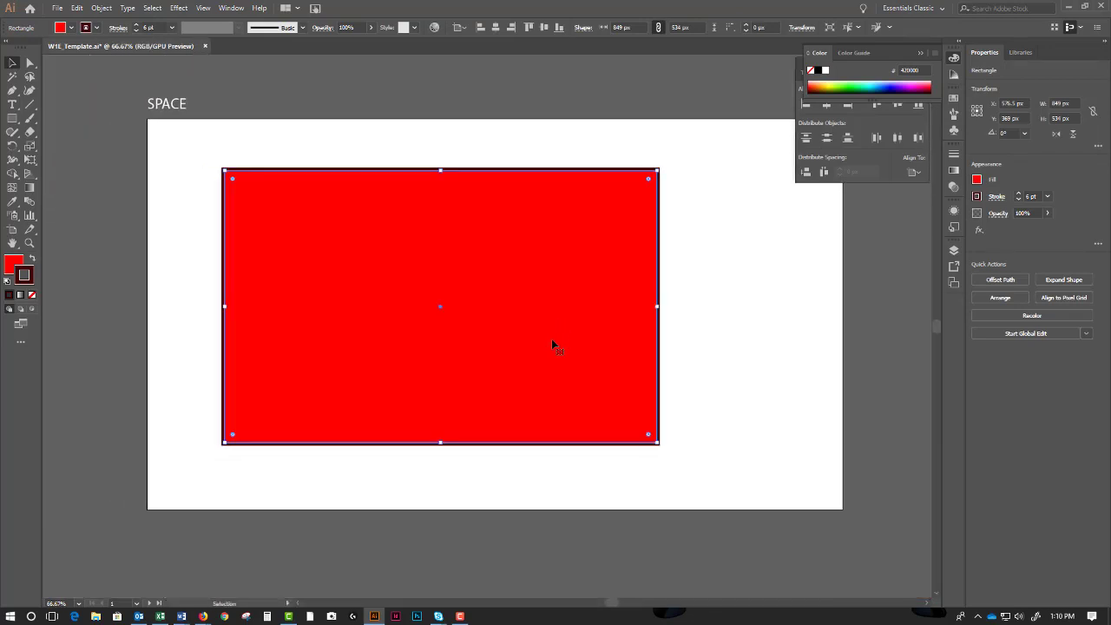
left_click_drag(484, 308, 405, 273)
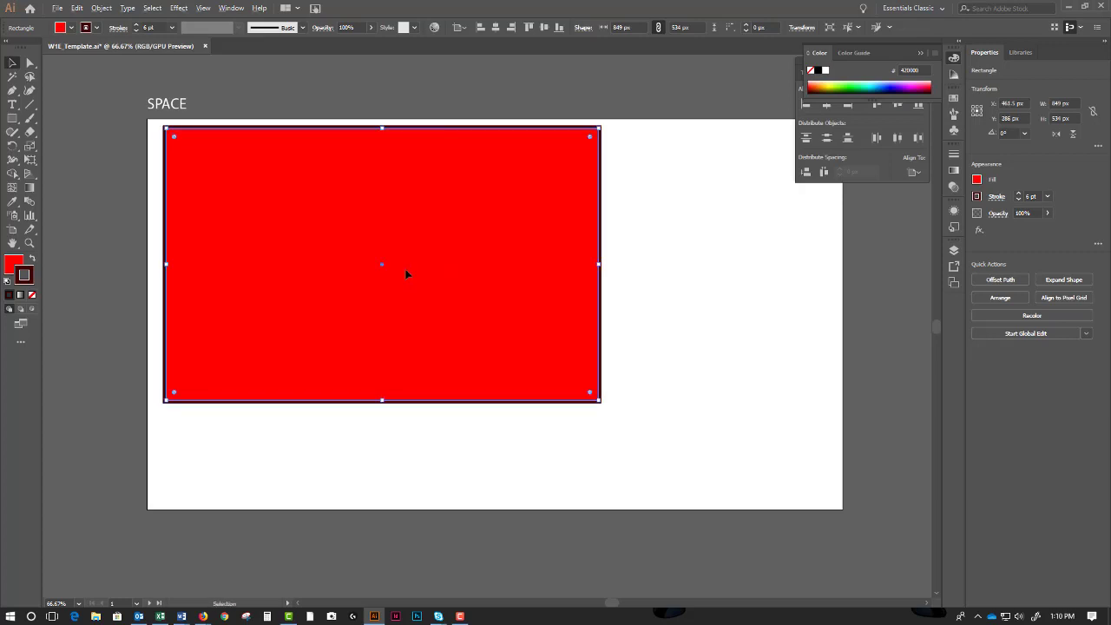
Try shifting the rectangle down and to the right, and pasting a copy of it, undoing each attempt.
left_click_drag(402, 230, 472, 297)
key("ctrl+z")
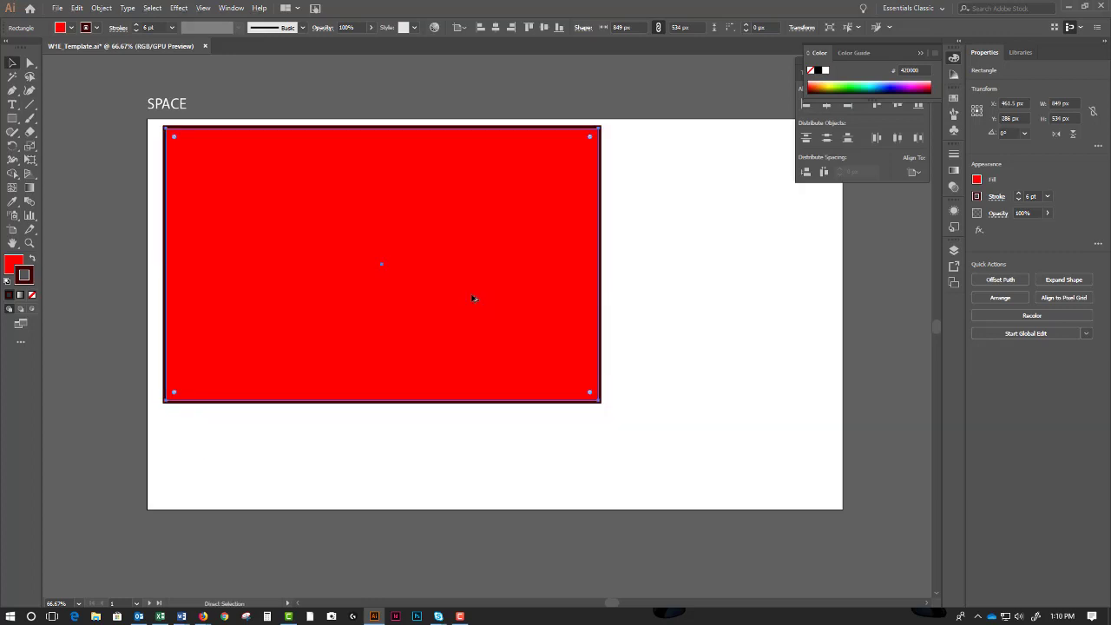
key("ctrl+shift+a")
key("a")
key("v")
left_click(473, 298)
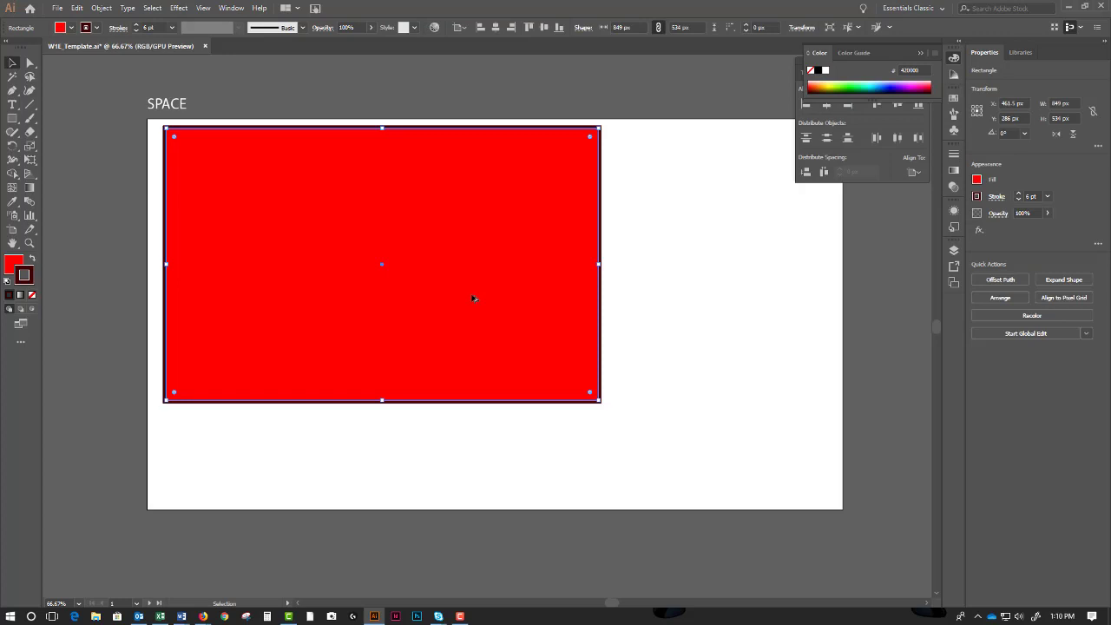
key("a")
key("v")
key("ctrl+v")
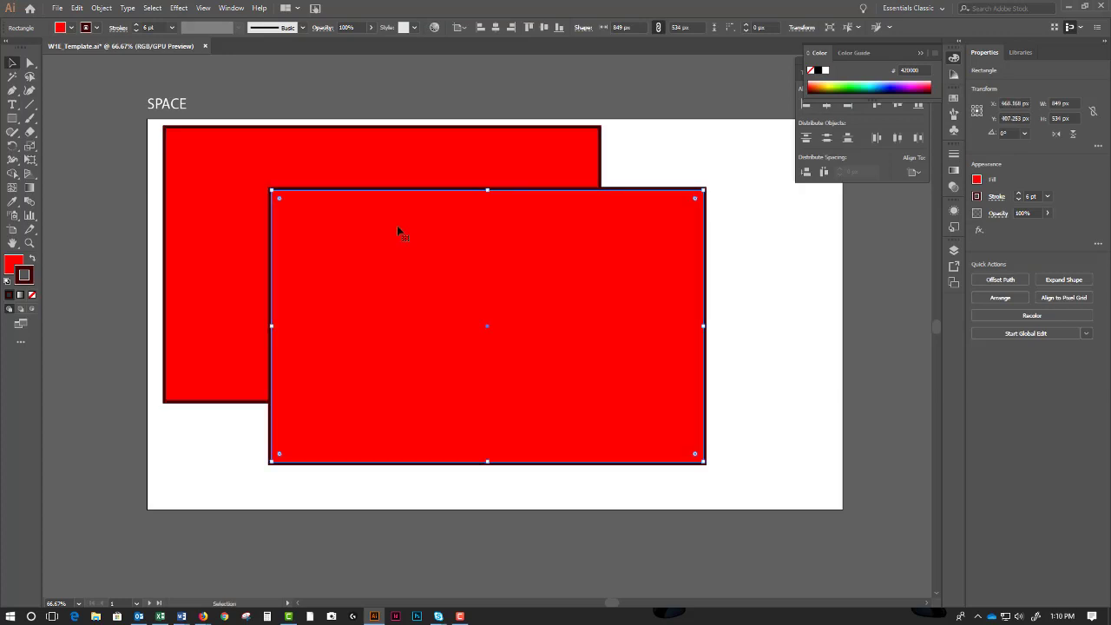
key("ctrl+z")
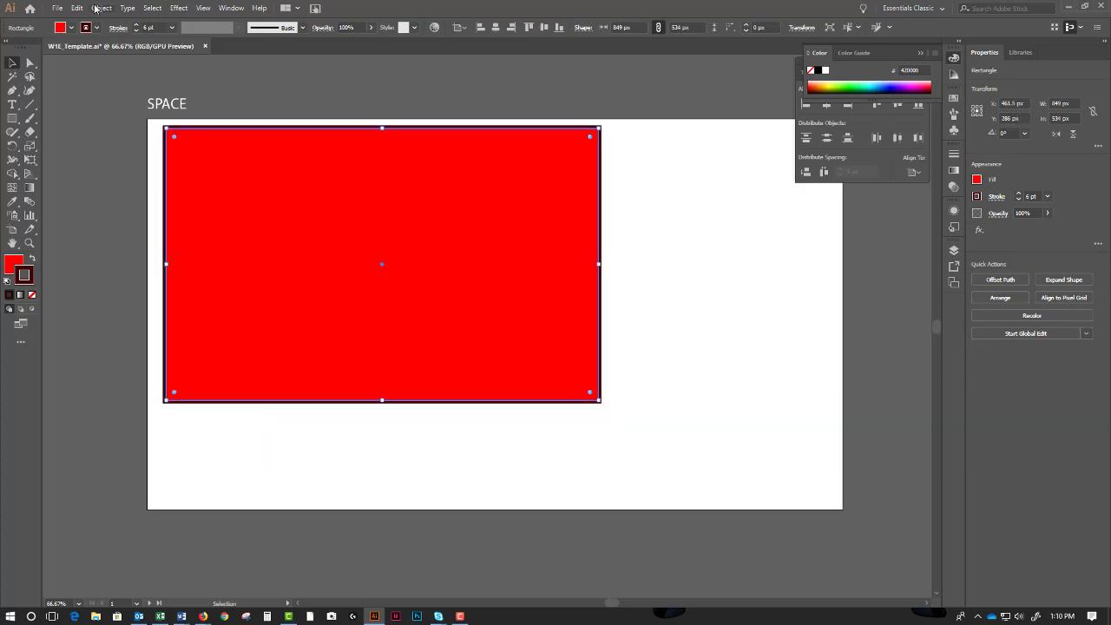
Copy the red rectangle, paste a duplicate onto the artboard, and delete that duplicate.
left_click(76, 10)
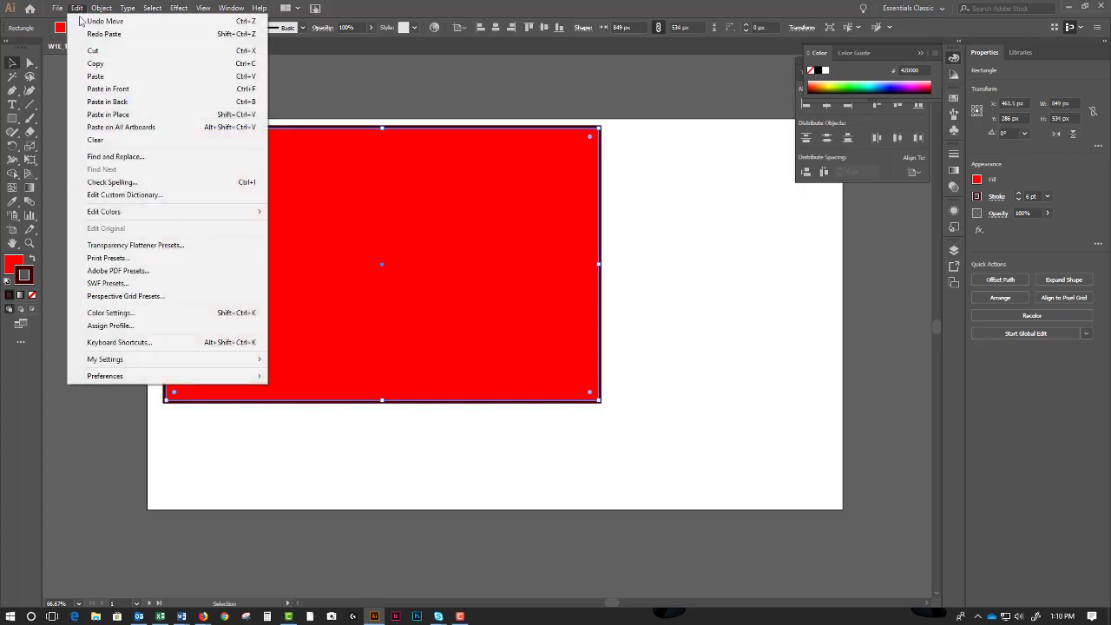
left_click(95, 64)
left_click(82, 9)
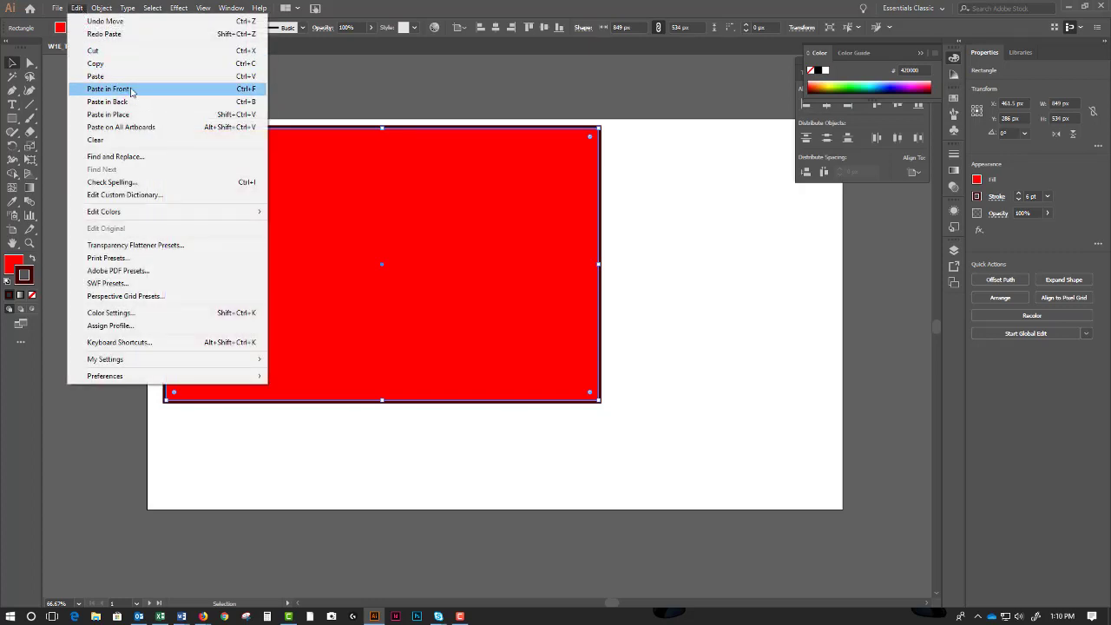
left_click(95, 77)
key("Delete")
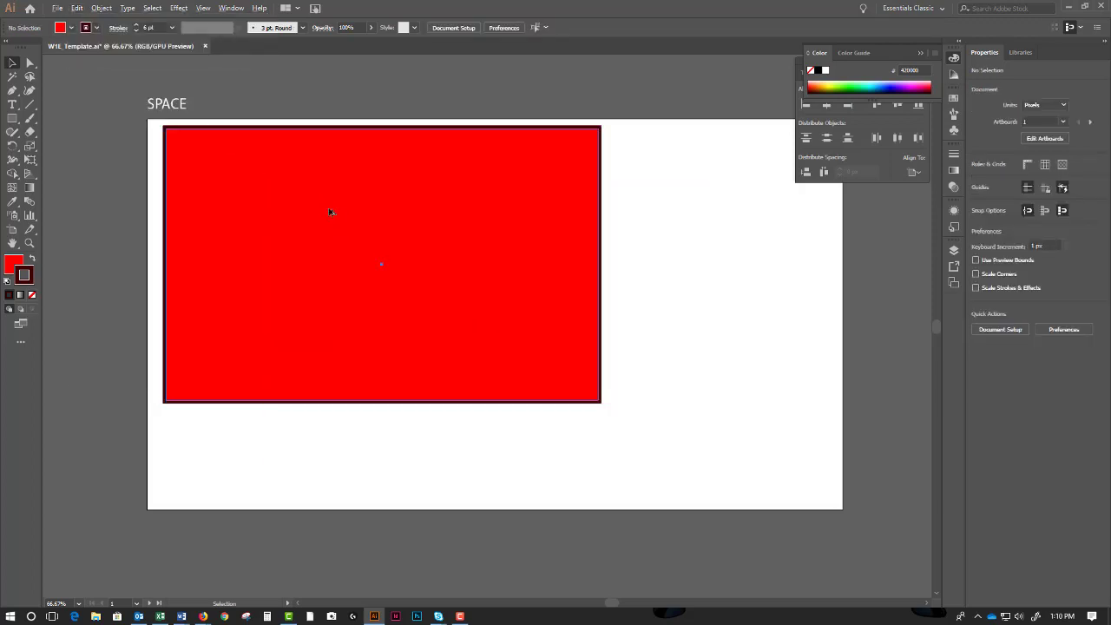
Duplicate the red rectangle down and to the right, overlapping the original, at about X 778 px, Y 428 px.
left_click_drag(330, 212, 487, 278)
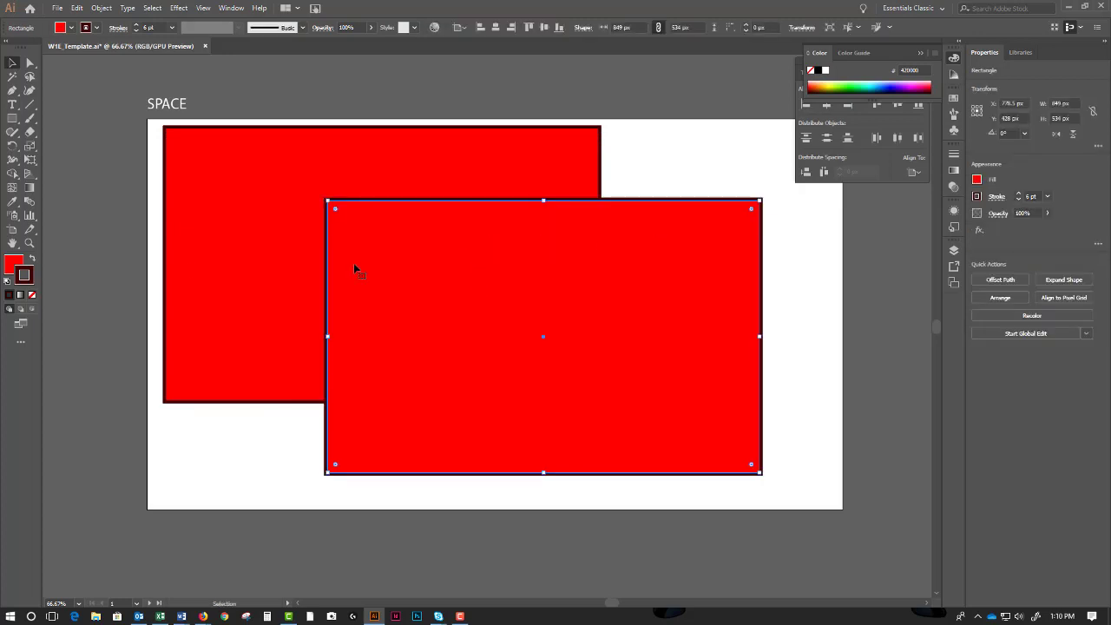
Set the duplicate rectangle's stroke colour to dark navy, 00003F.
left_click(15, 263)
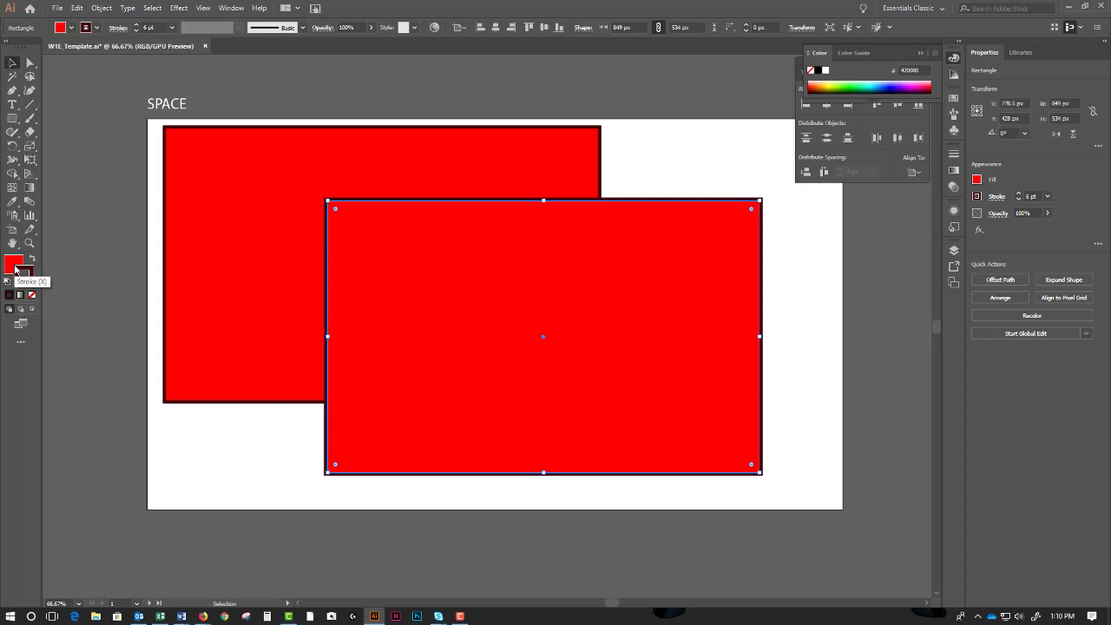
double_click(15, 266)
left_click(589, 283)
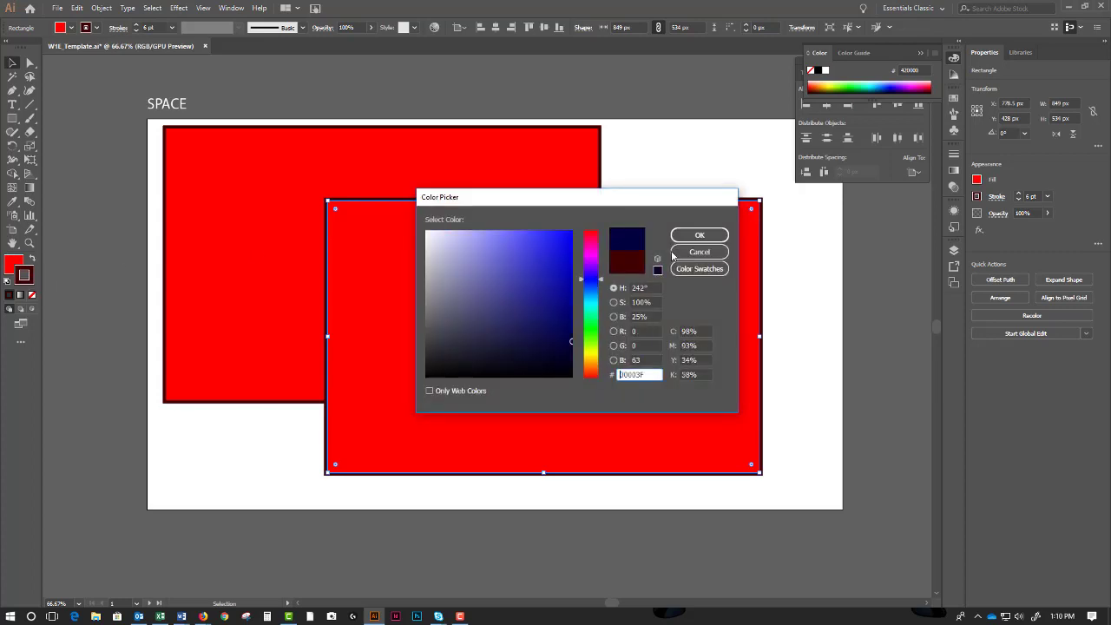
left_click(698, 234)
Set the duplicate rectangle's fill colour to light blue, 7878FF, and deselect it.
left_click(14, 263)
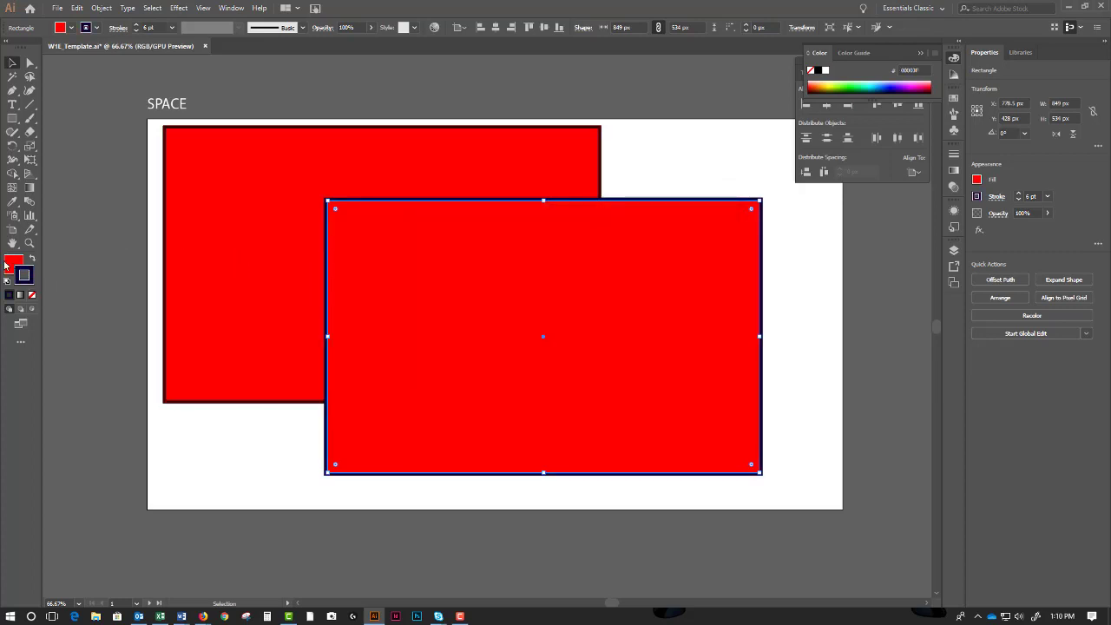
double_click(14, 263)
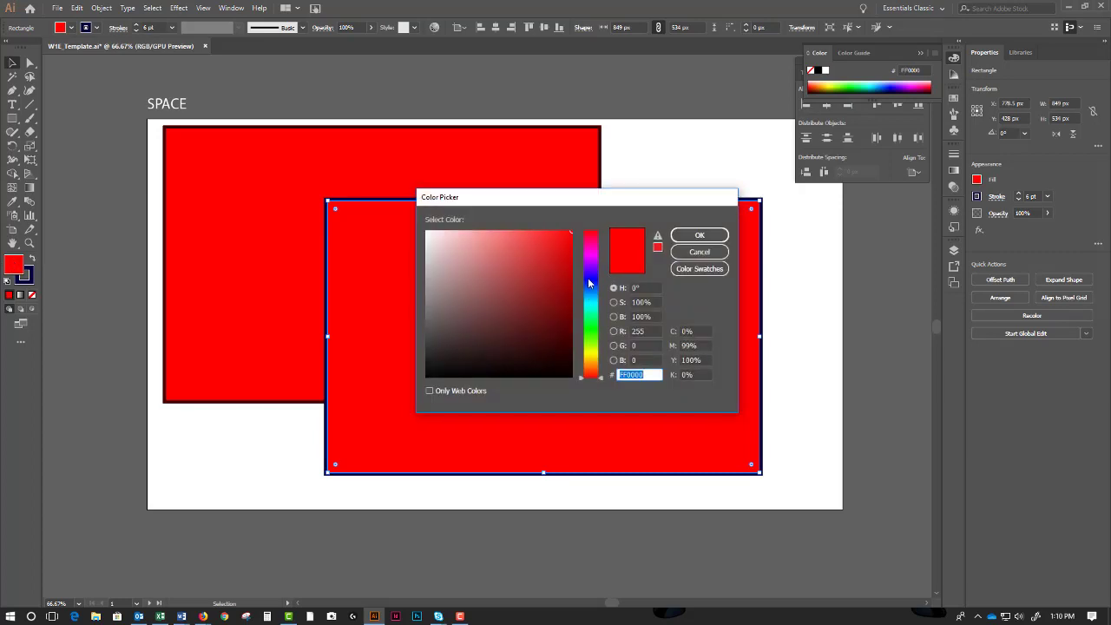
left_click(590, 279)
left_click_drag(512, 258, 503, 230)
left_click(715, 234)
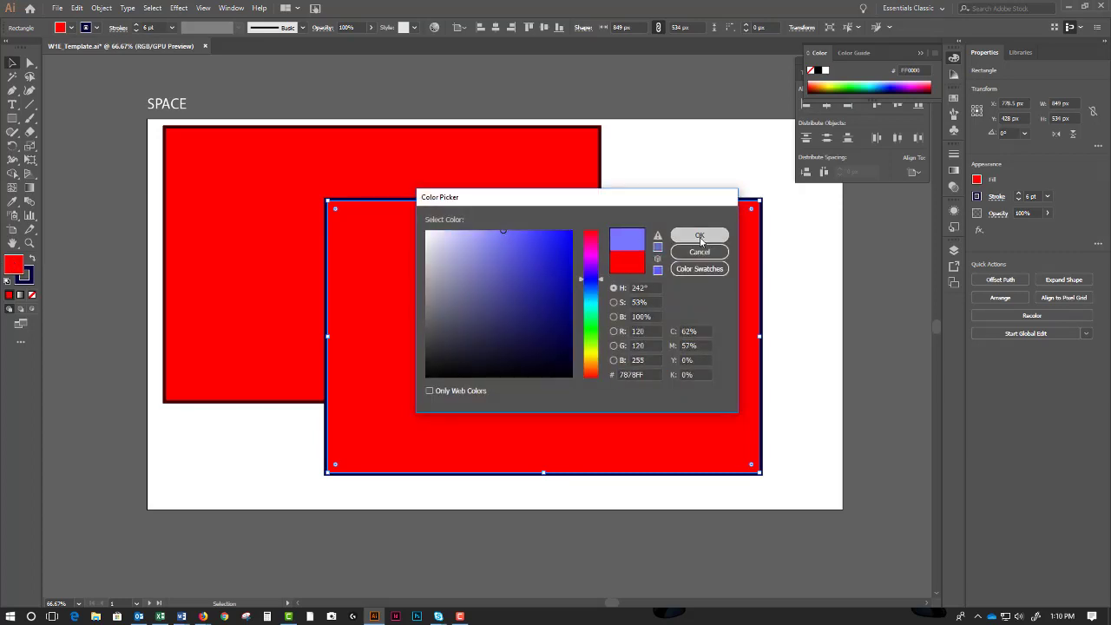
left_click(718, 171)
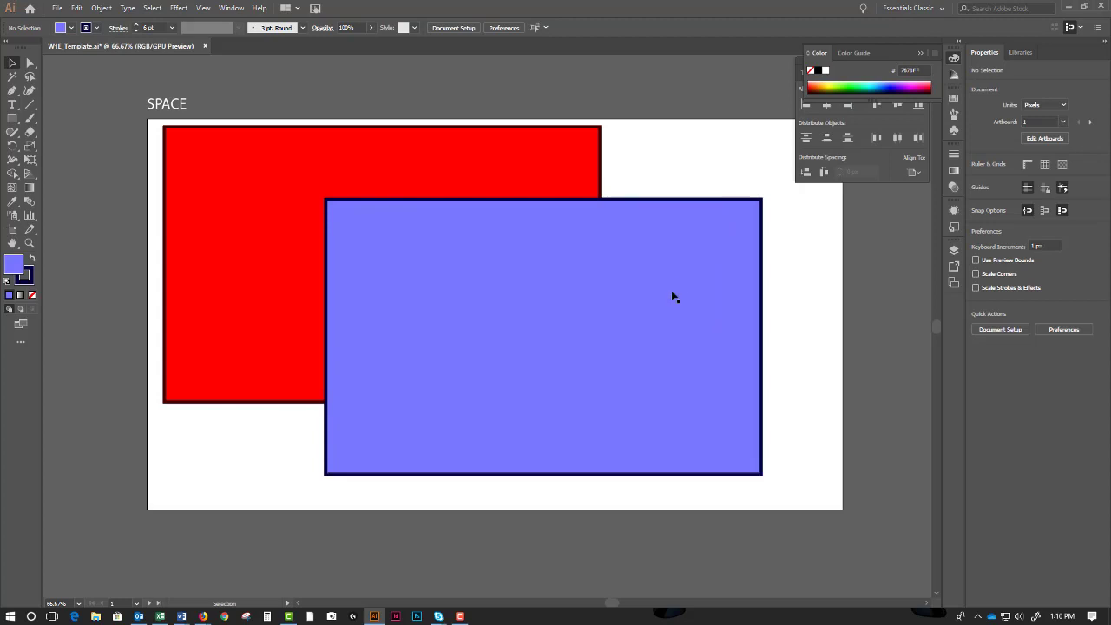
Try a dark blue fill from the colour spectrum on the front rectangle, and undo it.
left_click(450, 259)
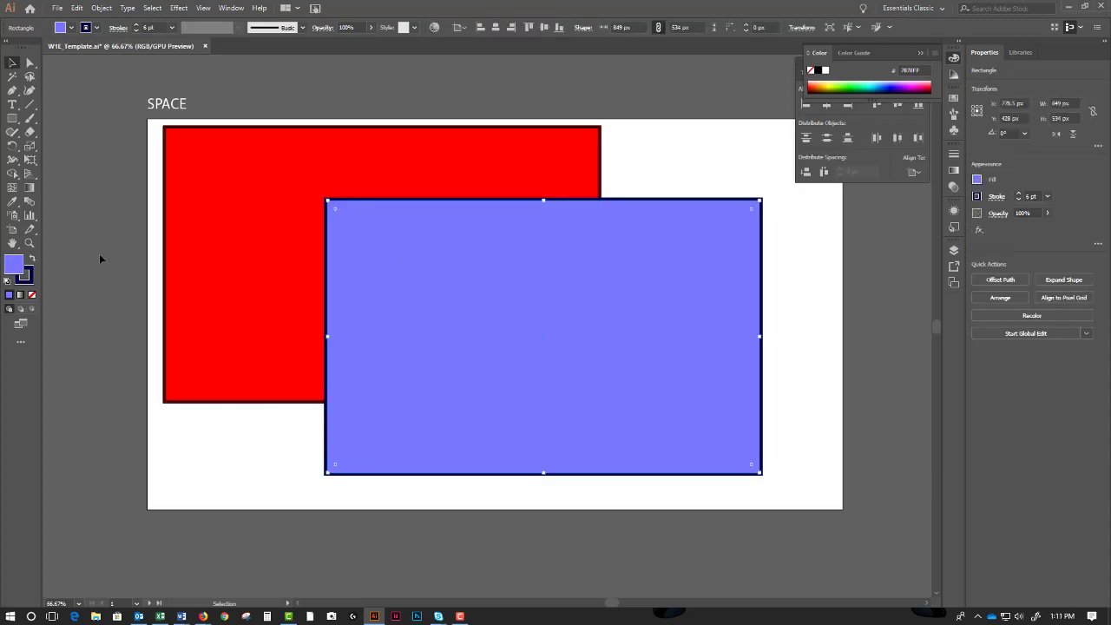
left_click(895, 83)
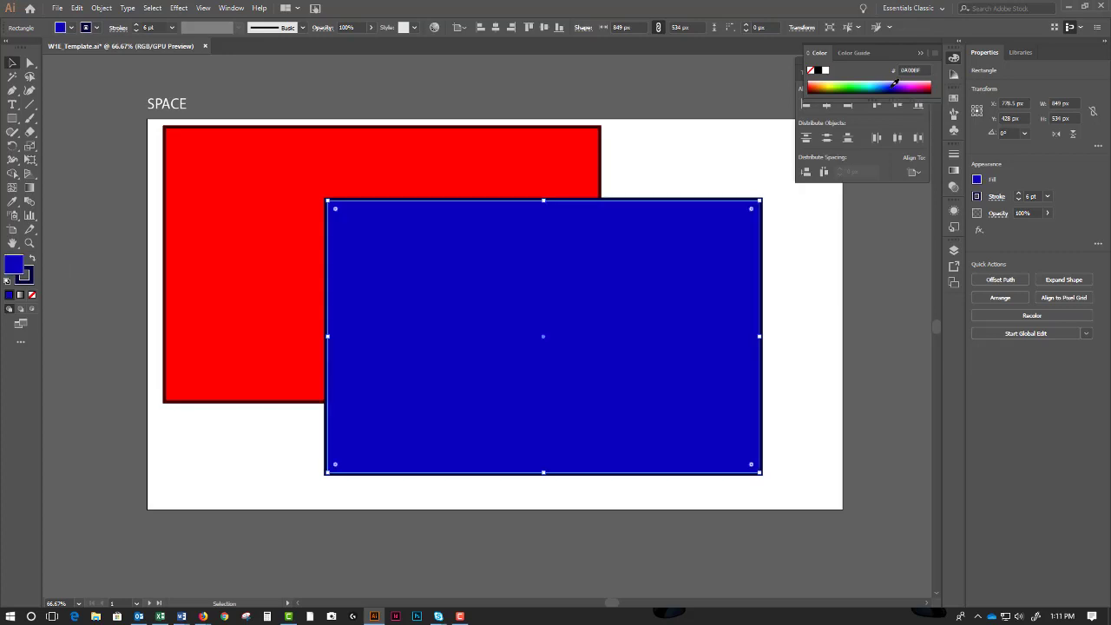
key("ctrl+z")
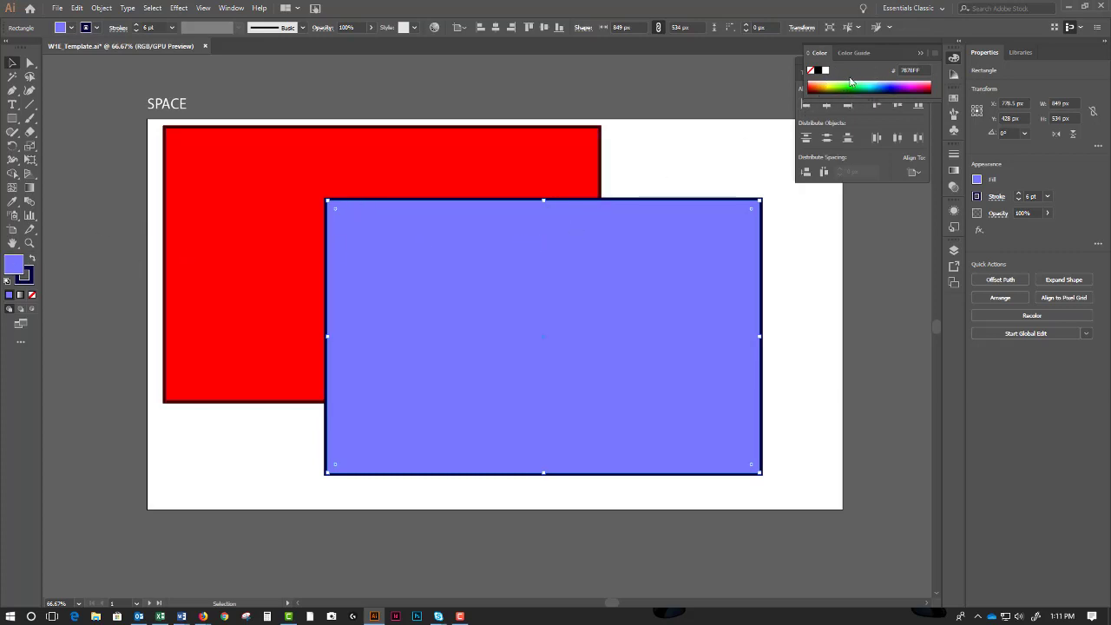
Bring the red rectangle to the front so it overlaps the light blue rectangle.
left_click(681, 160)
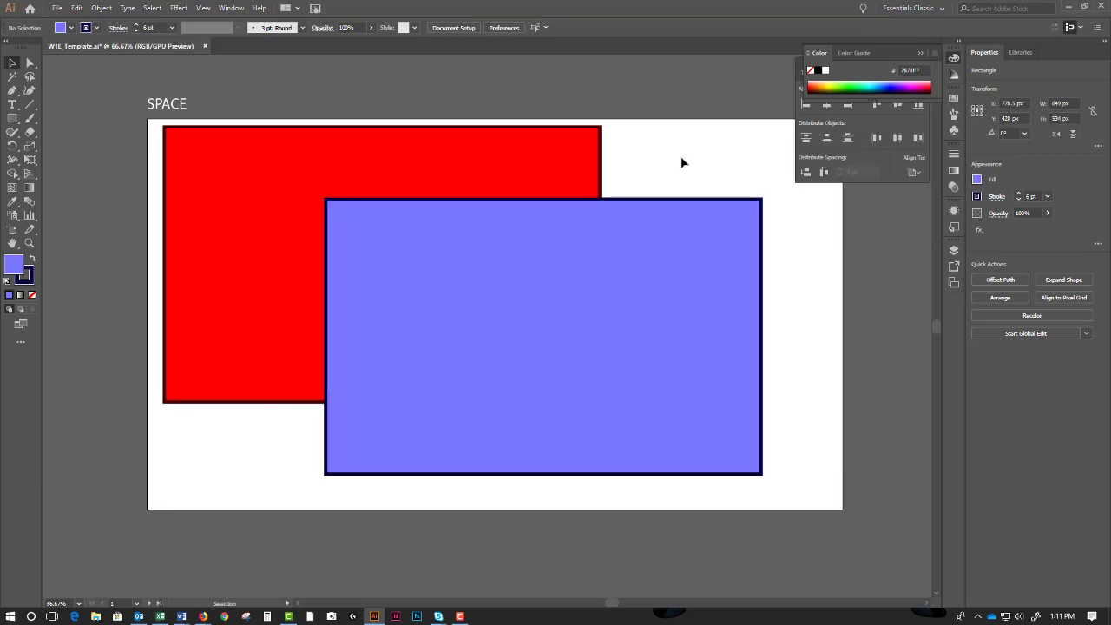
left_click(515, 154)
right_click(513, 155)
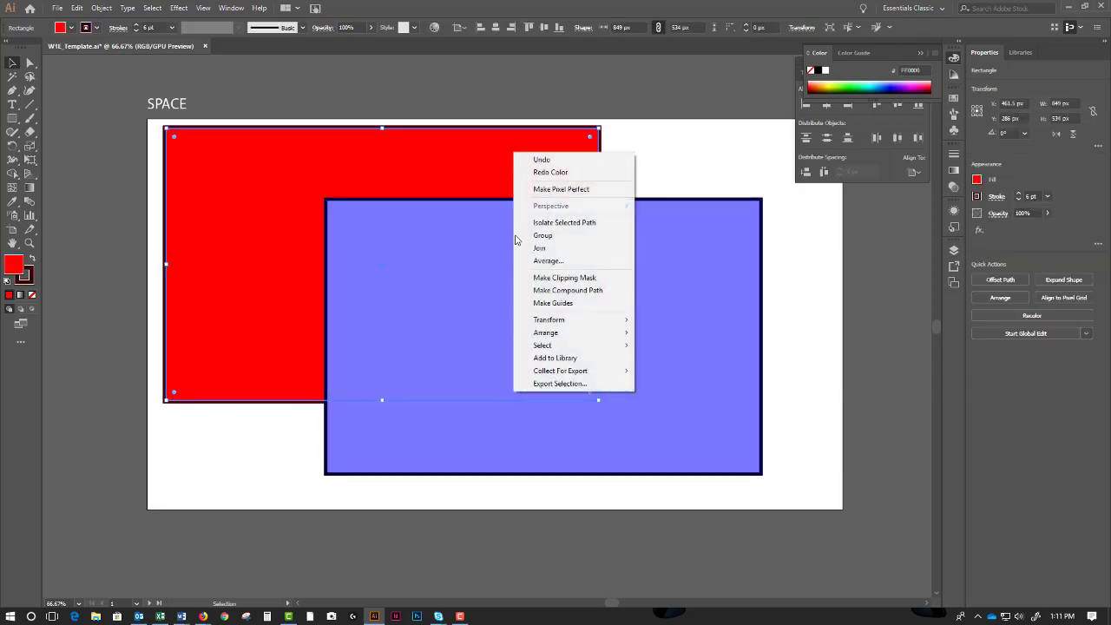
mouse_move(533, 338)
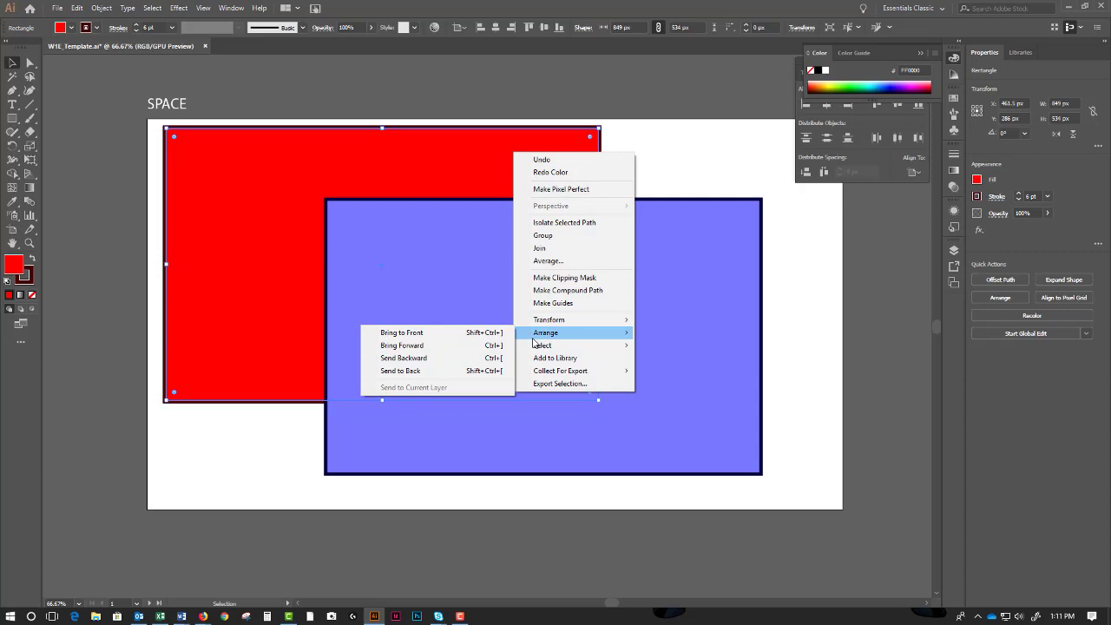
left_click(425, 336)
Select both overlapping rectangles and group them.
left_click(644, 293)
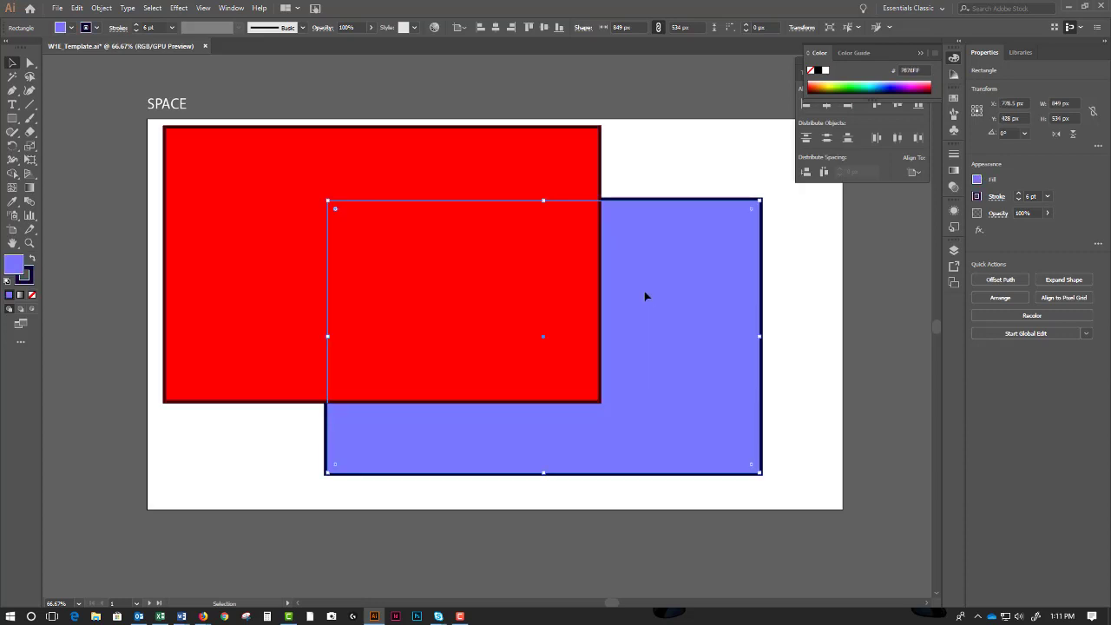
left_click_drag(761, 148, 512, 249)
right_click(512, 235)
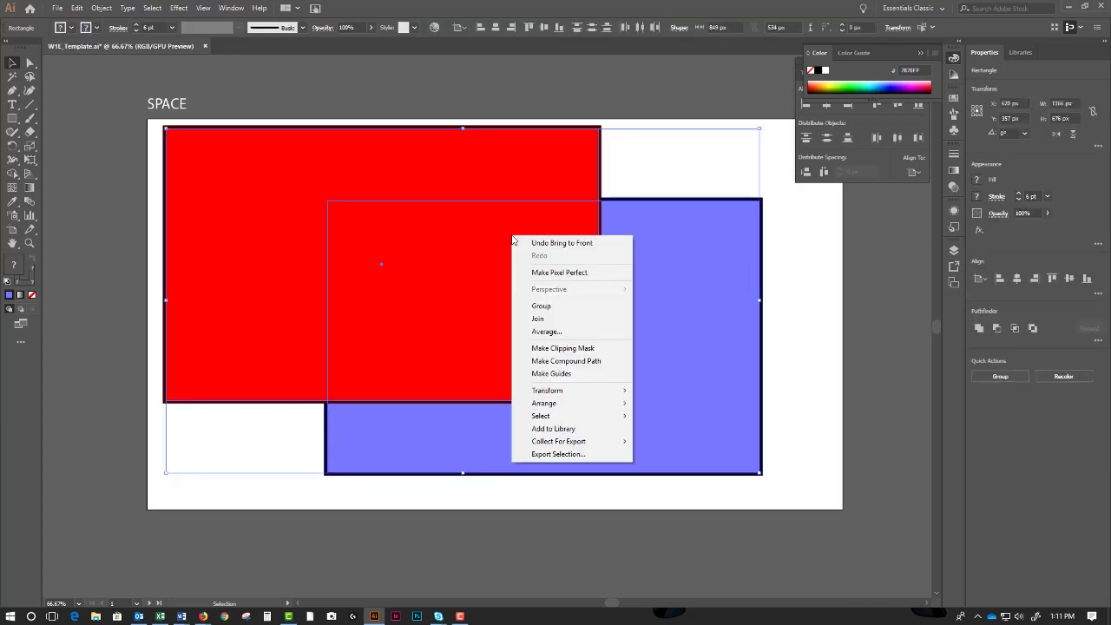
left_click(538, 306)
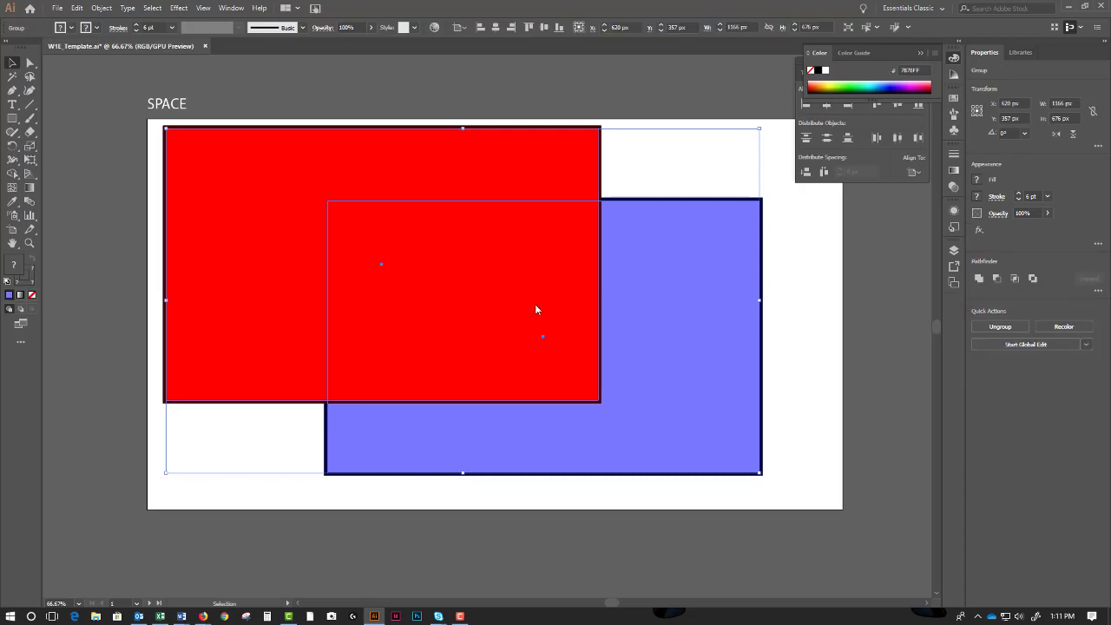
Isolate the group, move the red rectangle up to about Y 270 px and the blue one to about X 736, Y 450 px.
left_click(782, 297)
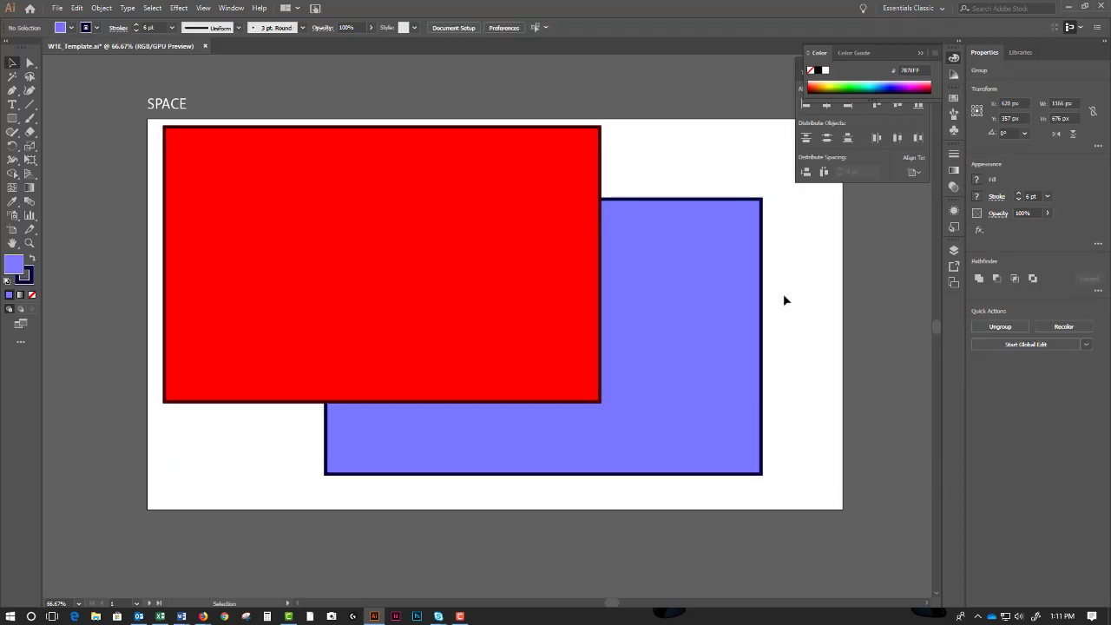
left_click(484, 253)
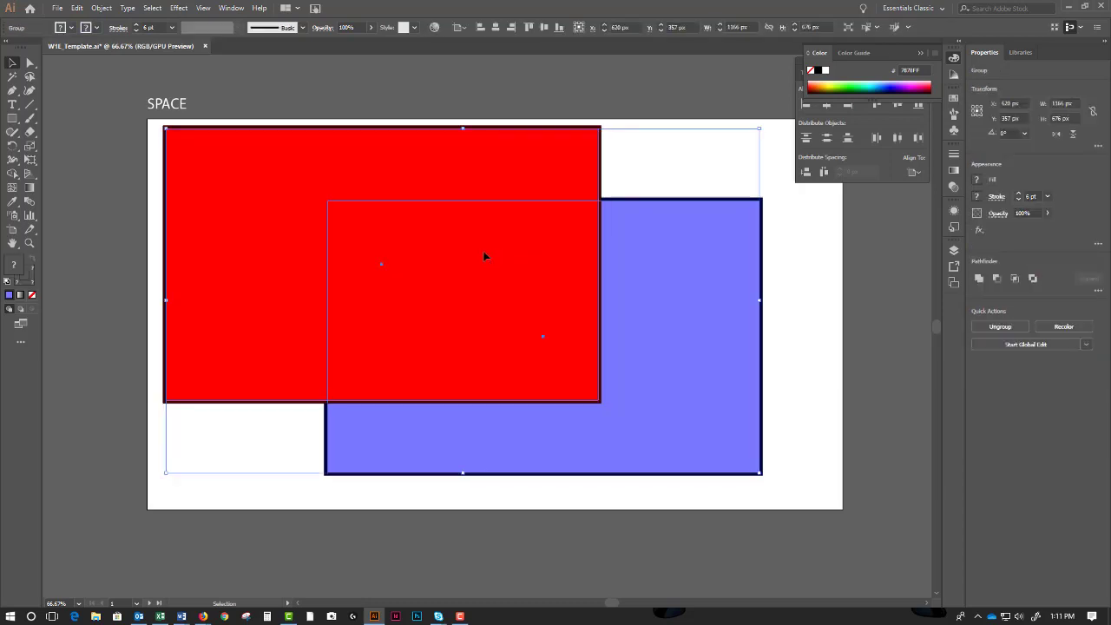
double_click(484, 255)
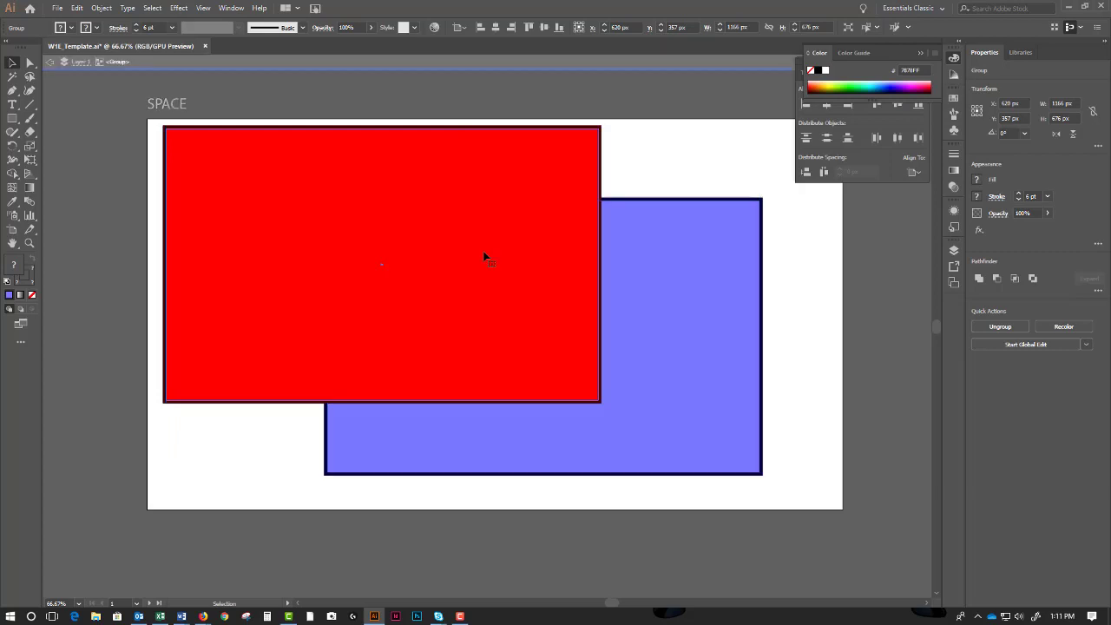
left_click(481, 260)
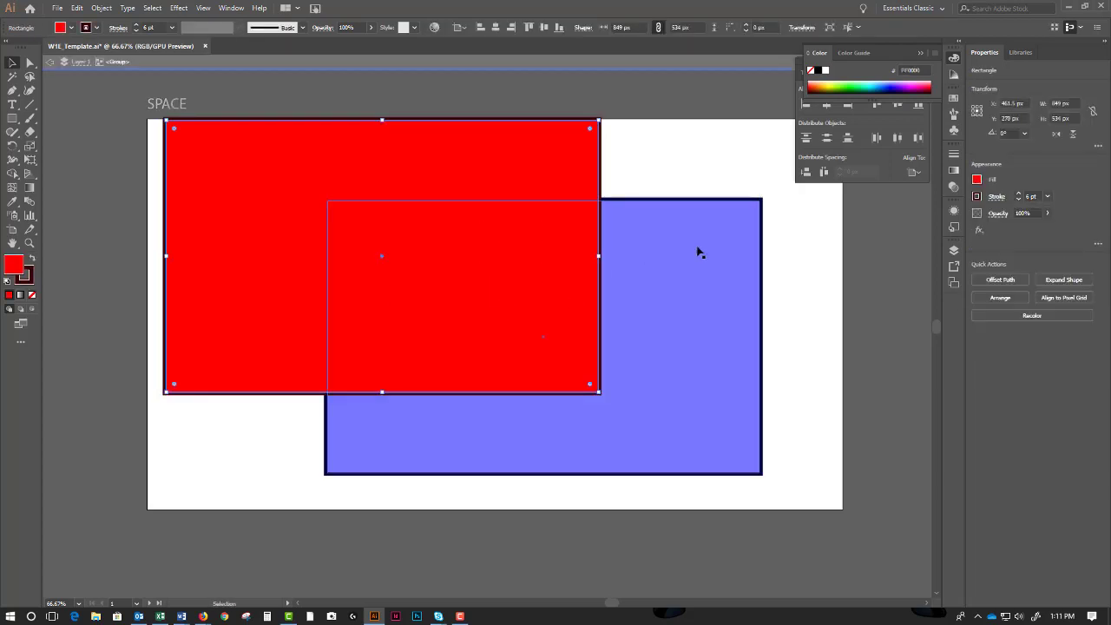
left_click_drag(699, 277, 677, 326)
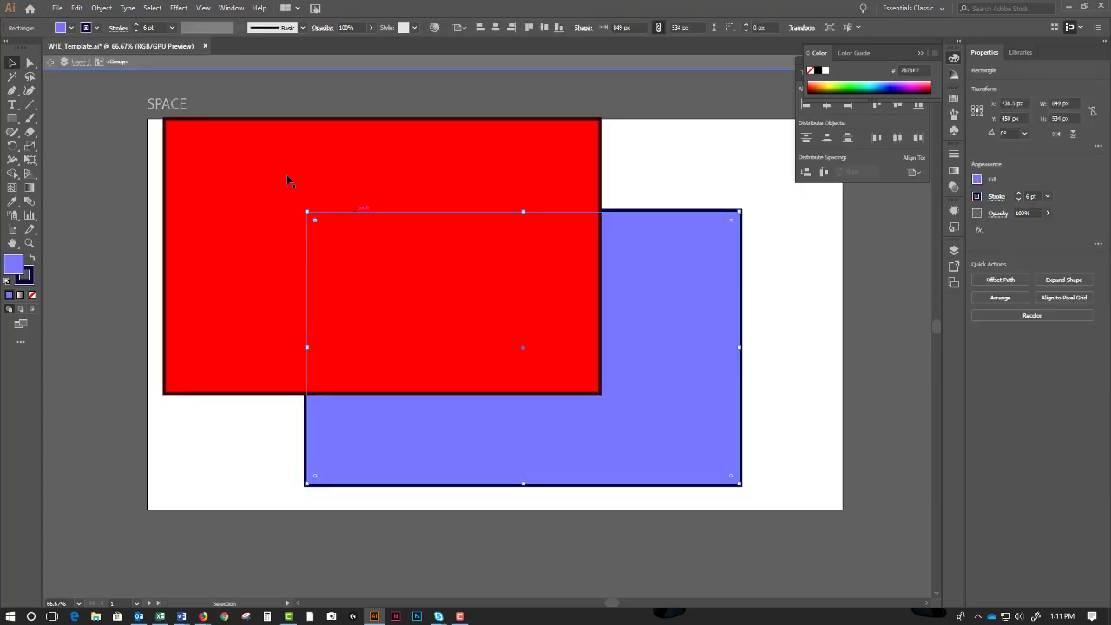
left_click(53, 63)
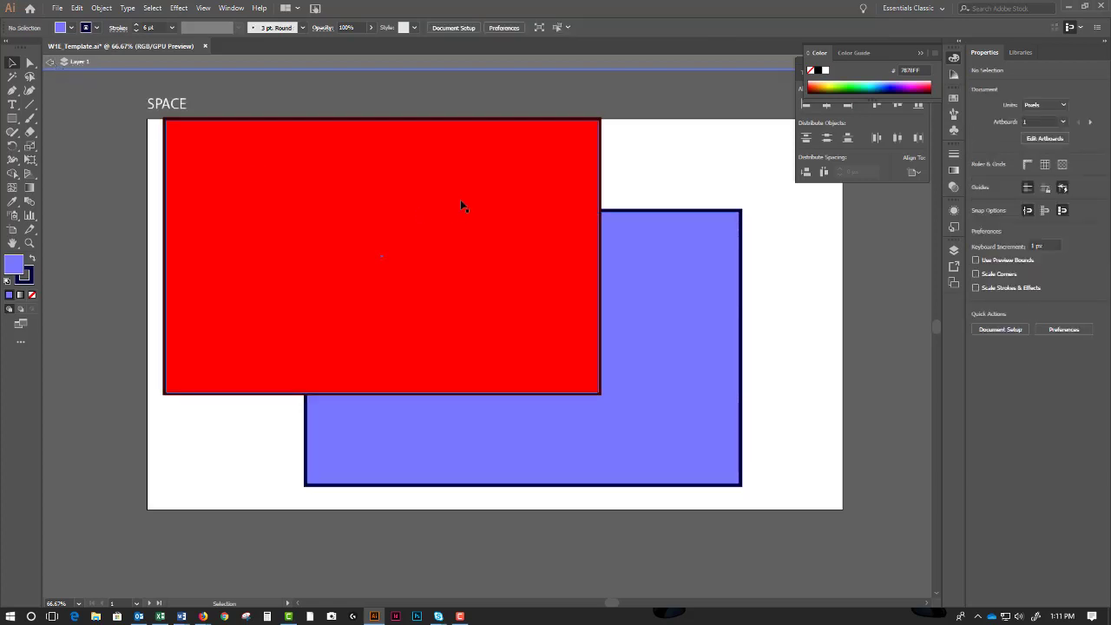
Move the whole group slightly down and right to about X 618, Y 375 px, and ungroup it.
left_click_drag(432, 197, 441, 203)
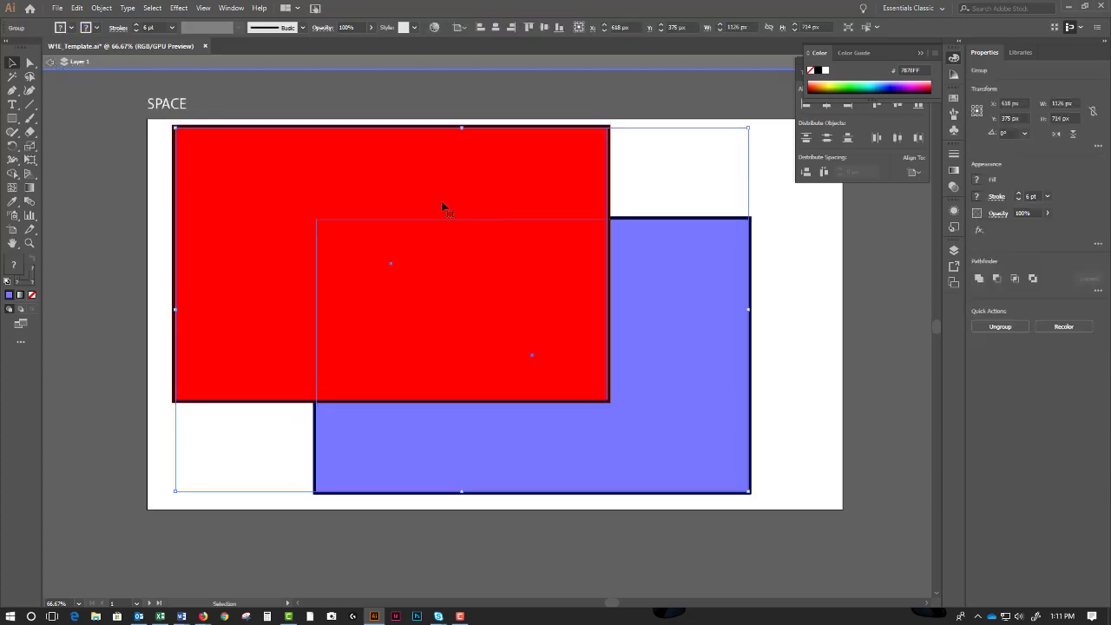
right_click(441, 203)
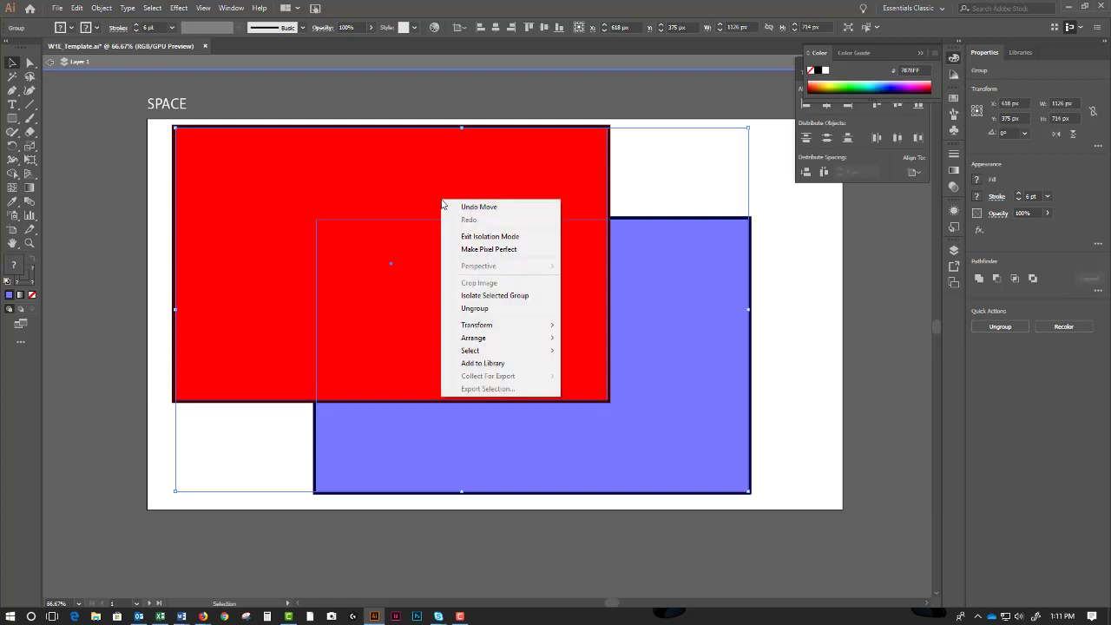
left_click(475, 308)
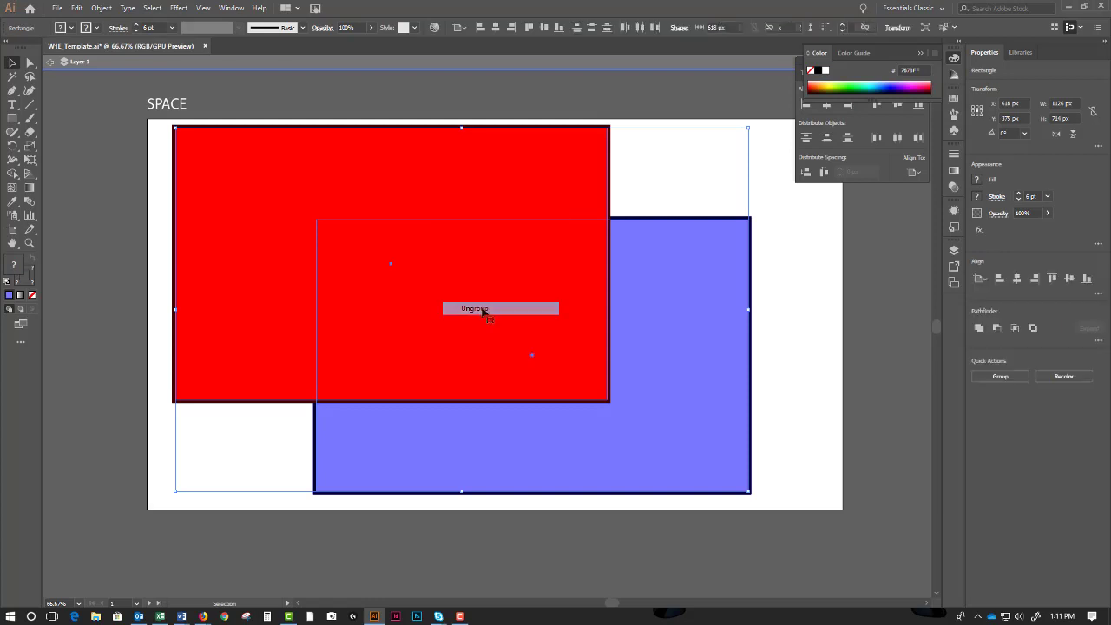
Select both rectangles and delete them to clear the SPACE artboard.
left_click(771, 322)
left_click_drag(813, 287, 541, 337)
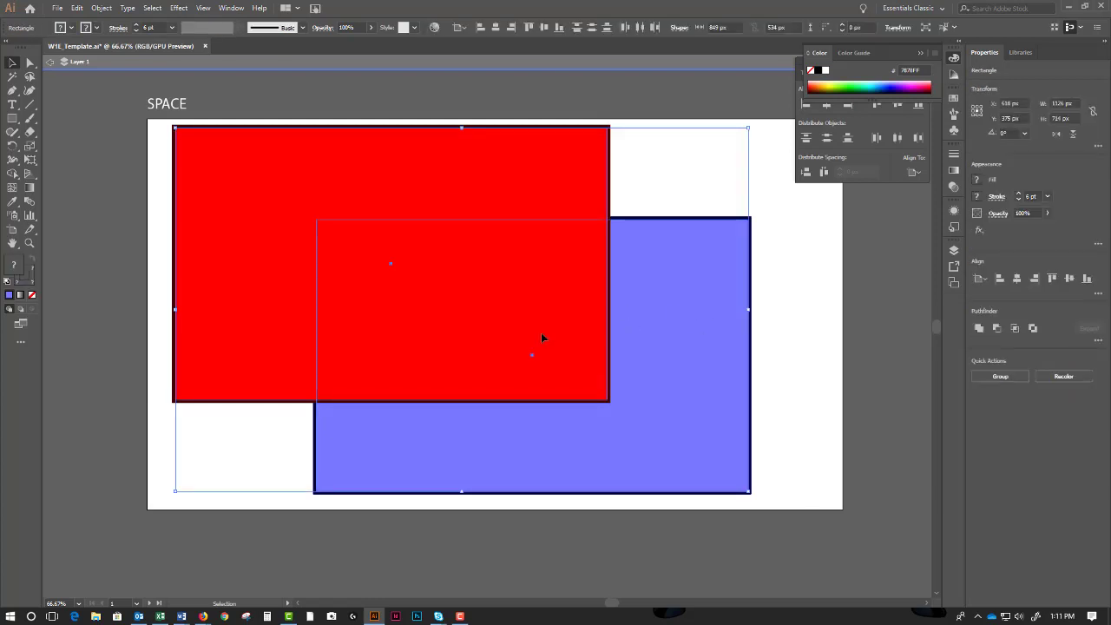
key("Delete")
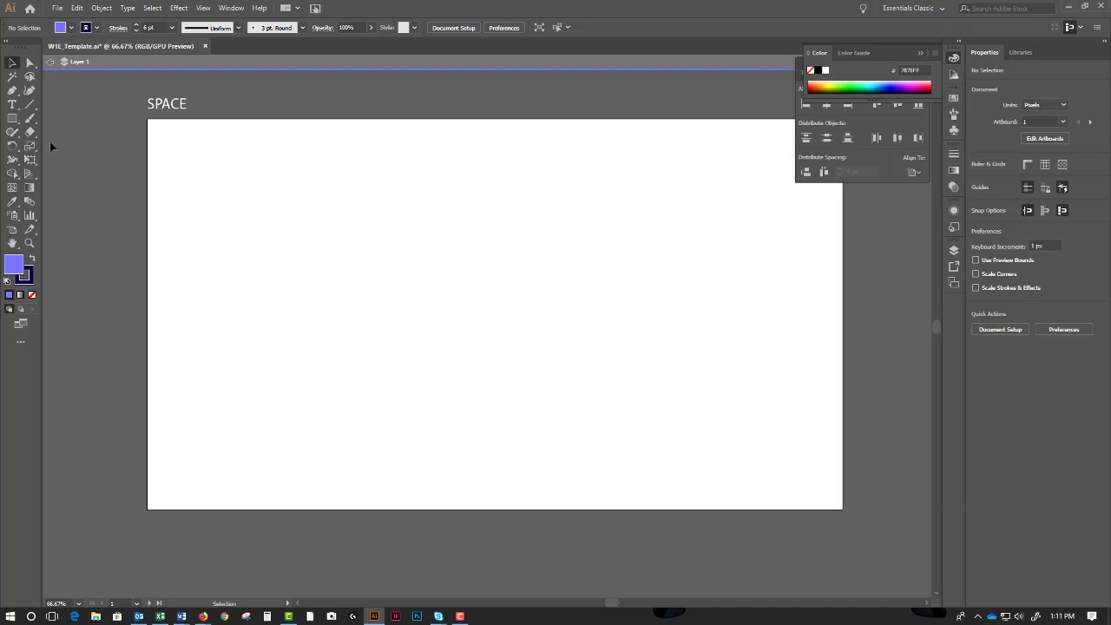
key("m")
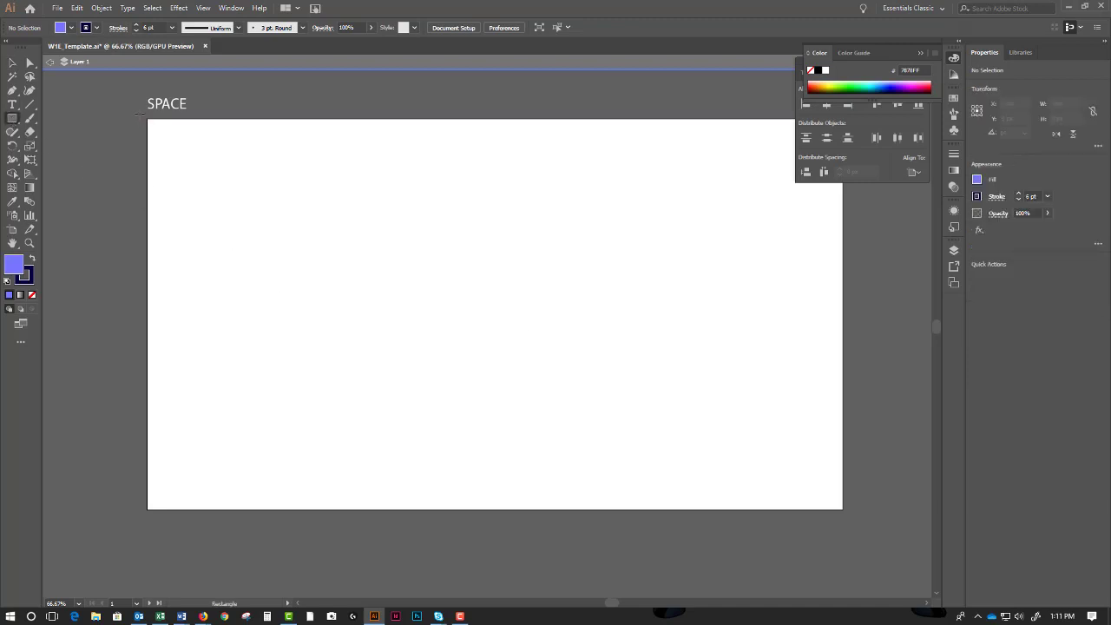
mouse_move(141, 114)
left_mouse_down()
mouse_move(428, 391)
mouse_move(676, 439)
mouse_move(82, 382)
mouse_move(221, 381)
left_mouse_up()
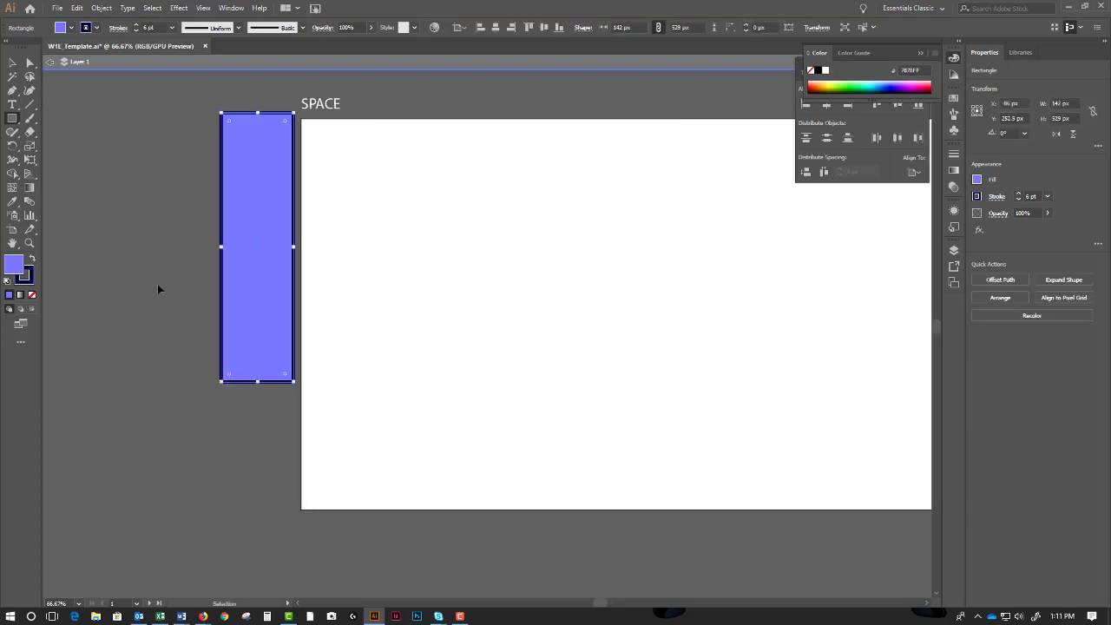
key("Delete")
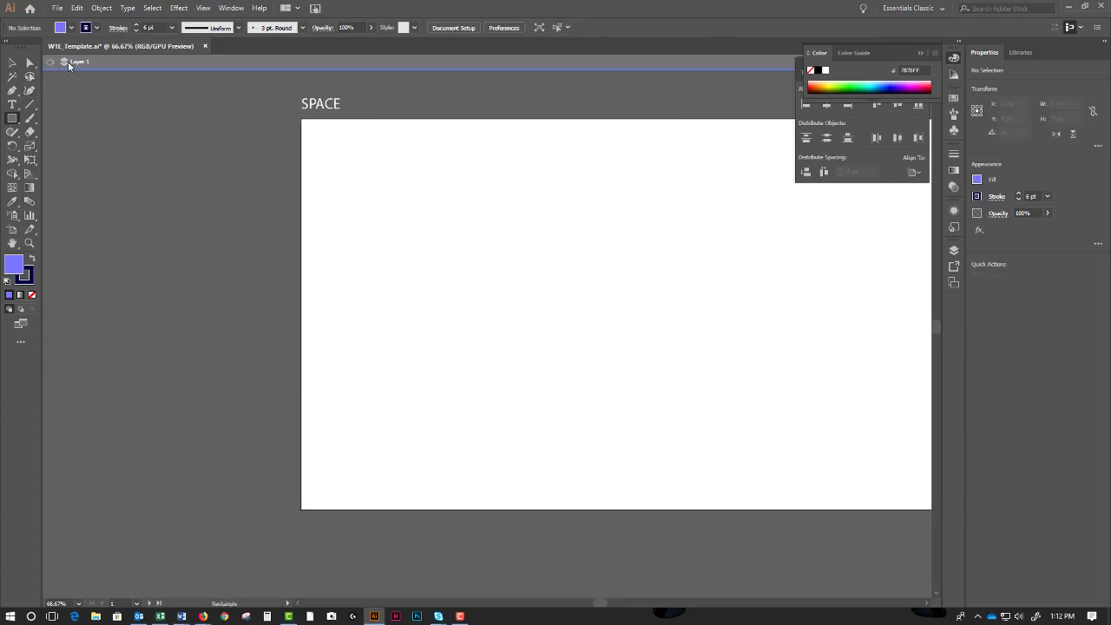
Exit isolation mode on Layer 1 and return to normal document editing.
left_click(51, 63)
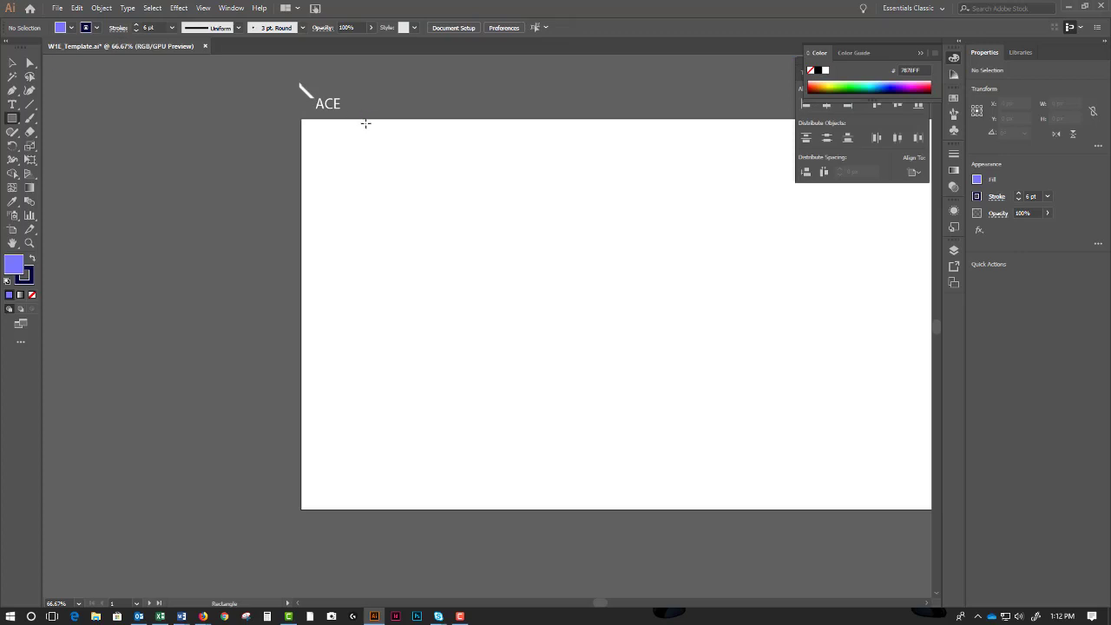
left_click_drag(432, 213, 280, 270)
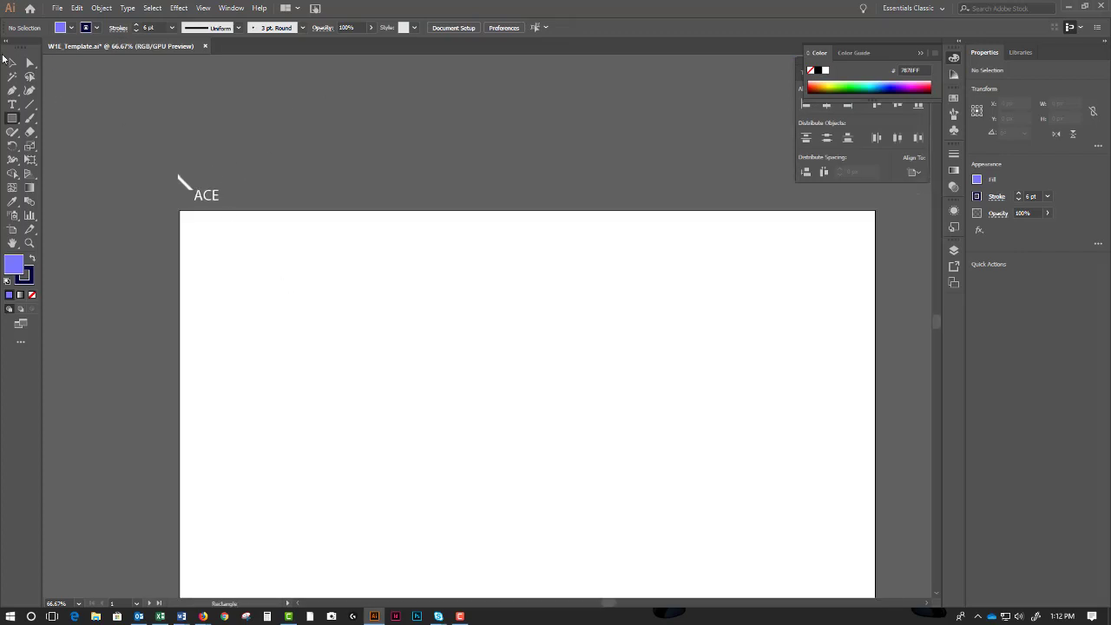
Try moving the SPACE label to the right along the artboard's upper edge, and undo the move.
left_click(12, 62)
left_click_drag(208, 199, 272, 197)
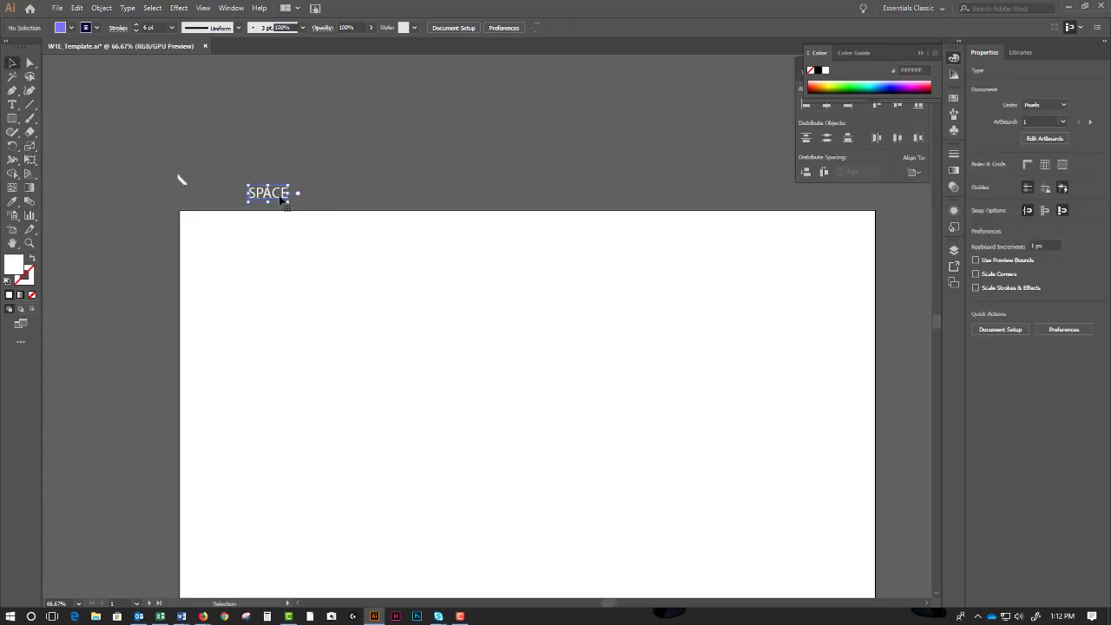
key("ctrl+z")
left_click(248, 230)
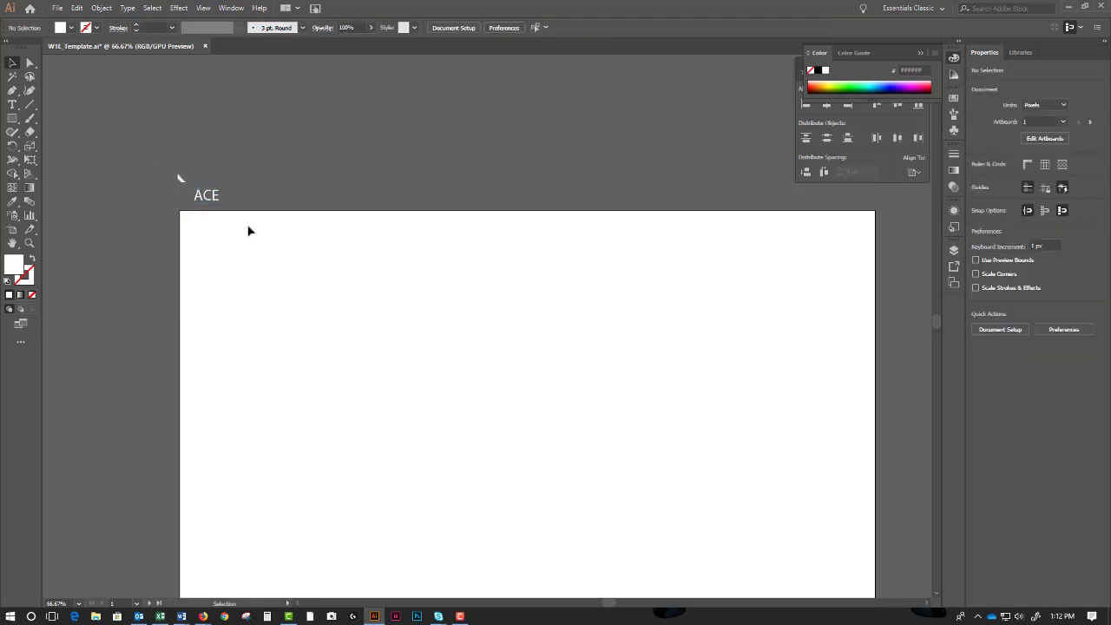
left_click_drag(206, 197, 259, 198)
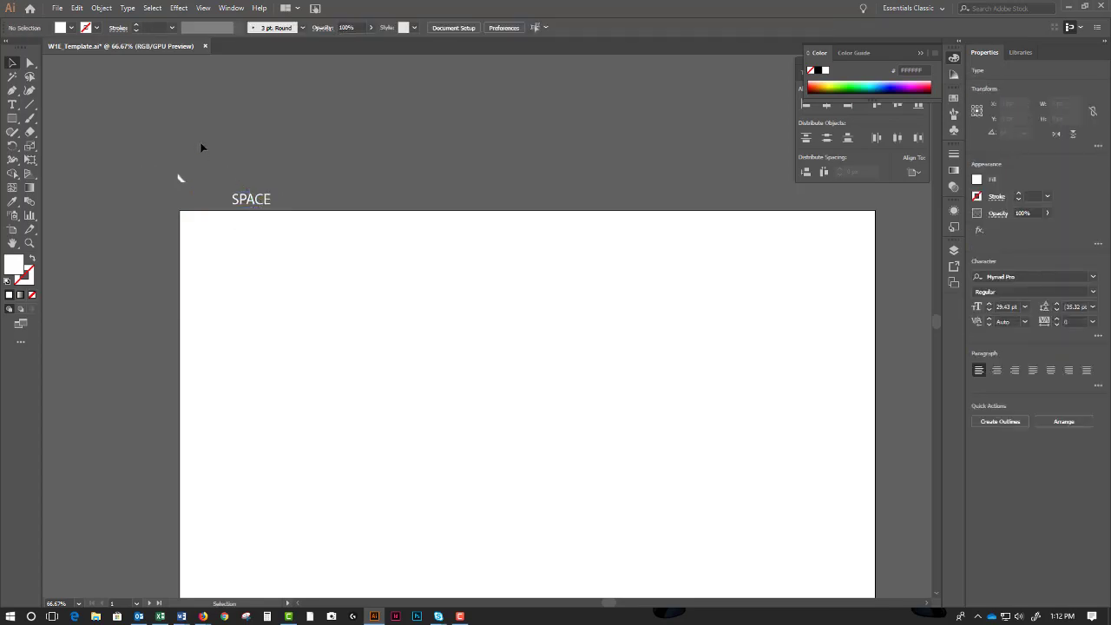
left_click(233, 210)
key("ctrl+z")
Draw a background rectangle of about 1386 by 783 px that covers the whole SPACE artboard and slightly overlaps its edges.
key("z")
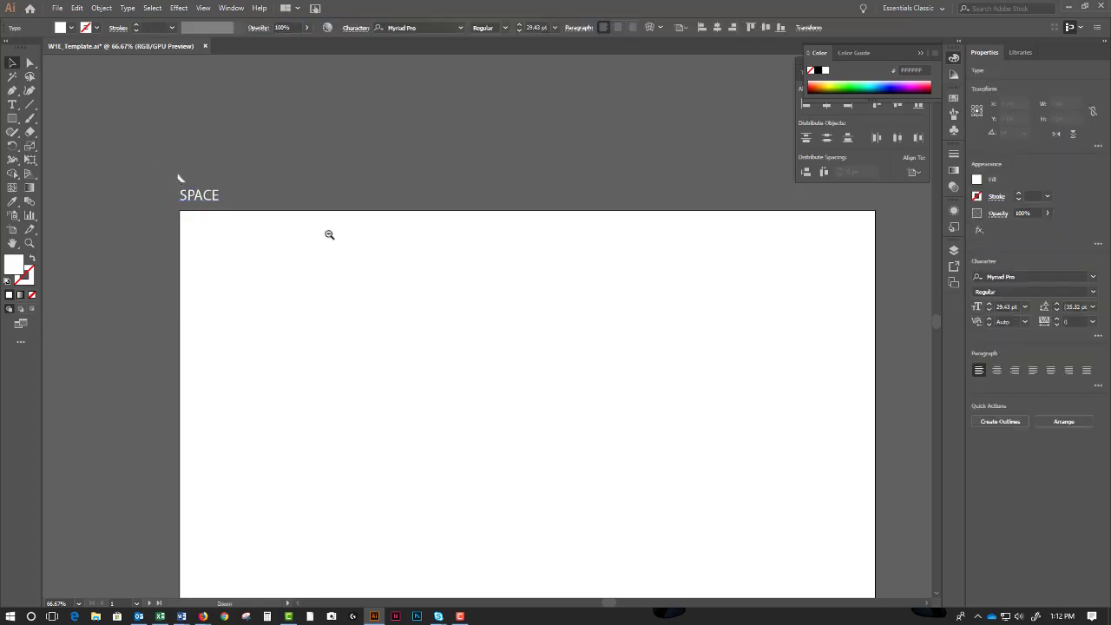
left_click(539, 355, "alt")
key("ctrl+1")
left_click_drag(501, 345, 347, 179)
key("ctrl+minus")
left_click_drag(498, 303, 439, 230)
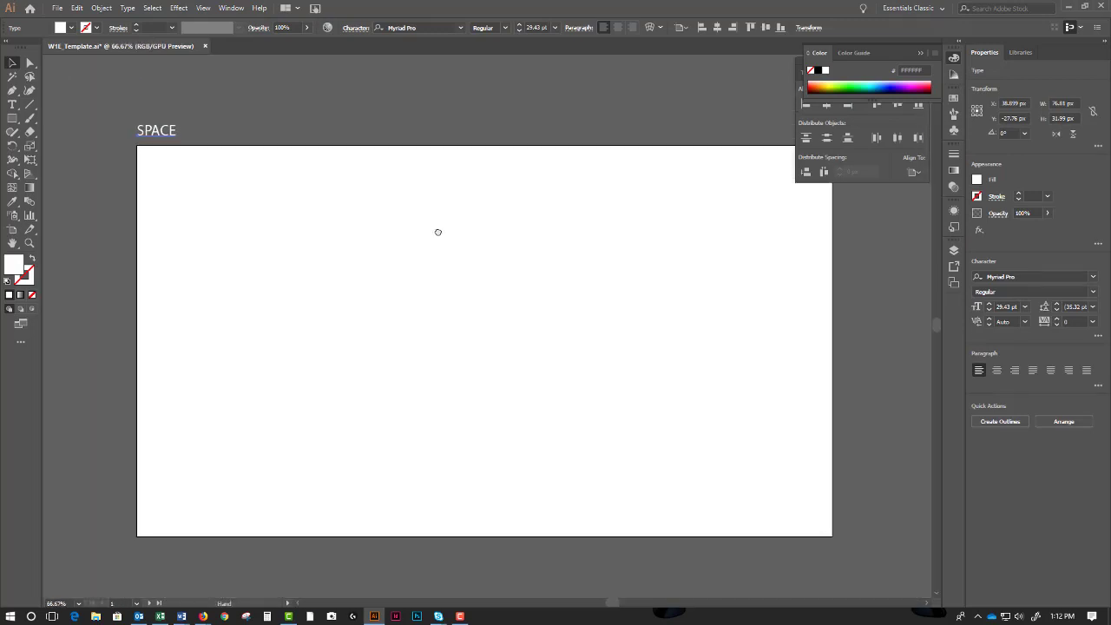
left_click(13, 118)
mouse_move(140, 146)
left_mouse_down()
mouse_move(161, 287)
mouse_move(169, 224)
mouse_move(272, 325)
mouse_move(672, 555)
mouse_move(859, 535)
left_mouse_up()
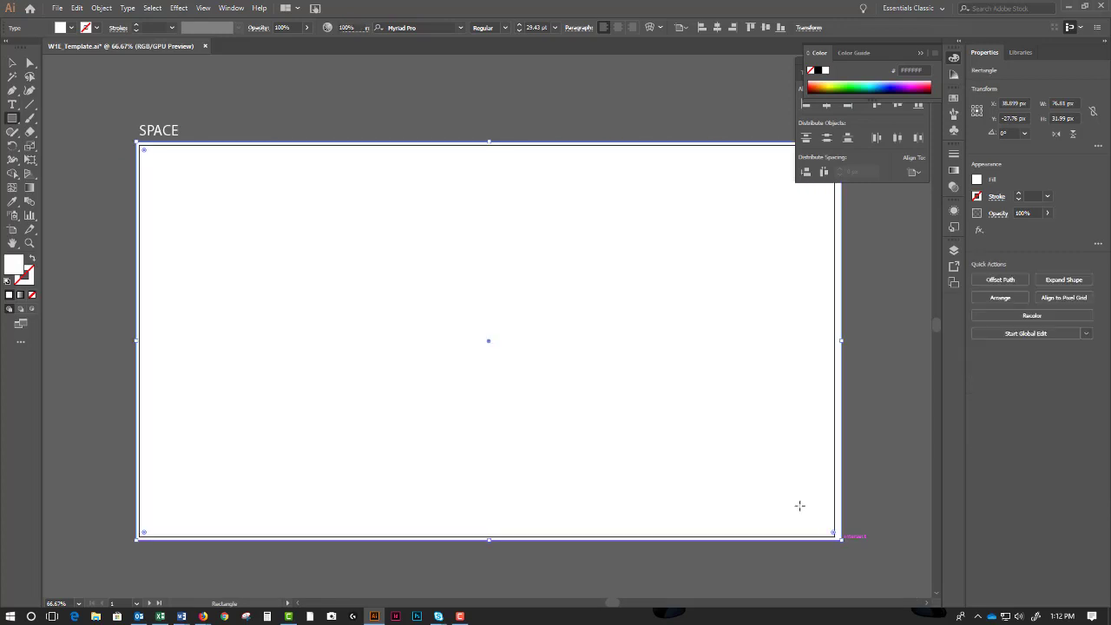
Set the background rectangle's fill to dark purple, 2E144C, and deselect it.
double_click(15, 265)
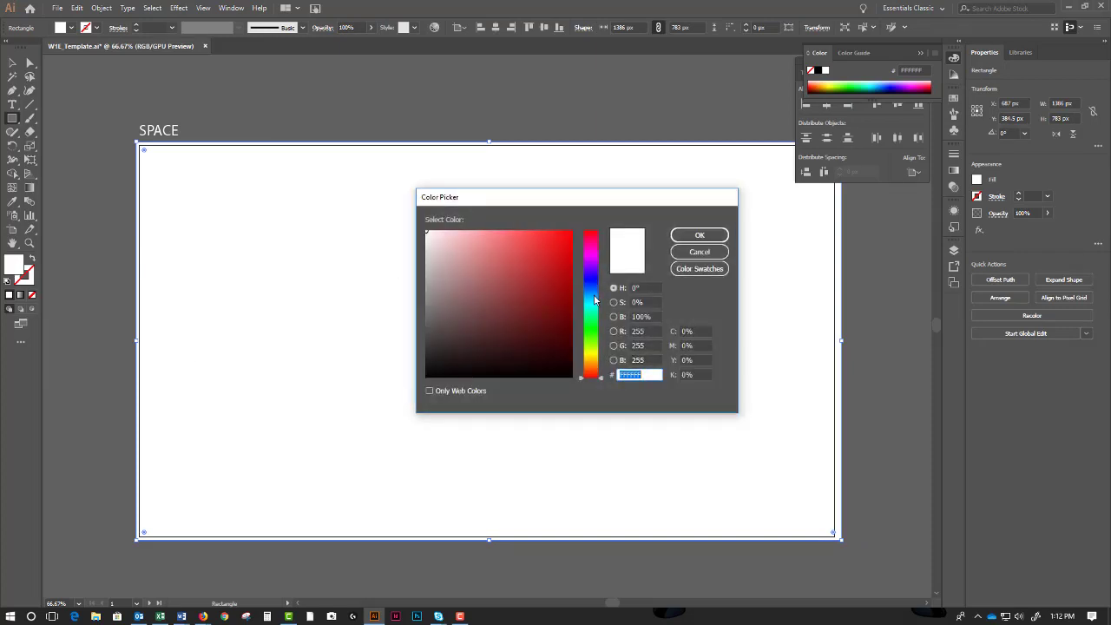
left_click(593, 298)
mouse_move(601, 297)
left_mouse_down()
mouse_move(601, 269)
mouse_move(560, 282)
mouse_move(563, 355)
mouse_move(550, 331)
mouse_move(534, 331)
left_mouse_up()
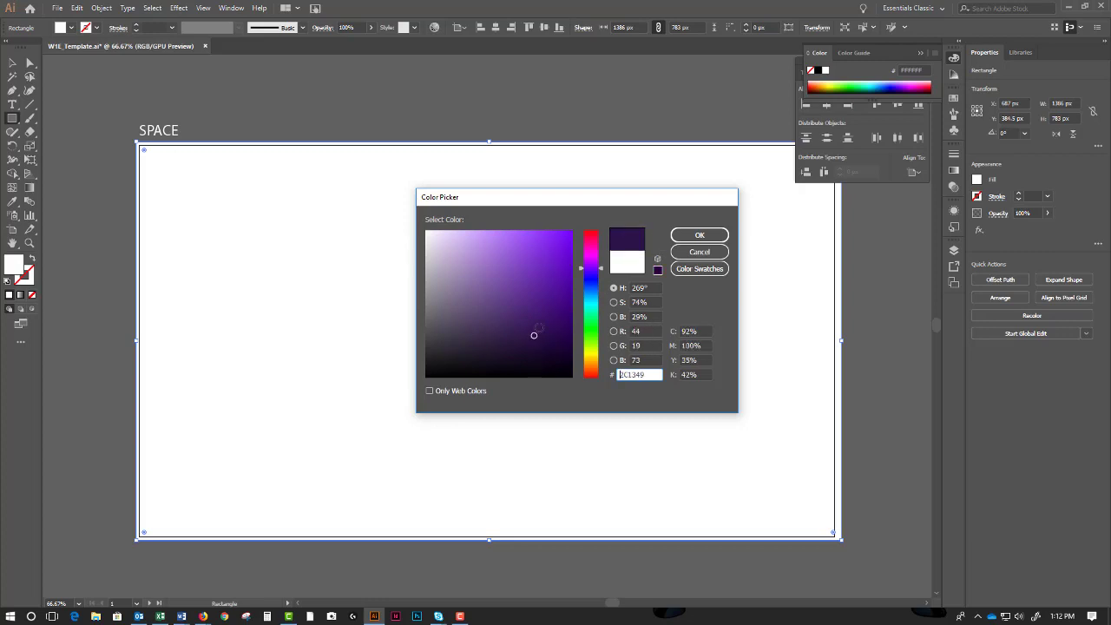
left_click(688, 236)
left_click(12, 63)
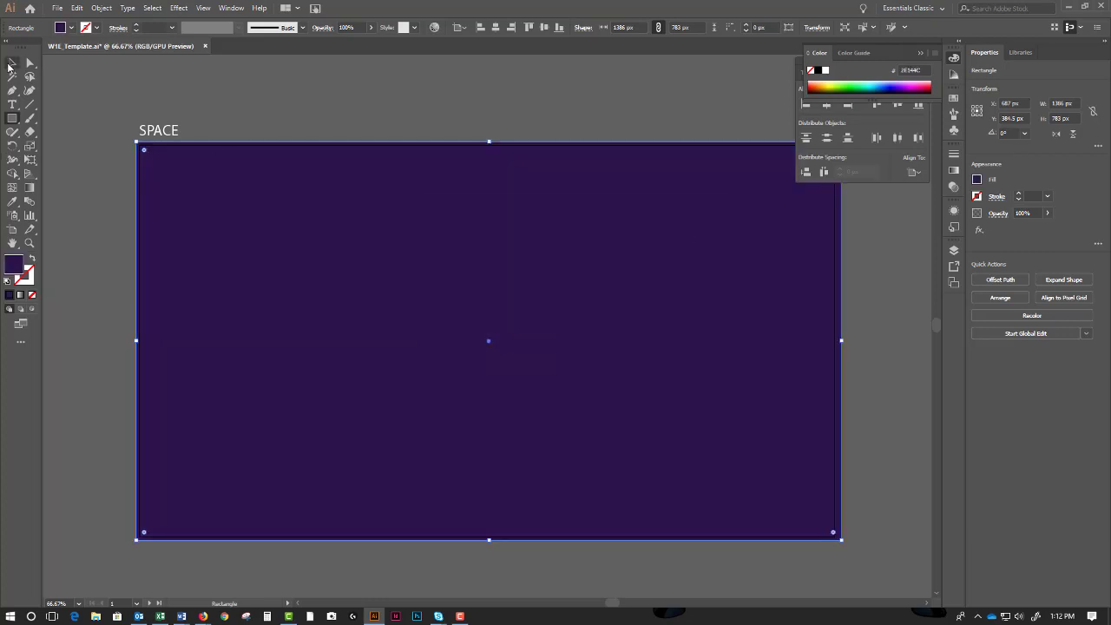
left_click(99, 90)
Draw a circle of about 612 px diameter over the artboard's lower-left corner, centred at about X 119, Y 670 px.
left_click(10, 119)
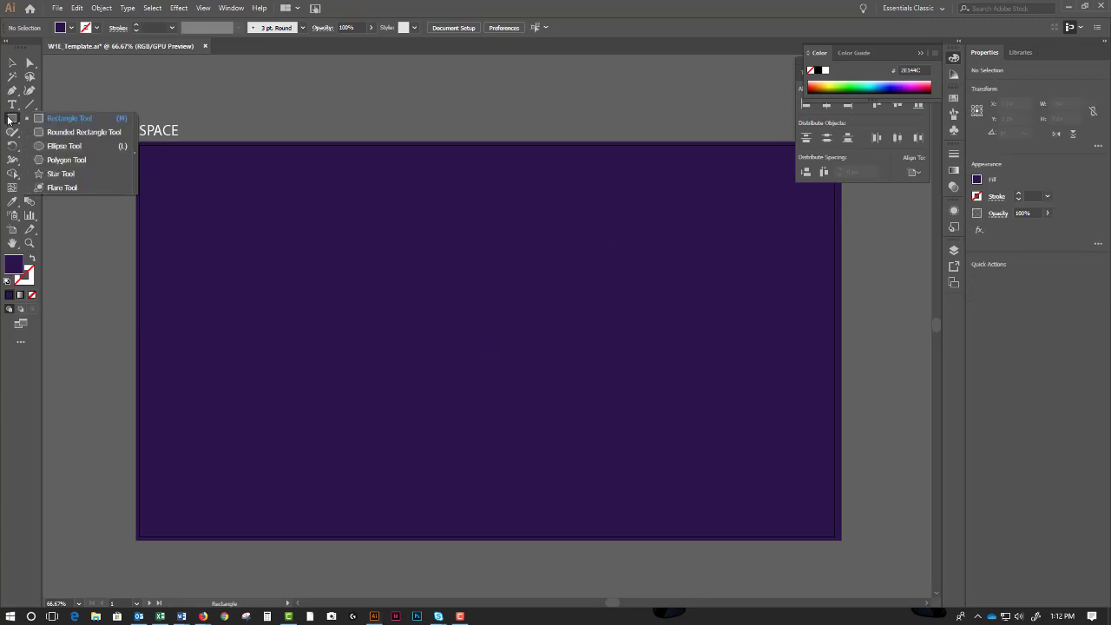
left_click(52, 146)
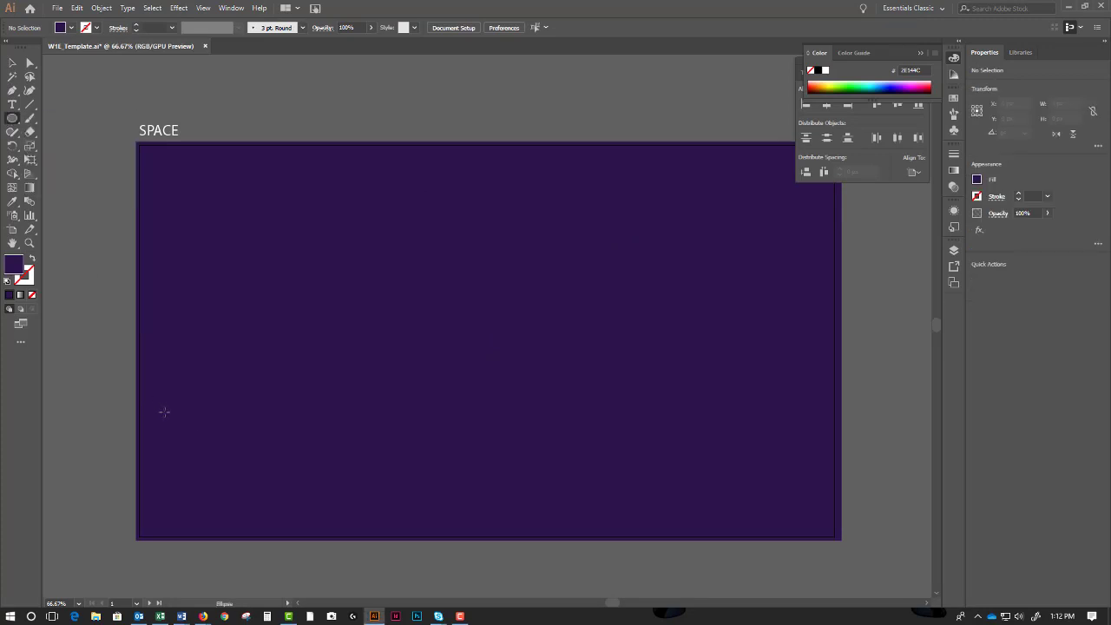
scroll(185, 426, "down", 2)
left_click_drag(174, 311, 477, 529)
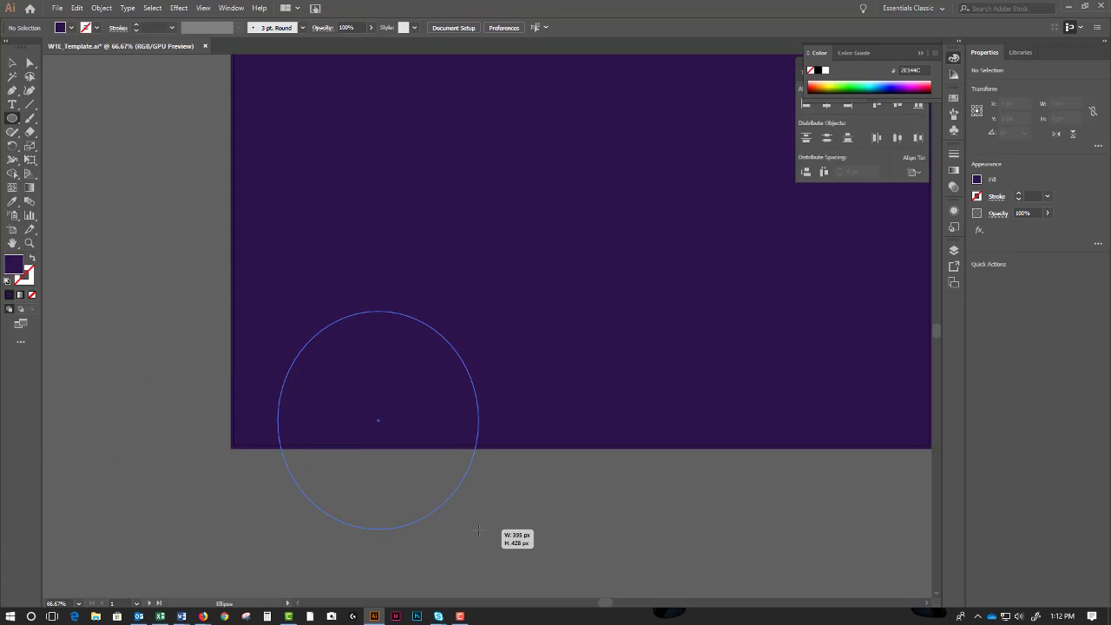
left_click_drag(477, 529, 450, 508)
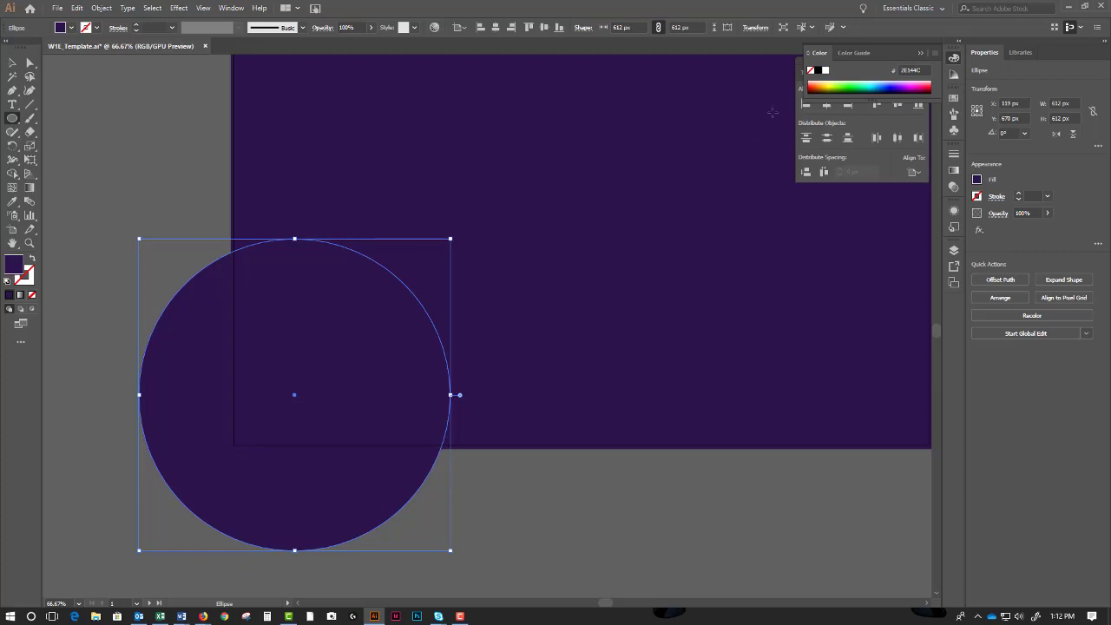
Set the large circle's fill to bright green, 5AFF3F, and deselect it.
left_click(848, 81)
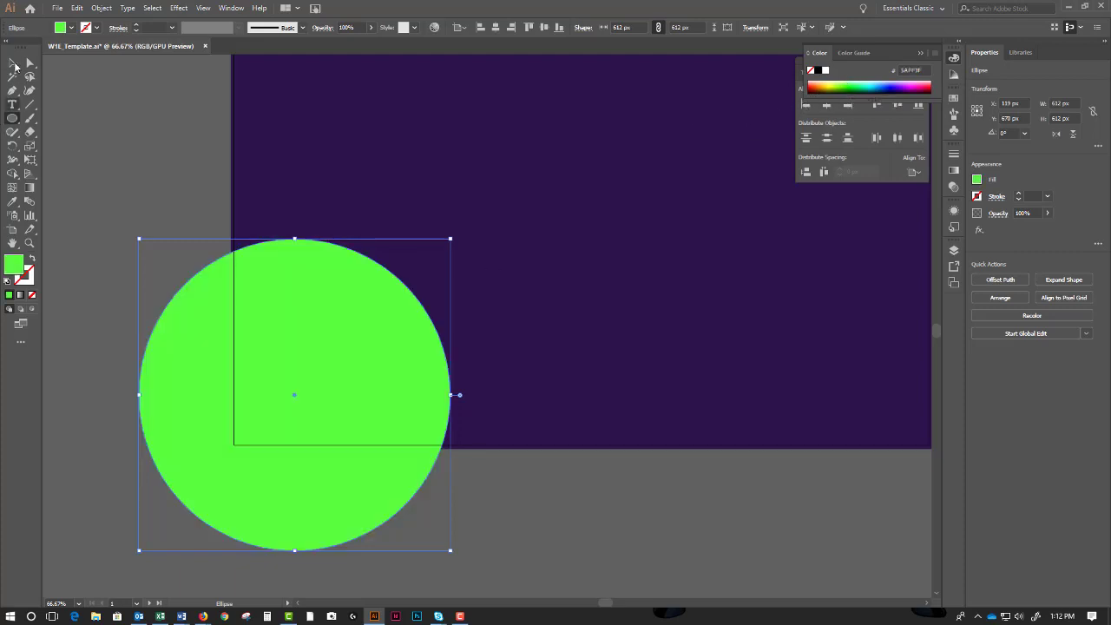
left_click(13, 63)
left_click(111, 89)
Add a copy of the green circle about 204 px wide on the artboard's right half, and enlarge the original around its centre.
key("ctrl+minus")
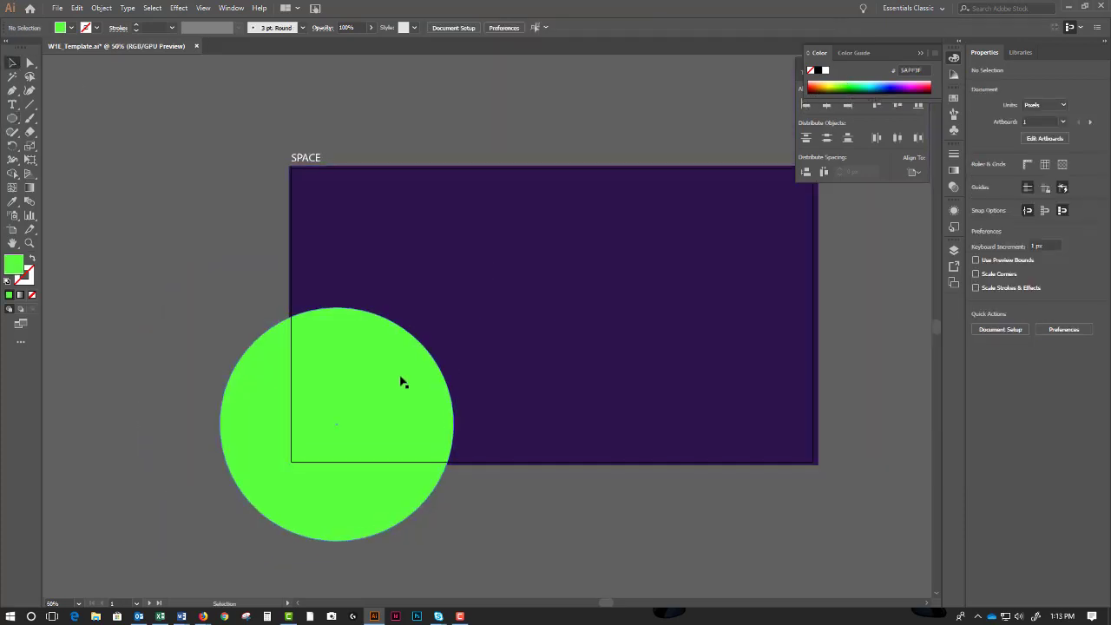
left_click_drag(405, 381, 722, 283)
left_click_drag(768, 442, 692, 365)
left_click(404, 404)
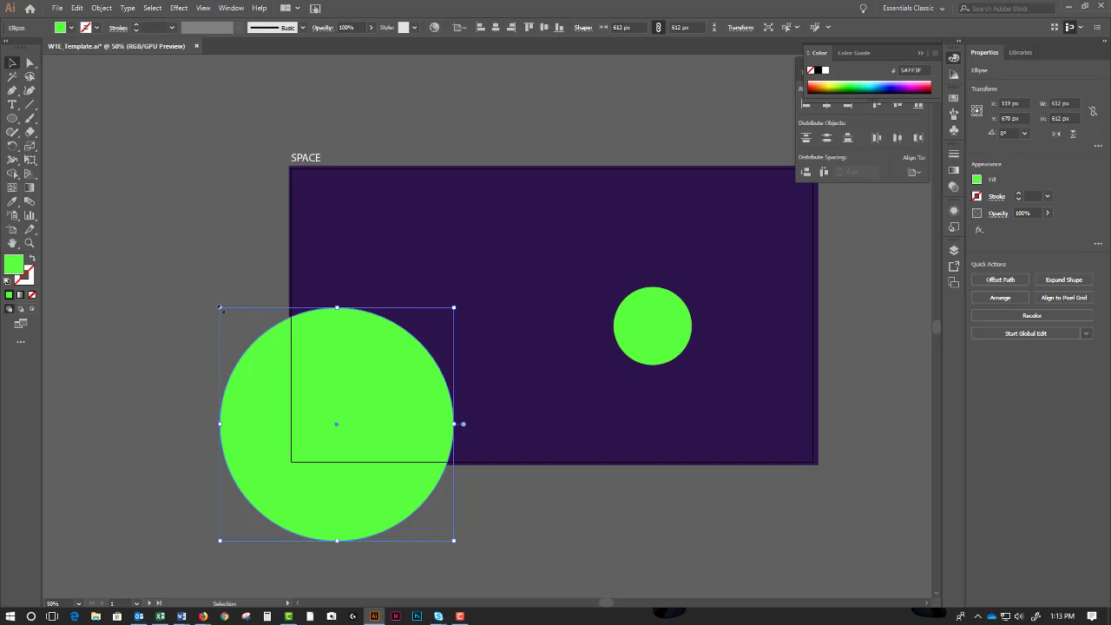
left_click_drag(219, 307, 174, 259)
Move the small green circle to the artboard's upper-right corner and set its fill to blue, 00A4E9.
left_click_drag(647, 346, 737, 224)
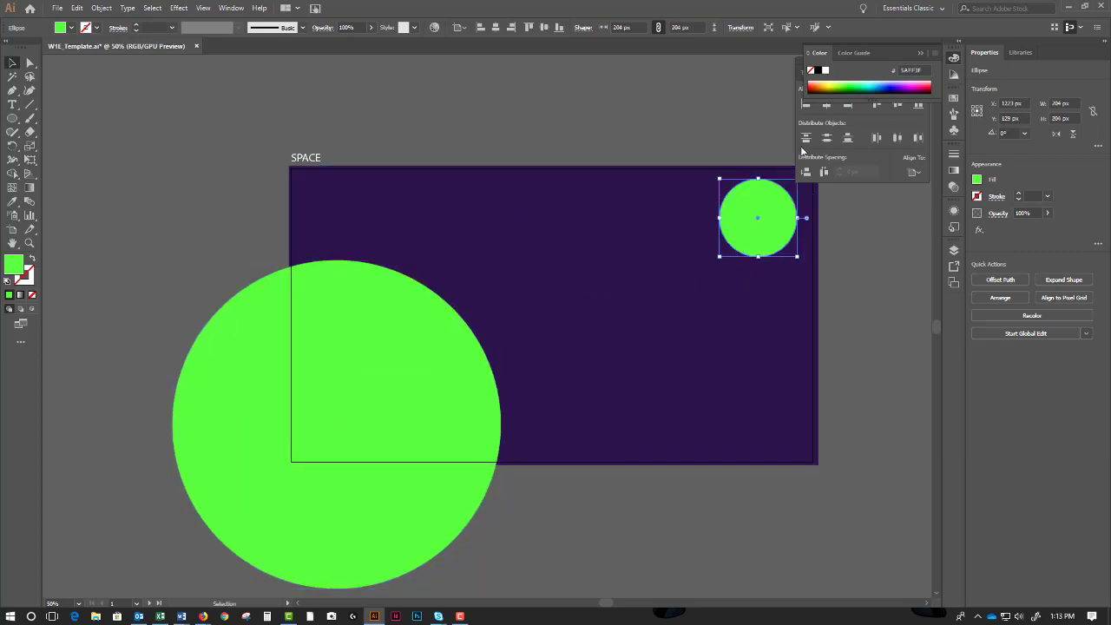
left_click(878, 83)
left_click(856, 273)
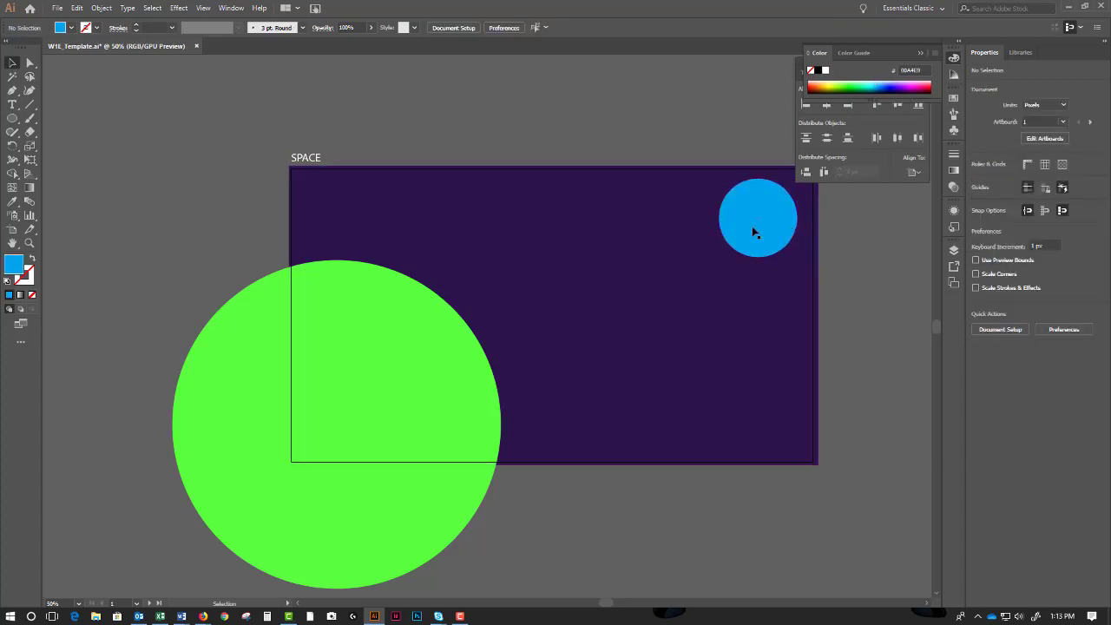
Duplicate the blue circle and place the copy, scaled to about 40 px, just beyond the original's upper-left side.
left_click_drag(752, 230, 654, 367)
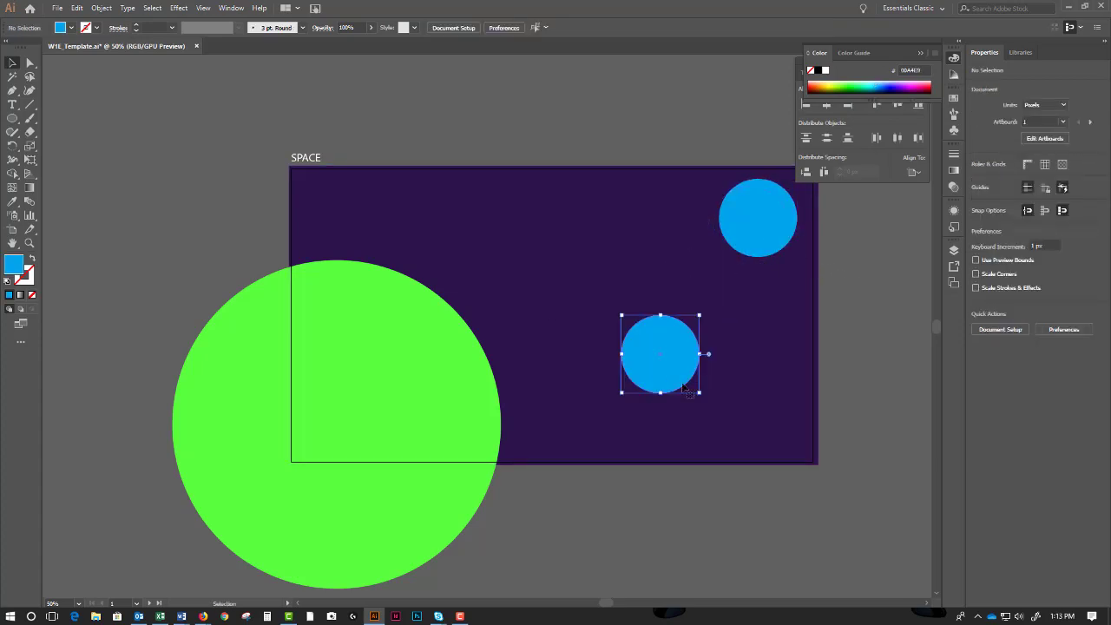
left_click_drag(697, 398, 678, 379)
key("ctrl+z")
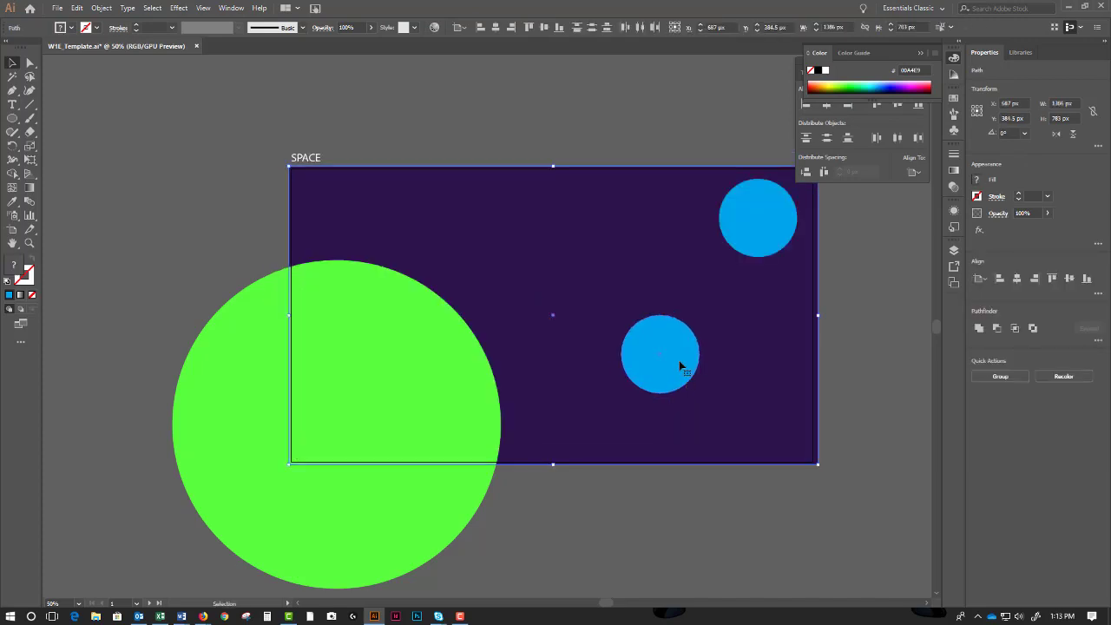
left_click(870, 373)
left_click(638, 372)
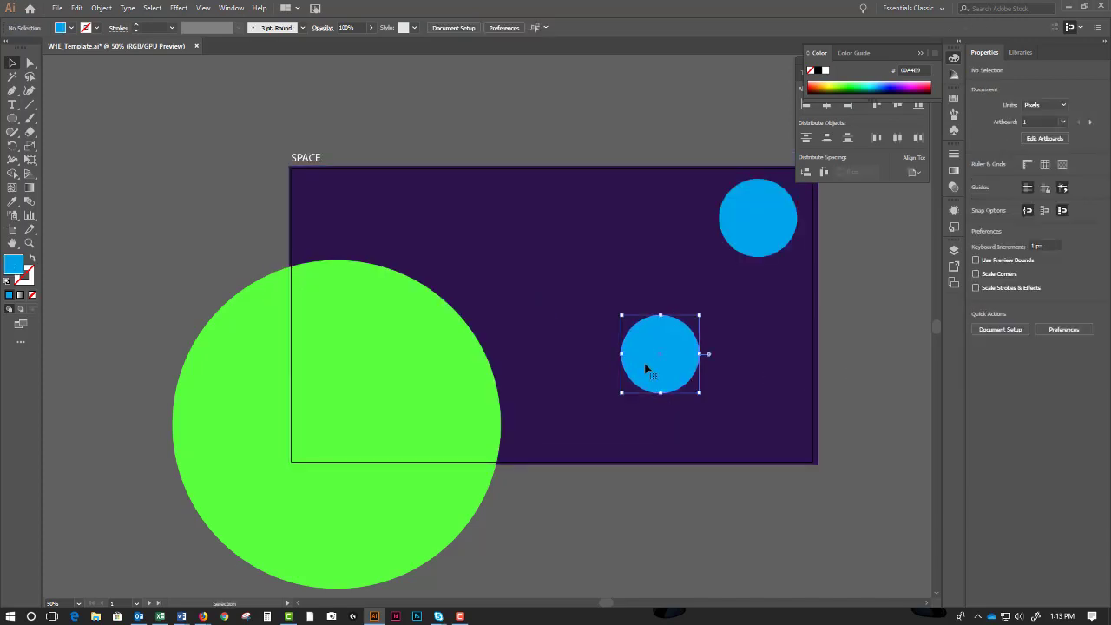
left_click(701, 396, "shift")
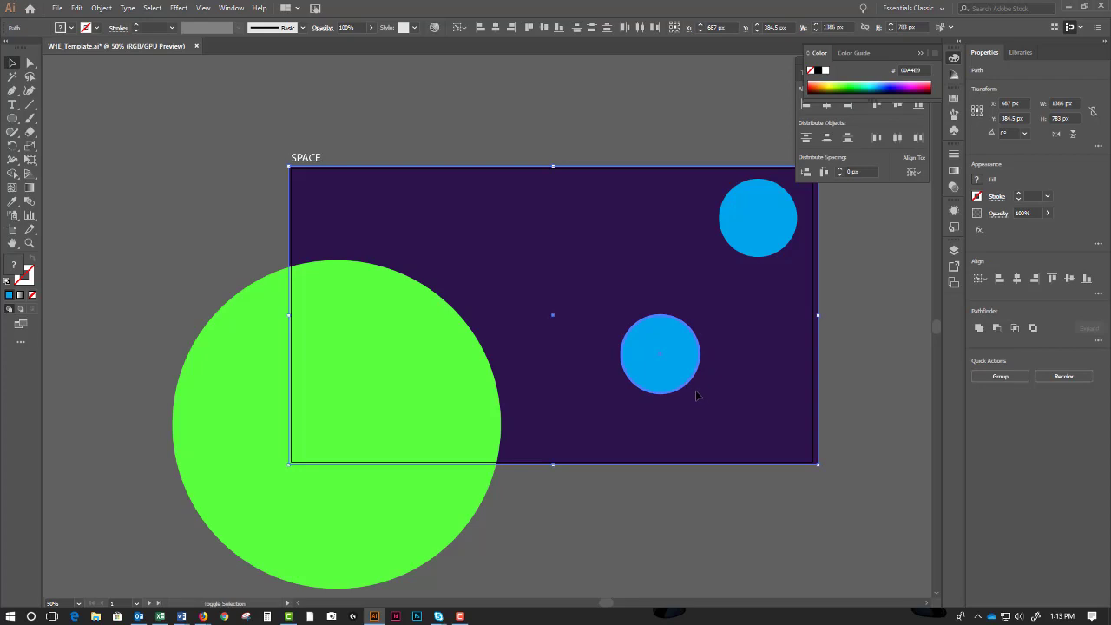
left_click(849, 365)
left_click(661, 375)
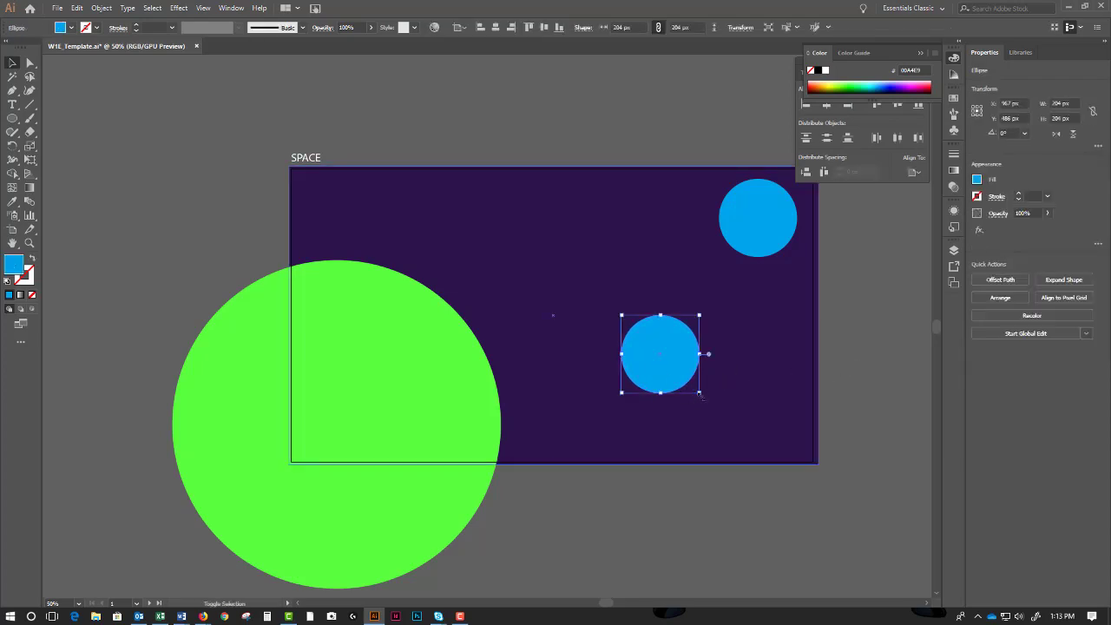
left_click_drag(699, 392, 708, 196)
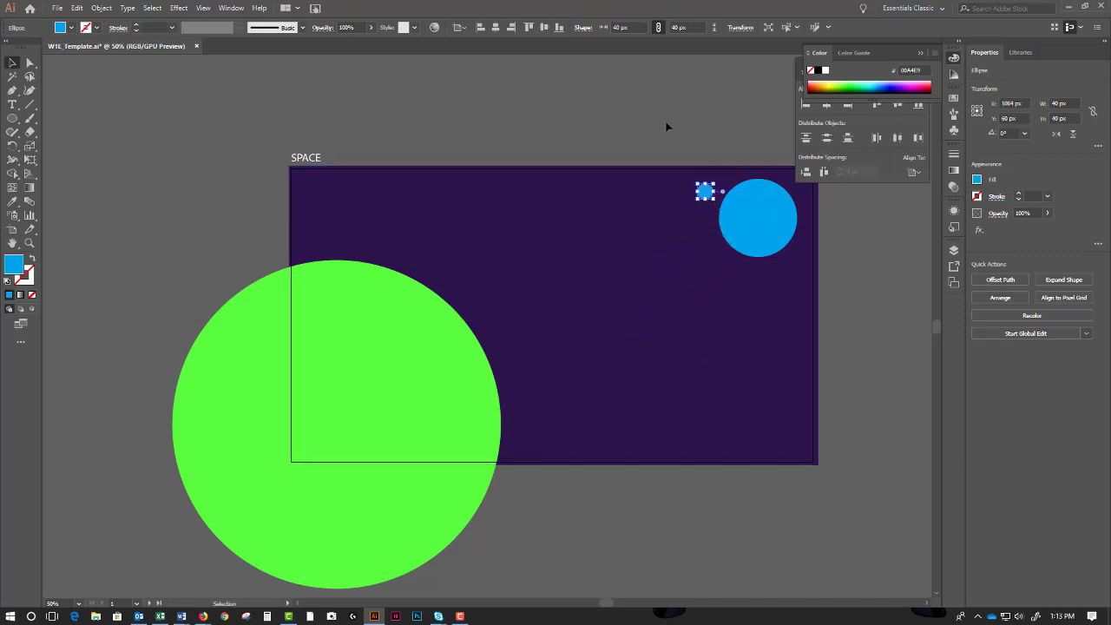
left_click(666, 127)
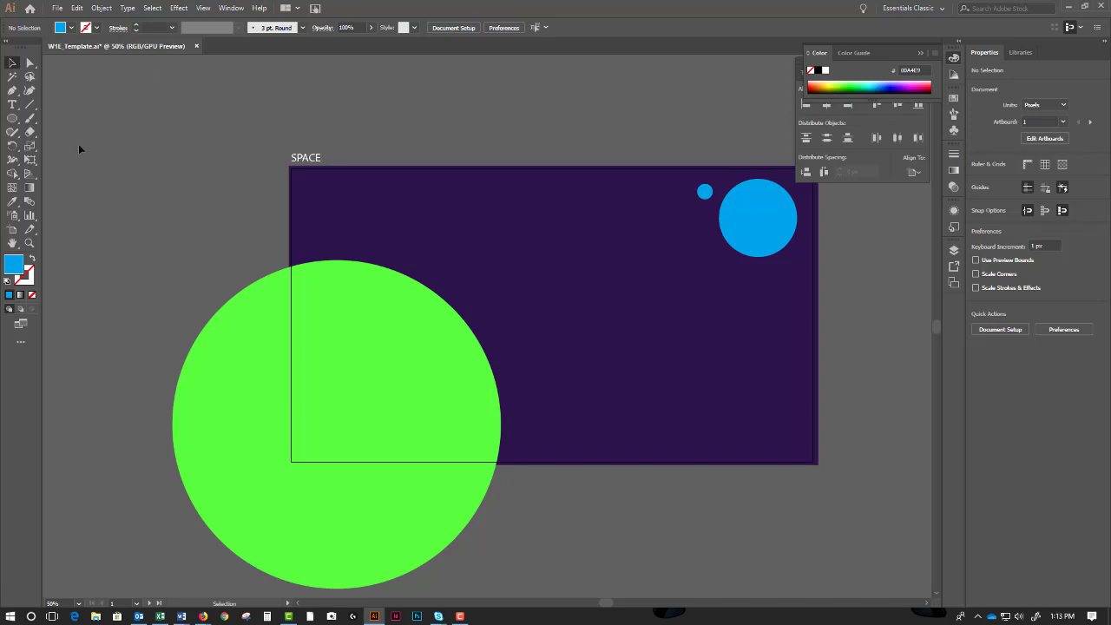
Draw a ten-pointed blue star with the Star tool in the upper part of the artboard, above the big green circle.
left_click(14, 119)
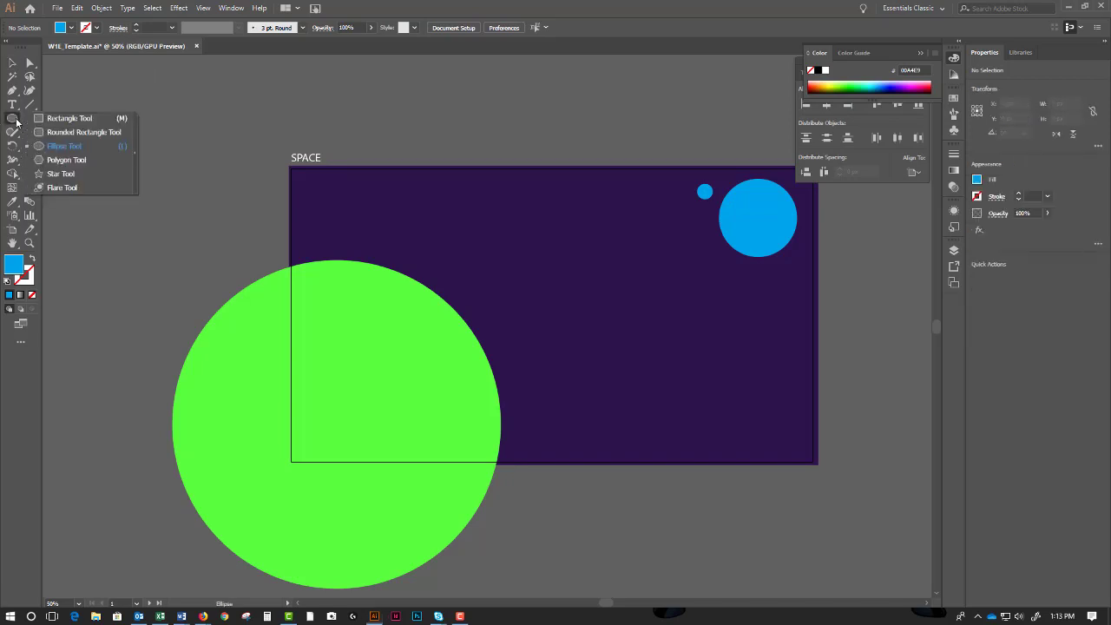
left_click(59, 173)
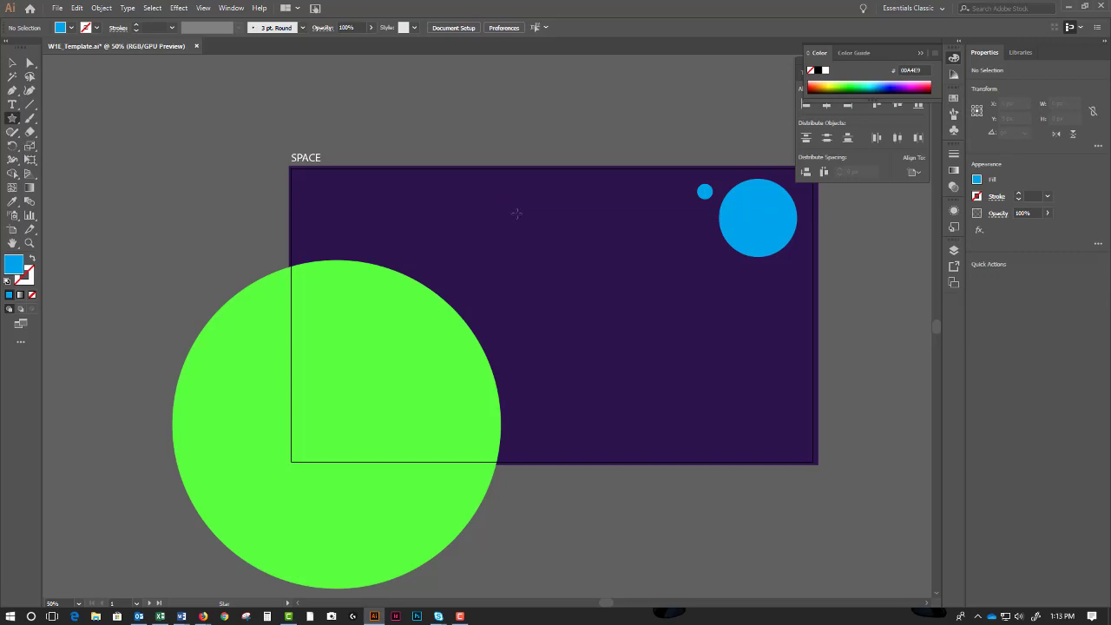
left_click_drag(516, 213, 540, 238)
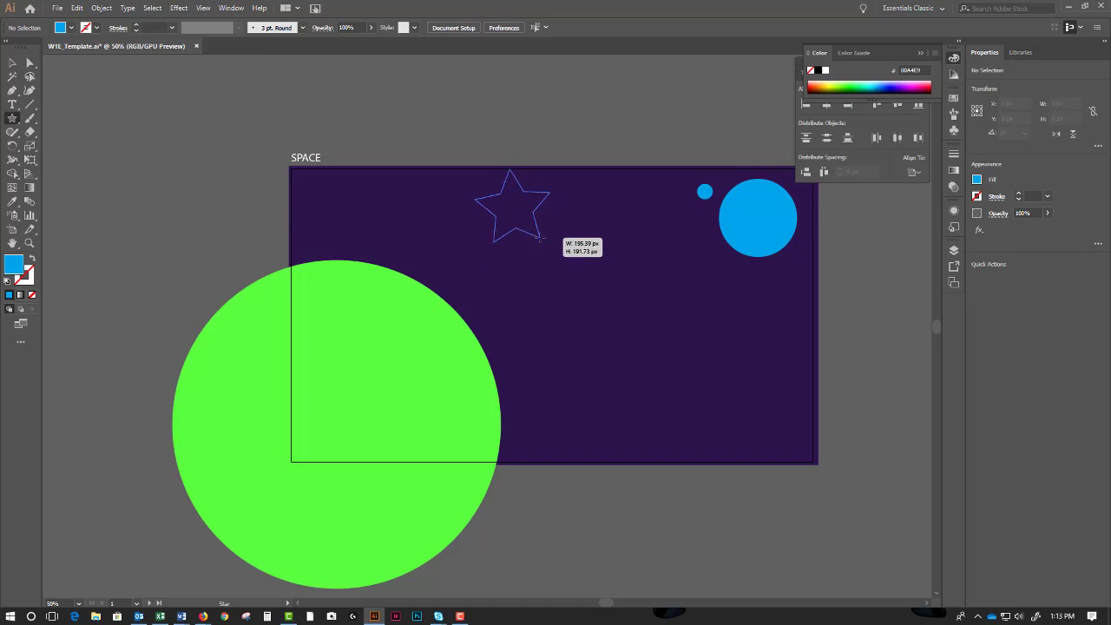
left_click_drag(540, 238, 551, 294)
key("Up")
key("Up")
key("Up")
key("Up")
key("Down")
key("Down")
key("Down")
key("Down")
key("Up")
key("Up")
key("Up")
key("Up")
key("Up")
key("Down")
key("Down")
key("Down")
key("Down")
key("Up")
key("Up")
key("Up")
key("Up")
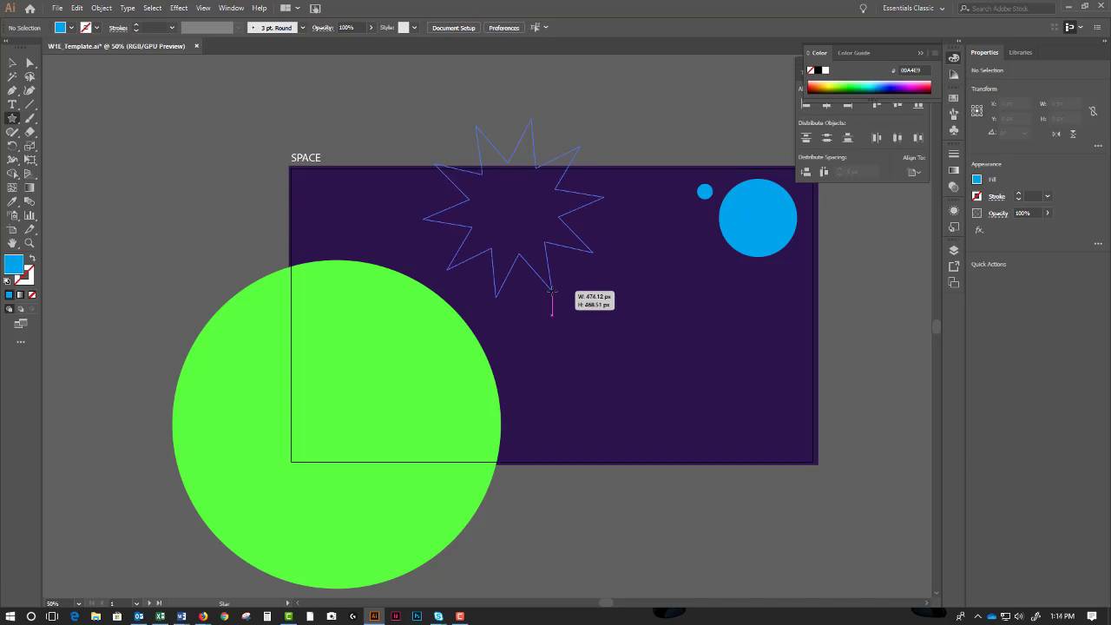
mouse_move(551, 284)
left_mouse_down()
mouse_move(518, 208)
mouse_move(559, 281)
mouse_move(516, 211)
mouse_move(485, 244)
mouse_move(516, 239)
mouse_move(478, 230)
mouse_move(473, 241)
mouse_move(556, 288)
left_mouse_up()
Place a rotated copy of the star near the artboard's centre and set its fill to pale mint, ACF9E2.
left_click(12, 62)
left_click(457, 144)
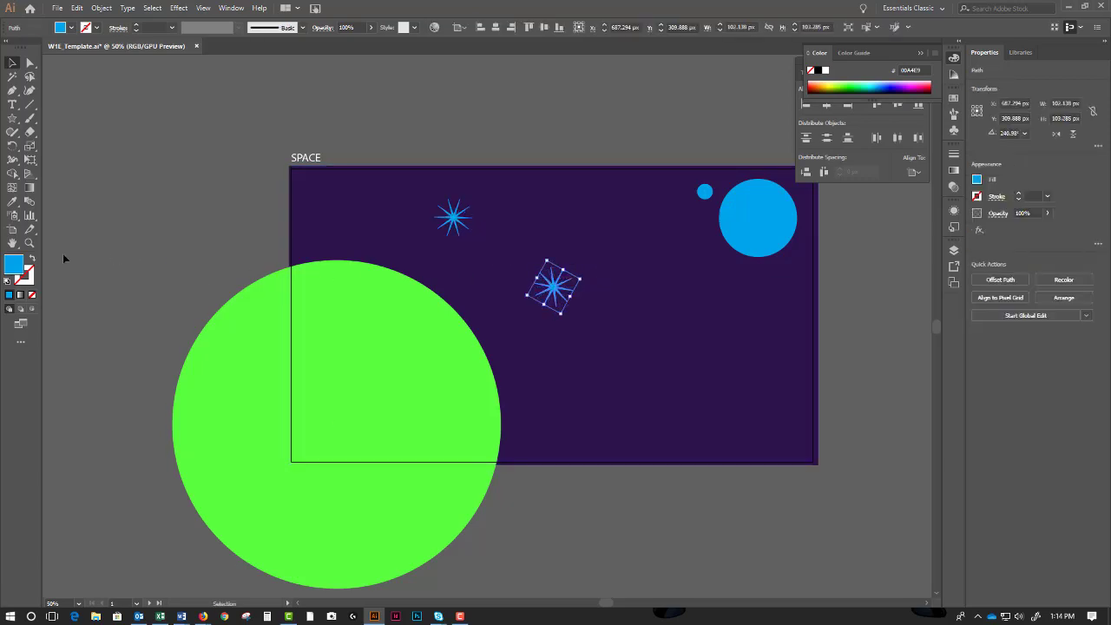
double_click(12, 266)
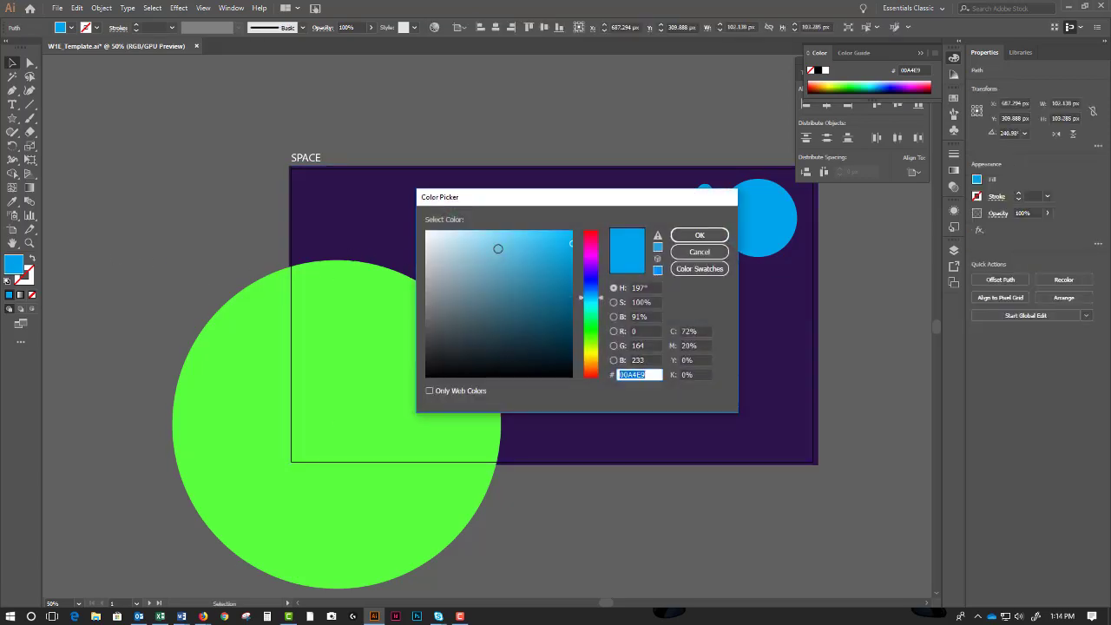
left_click(446, 230)
left_click(595, 312)
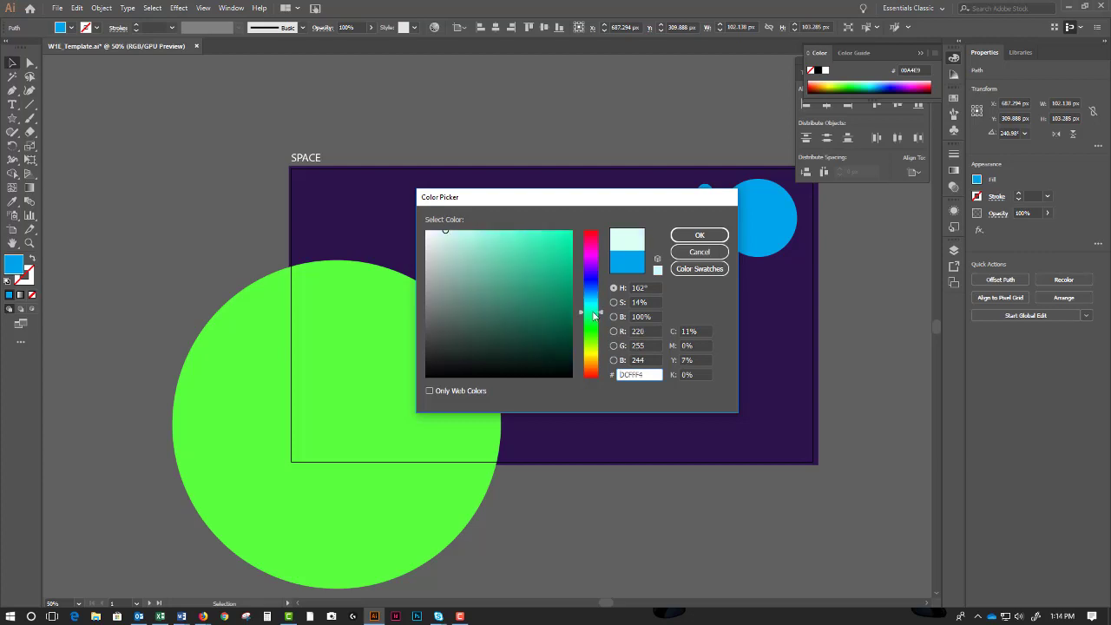
left_click_drag(512, 249, 470, 233)
left_click(700, 235)
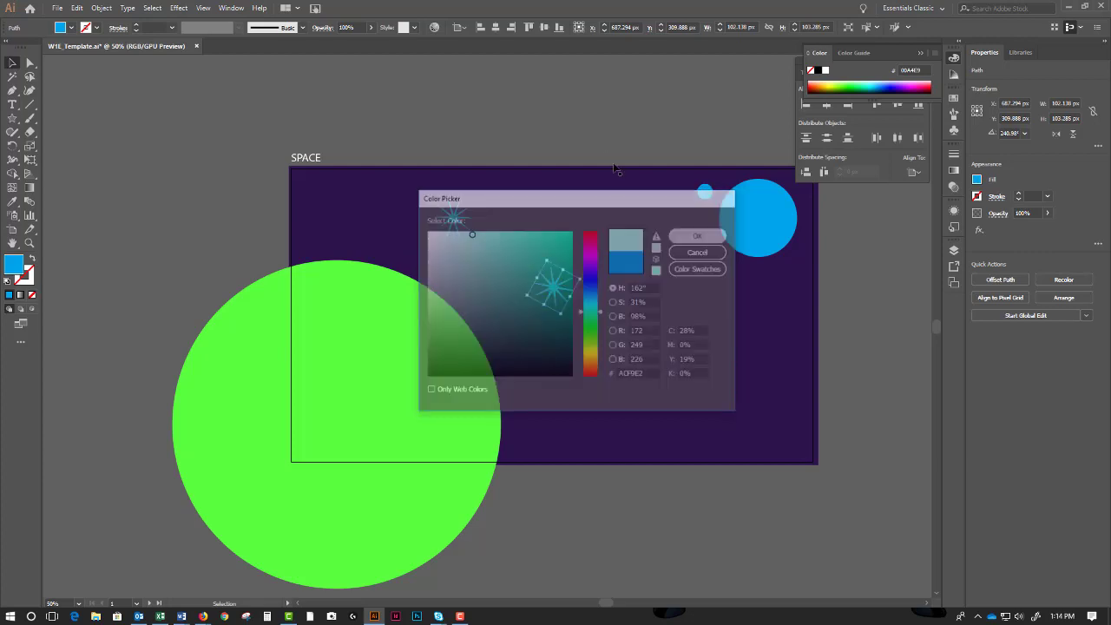
Move the pale mint star to the artboard's lower-right area at a smaller size and deselect it.
left_click(591, 121)
left_click_drag(556, 292, 727, 337)
left_click(857, 336)
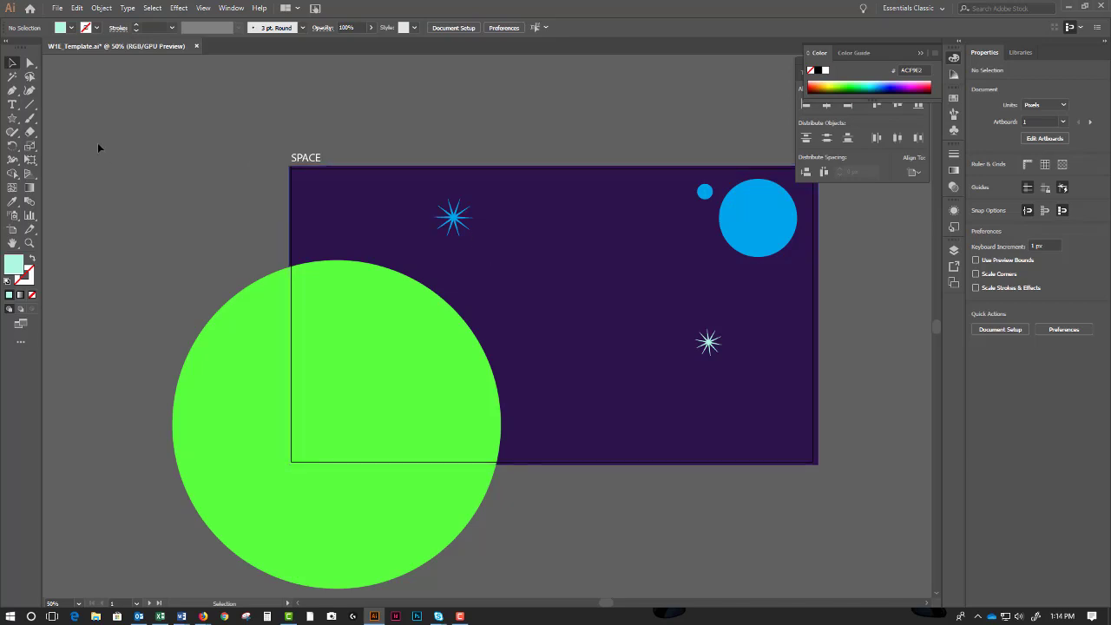
Set the fill to white, FFFFFF, and paint a dot of about 10 px in the artboard's upper-left corner with the Blob Brush.
left_click(29, 122)
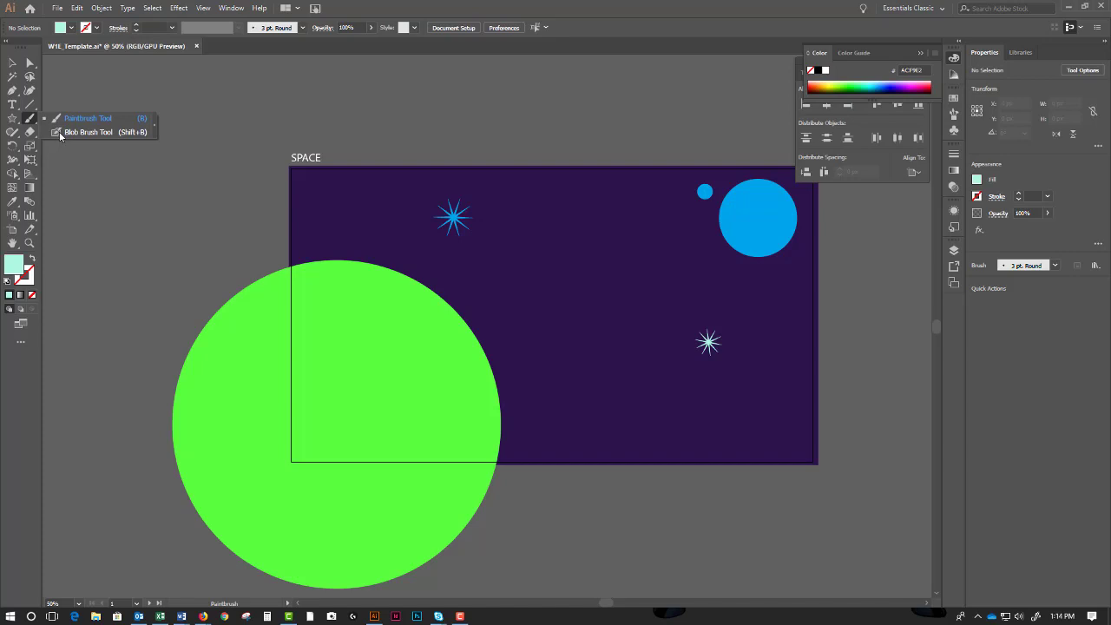
left_click(60, 133)
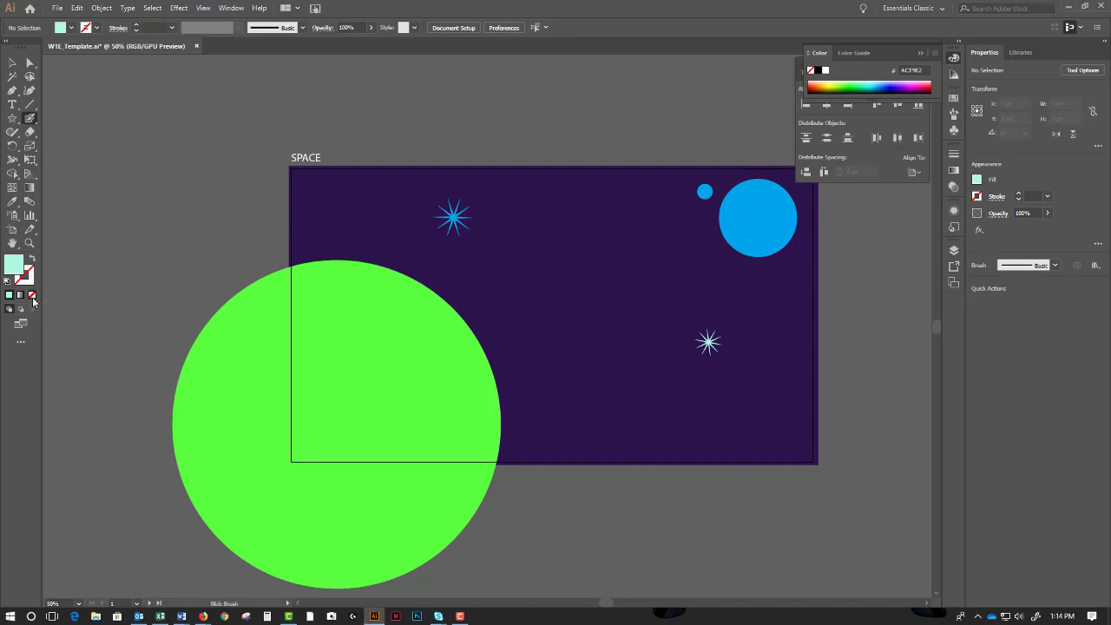
double_click(11, 265)
left_click(426, 232)
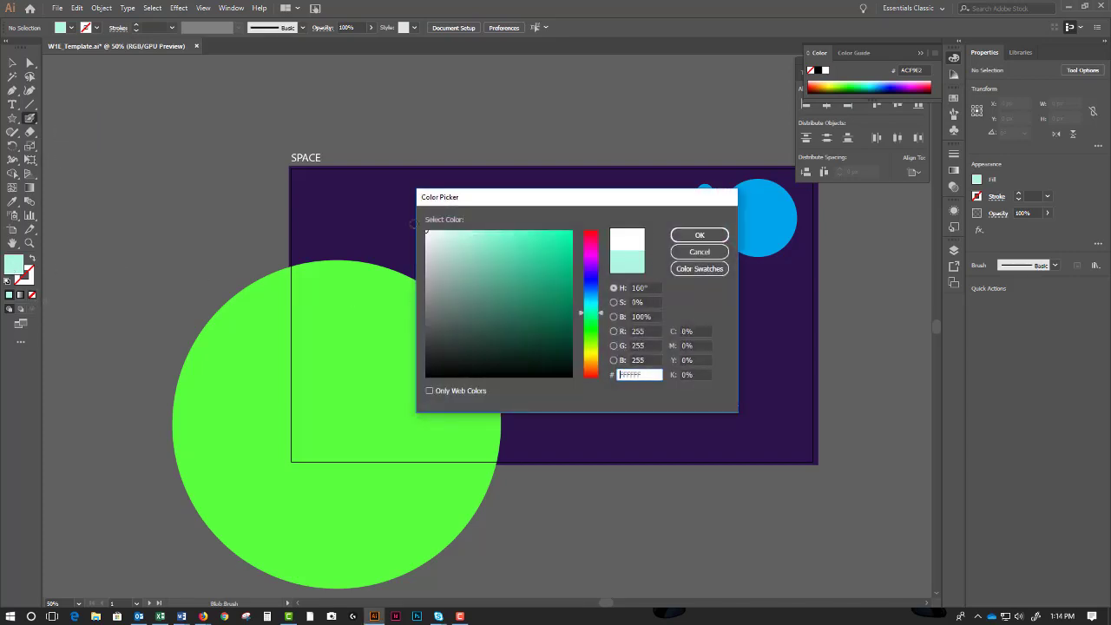
left_click(687, 236)
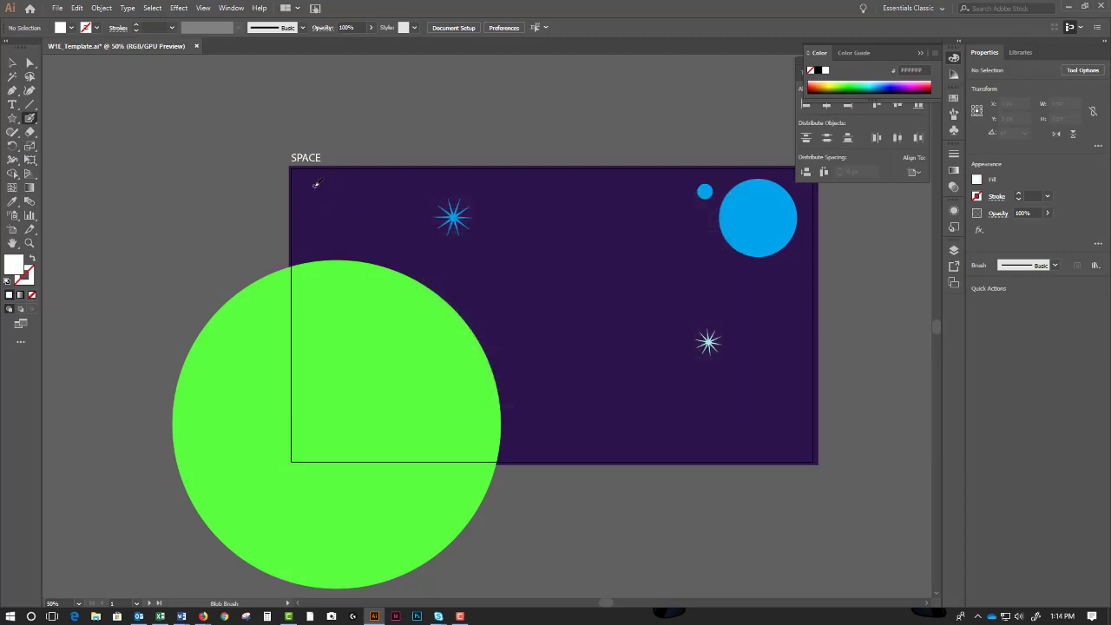
left_click(315, 185)
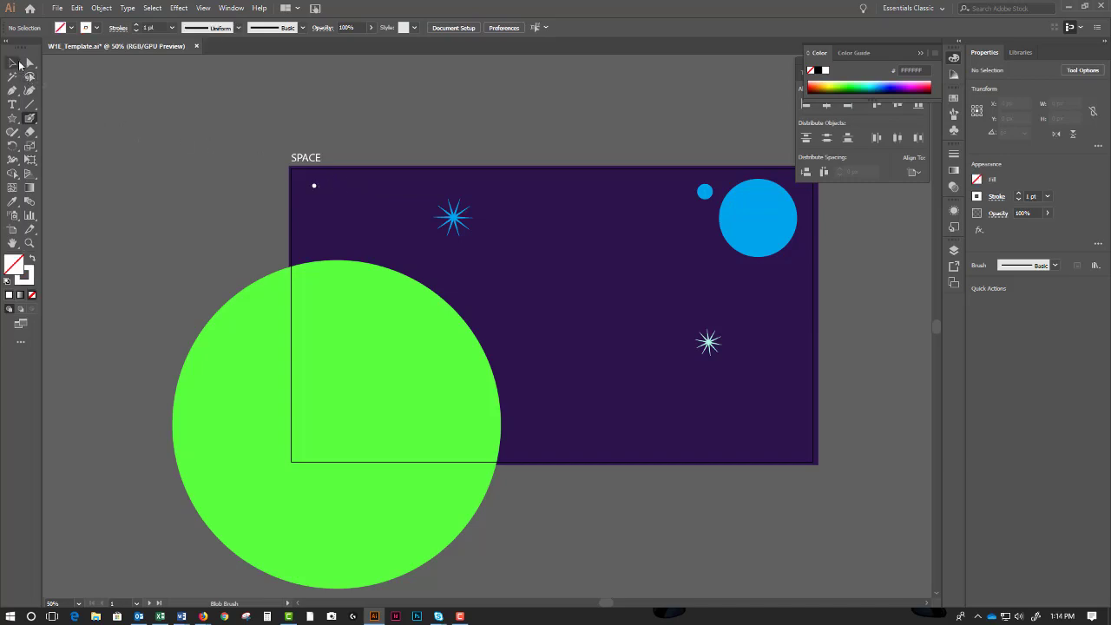
Open the white dot in isolation mode and deselect it.
left_click(13, 63)
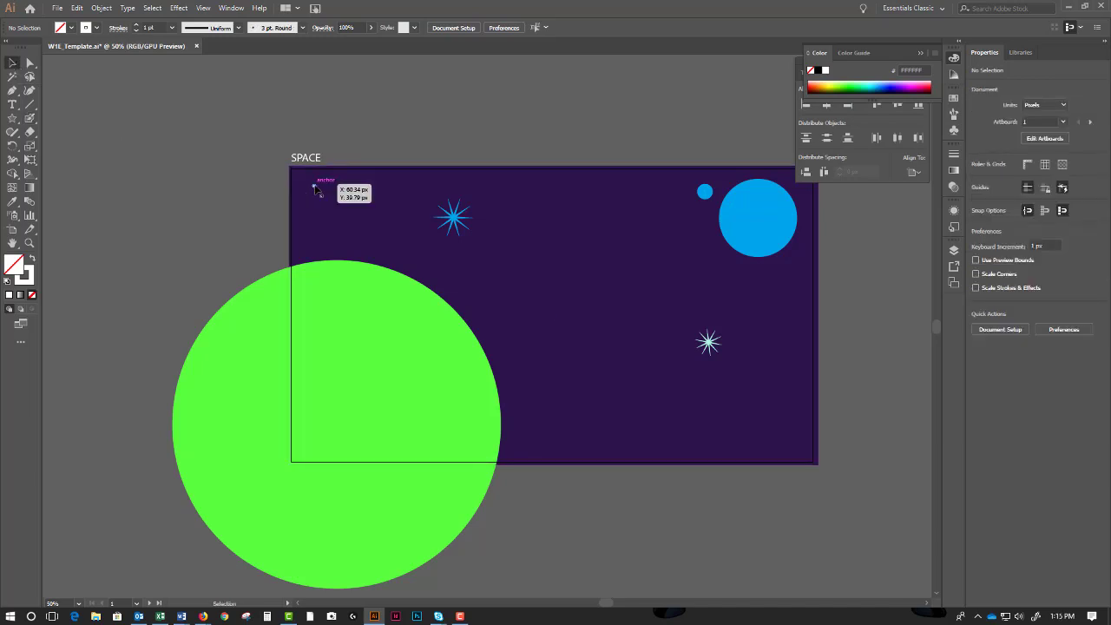
double_click(315, 188)
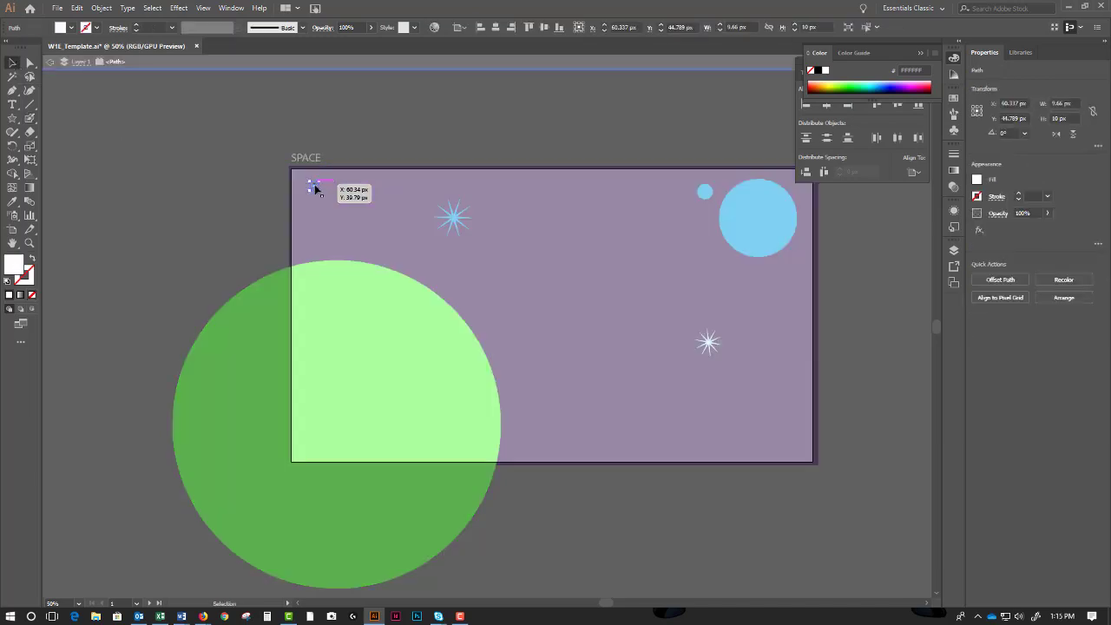
left_click(322, 192)
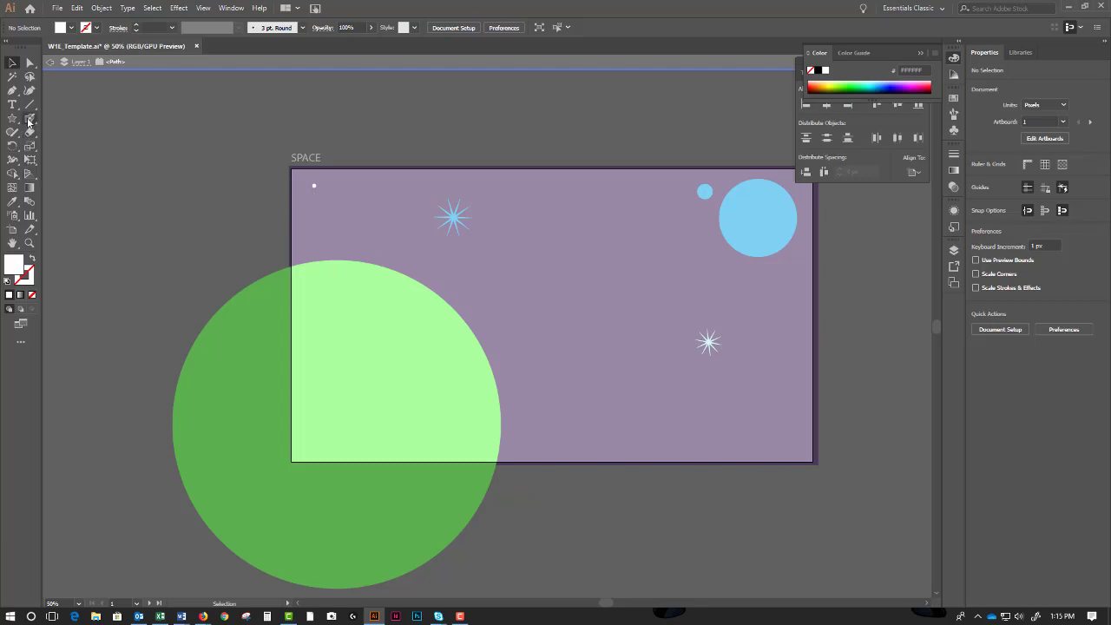
Scatter larger white star dots across the artboard with the Blob Brush, from the upper-left corner over to the lower-right part.
left_click(29, 119)
left_click(307, 215)
left_click(352, 189)
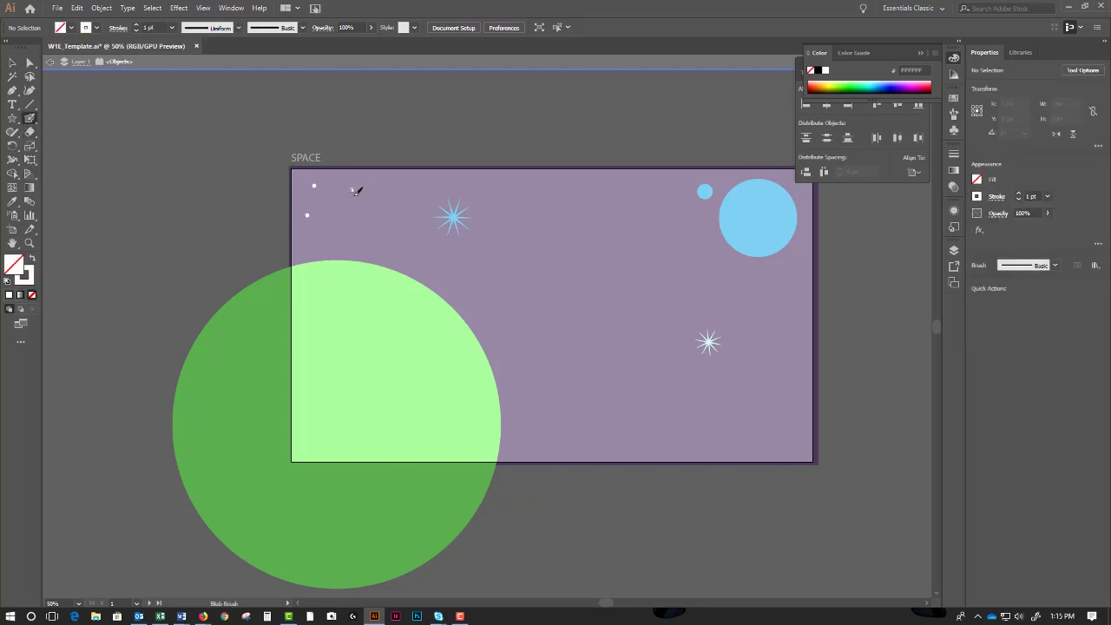
left_click(352, 231)
left_click(332, 197)
left_click(344, 261)
left_click(313, 293)
left_click(309, 257)
left_click(396, 247)
left_click(417, 187)
left_click(393, 207)
left_click(434, 242)
left_click(467, 297)
left_click(461, 306)
left_click(422, 342)
left_click(419, 305)
left_click(472, 271)
left_click(555, 293)
left_click(500, 226)
left_click(556, 203)
left_click(581, 237)
left_click(595, 284)
left_click(542, 340)
left_click(519, 314)
left_click(530, 284)
left_click(506, 274)
left_click(504, 188)
left_click(594, 193)
left_click(668, 282)
left_click(629, 251)
left_click(636, 363)
left_click(577, 402)
left_click(530, 414)
Fill the gaps between the stars with smaller white Blob Brush dots, undoing one stray stroke, and leave the dots' isolation level.
left_click(669, 308)
left_click(599, 321)
left_click(719, 300)
left_click(680, 195)
left_click_drag(781, 275, 778, 380)
key("ctrl+z")
left_click(720, 422)
left_click(701, 391)
left_click(760, 438)
left_click(800, 423)
left_click(766, 306)
left_click(567, 176)
left_click(514, 452)
left_click(595, 422)
left_click(487, 305)
left_click(423, 268)
left_click(384, 277)
left_click(390, 263)
left_click(324, 230)
left_click(50, 63)
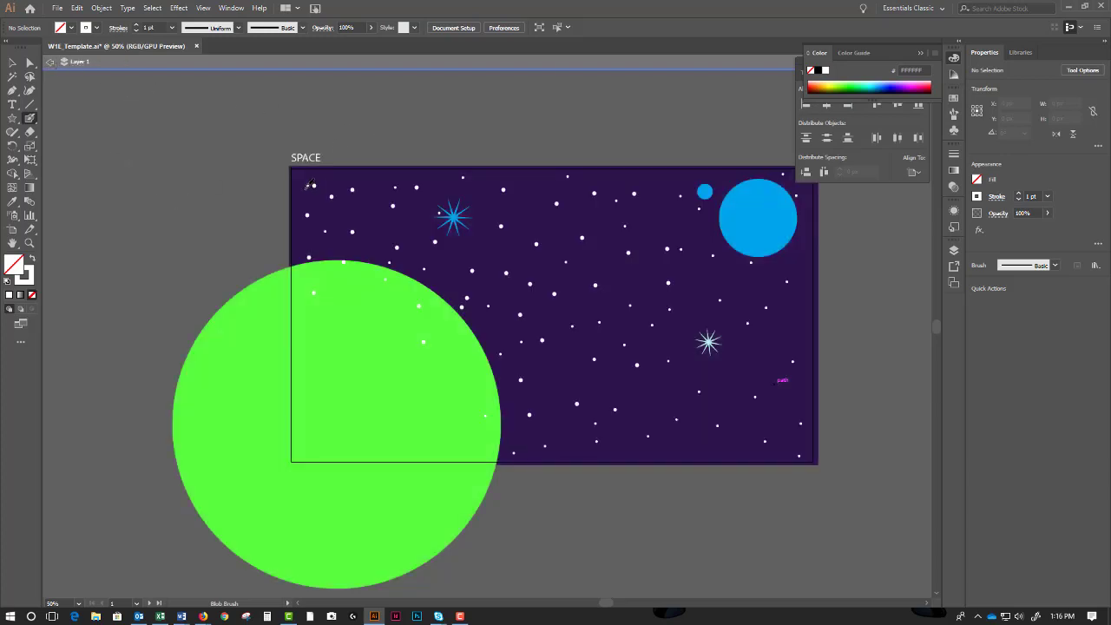
Select individual white dots in the artboard's upper-left area to check they are separate, and exit the isolation of Layer 1.
left_click(12, 62)
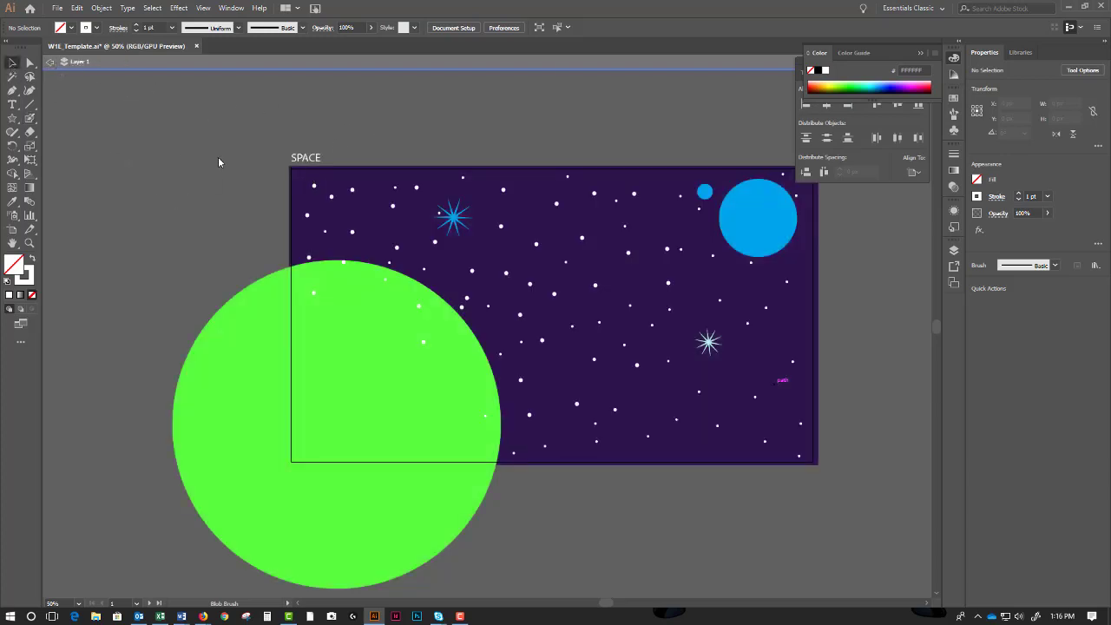
left_click(314, 187)
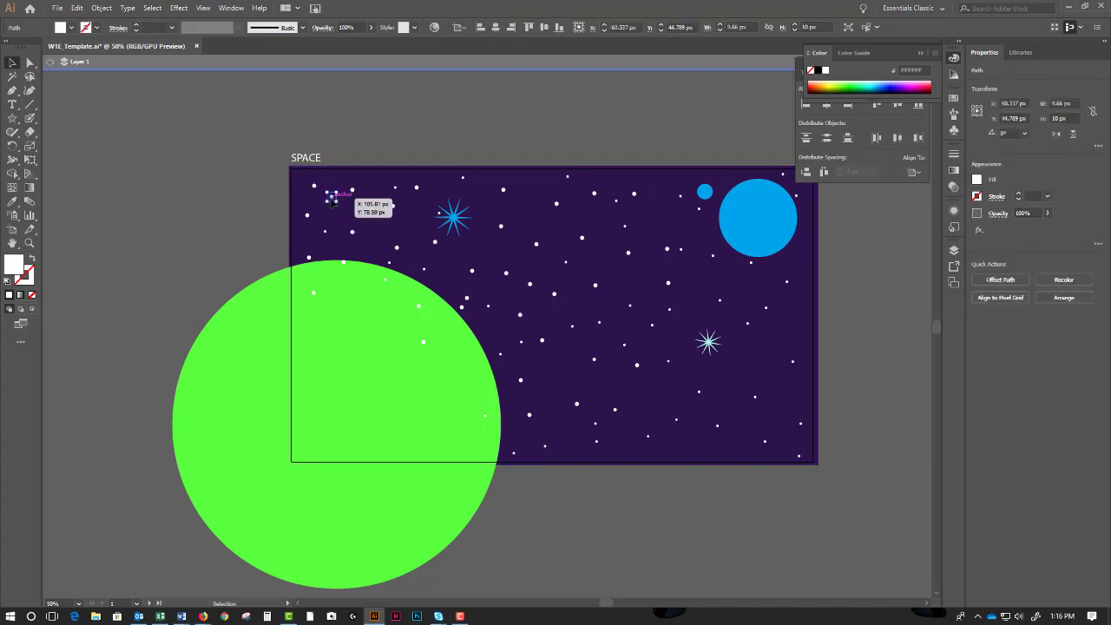
left_click_drag(333, 199, 308, 219)
key("ctrl+z")
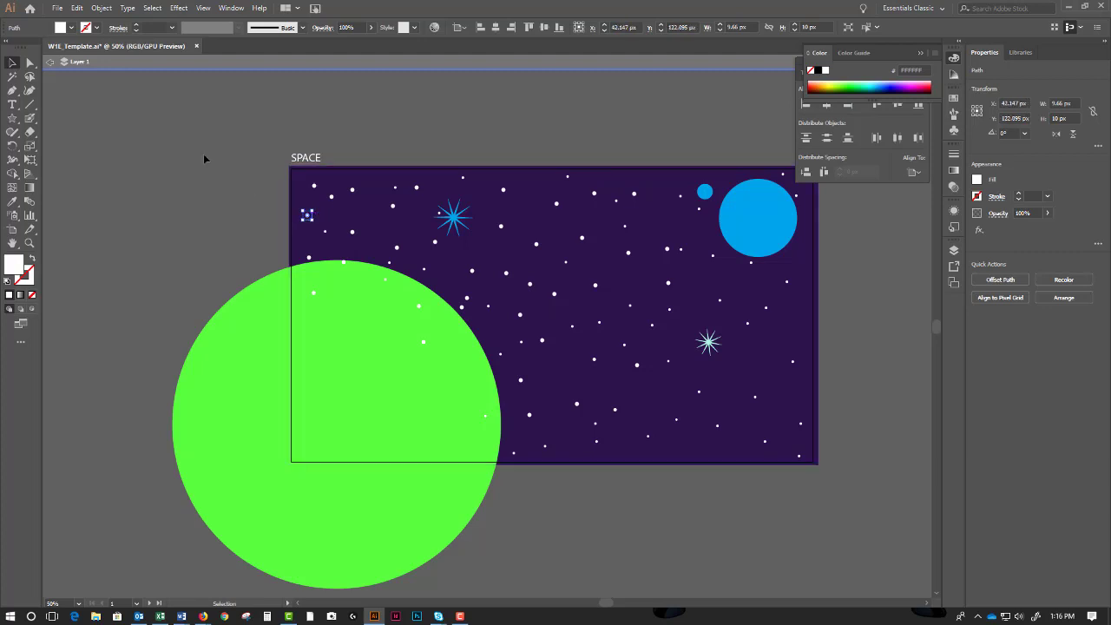
left_click(52, 65)
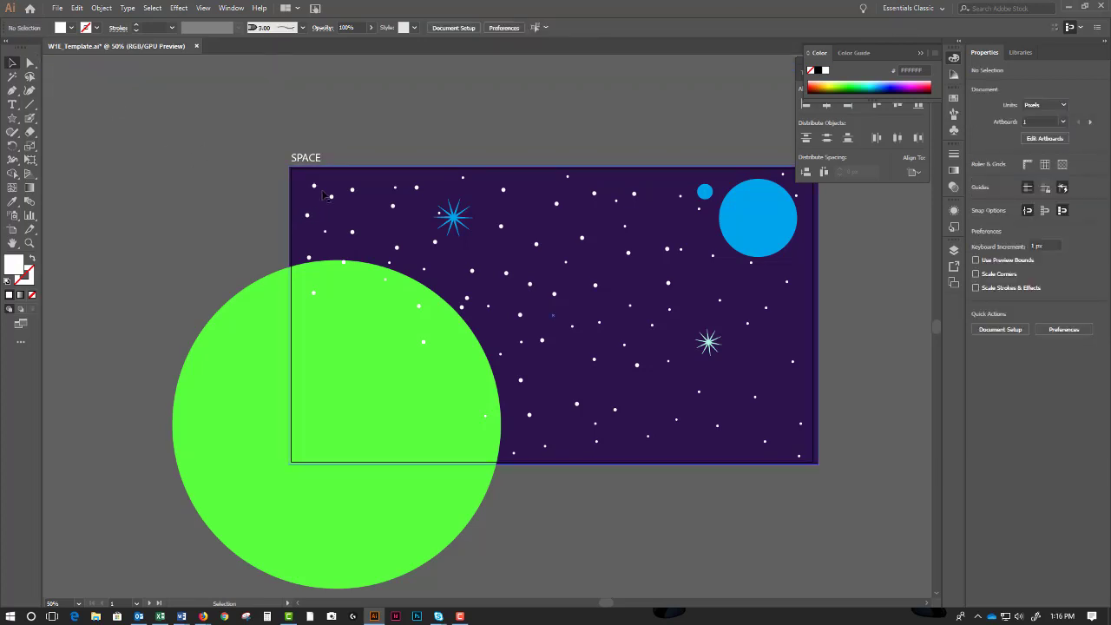
Undo the distortion of a white dot near the artboard's upper-left corner, and select single dots to check they are separate objects.
left_click_drag(308, 215, 347, 253)
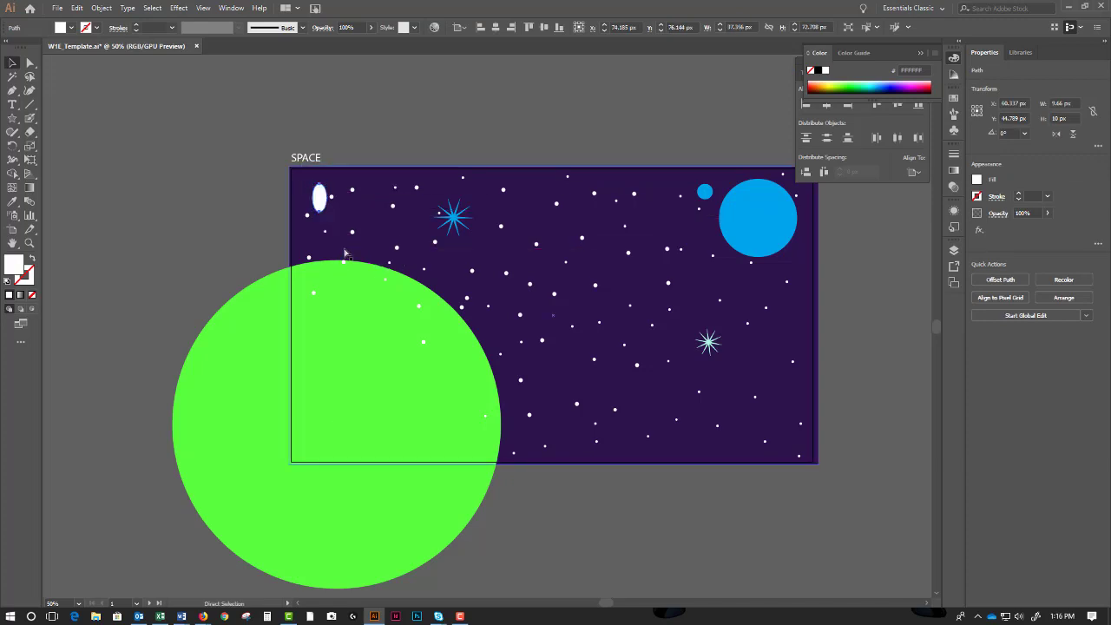
key("ctrl+z")
left_click(315, 141)
left_click(333, 202)
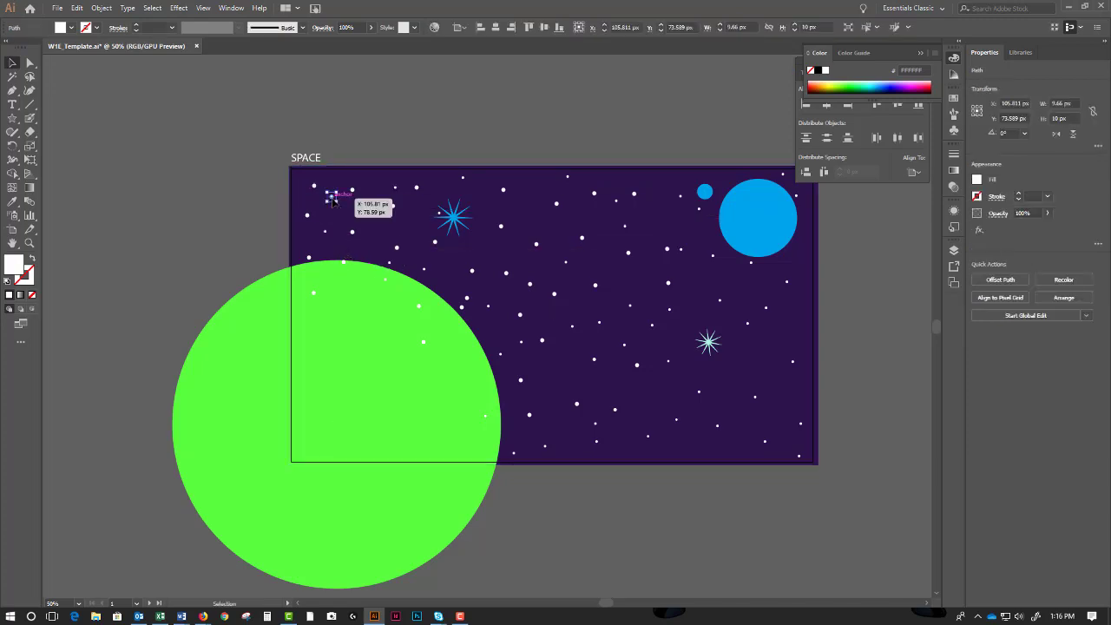
left_click_drag(334, 201, 473, 273)
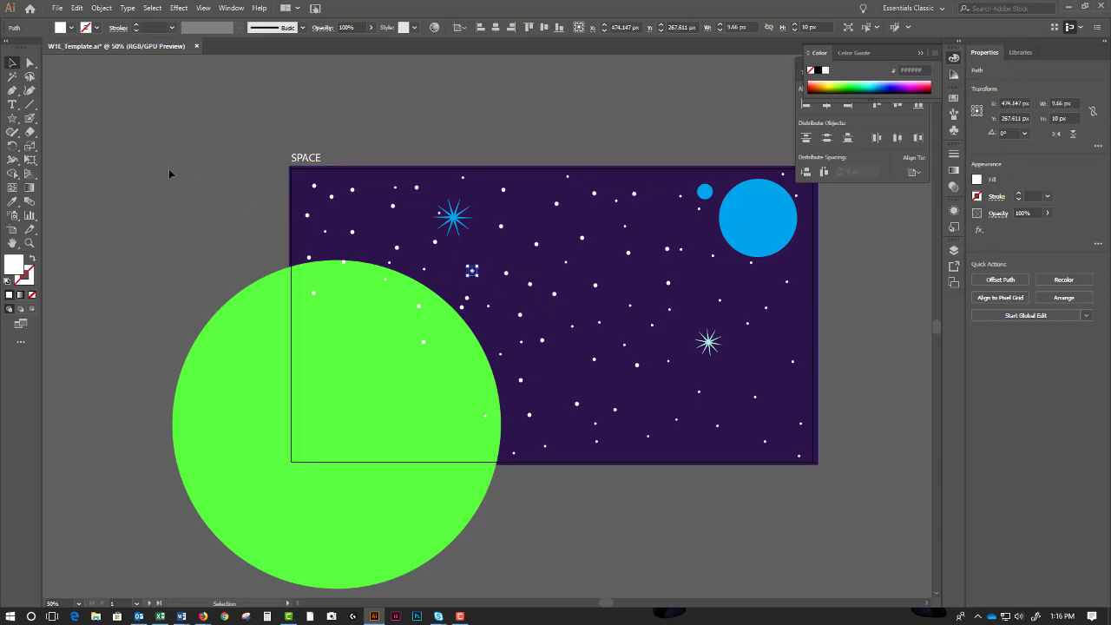
Move both stars, both blue circles, the green planet and the purple background rectangle off the SPACE artboard, leaving only the white dots.
key("ctrl+space")
left_click(553, 229, "ctrl+alt")
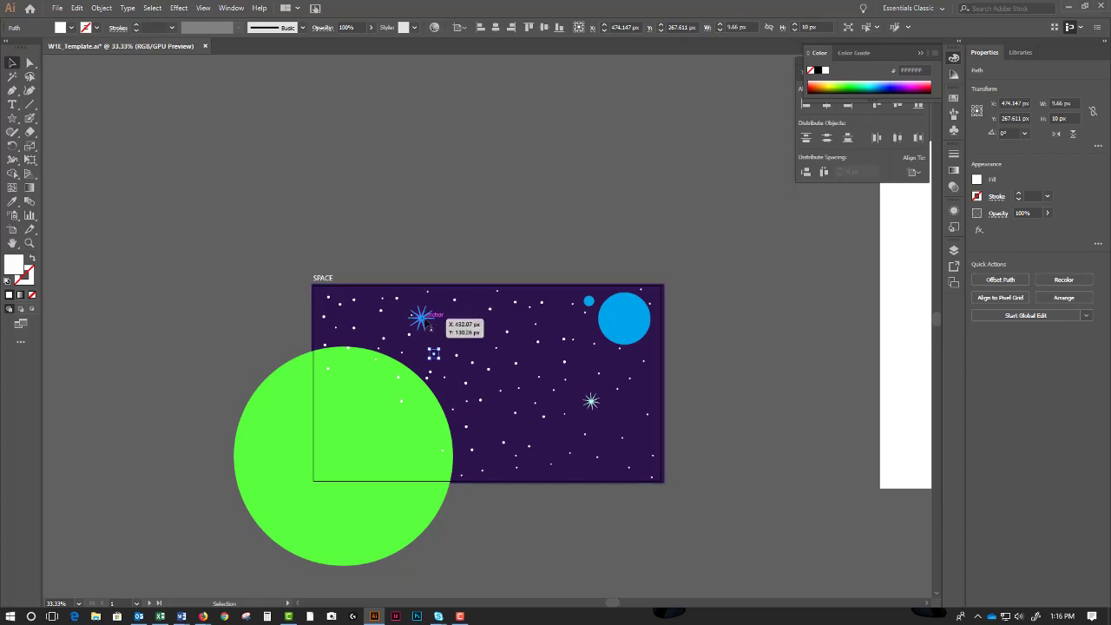
left_click_drag(423, 316, 426, 198)
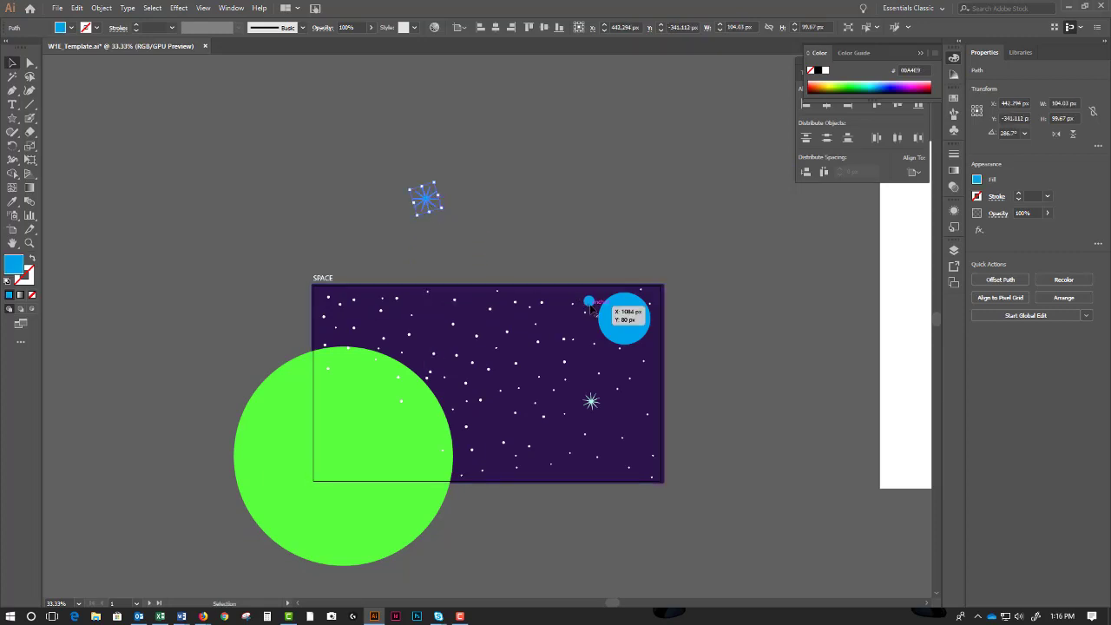
left_click_drag(589, 305, 585, 213)
left_click_drag(624, 330, 632, 219)
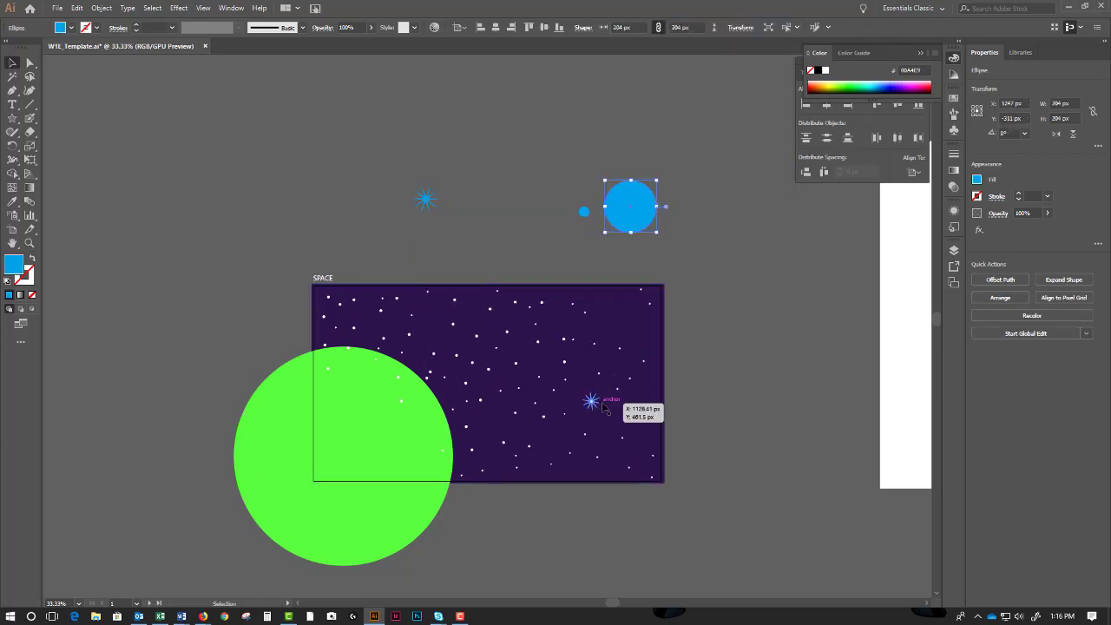
left_click_drag(594, 406, 714, 488)
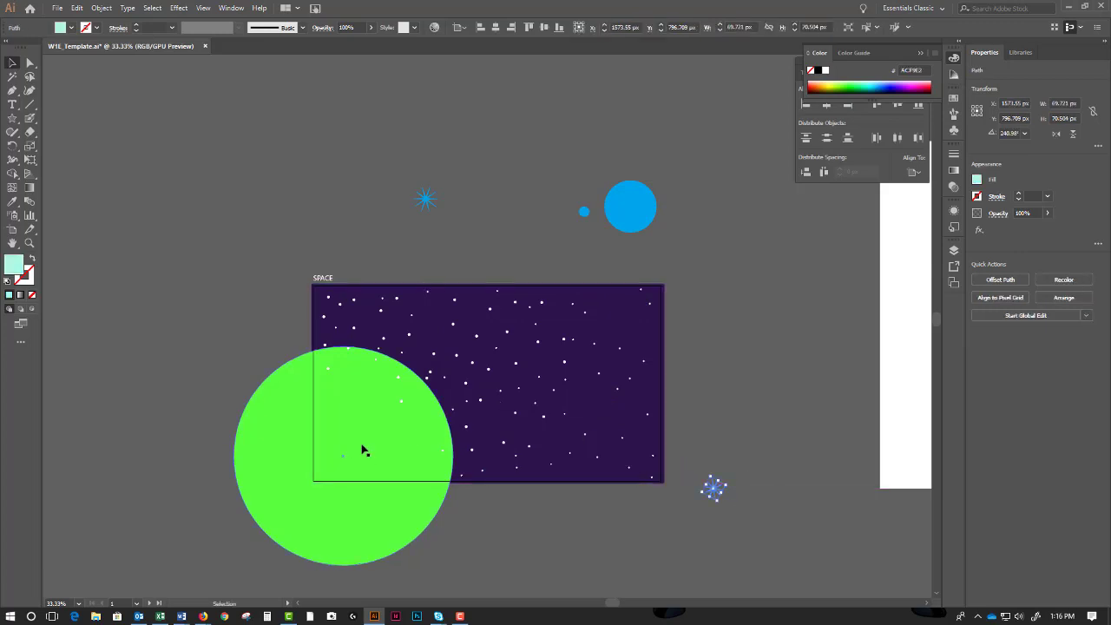
left_click_drag(352, 448, 165, 451)
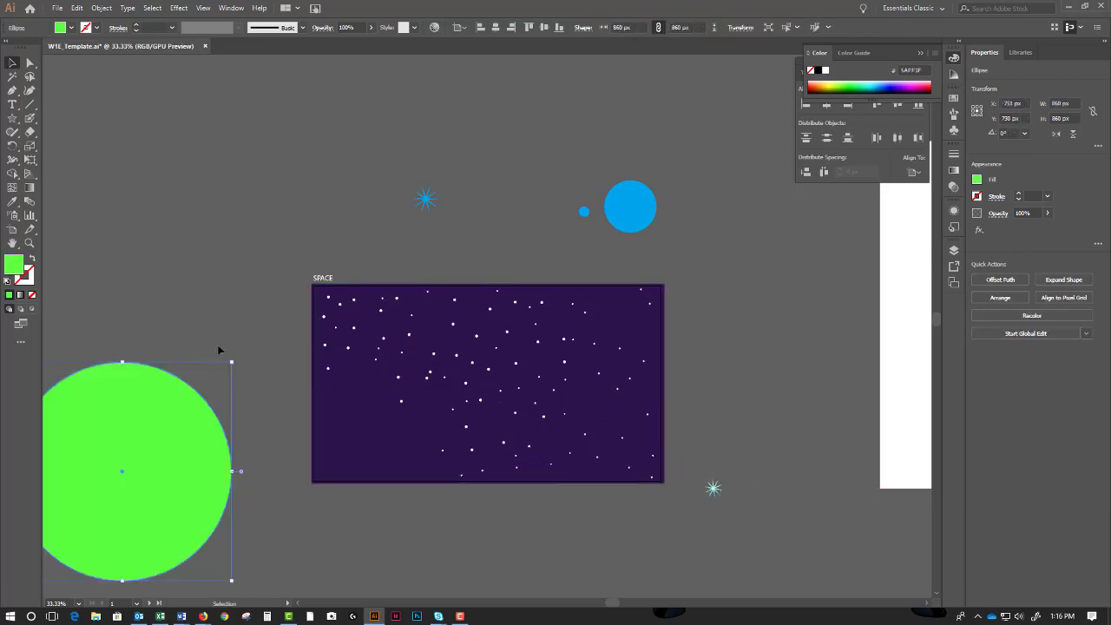
left_click_drag(362, 461, 282, 194)
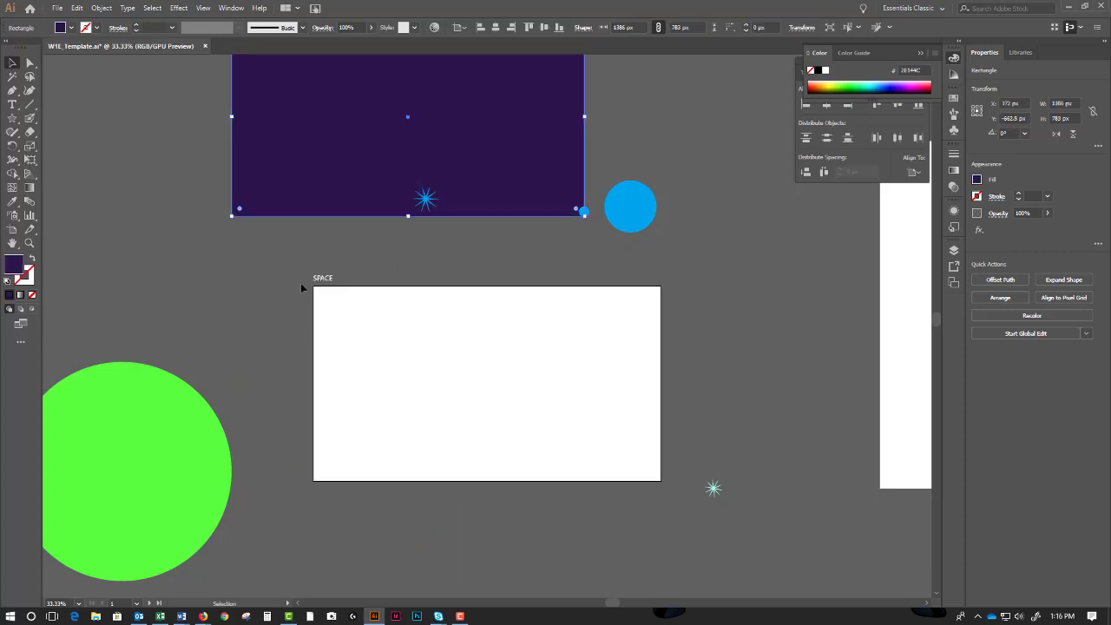
Select all the white dots on the SPACE artboard and group them.
left_click_drag(300, 284, 647, 486)
right_click(533, 371)
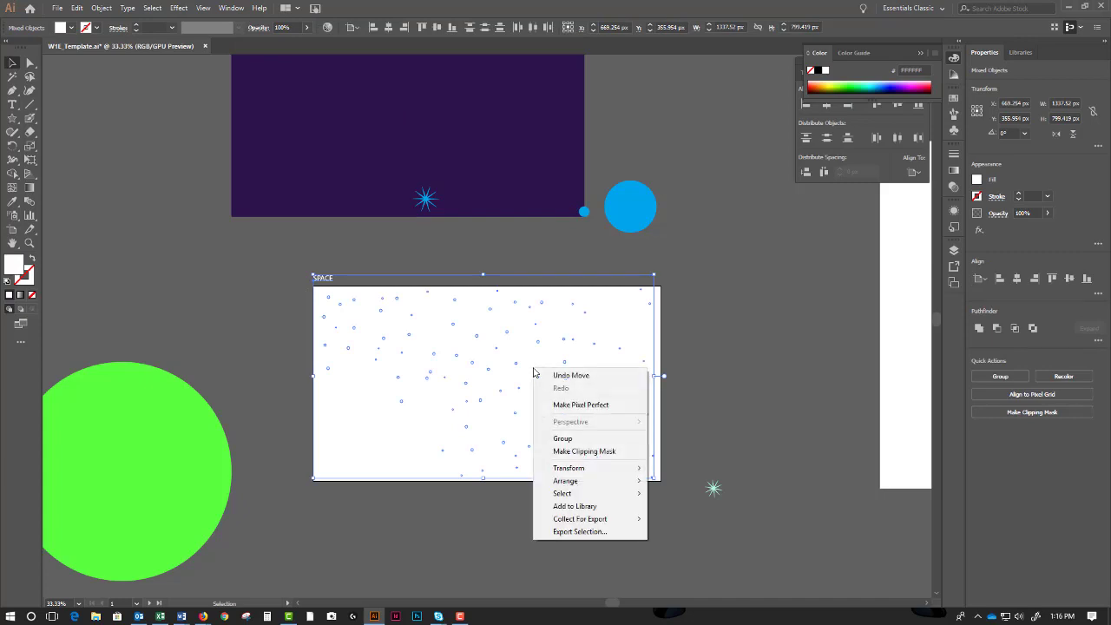
left_click(564, 438)
left_click(523, 266)
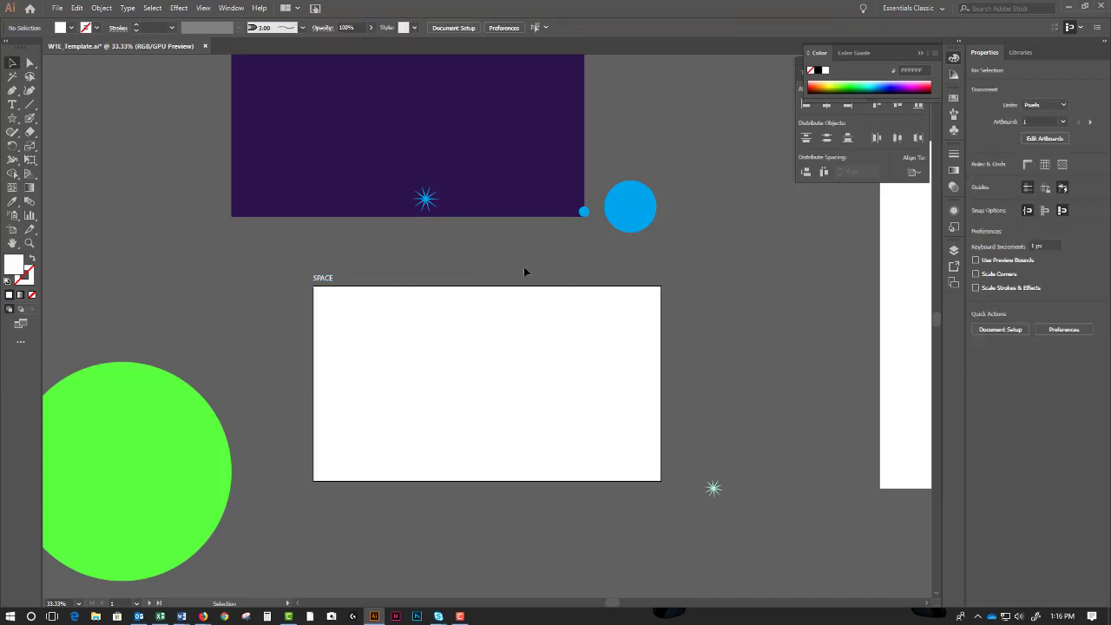
Move the purple background back behind the dots, and place the green planet over the artboard's lower-left corner, in front of the dots.
left_click_drag(352, 124, 443, 429)
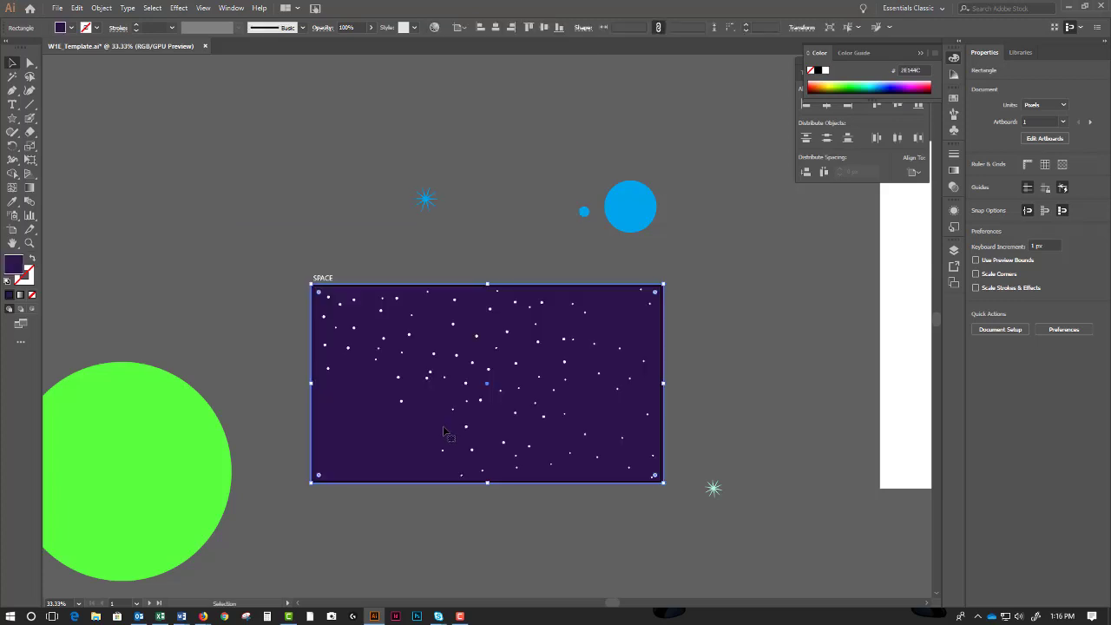
left_click_drag(124, 475, 369, 476)
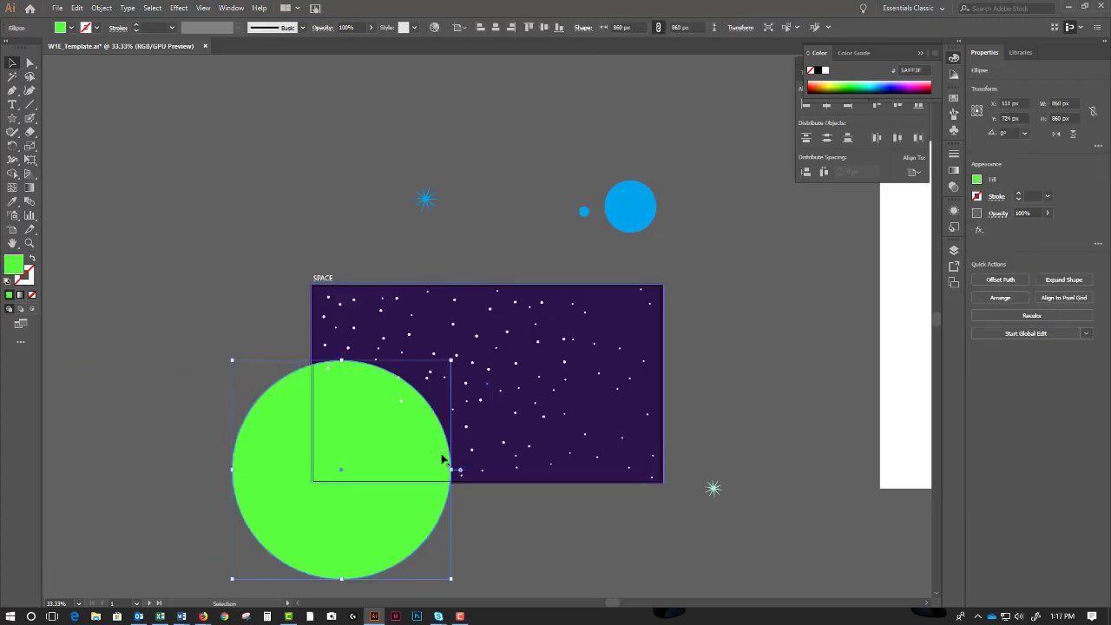
right_click(403, 448)
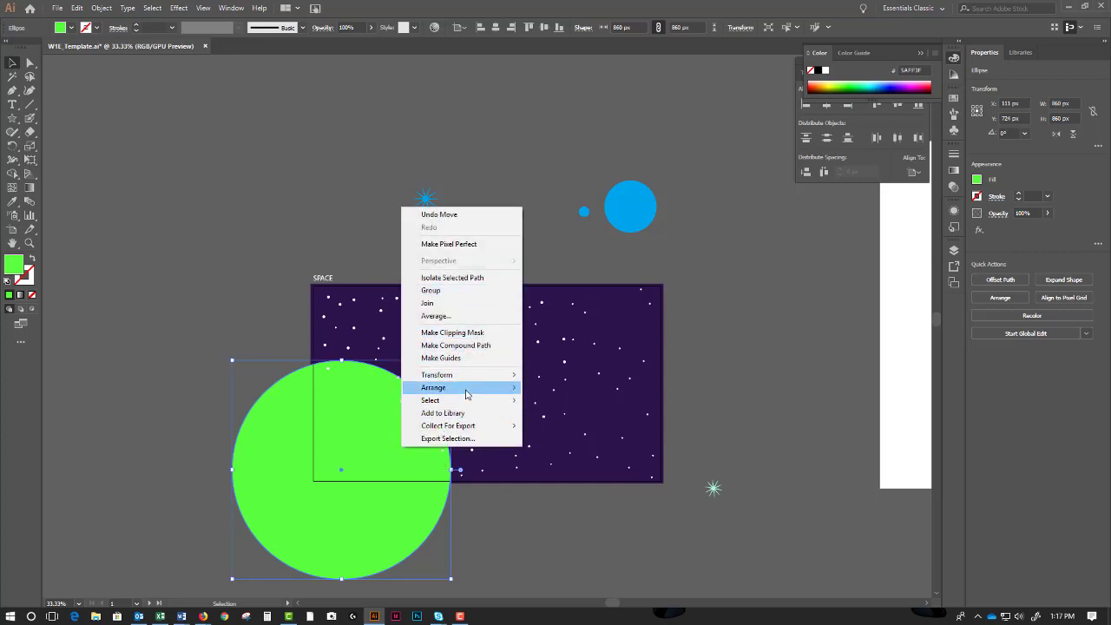
mouse_move(466, 394)
left_click(286, 386)
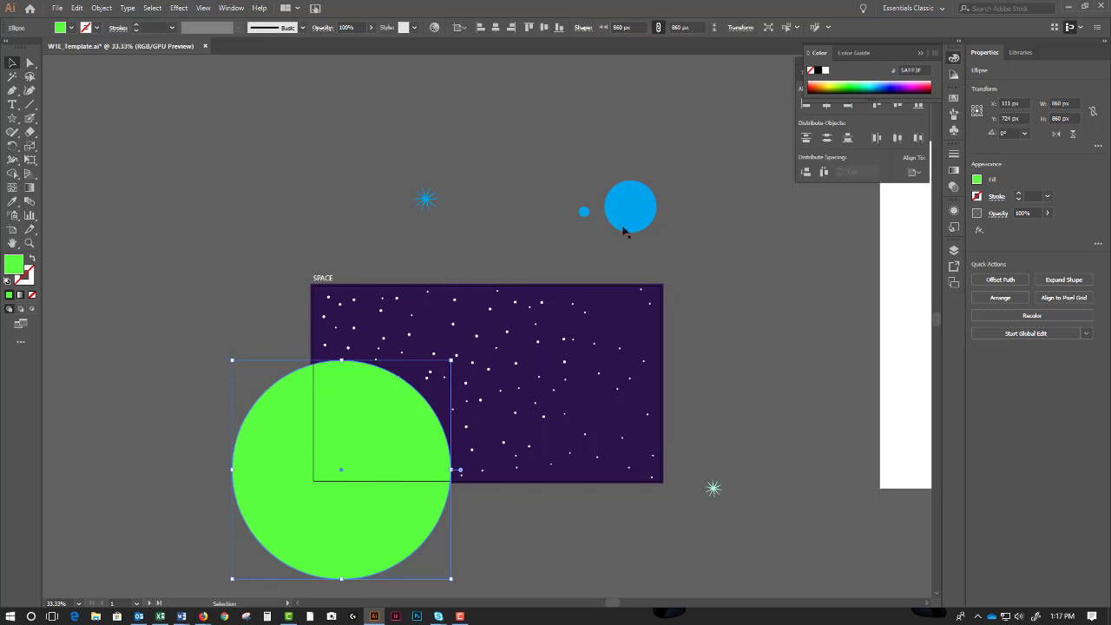
Return both blue circles to the artboard's upper-right area and recolor the small one light cyan.
left_click_drag(630, 205, 631, 323)
left_click(692, 330)
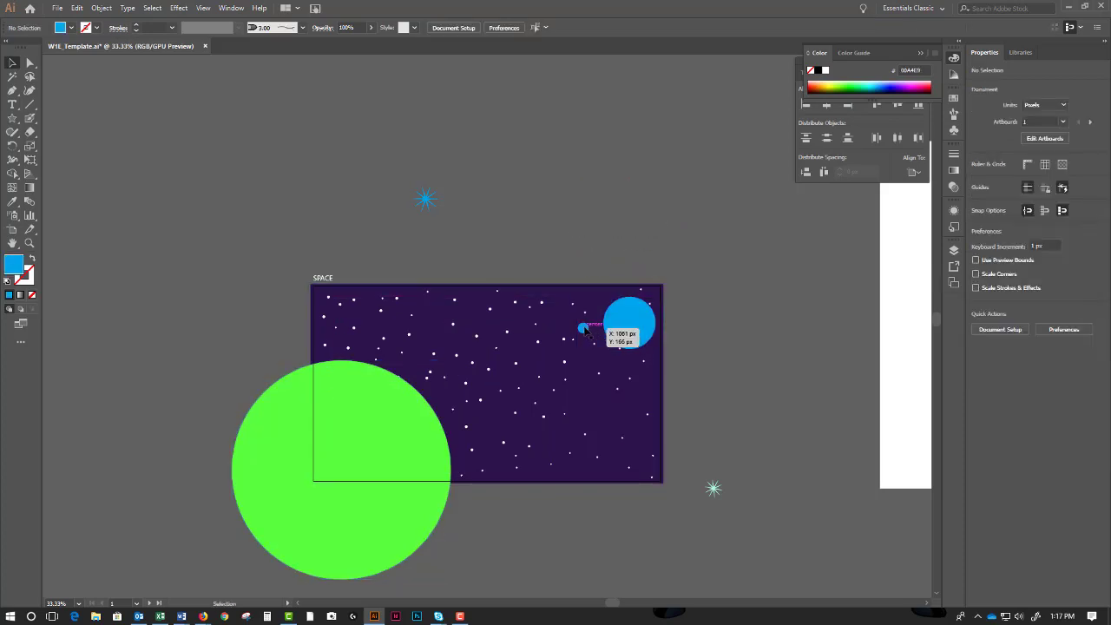
left_click(583, 327)
double_click(20, 268)
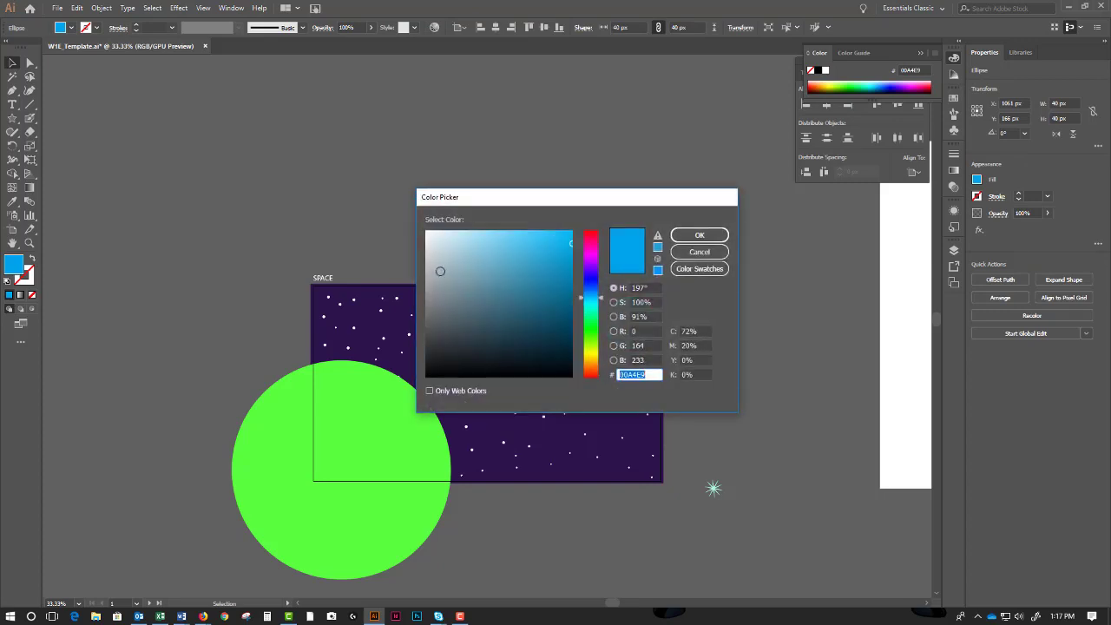
left_click_drag(606, 304, 606, 311)
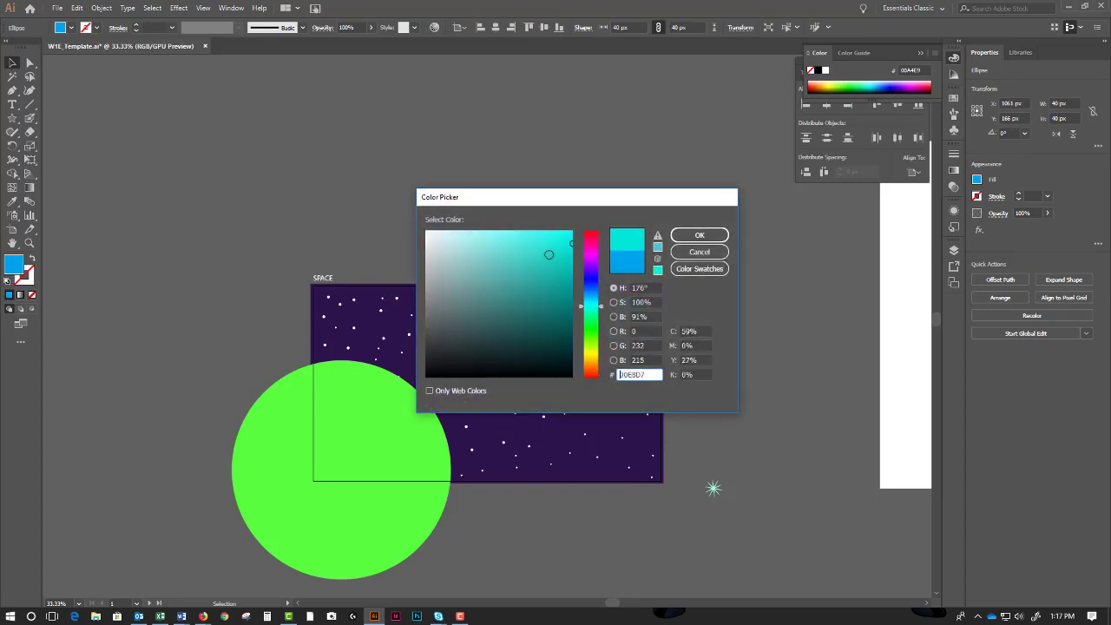
left_click_drag(549, 255, 501, 231)
left_click(699, 235)
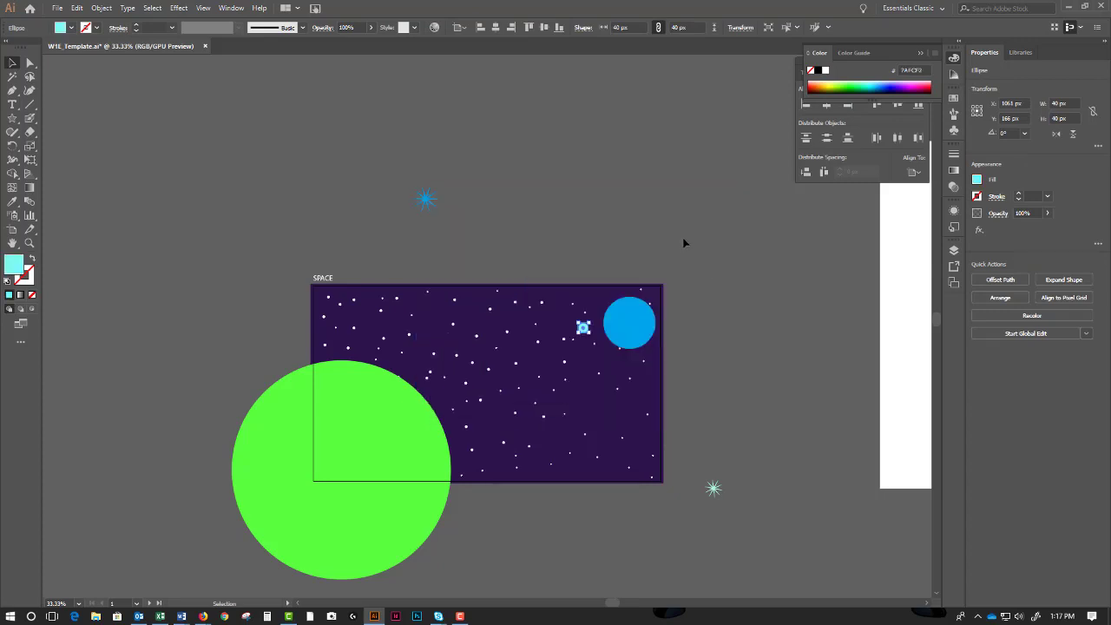
Place the cyan moon to the upper left of the large blue planet, and move both stars back onto the artboard.
left_click(690, 333)
left_click_drag(581, 332, 589, 302)
left_click(671, 338)
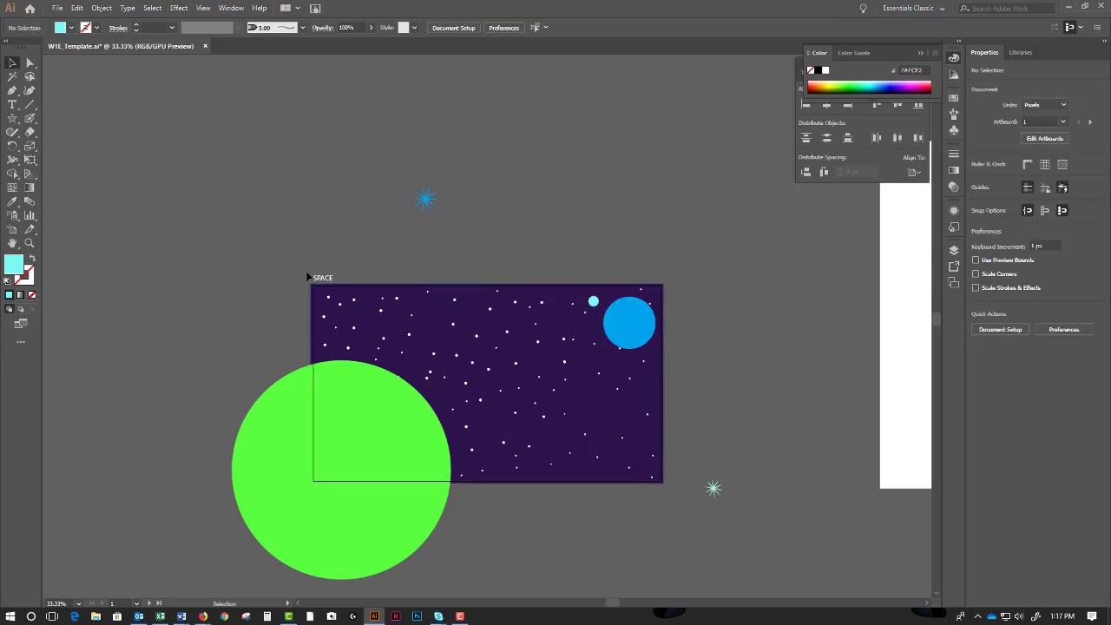
left_click_drag(425, 200, 395, 323)
left_click_drag(713, 488, 593, 414)
left_click(707, 409)
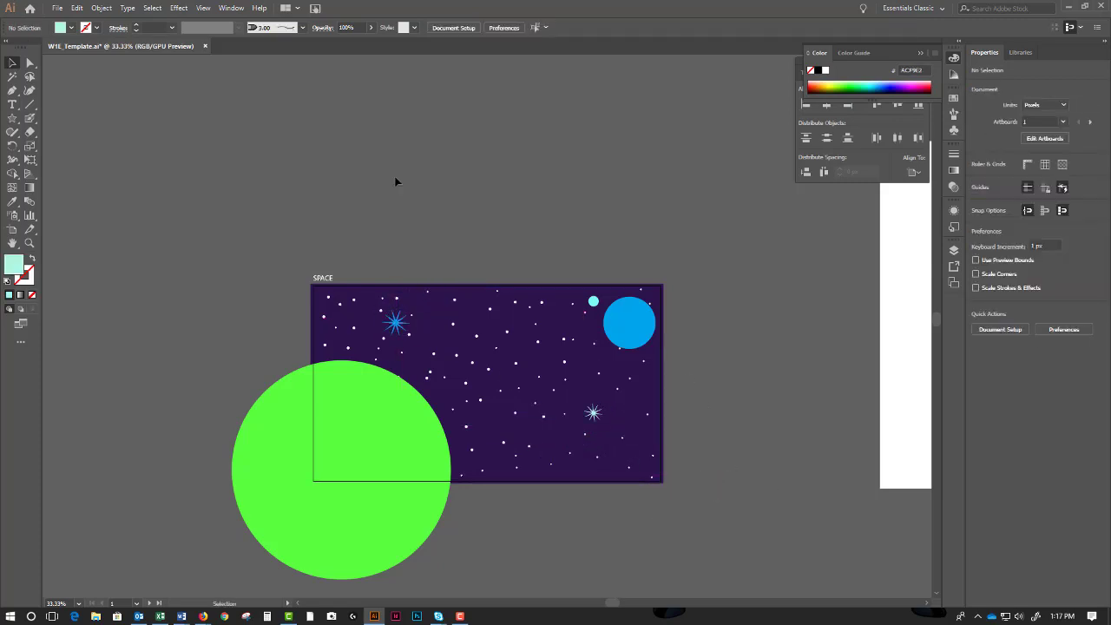
Select a white dot to check that the dots act as one group, and clear the selection.
scroll(491, 309, "up", 1)
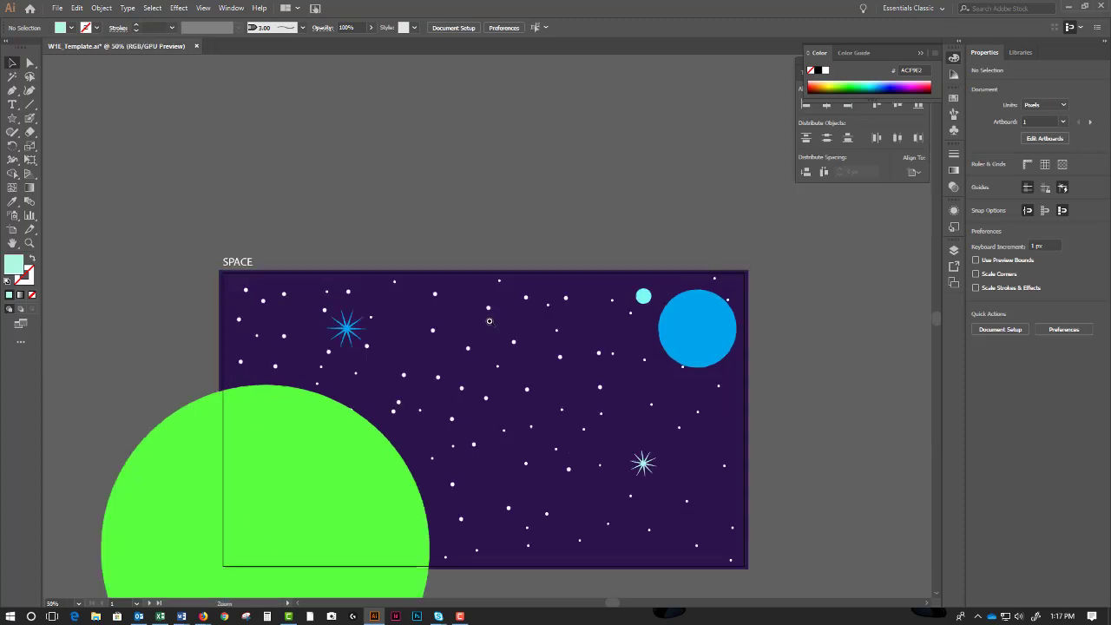
left_click_drag(500, 332, 475, 263)
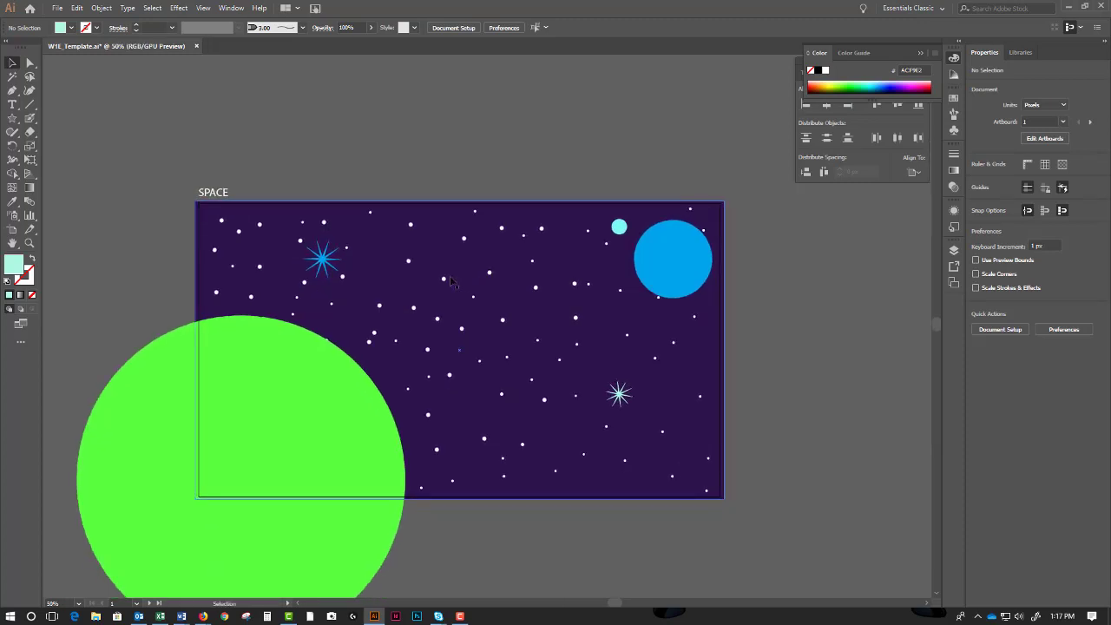
left_click(448, 279)
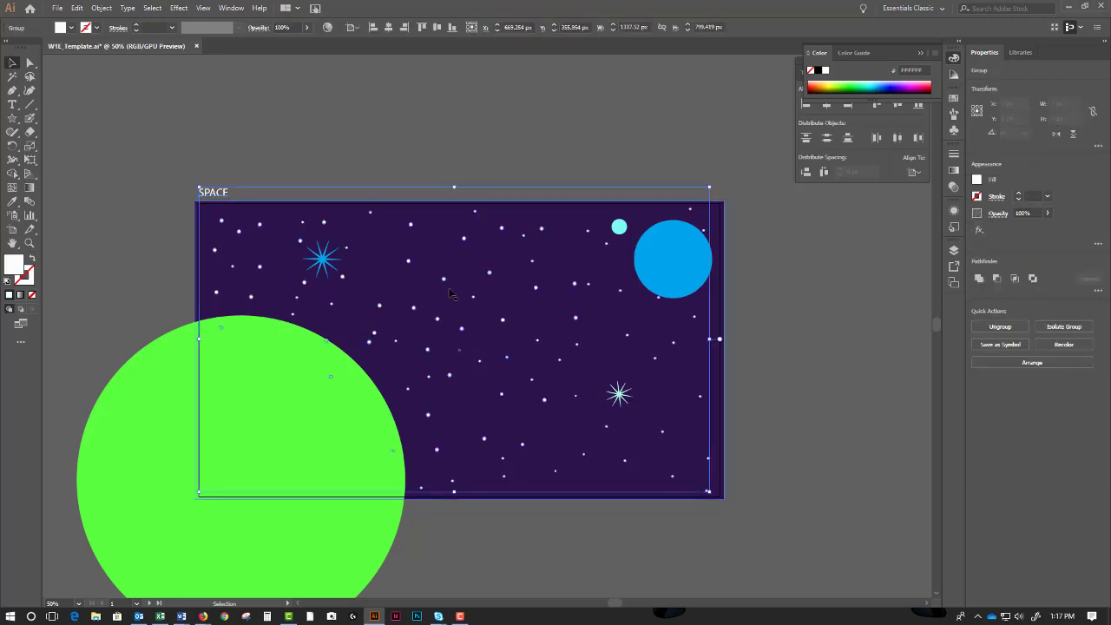
double_click(309, 267)
left_click(849, 359)
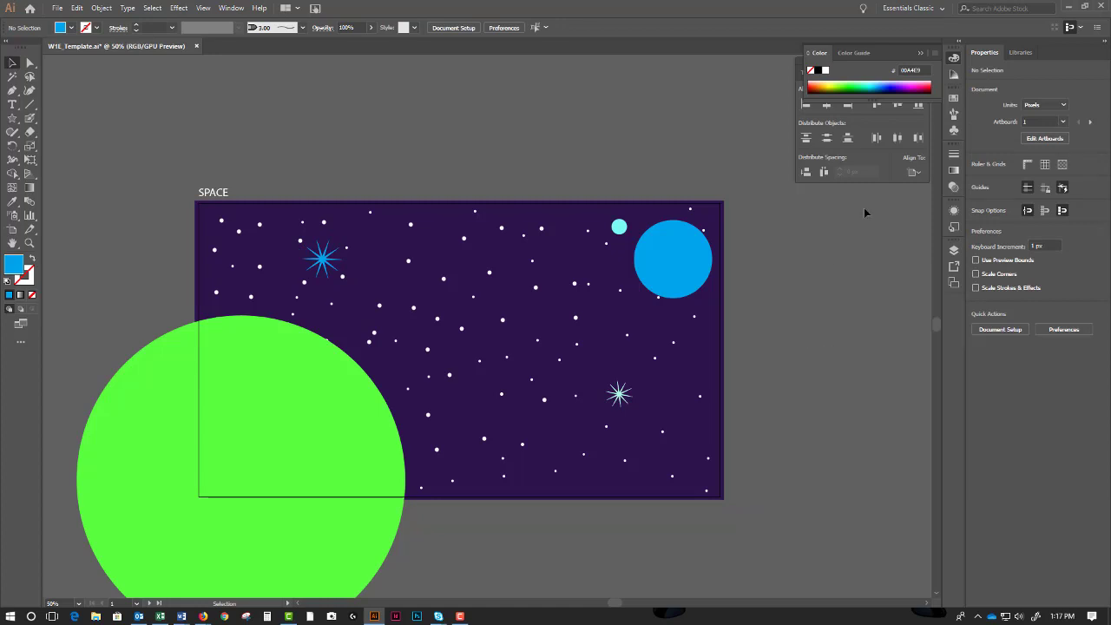
Expand Layer 1 in an enlarged layer list and examine the paths inside the dot group, leaving the group collapsed.
left_click(954, 250)
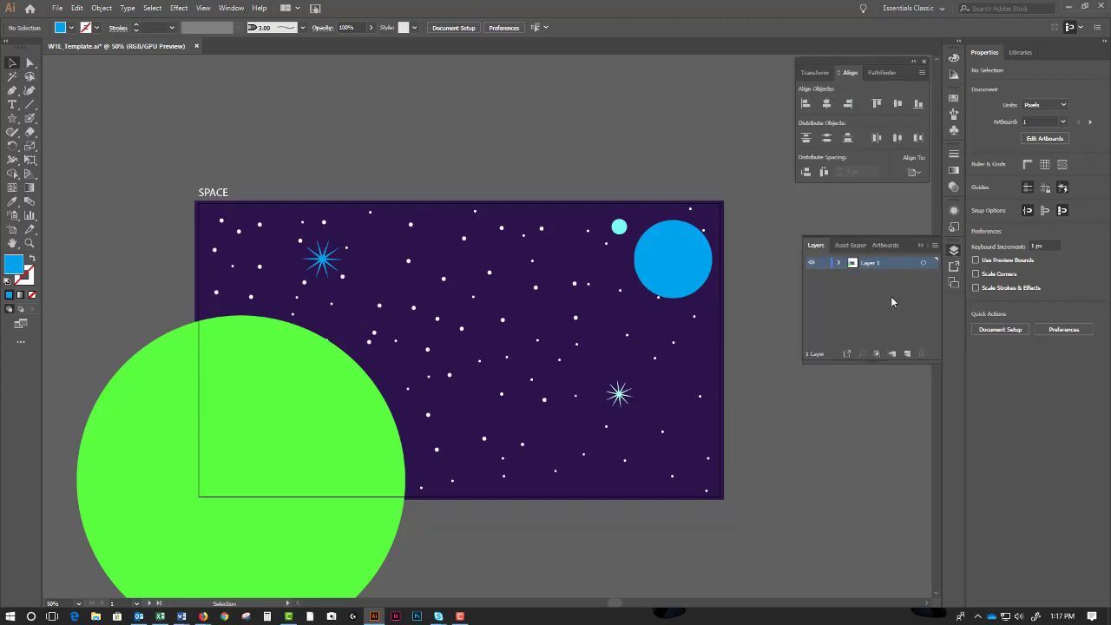
left_click(838, 262)
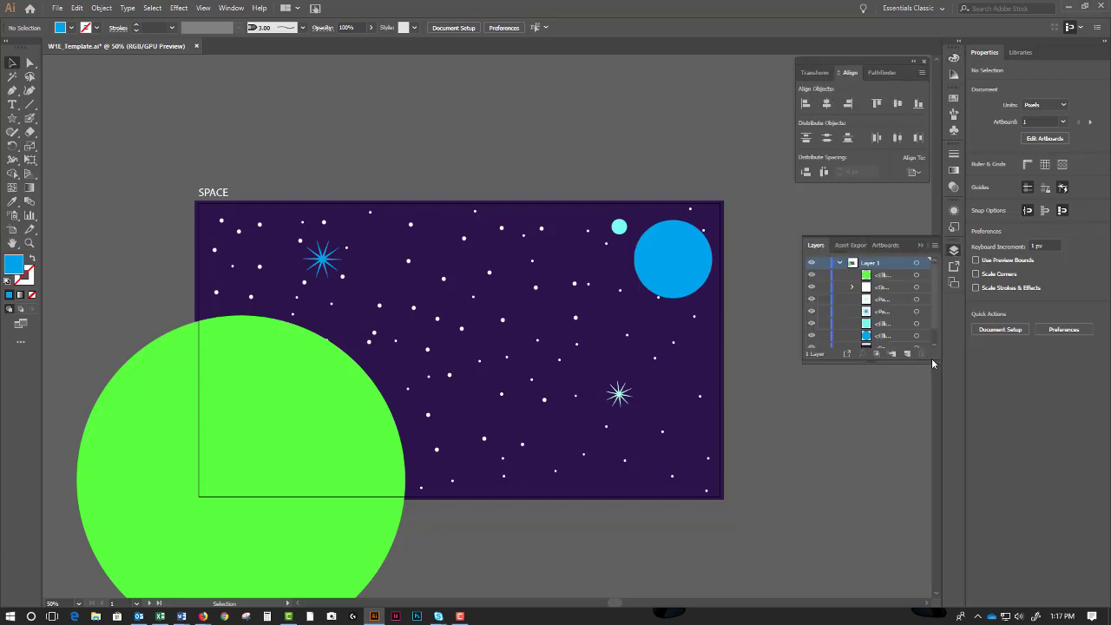
left_click_drag(931, 358, 932, 529)
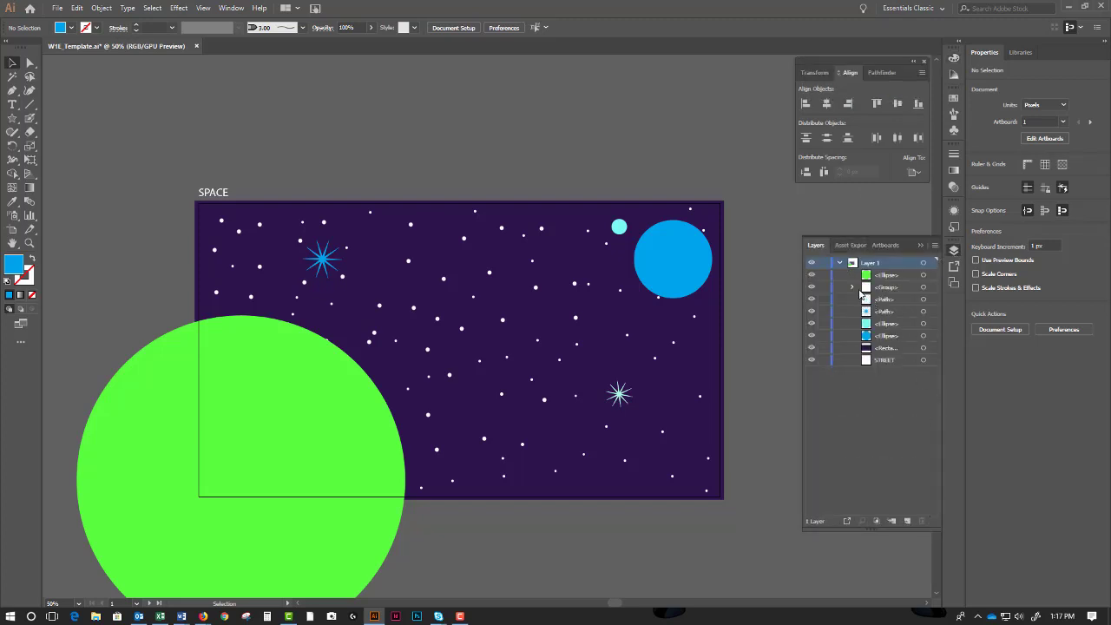
left_click(850, 286)
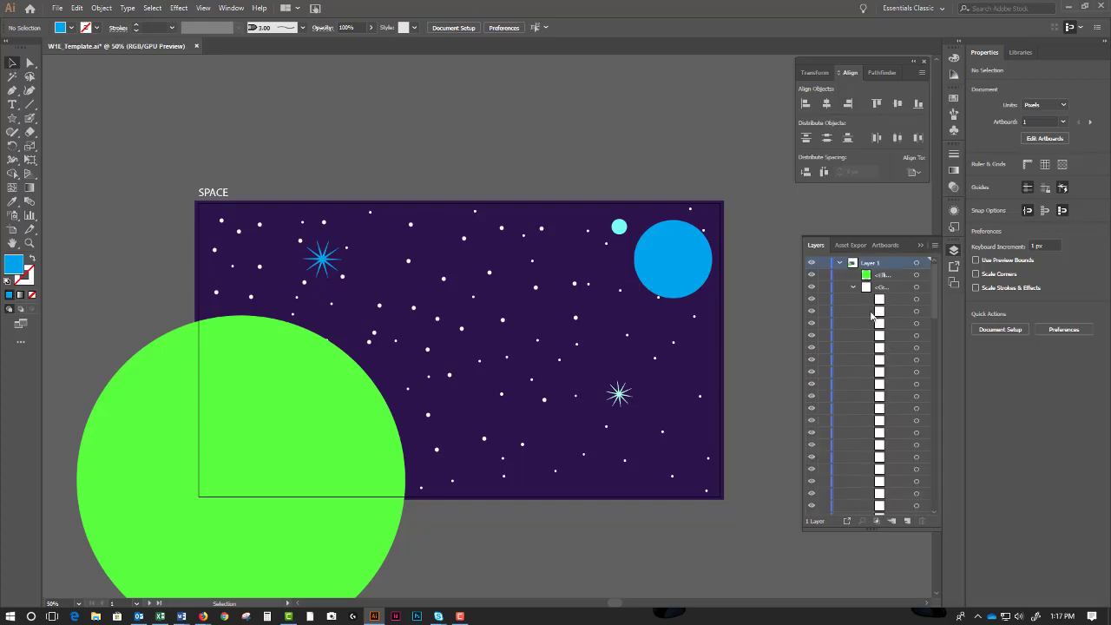
left_click(853, 287)
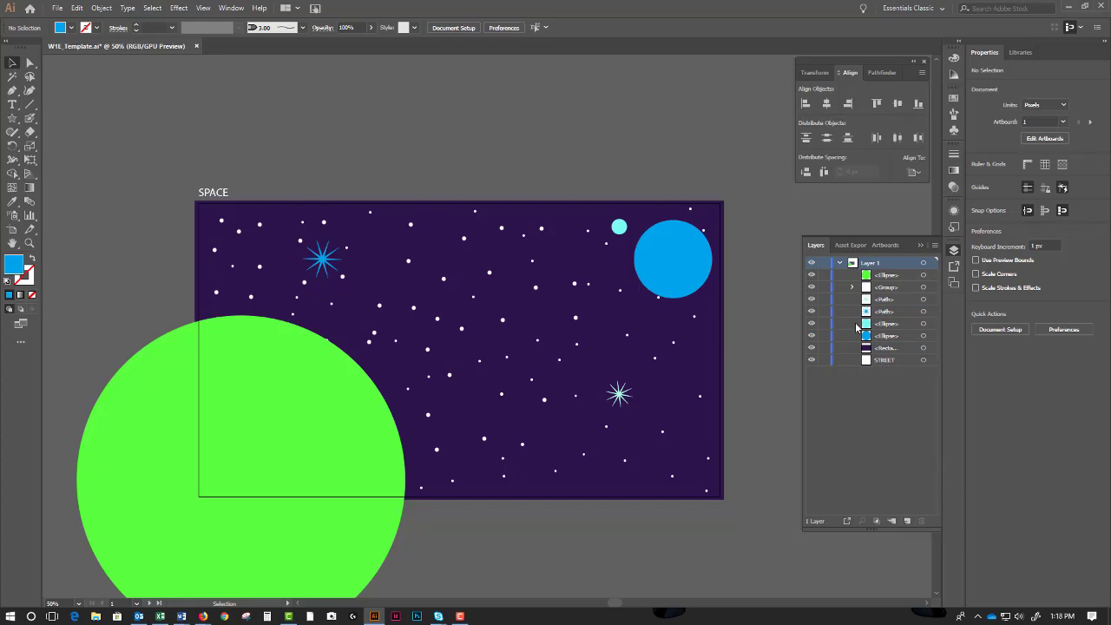
left_click(851, 287)
left_click(851, 286)
Duplicate the dot group about 58 px to the right and 45 px down, and rotate the copy 180°.
left_click(443, 278)
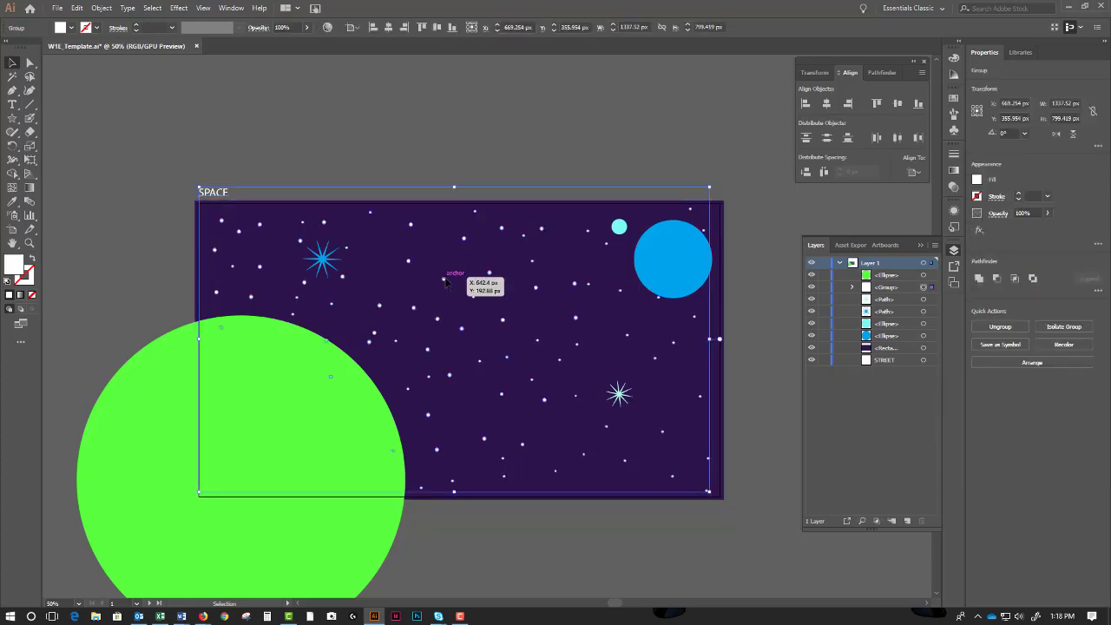
left_click_drag(444, 278, 469, 297)
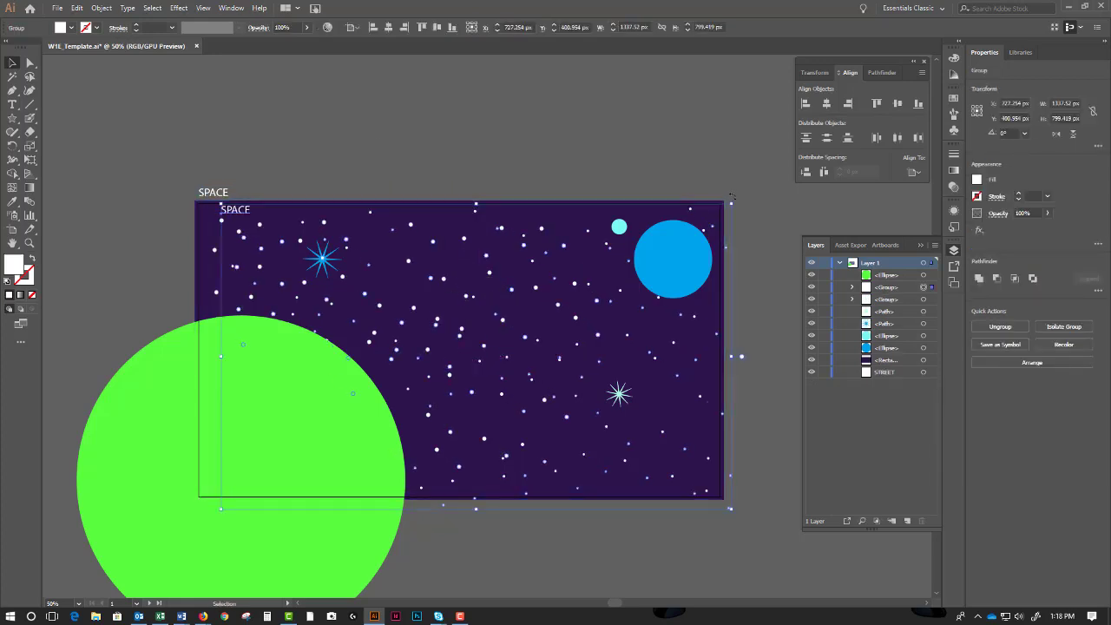
left_click_drag(731, 196, 597, 345)
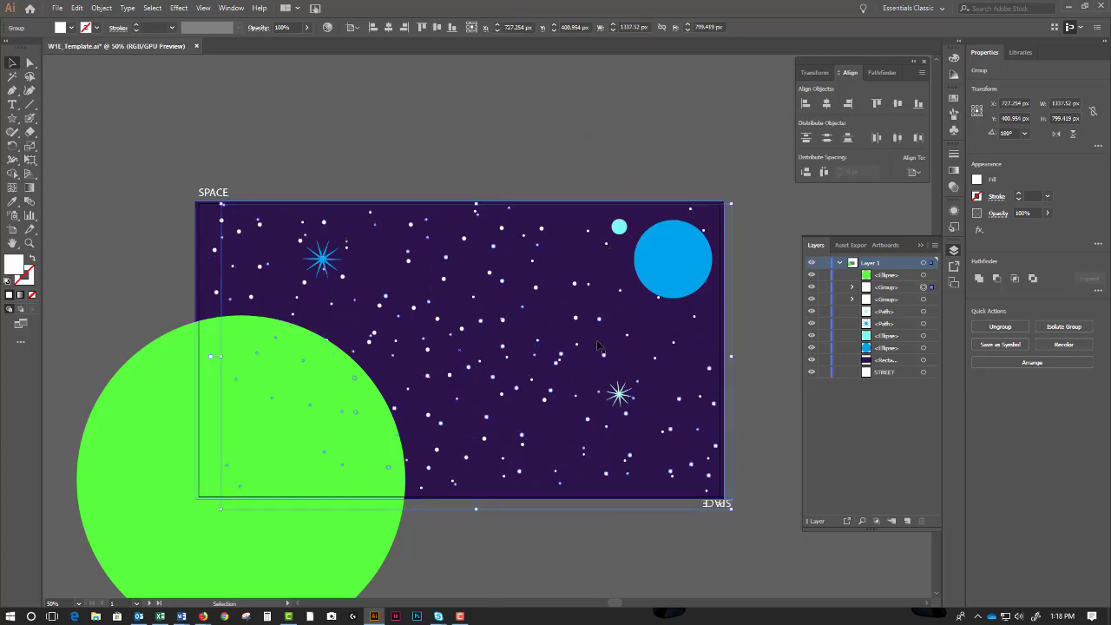
Nudge the rotated dot group 50 px to the left.
key("shift+Left")
key("shift+Left")
key("shift+Left")
key("shift+Left")
key("shift+Left")
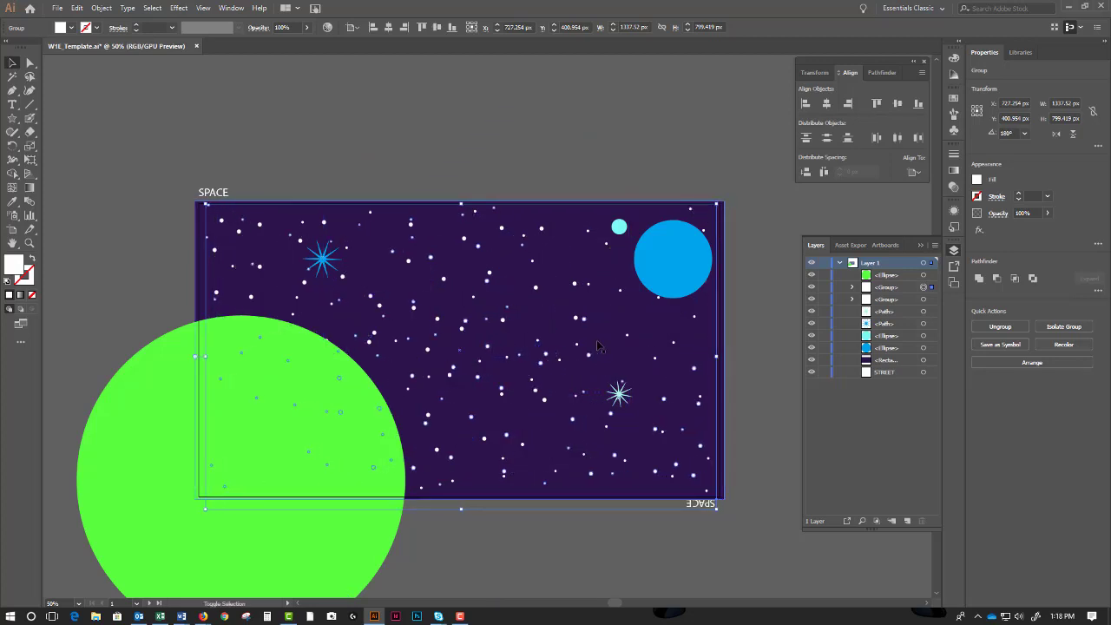
Fill the rotated dot group with pale lavender F0E1F9 and clear the selection.
double_click(18, 270)
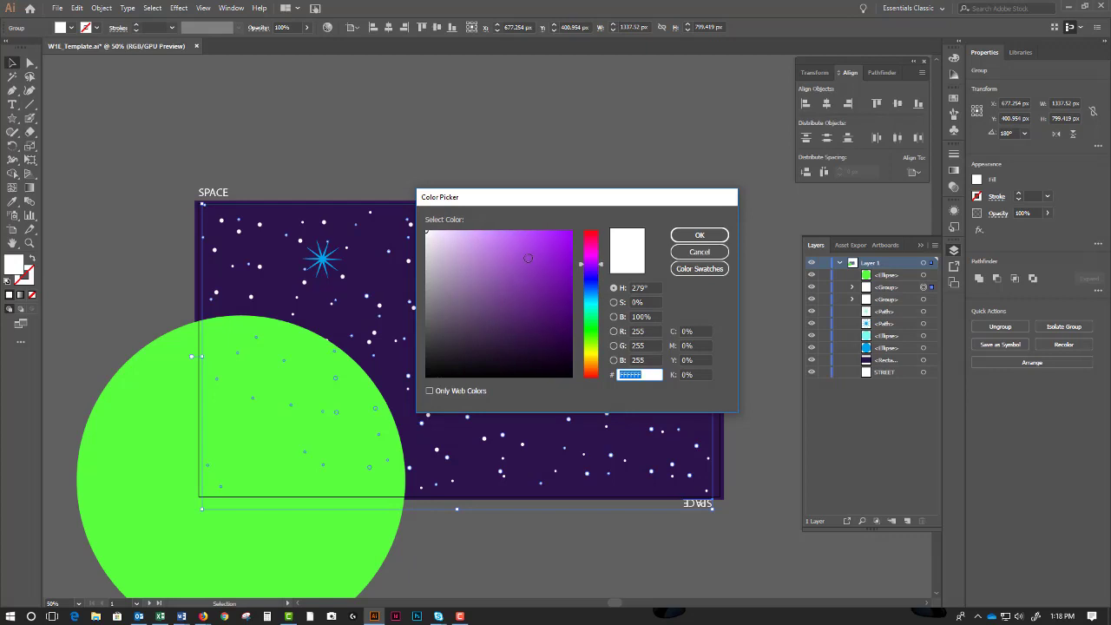
left_click_drag(460, 238, 440, 234)
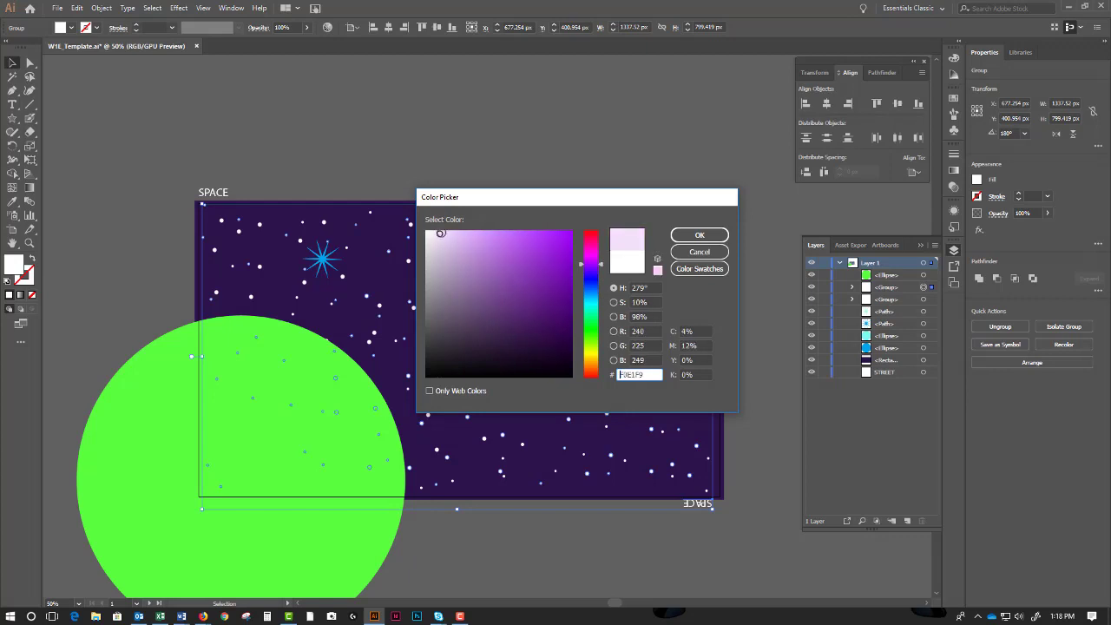
left_click(673, 236)
left_click(520, 124)
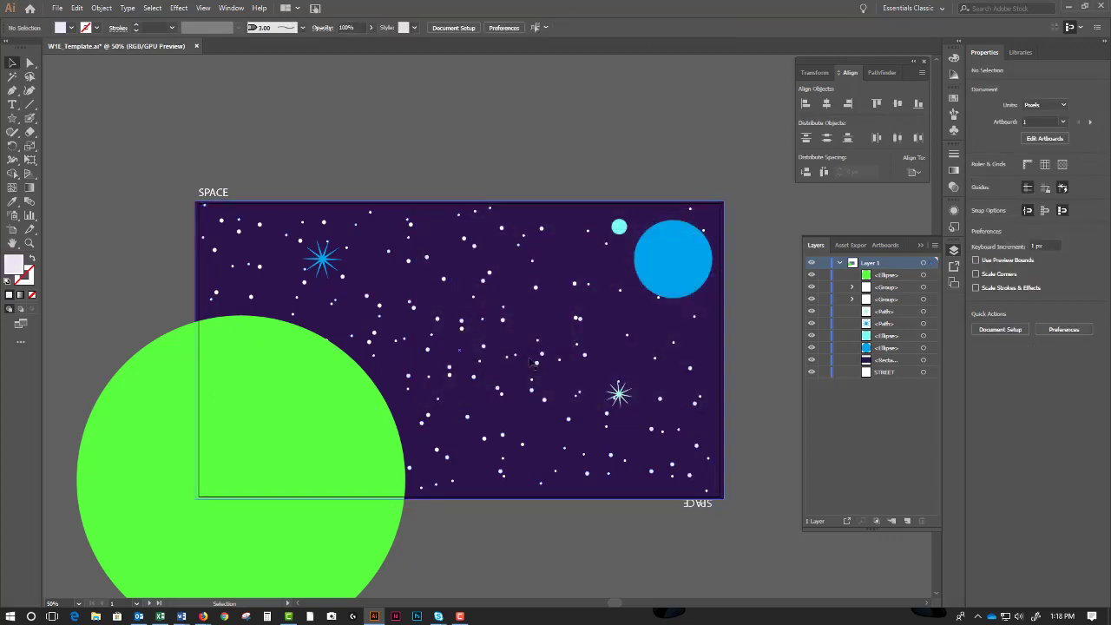
Recolour the rotated dot group with the stronger lilac fill DEB0FF and clear the selection.
left_click(470, 422)
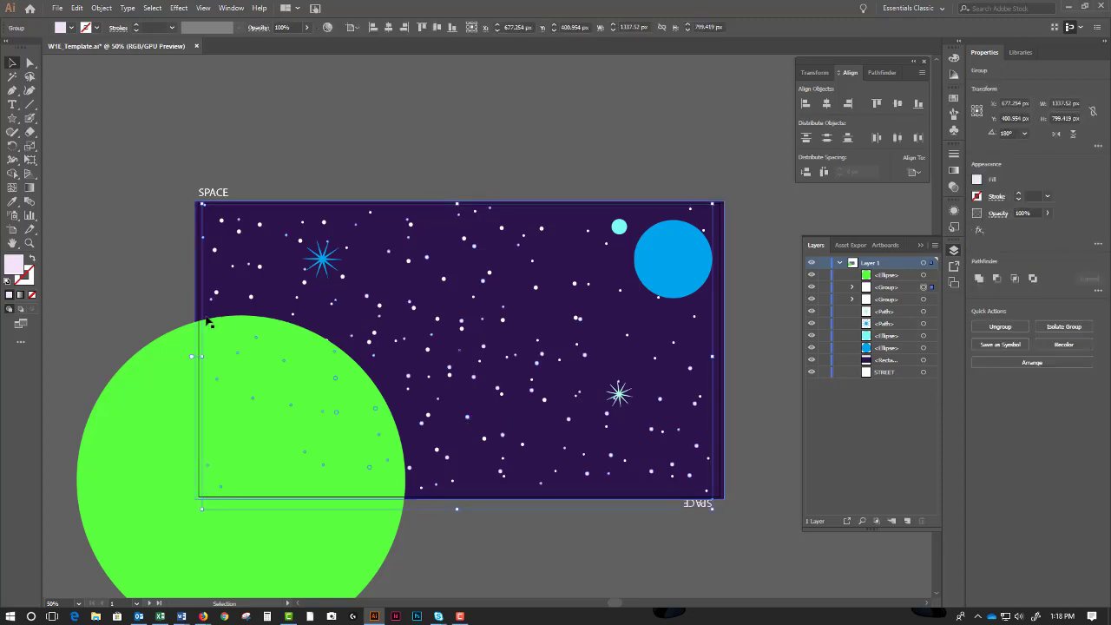
double_click(15, 271)
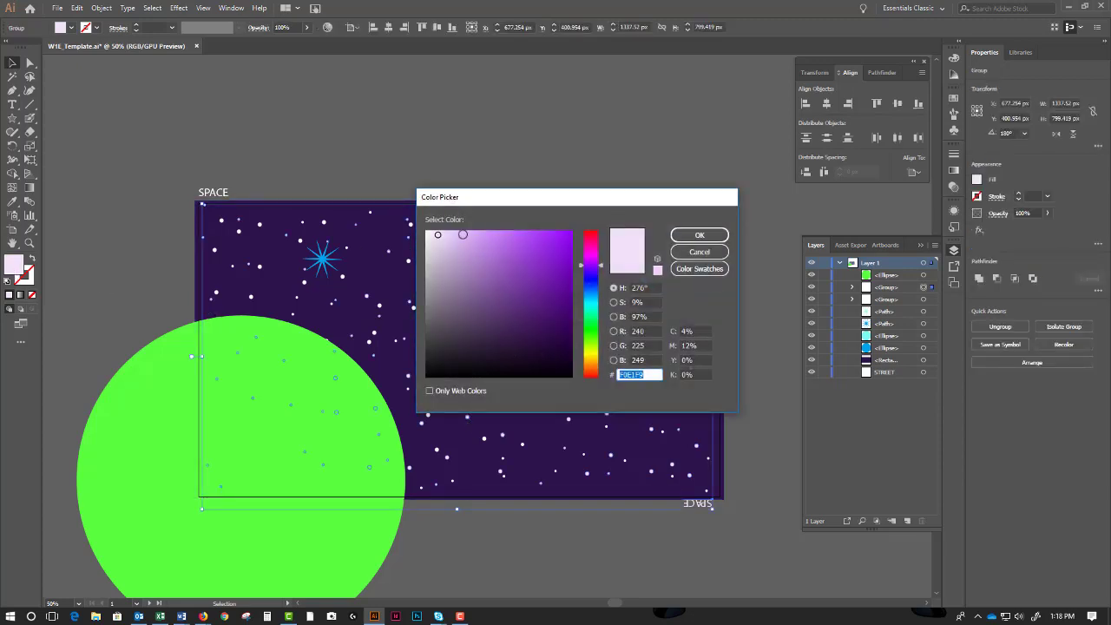
left_click(697, 235)
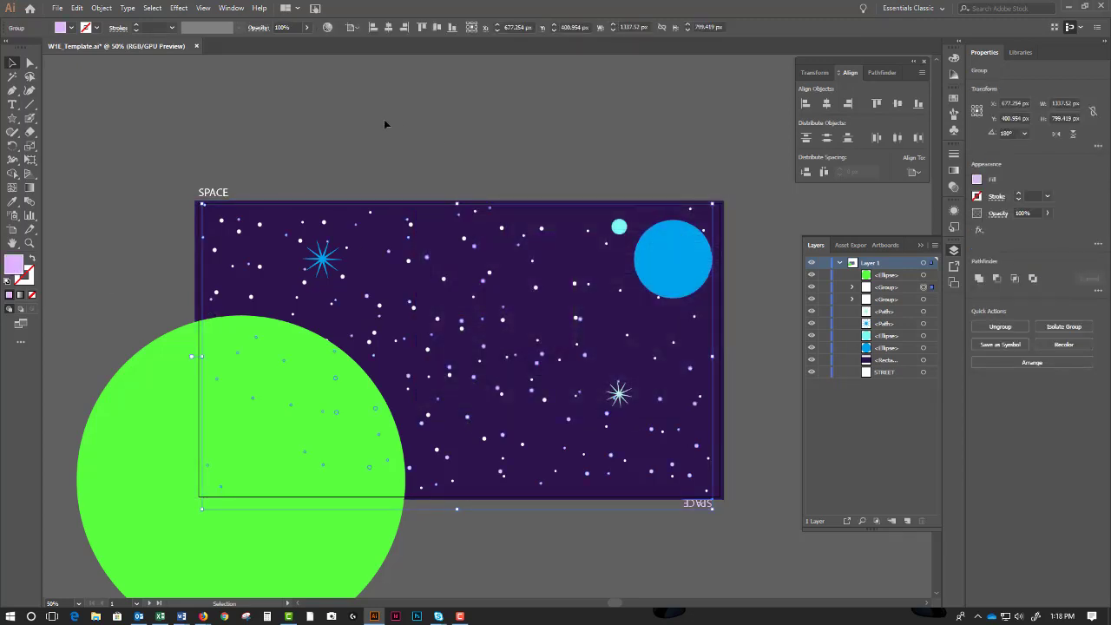
left_click(384, 121)
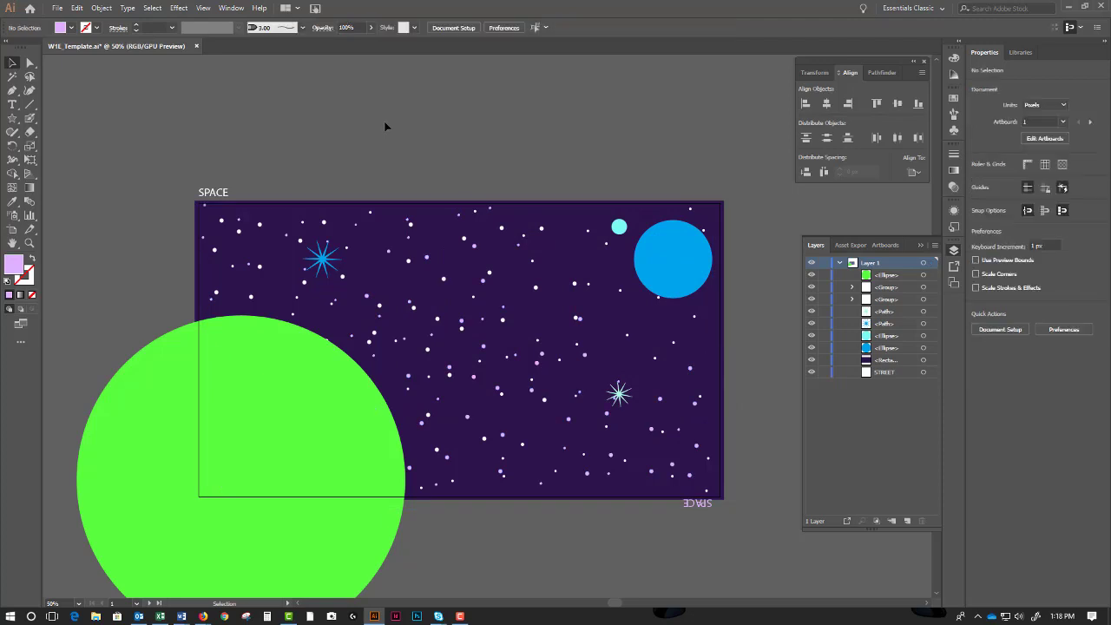
Nudge the lilac dot group 20 px to the right and 4 px up.
left_click(483, 282)
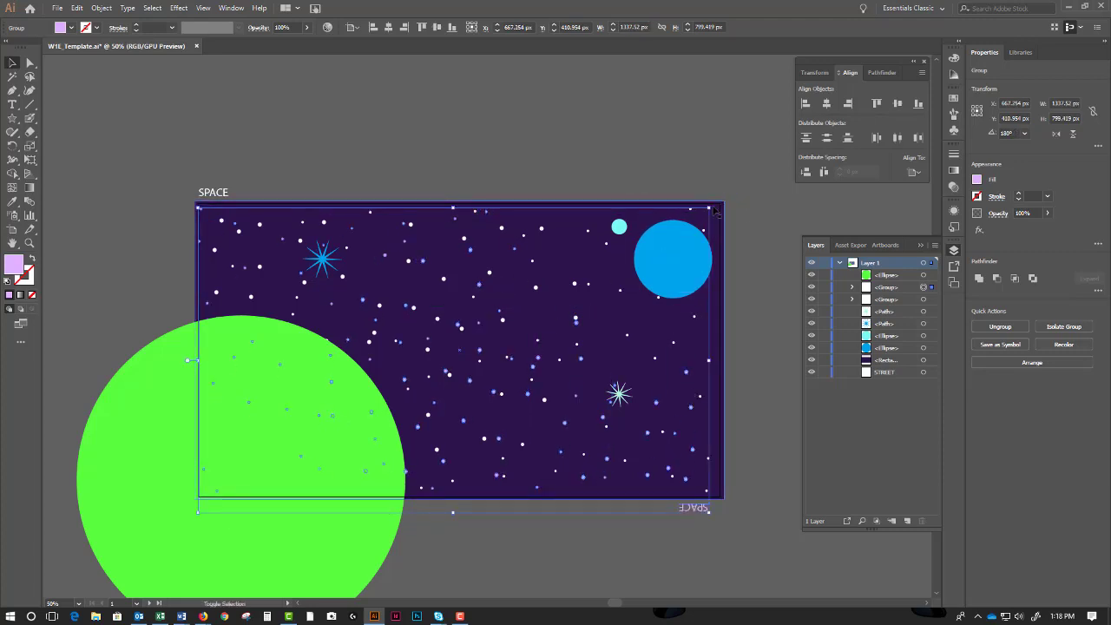
key("shift+Up")
key("shift+Right")
key("shift+Right")
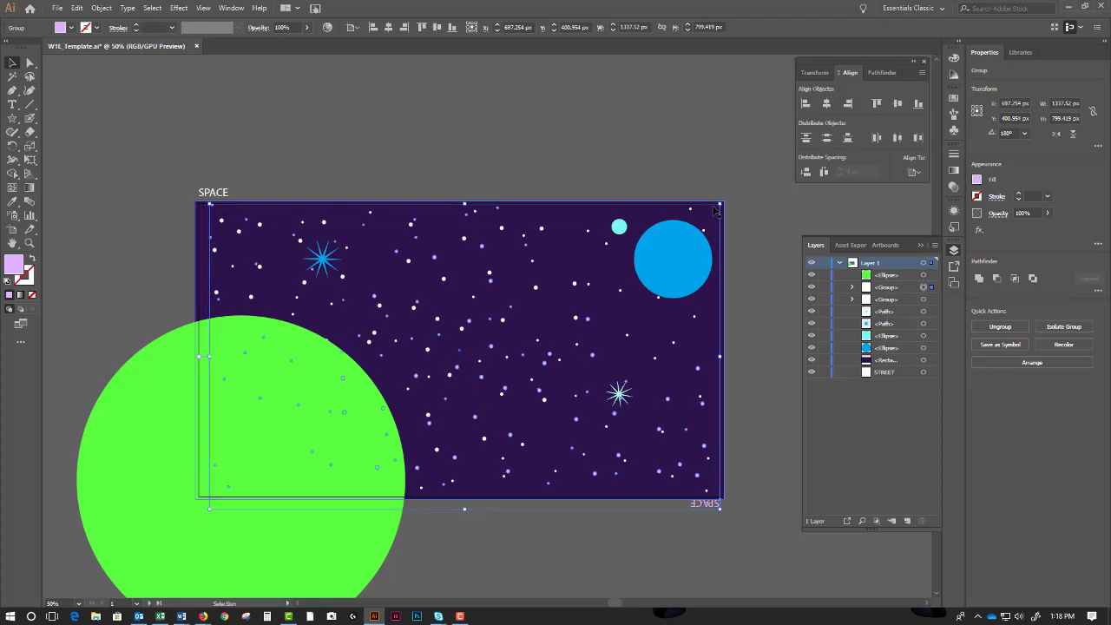
key("Up")
key("Up")
key("Up")
key("Up")
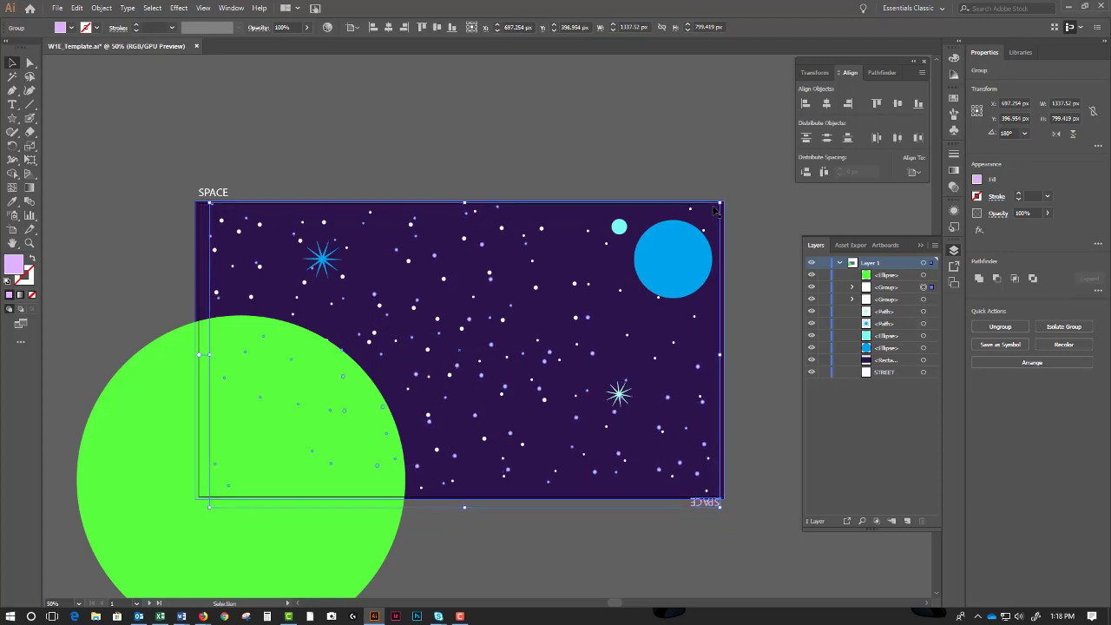
Isolate the lilac dot group, delete its upside-down SPACE label and leave isolation.
left_click(700, 518)
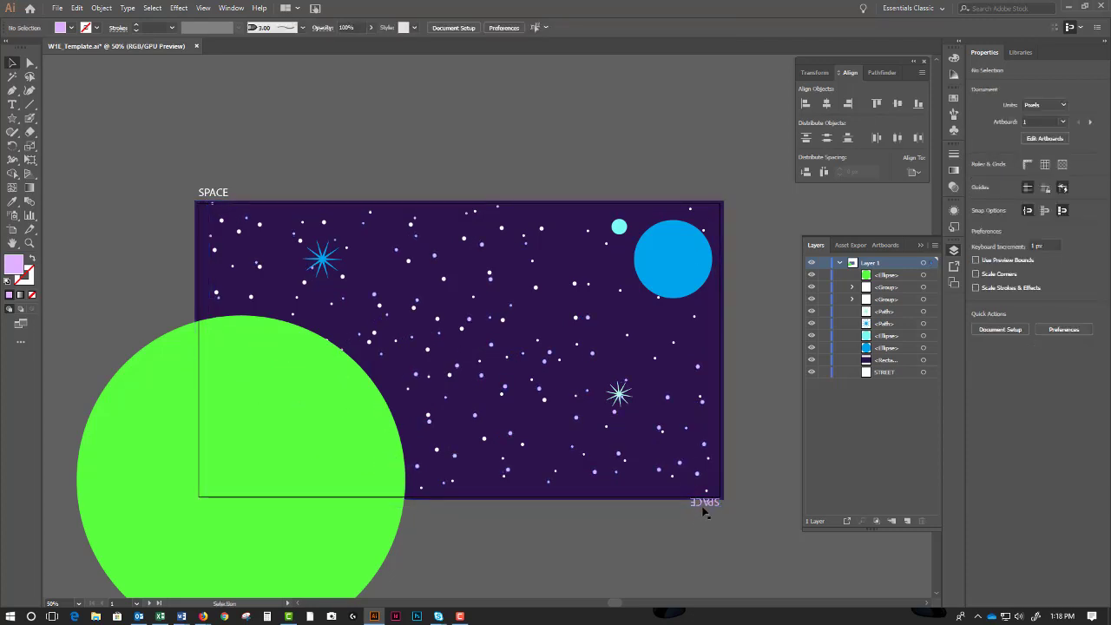
double_click(702, 509)
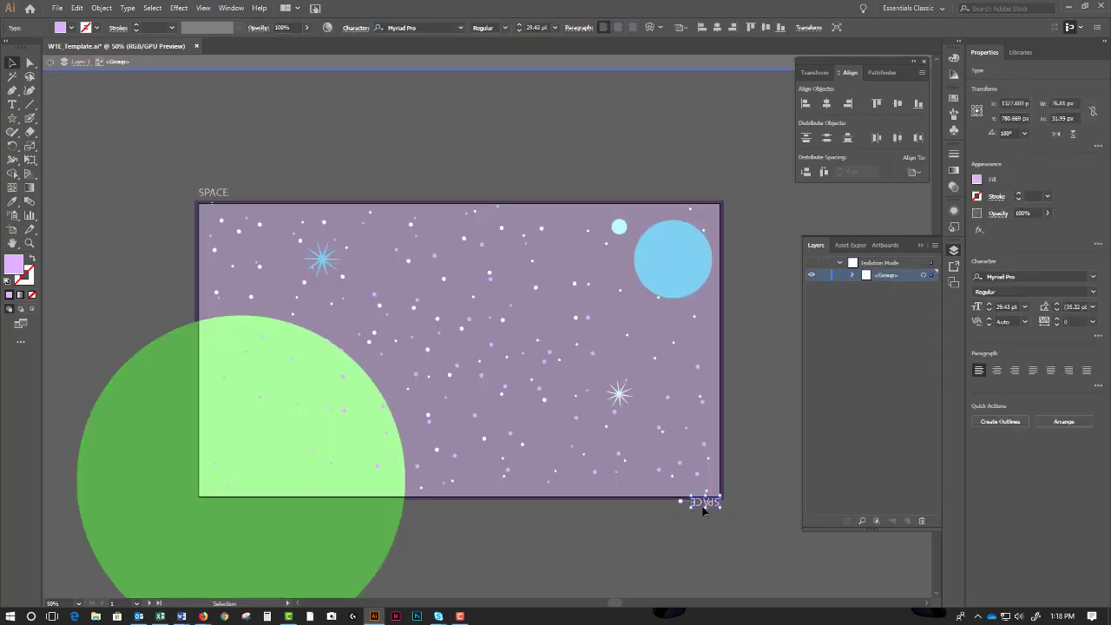
double_click(700, 535)
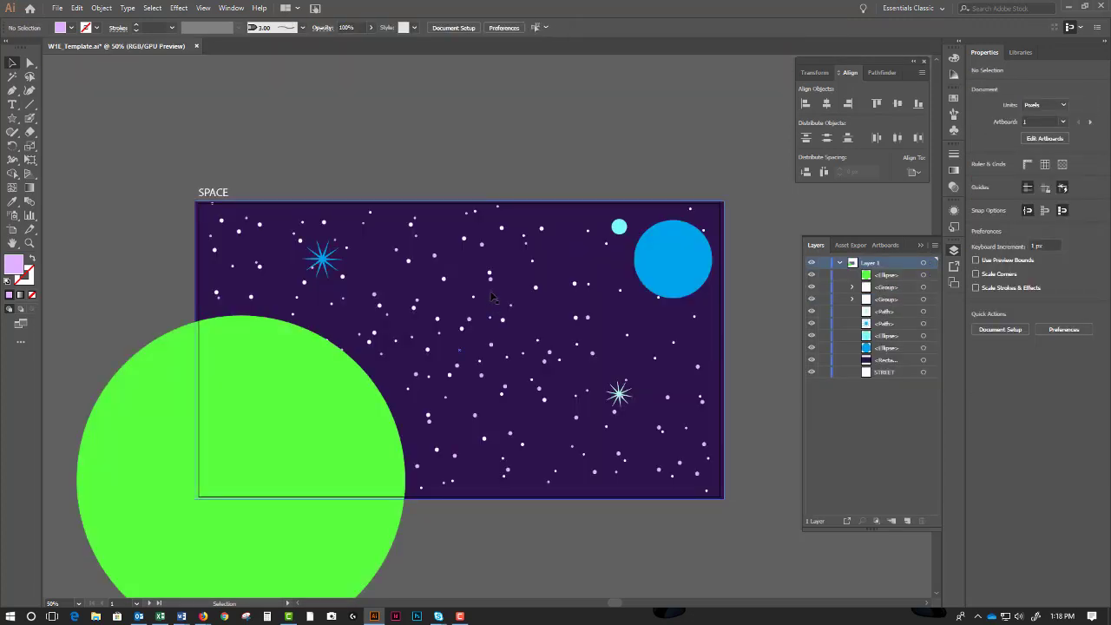
Try rotating the lilac dot group, undo the rotation and clear the selection.
left_click(519, 272)
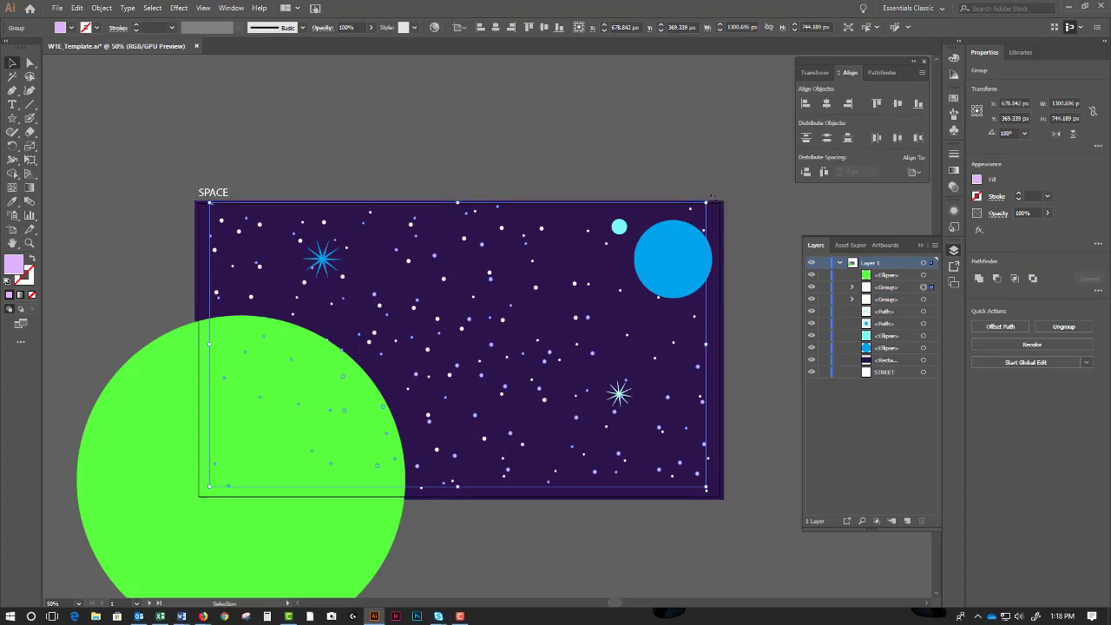
left_click_drag(709, 197, 398, 555)
key("ctrl+z")
left_click(485, 550)
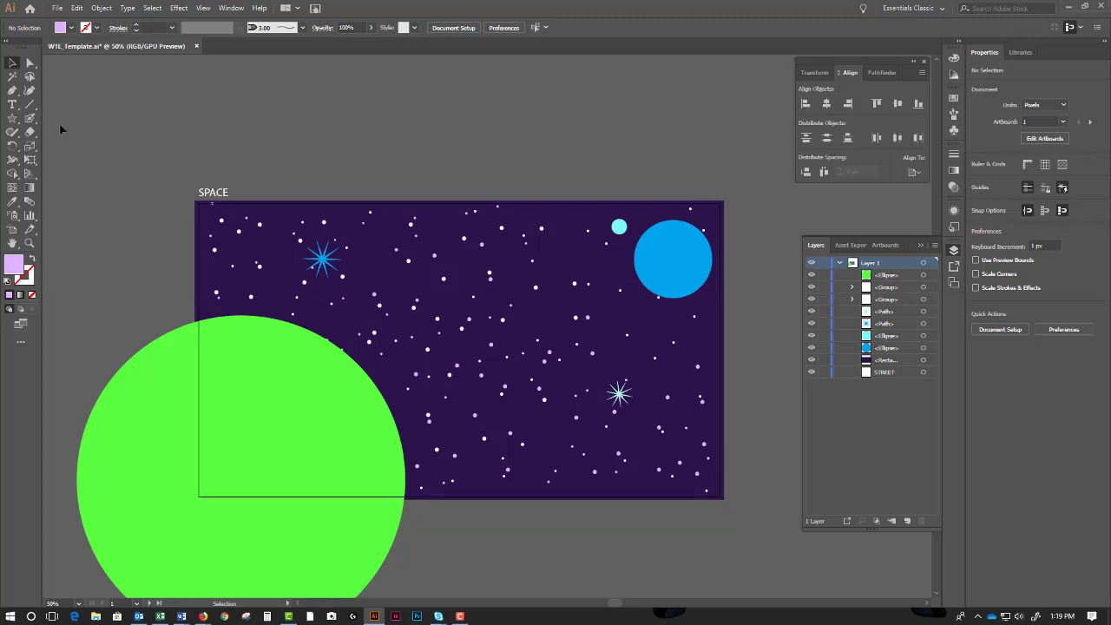
Draw a flat ellipse about 305 by 88 px near the middle of the sky and fill it with grey C1C1C1.
left_click(14, 120)
left_click(14, 121)
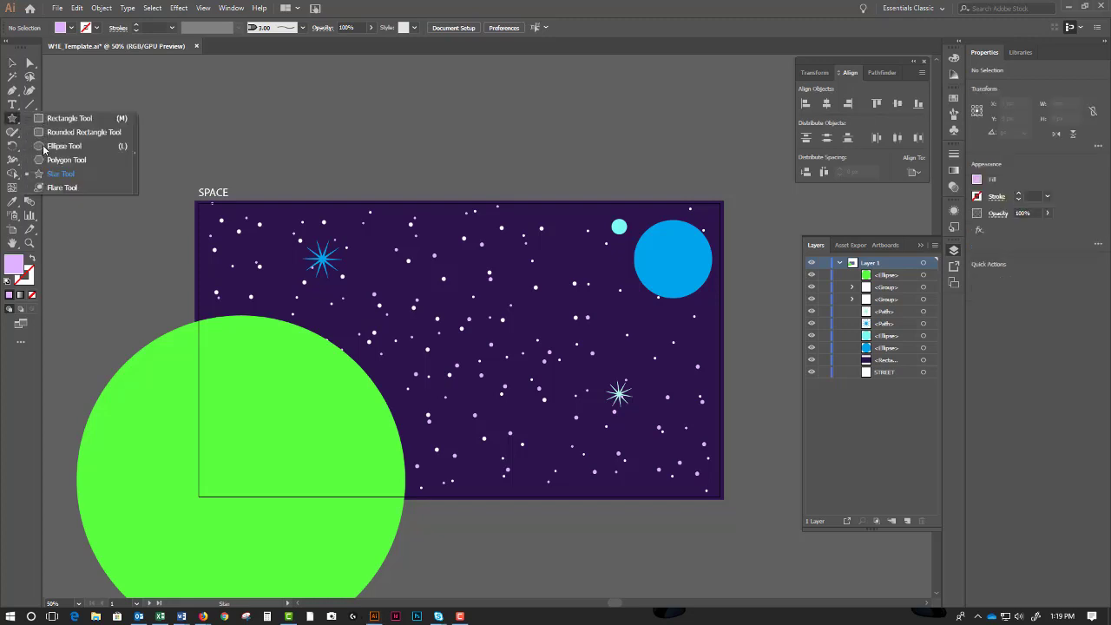
left_click(46, 147)
left_click_drag(468, 335, 583, 366)
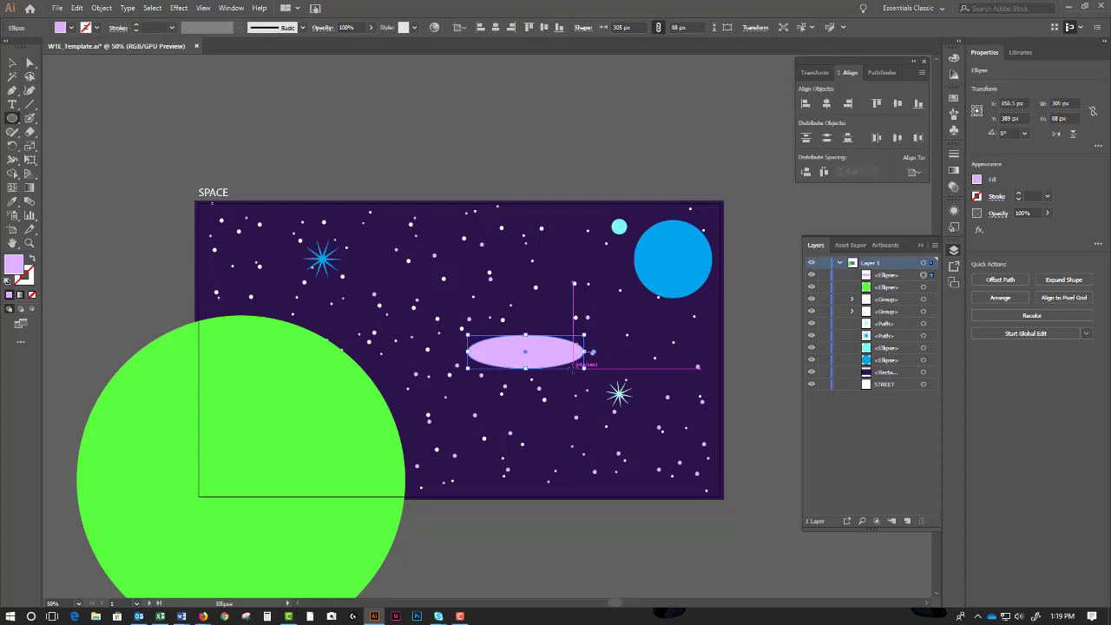
double_click(20, 269)
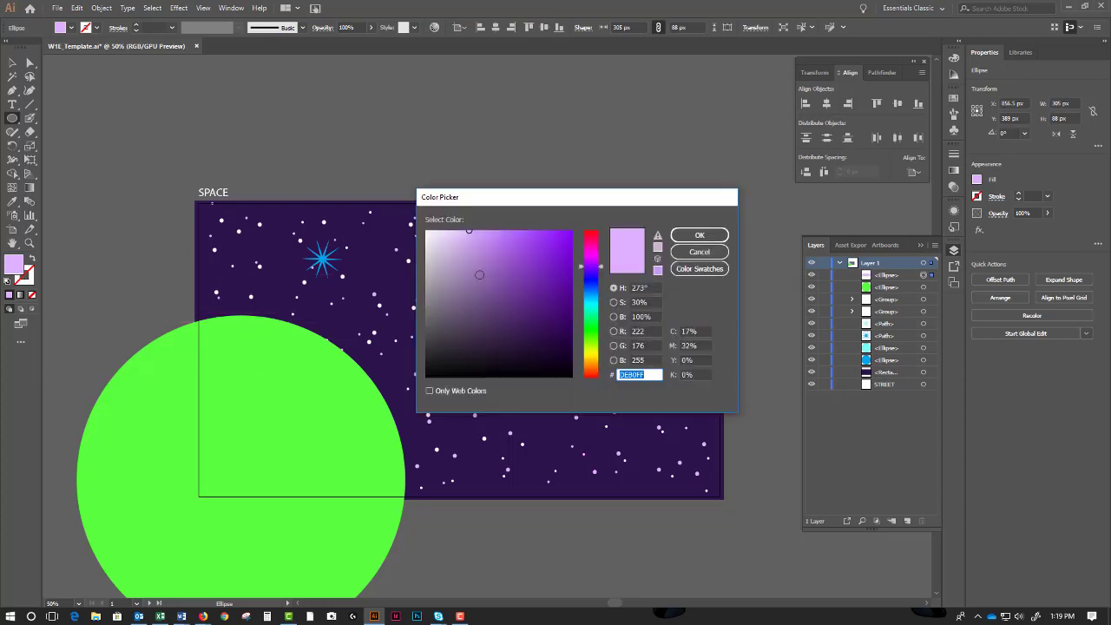
type("C1C1C1")
left_click(699, 234)
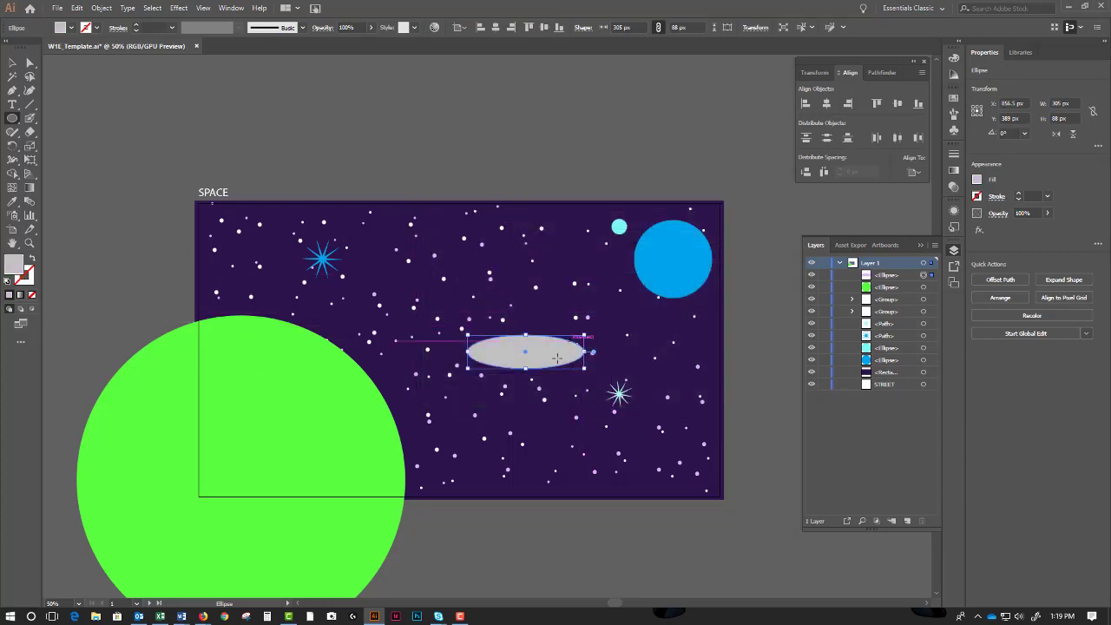
Draw a smaller ellipse about 158 by 58 px overlapping the grey ellipse's upper edge and fill it with light grey E5E5E5.
key("ctrl+plus")
key("ctrl+plus")
left_click_drag(324, 236, 383, 263)
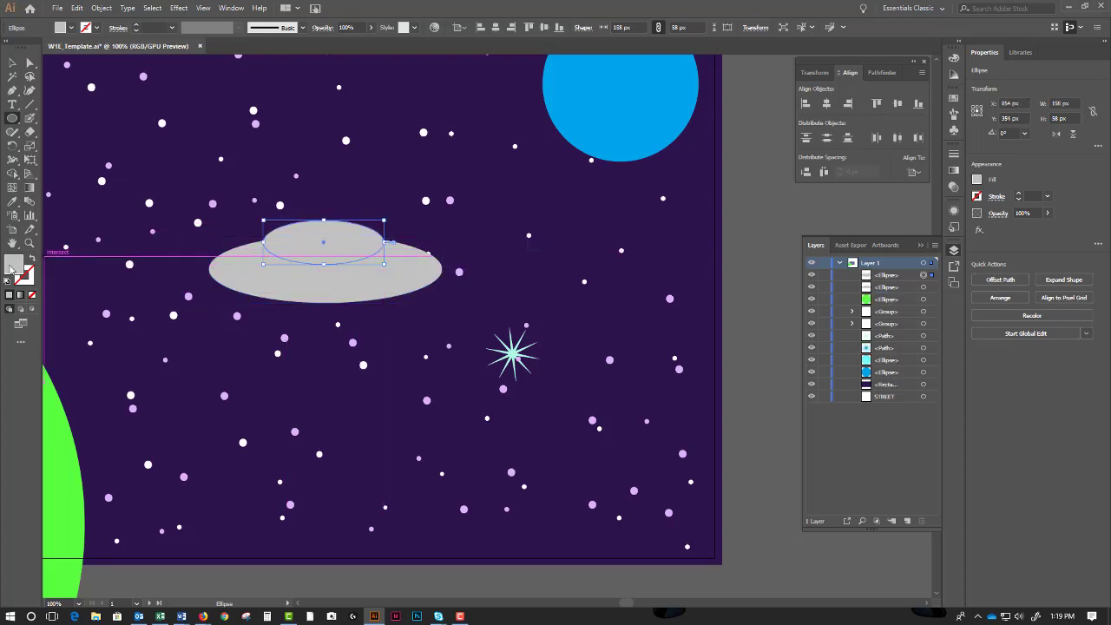
double_click(12, 266)
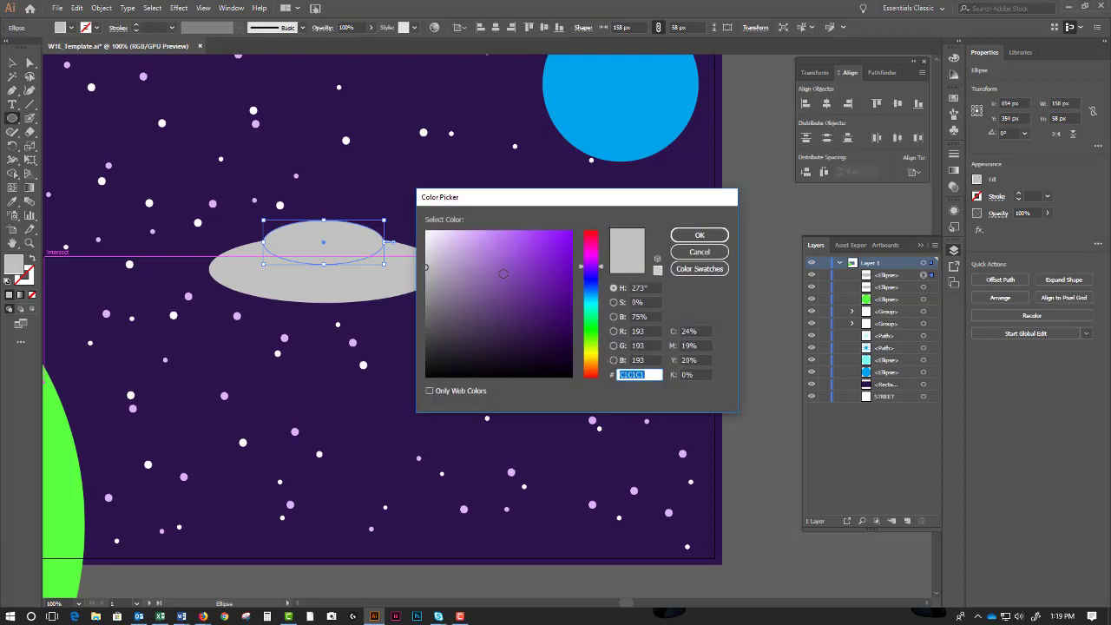
mouse_move(425, 267)
left_mouse_down()
mouse_move(428, 232)
mouse_move(425, 245)
left_mouse_up()
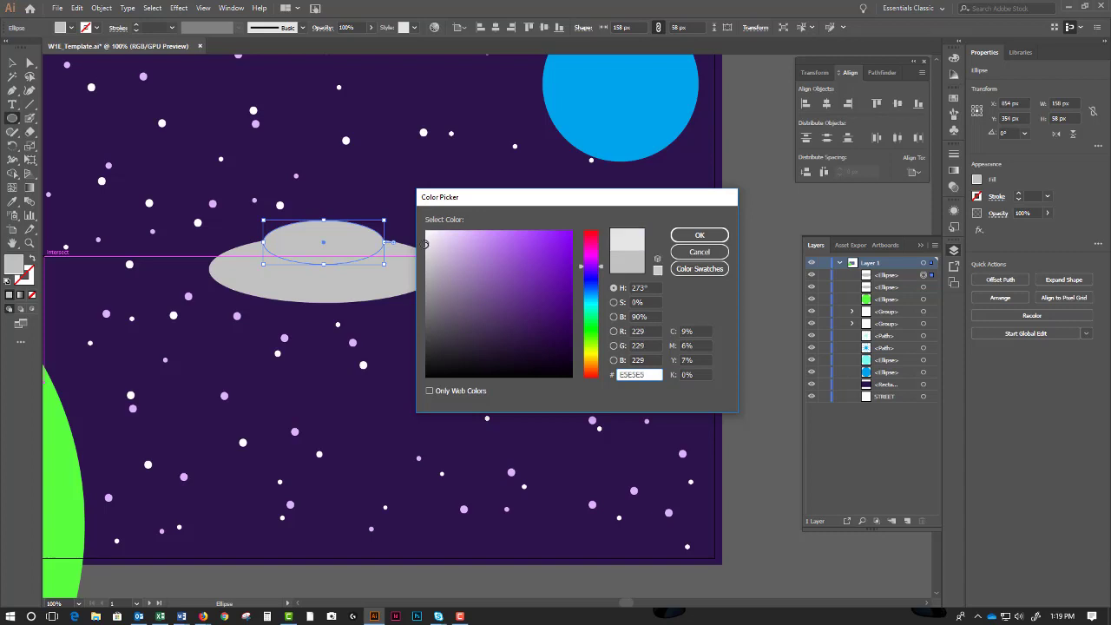
left_click(699, 235)
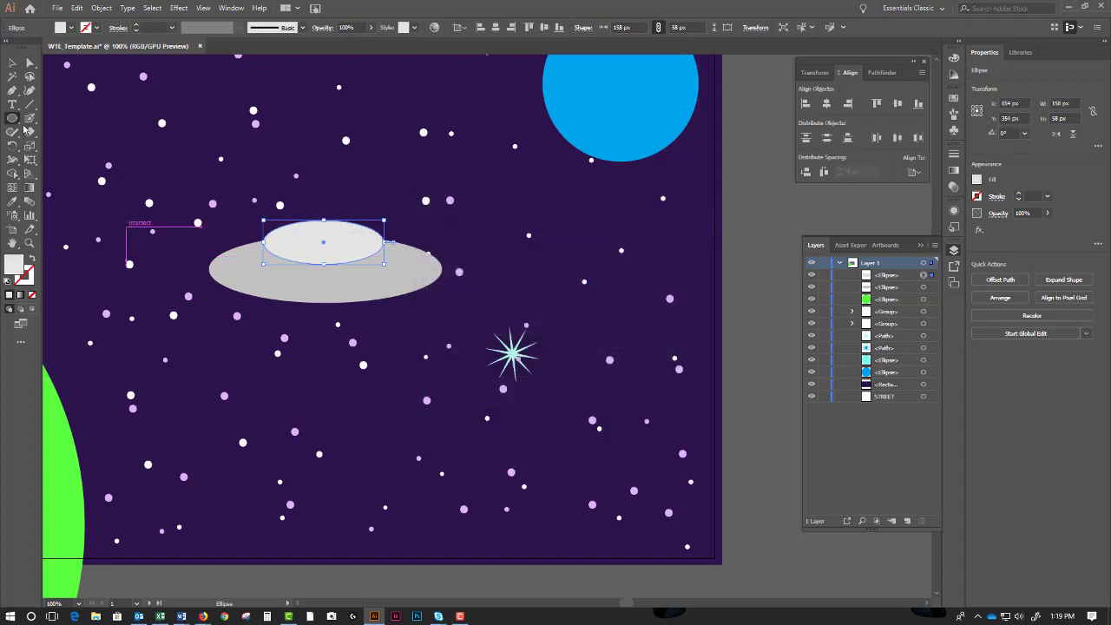
Align the two grey ellipses to the selection by their horizontal centres, undoing an artboard-based alignment, and clear the selection.
left_click(10, 63)
left_click(286, 282)
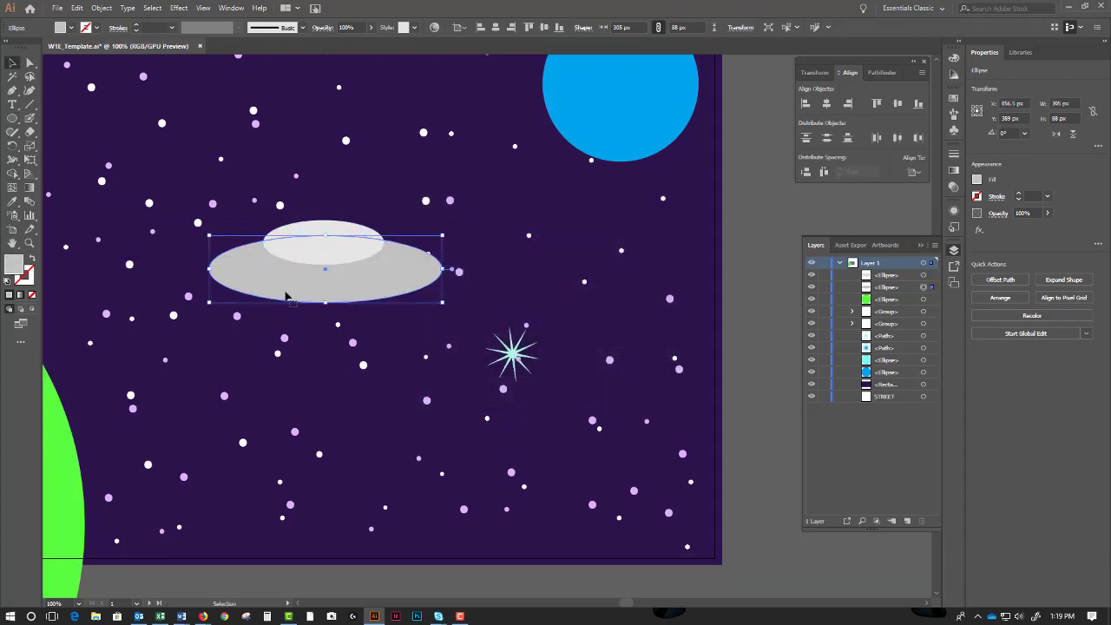
left_click(356, 246)
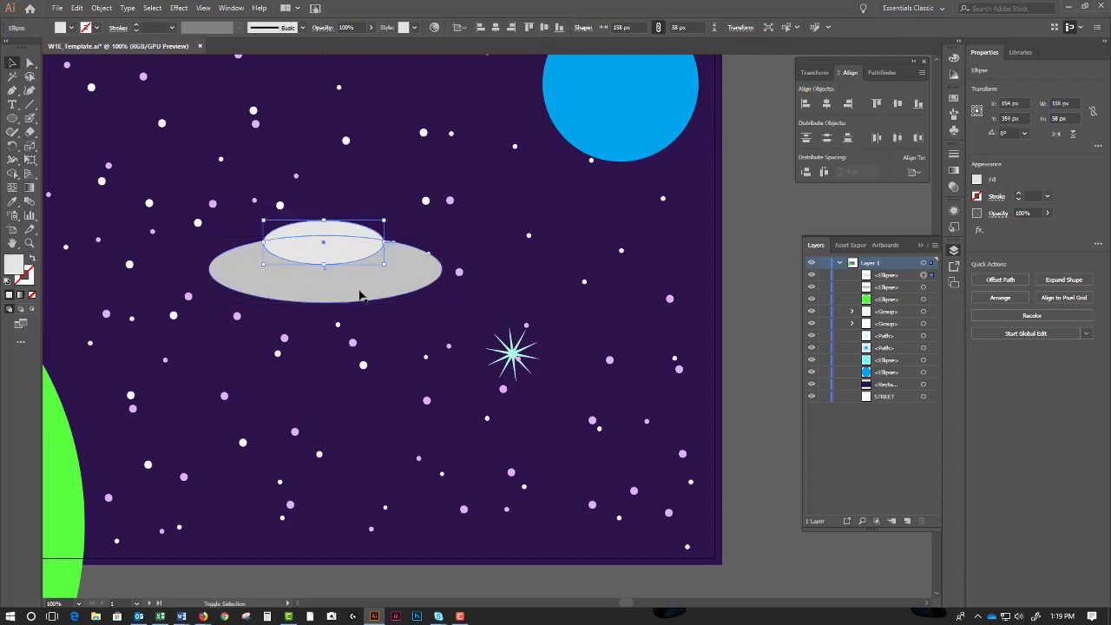
left_click(360, 295, "shift")
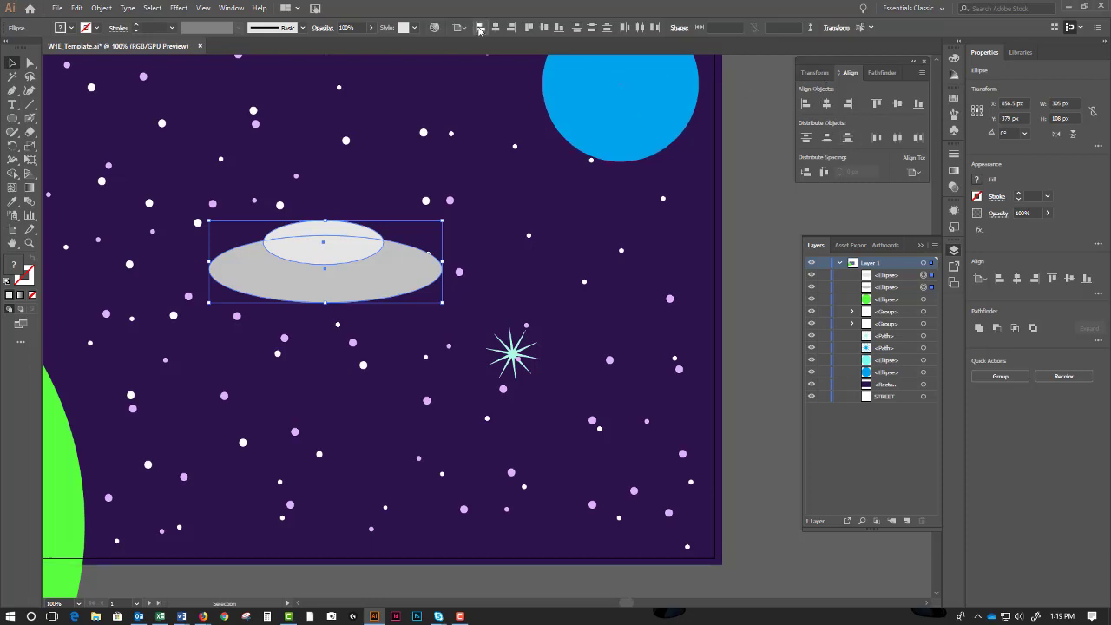
left_click(494, 29)
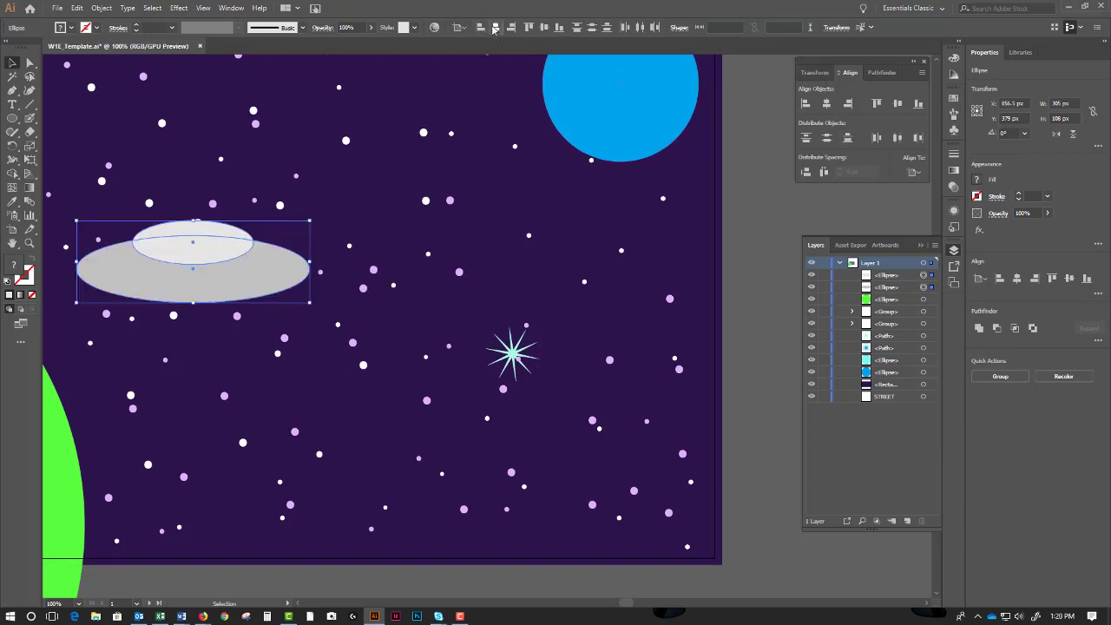
key("ctrl+z")
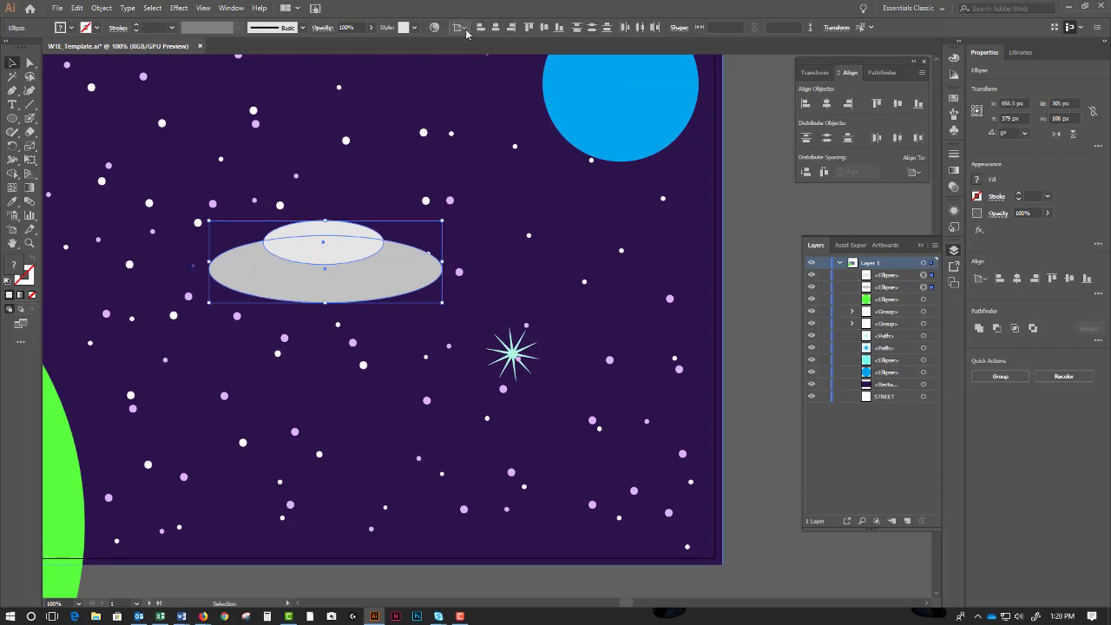
left_click(464, 29)
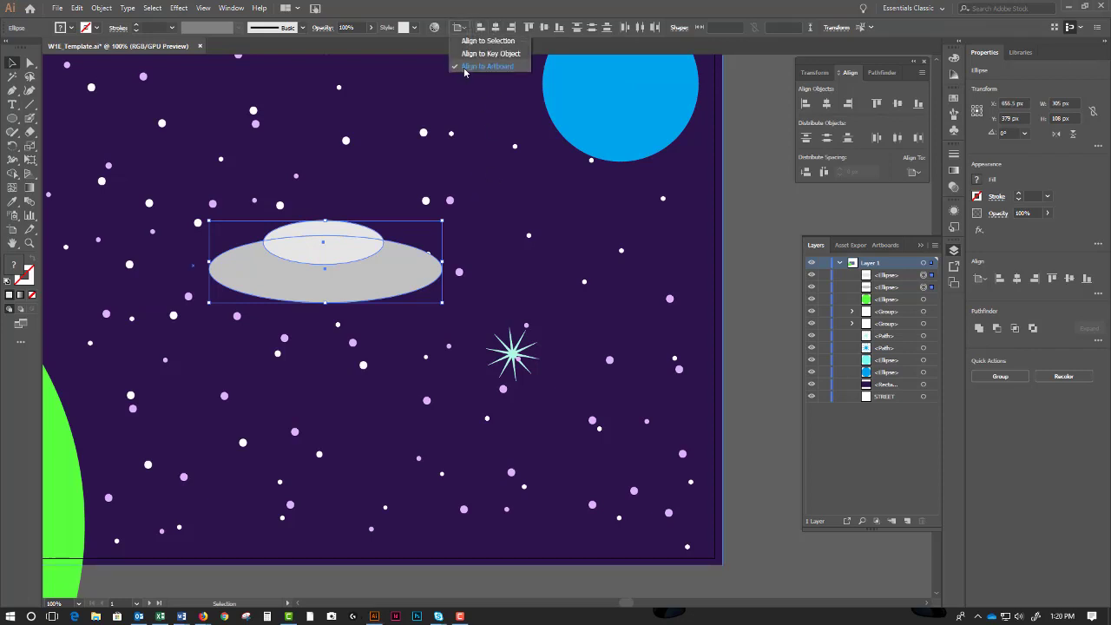
left_click(468, 45)
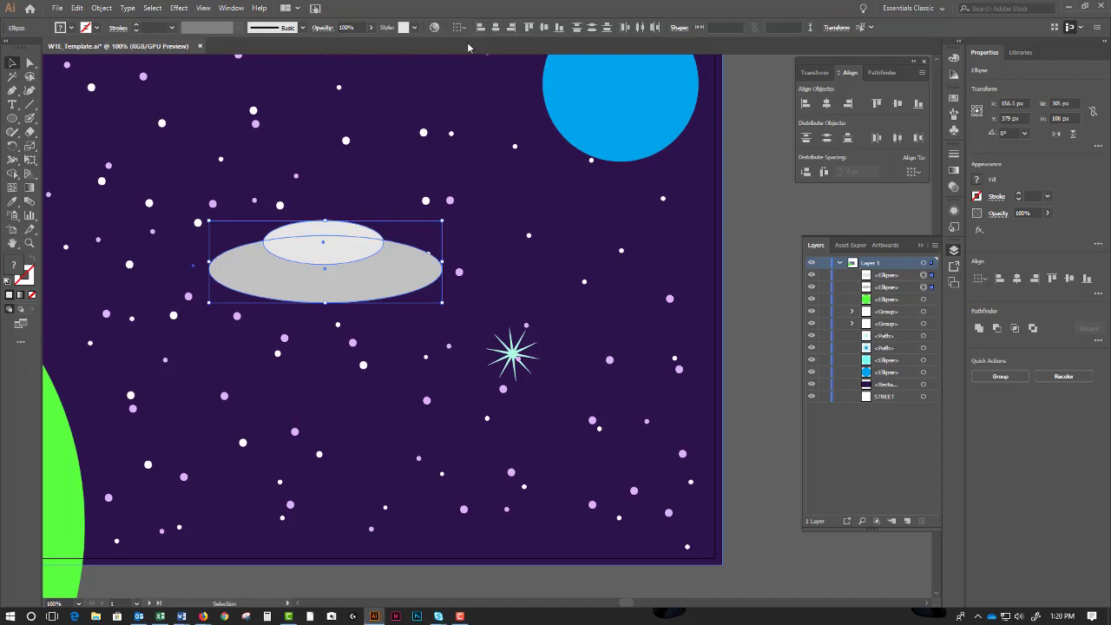
left_click(493, 29)
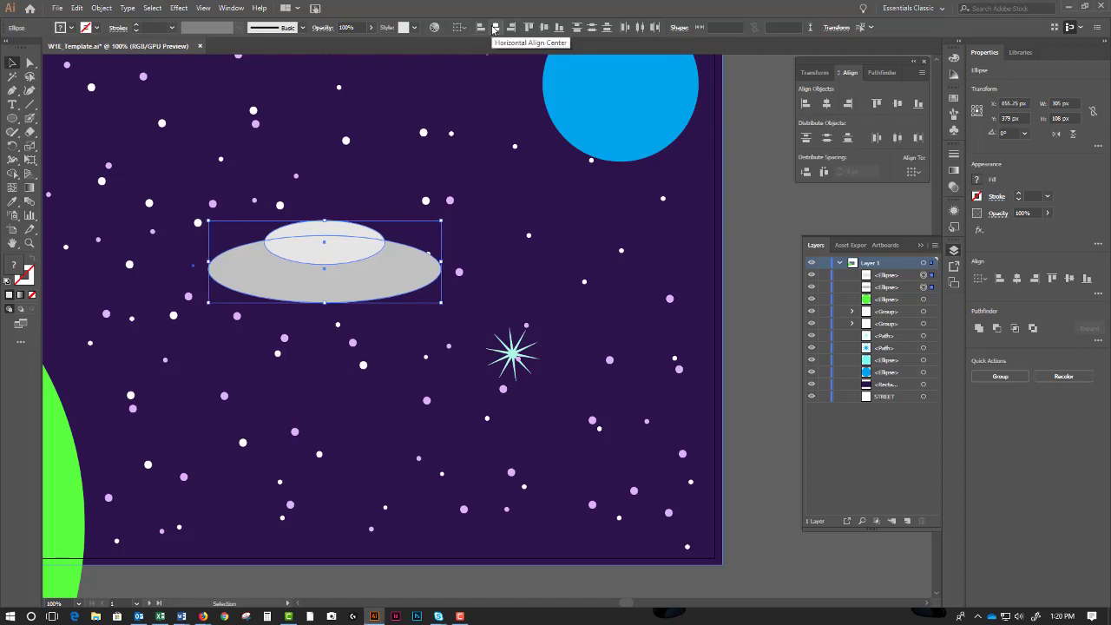
left_click(252, 310)
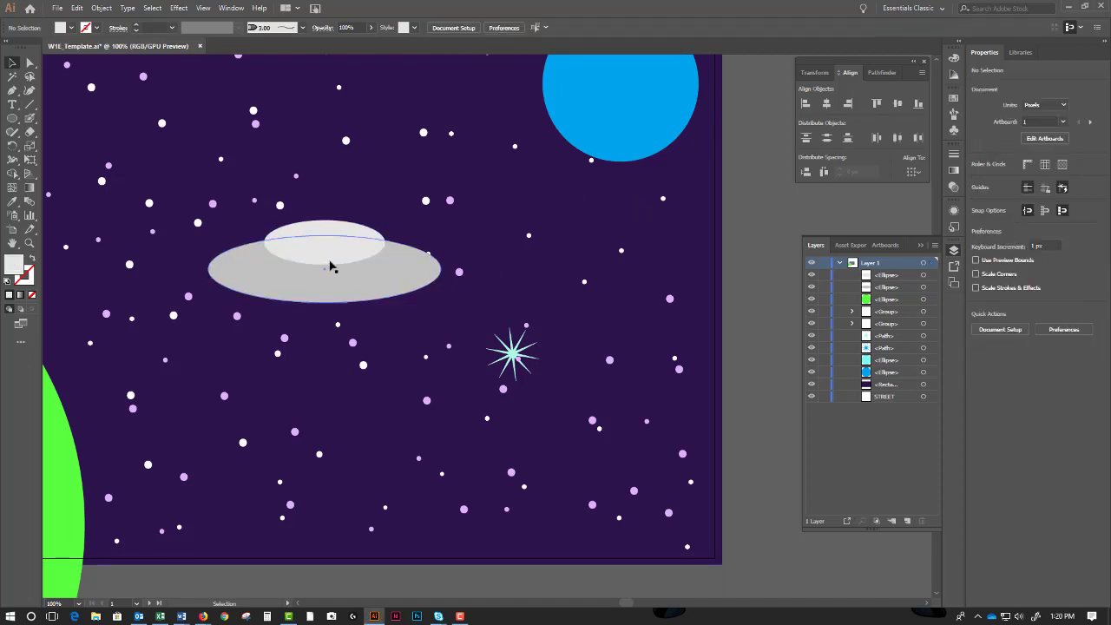
Draw a thin ellipse about 71 by 13 px inside the light grey dome near its upper edge.
left_click_drag(291, 252, 489, 278)
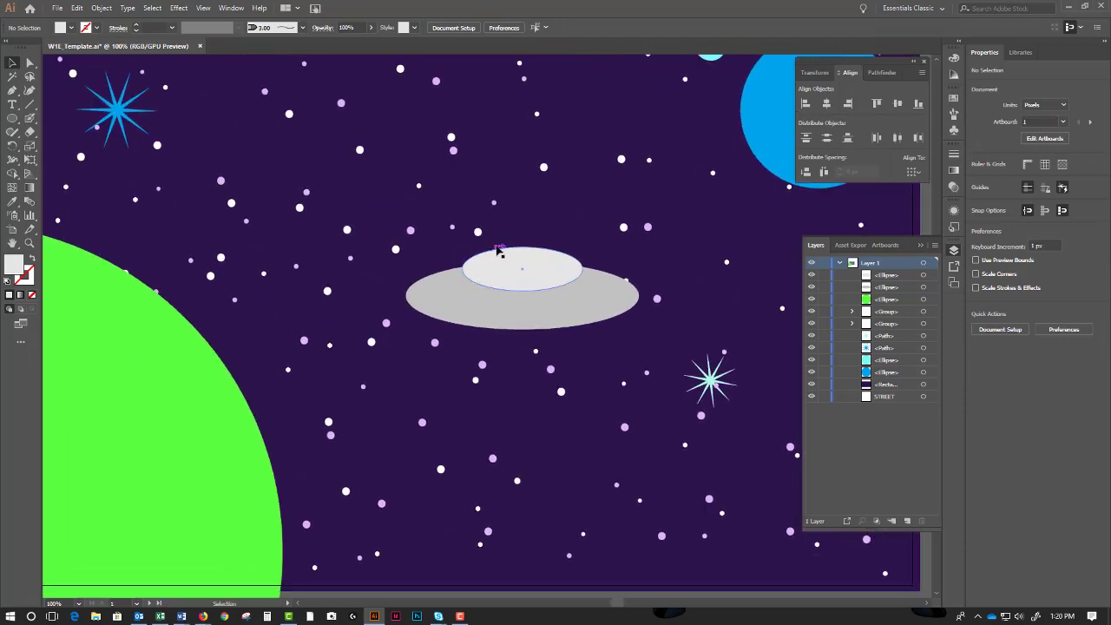
key("a")
key("ctrl+plus")
key("ctrl+plus")
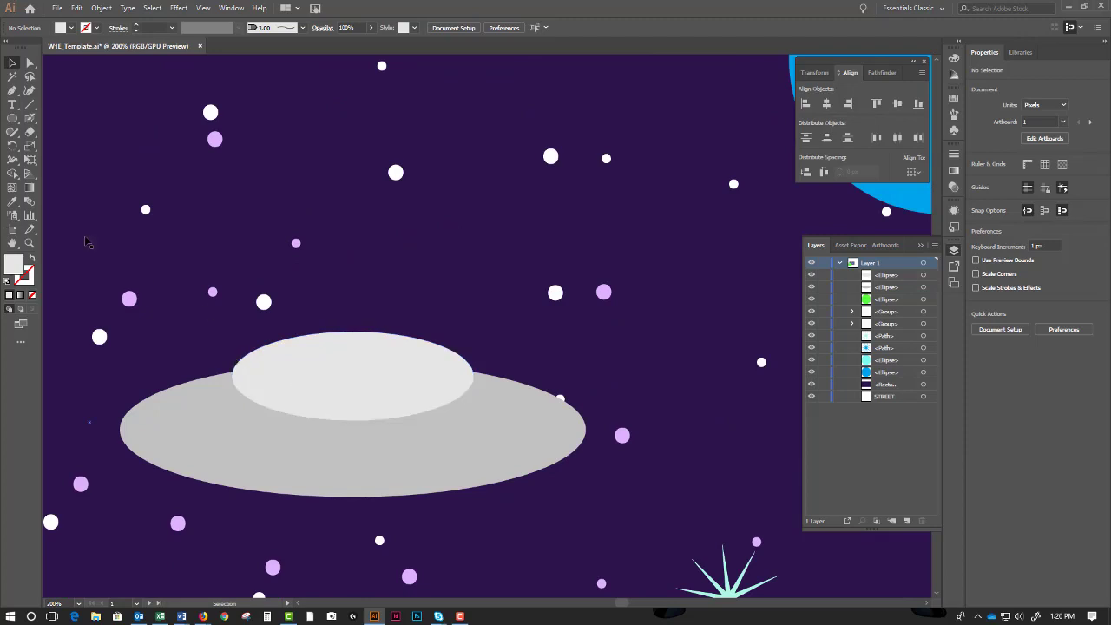
left_click(12, 118)
left_click_drag(314, 343, 411, 357)
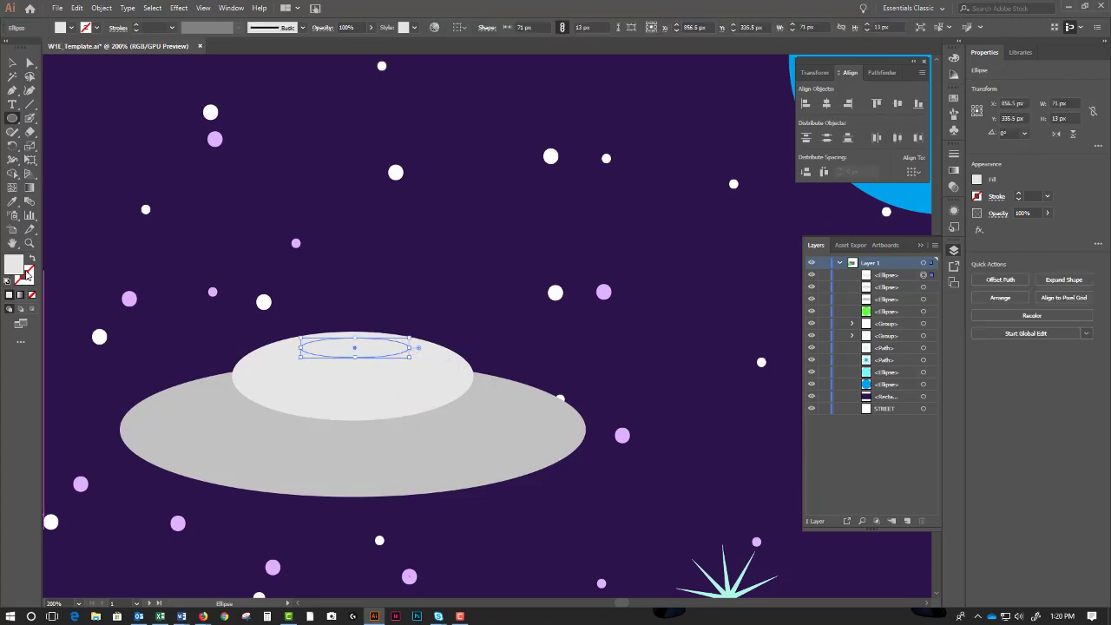
Fill the thin highlight ellipse near the dome's upper edge with white FFFFFF and deselect it.
double_click(14, 265)
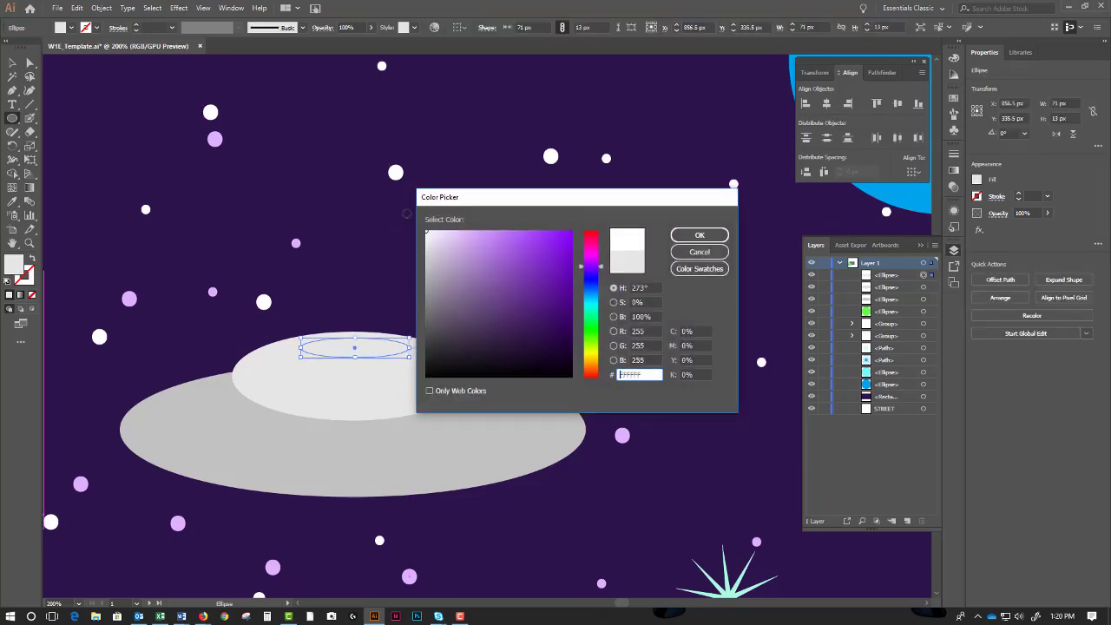
left_click(694, 235)
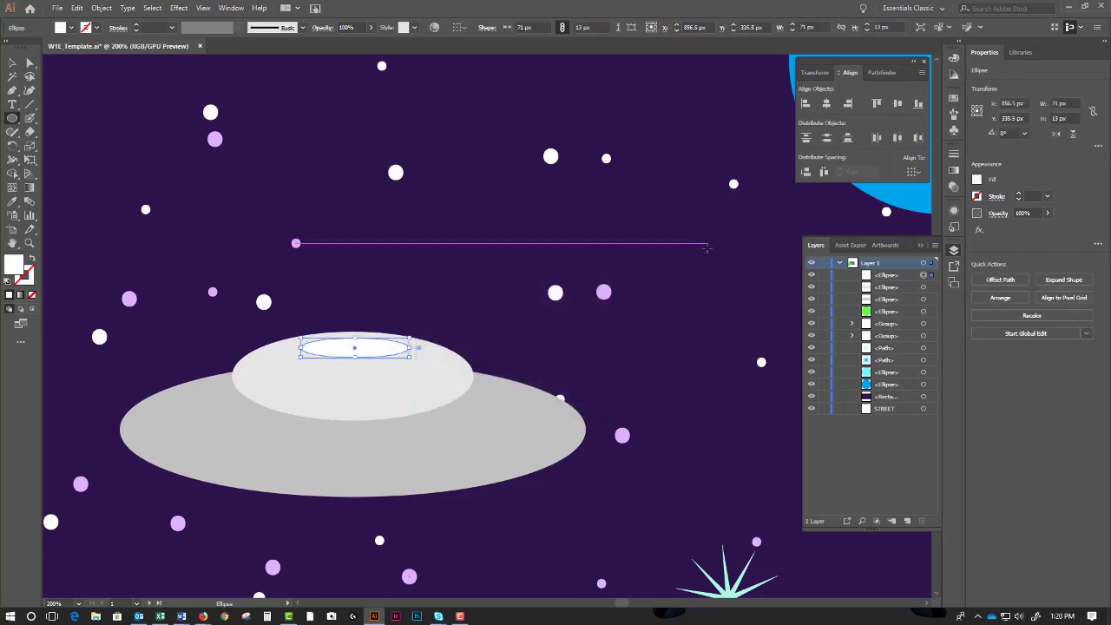
left_click(11, 65)
left_click(248, 219)
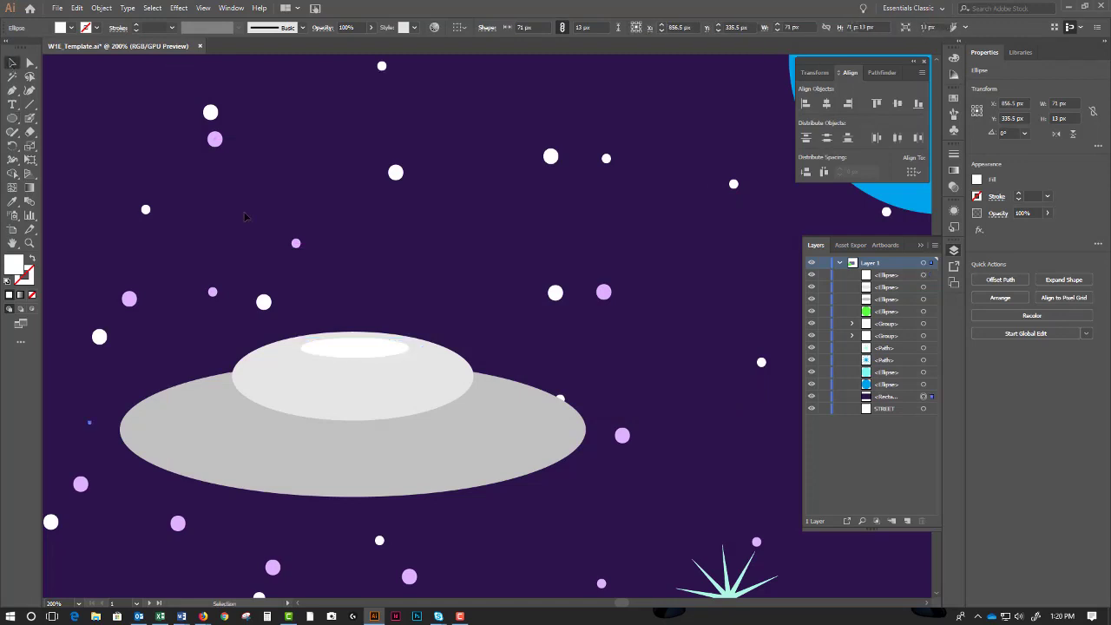
Fill the saucer's large grey ellipse with pale green B7FFA6, change it to a bright saturated green, and deselect it.
left_click(324, 484)
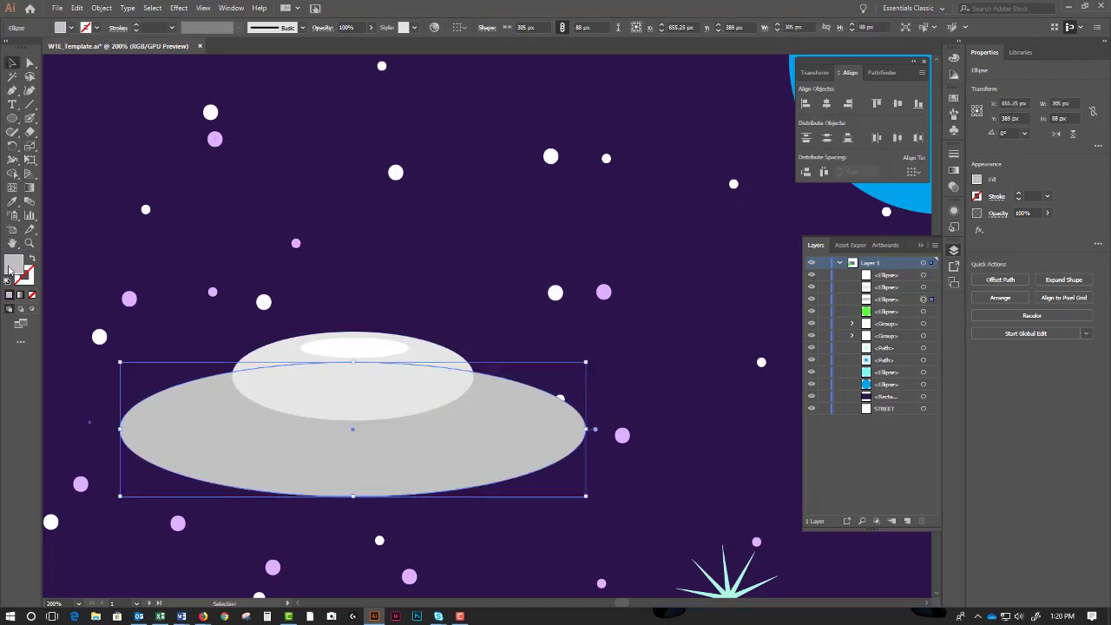
double_click(13, 264)
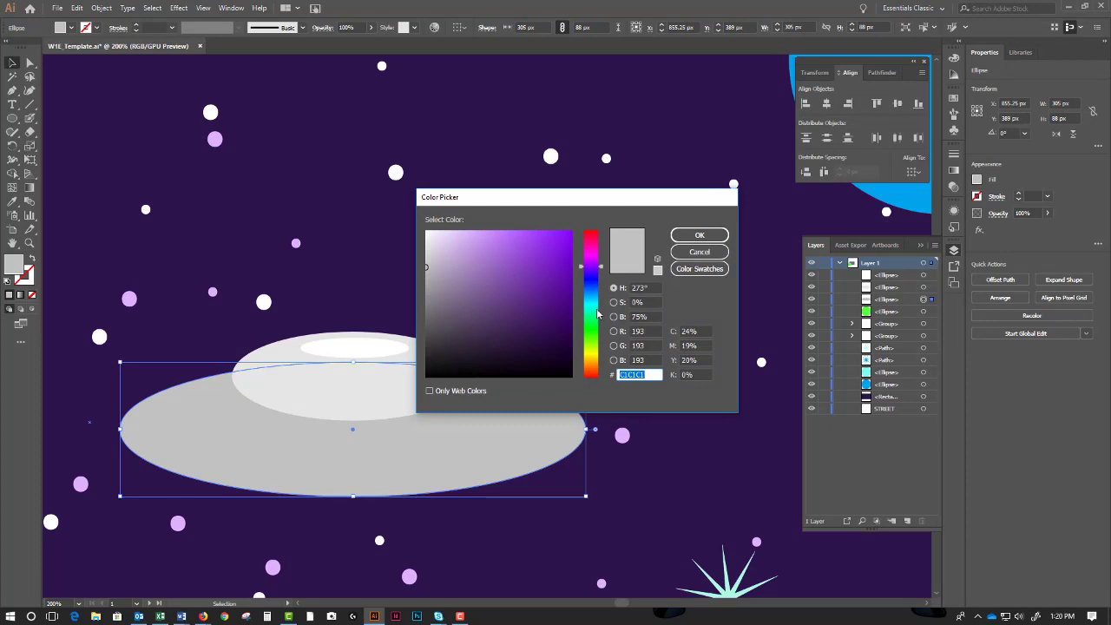
left_click(594, 337)
left_click_drag(550, 279, 476, 231)
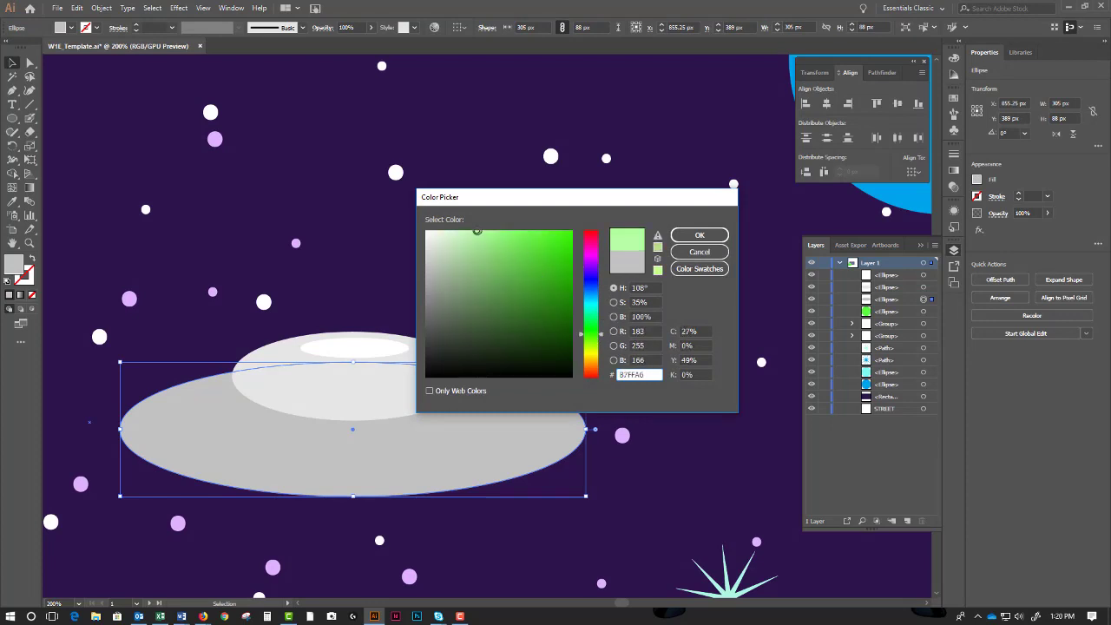
left_click(686, 235)
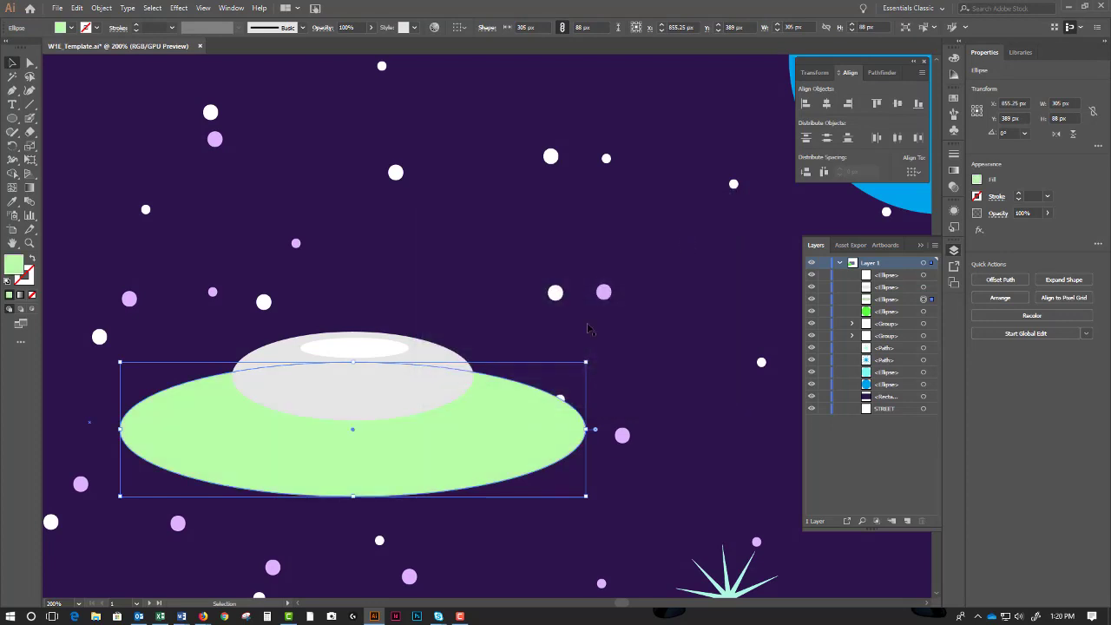
double_click(14, 263)
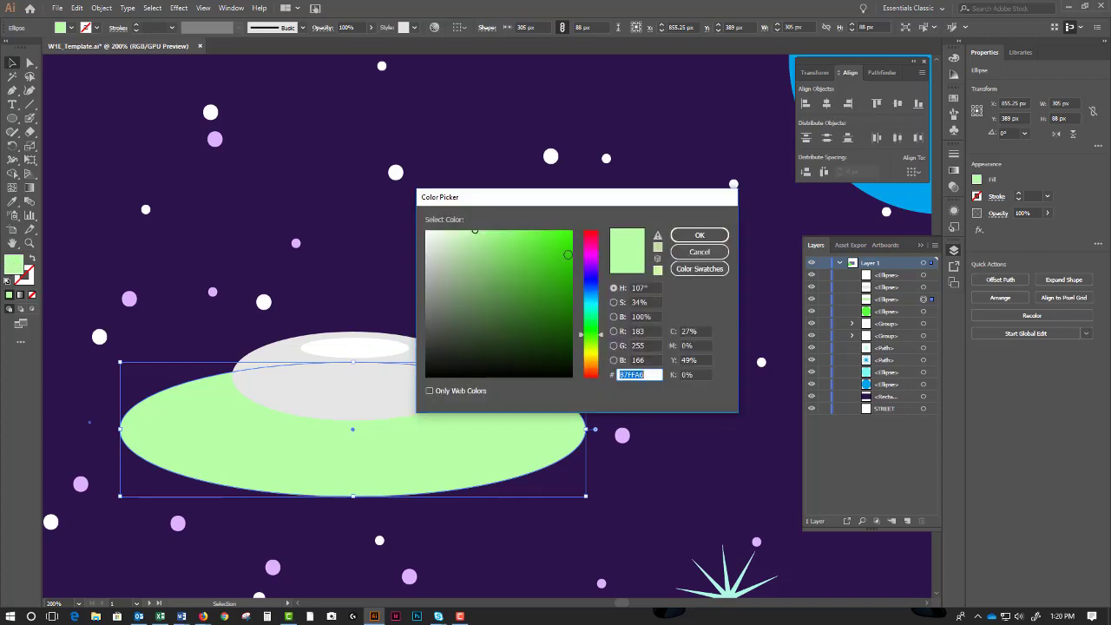
left_click_drag(562, 257, 569, 234)
left_click(686, 237)
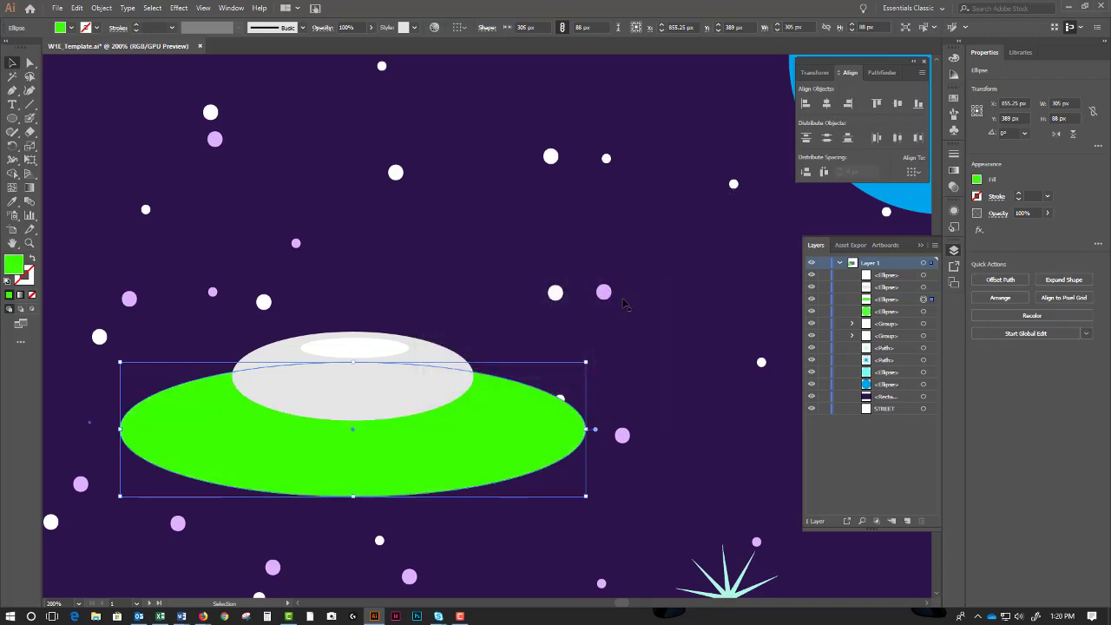
left_click(624, 300)
Draw a circle about 16 px wide on the upper left rim of the green saucer ellipse.
left_click(461, 361, "alt")
key("ctrl+0")
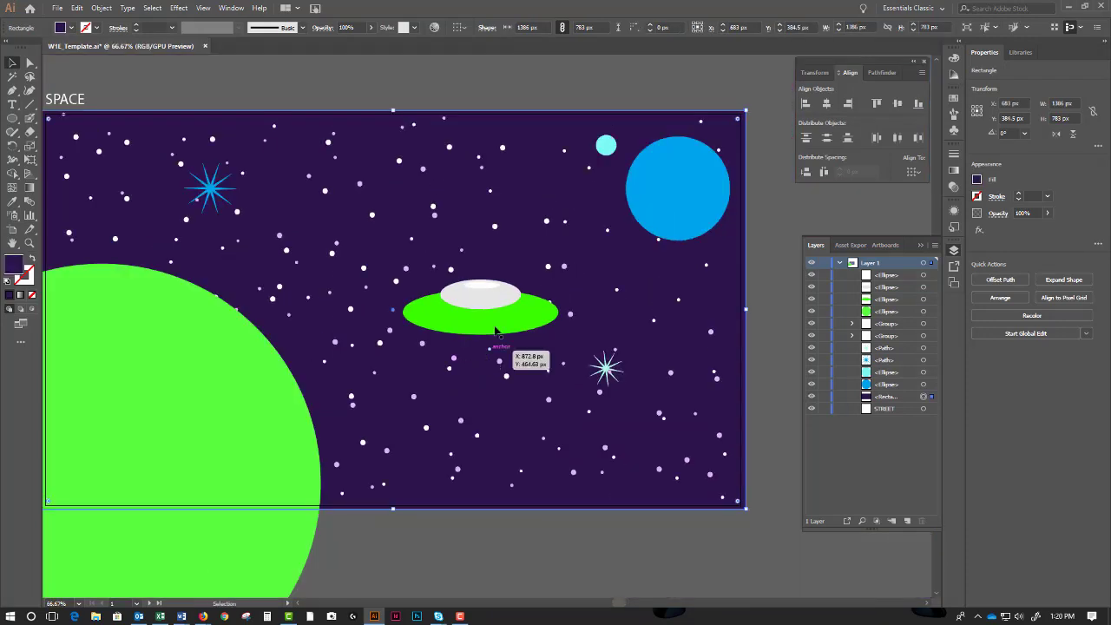
left_click(495, 310)
left_click(446, 389)
key("ctrl+equal")
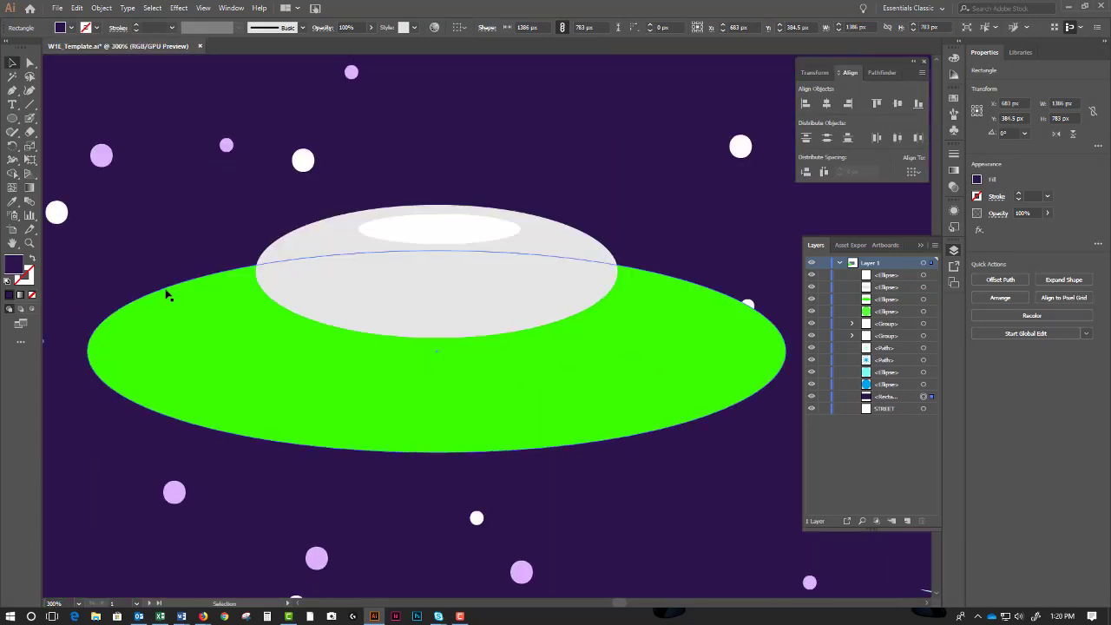
key("l")
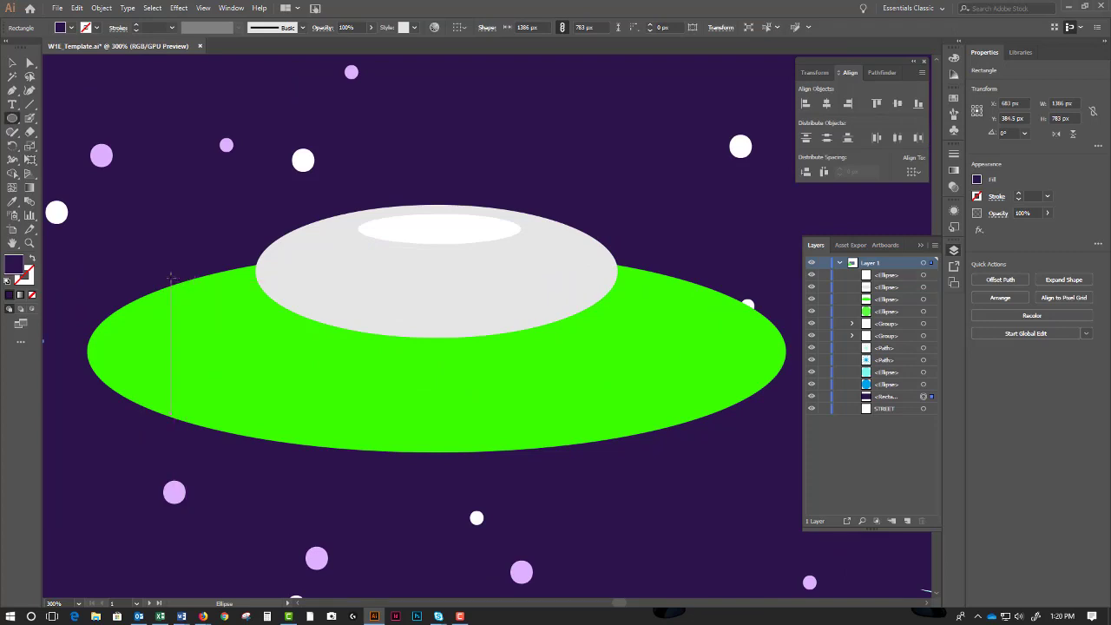
mouse_move(171, 278)
left_mouse_down()
mouse_move(173, 303)
mouse_move(168, 273)
mouse_move(187, 309)
left_mouse_up()
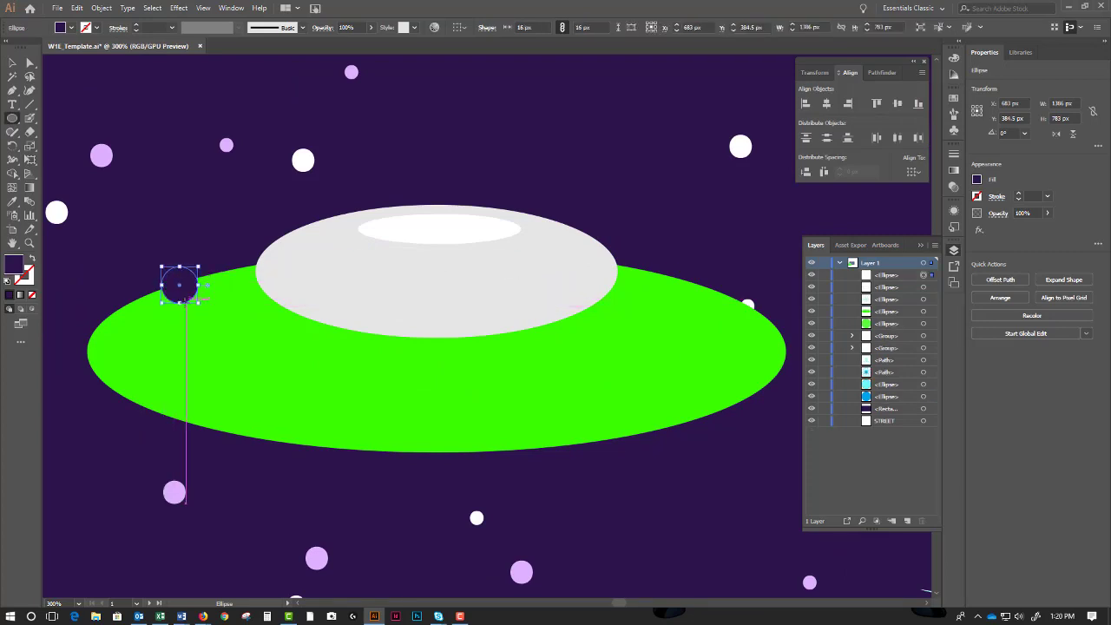
Fill the small circle on the saucer's rim with white FFFFFF.
double_click(14, 266)
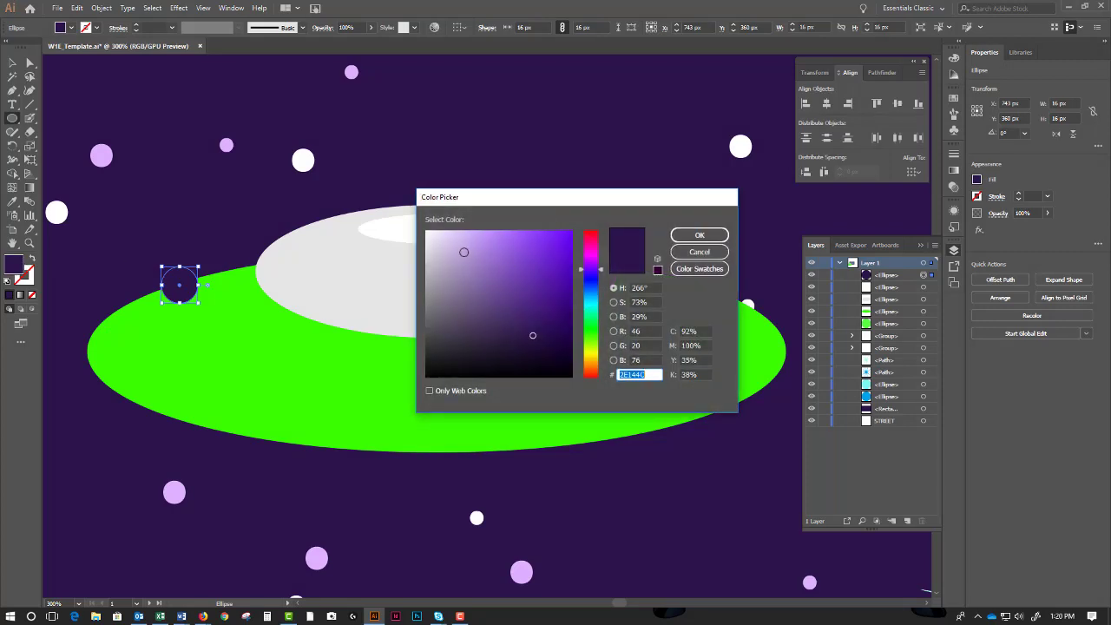
type("ffffff")
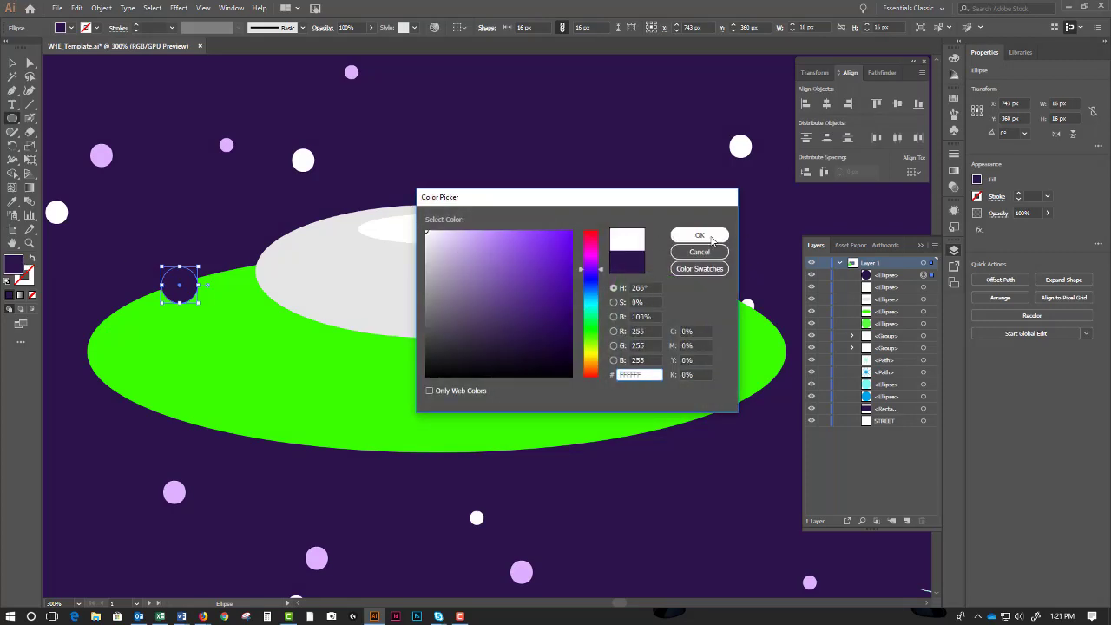
left_click(699, 235)
key("v")
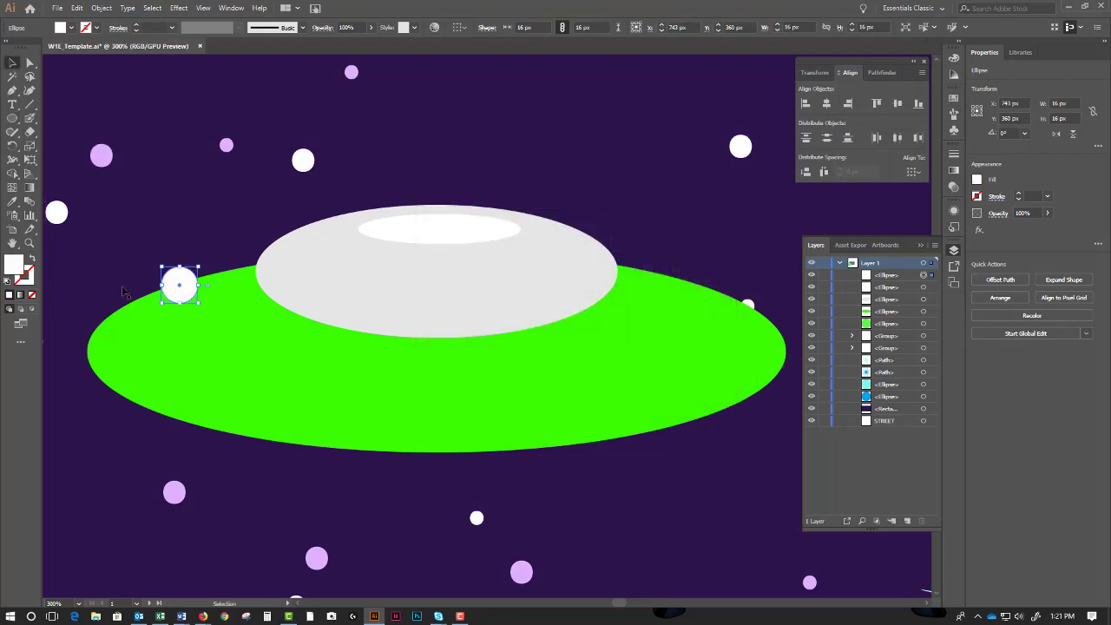
Give the small white rim circle a dark green stroke and deselect it.
double_click(21, 270)
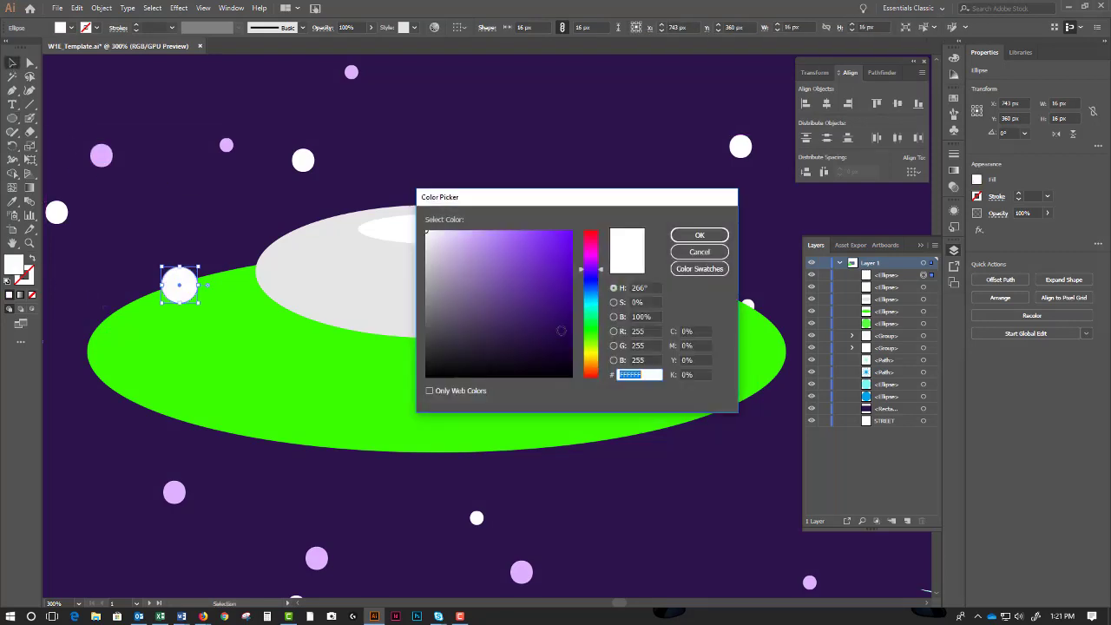
left_click(699, 252)
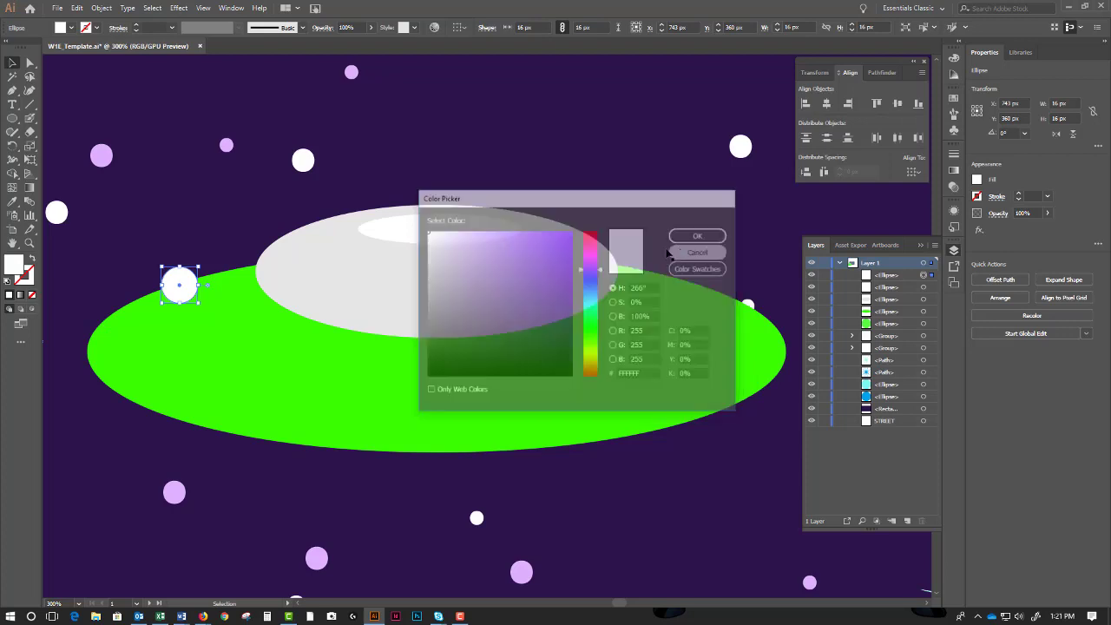
left_click(32, 274)
double_click(32, 279)
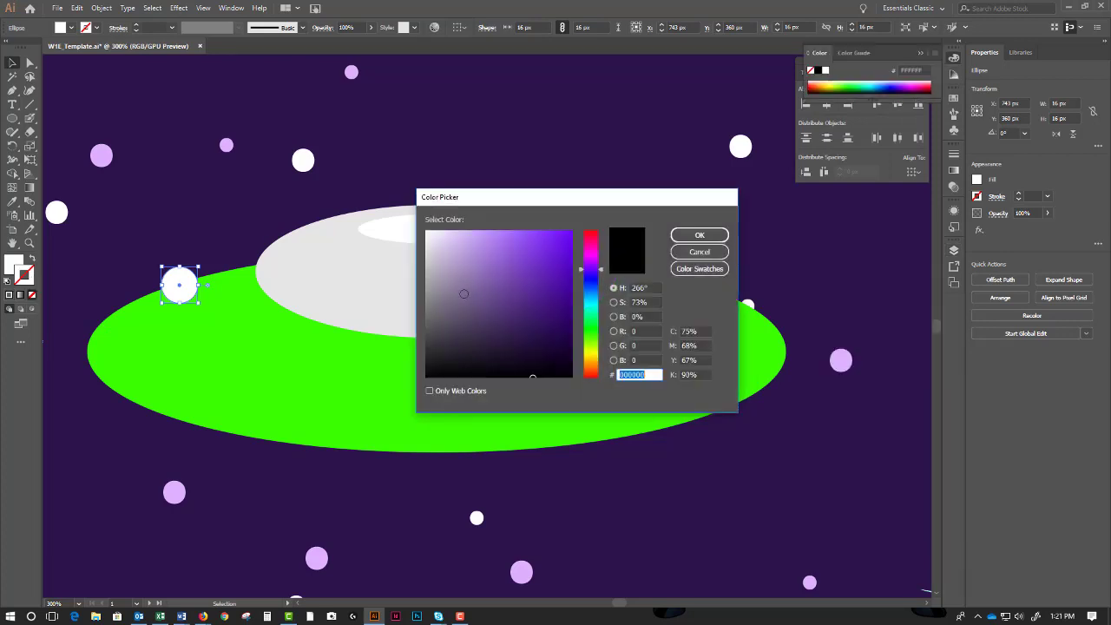
left_click(593, 347)
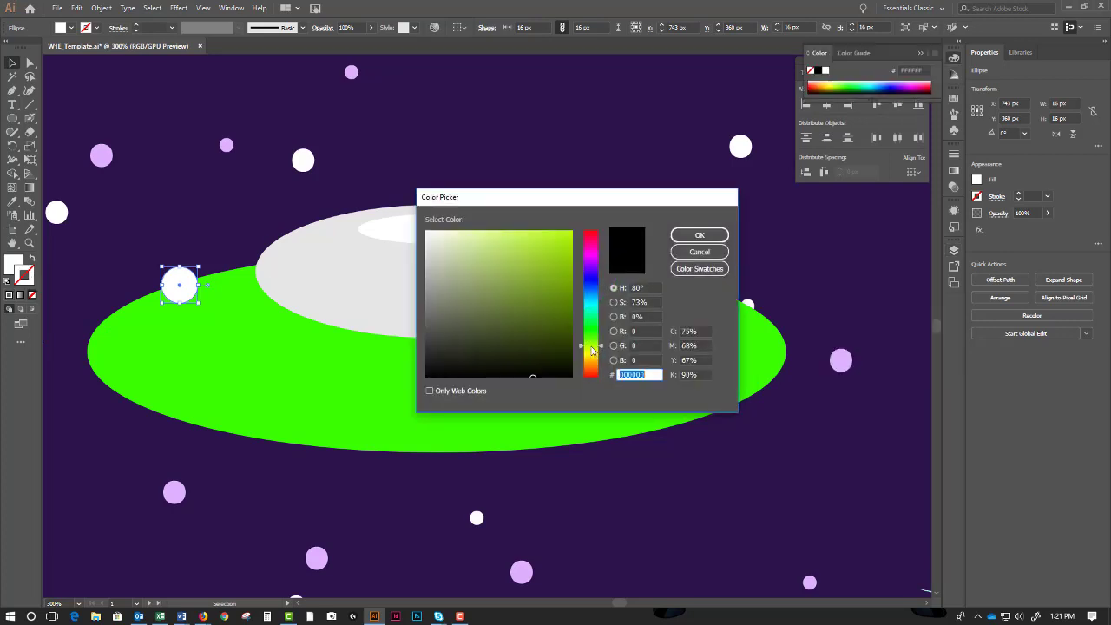
left_click_drag(592, 350, 593, 333)
left_click(568, 301)
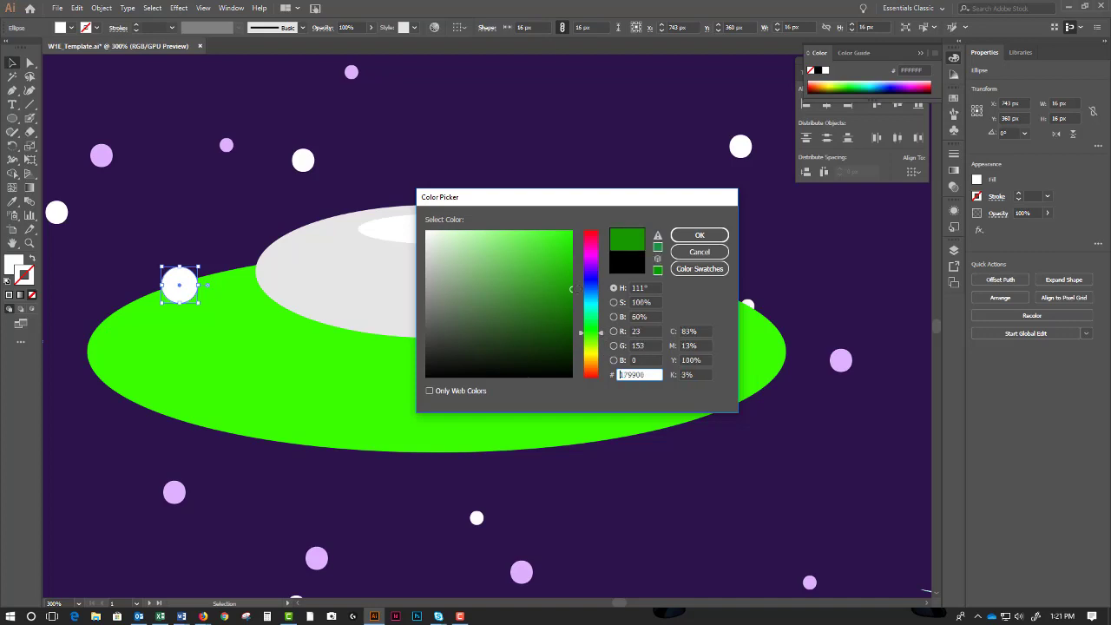
left_click(699, 235)
left_click(194, 231)
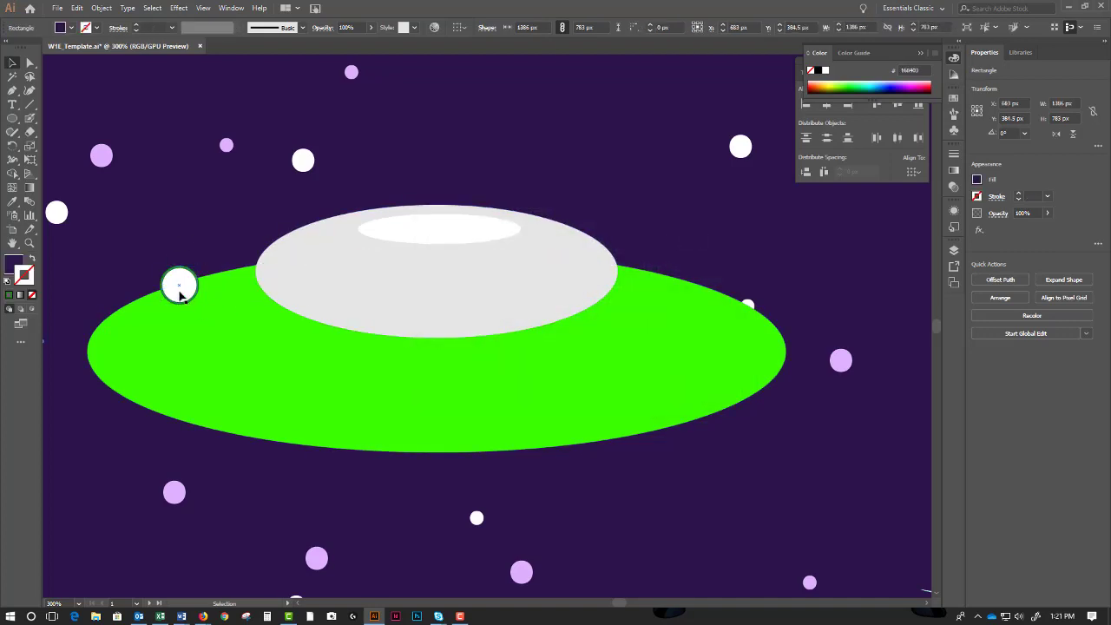
left_click_drag(179, 295, 218, 336)
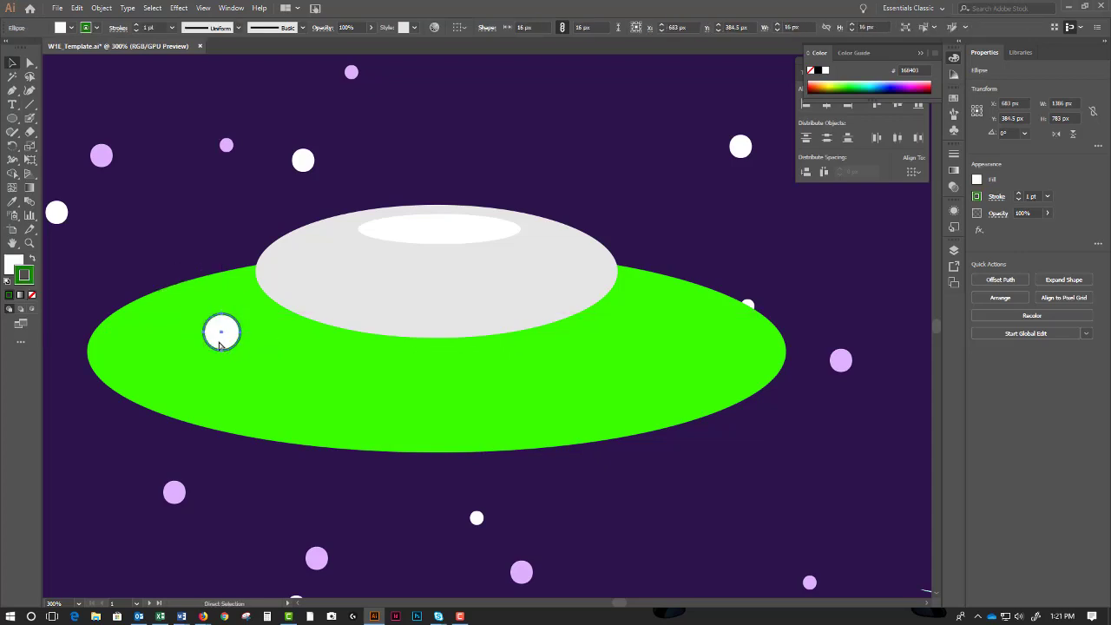
key("ctrl+z")
key("ctrl+=")
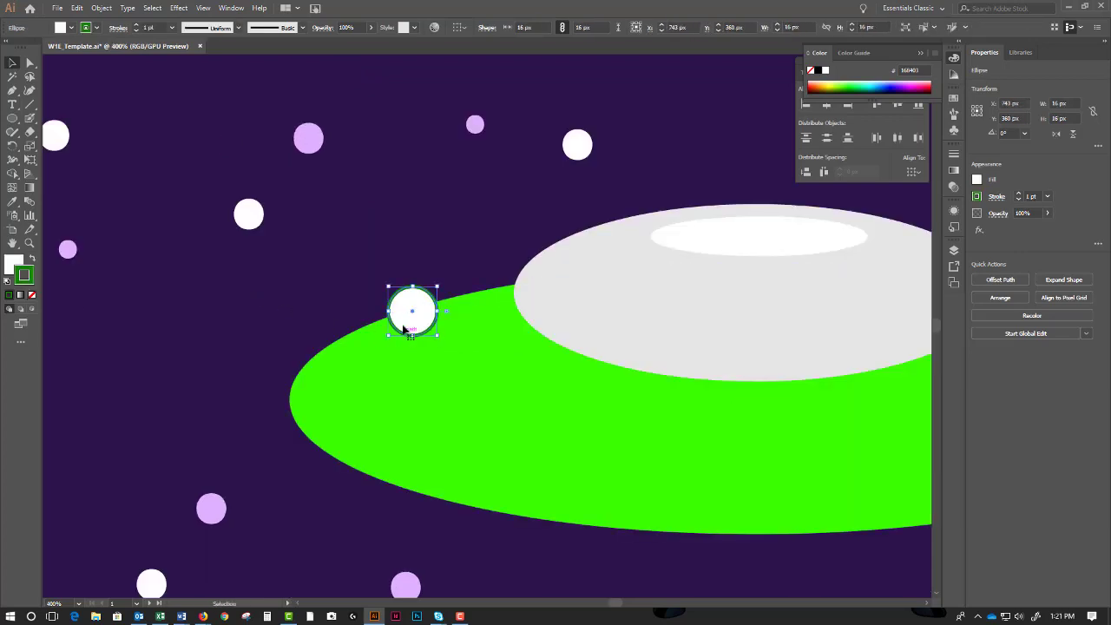
left_click(16, 265)
double_click(15, 264)
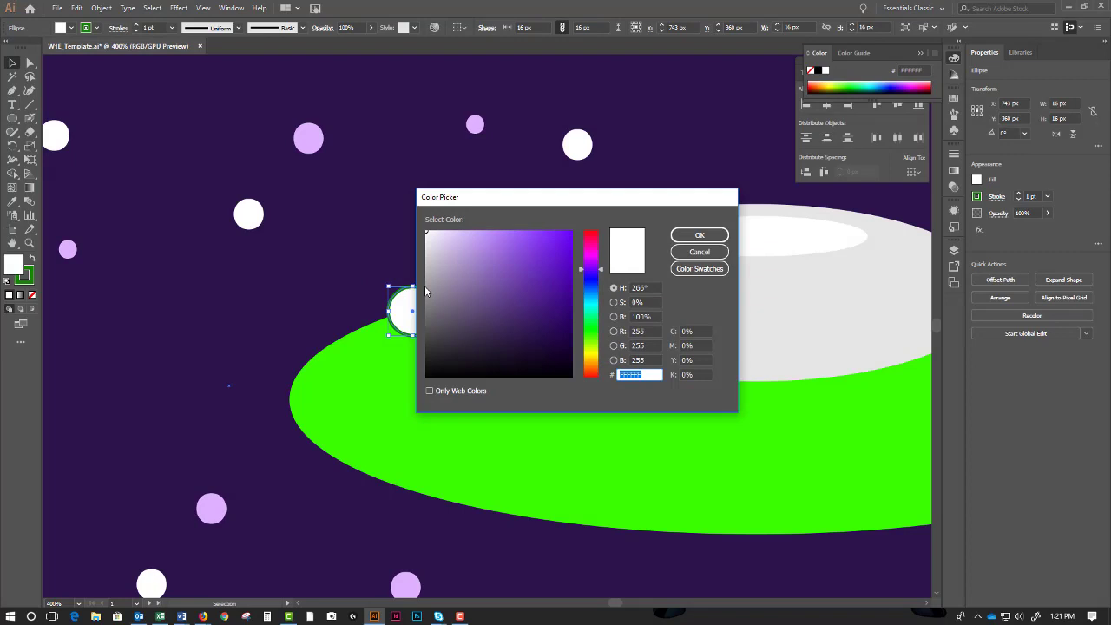
left_click(694, 252)
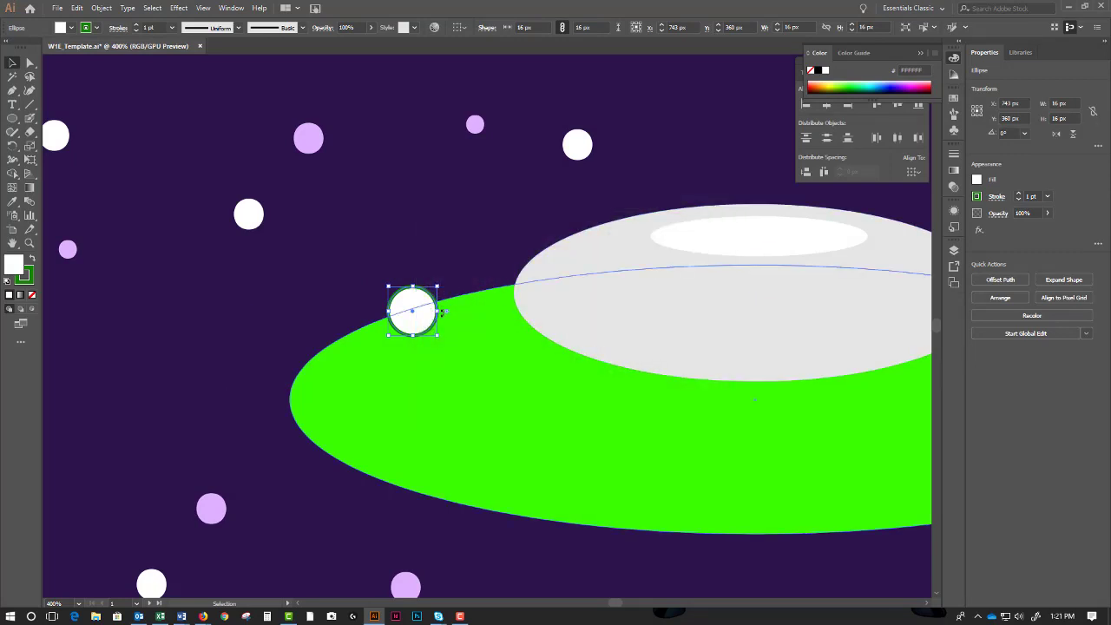
Copy the saucer dome's light grey fill onto the small rim circle with the Eyedropper.
key("i")
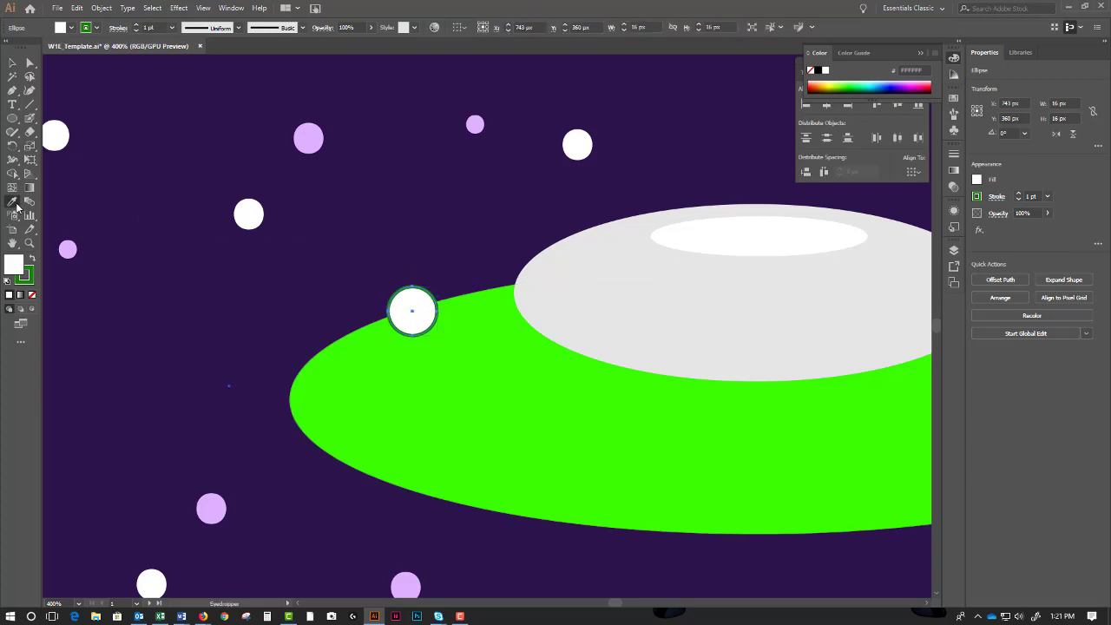
left_click(661, 327)
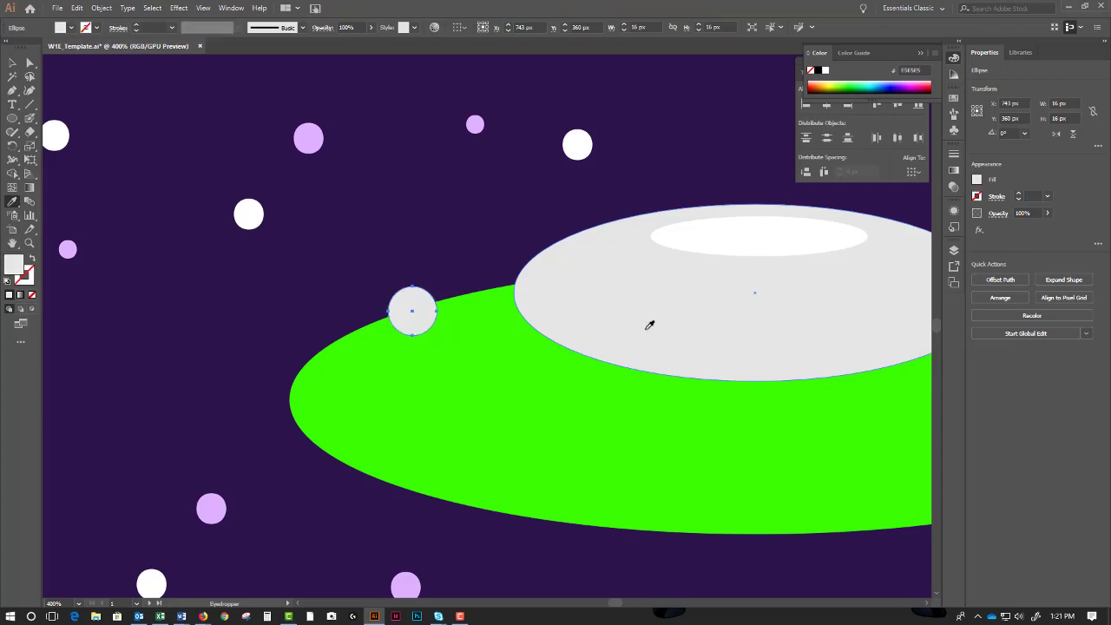
key("v")
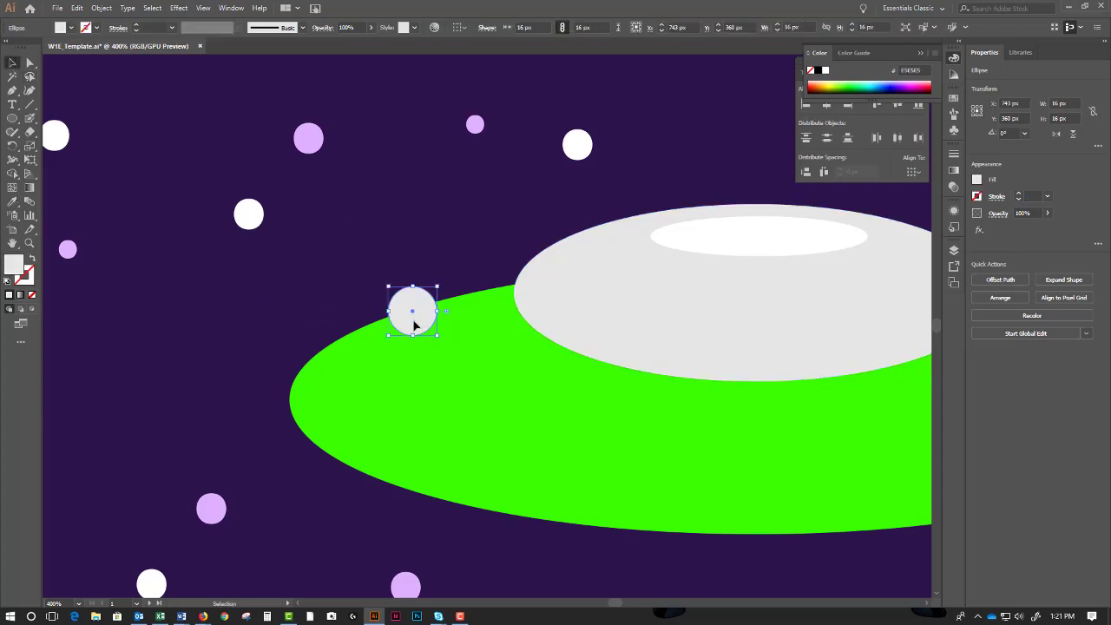
Give the light grey rim circle a dark green stroke in 007F00 and deselect it.
double_click(29, 280)
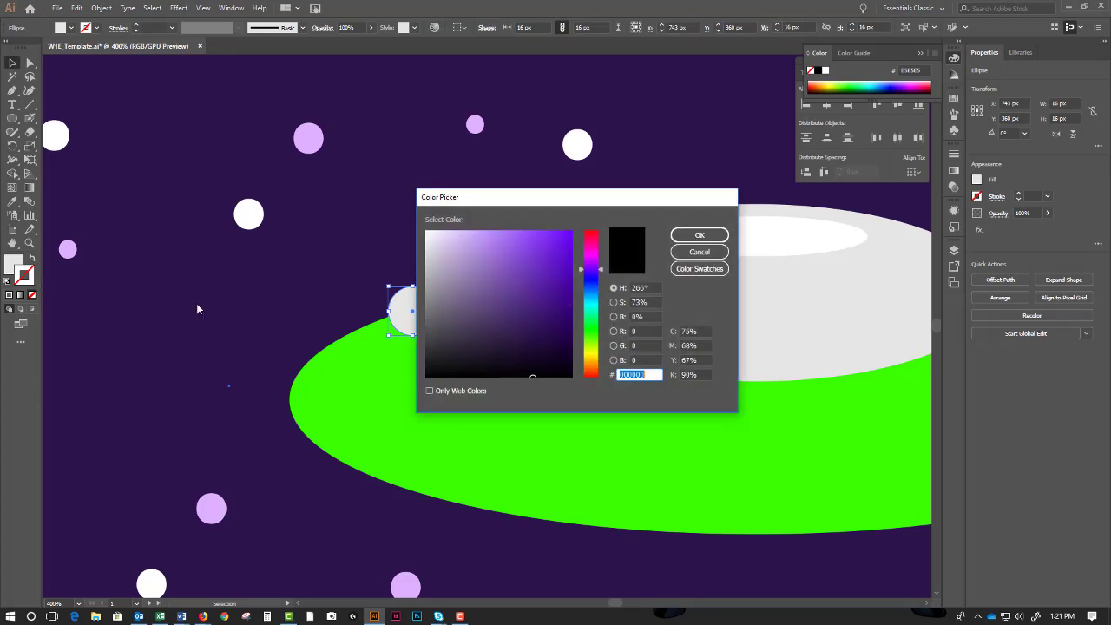
left_click(592, 331)
left_click(558, 290)
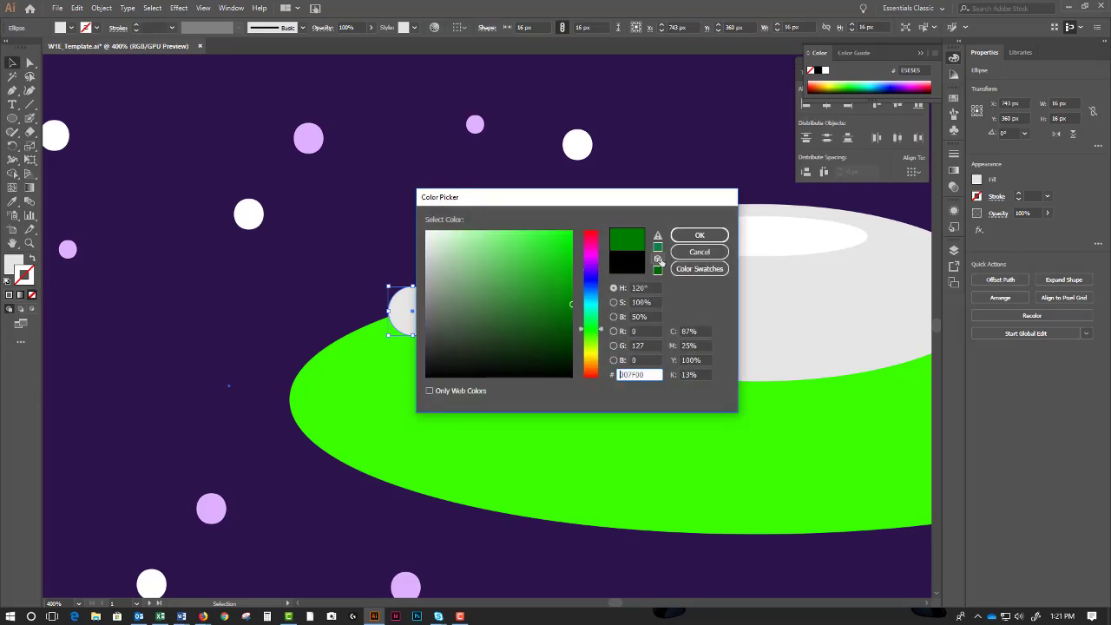
left_click(699, 234)
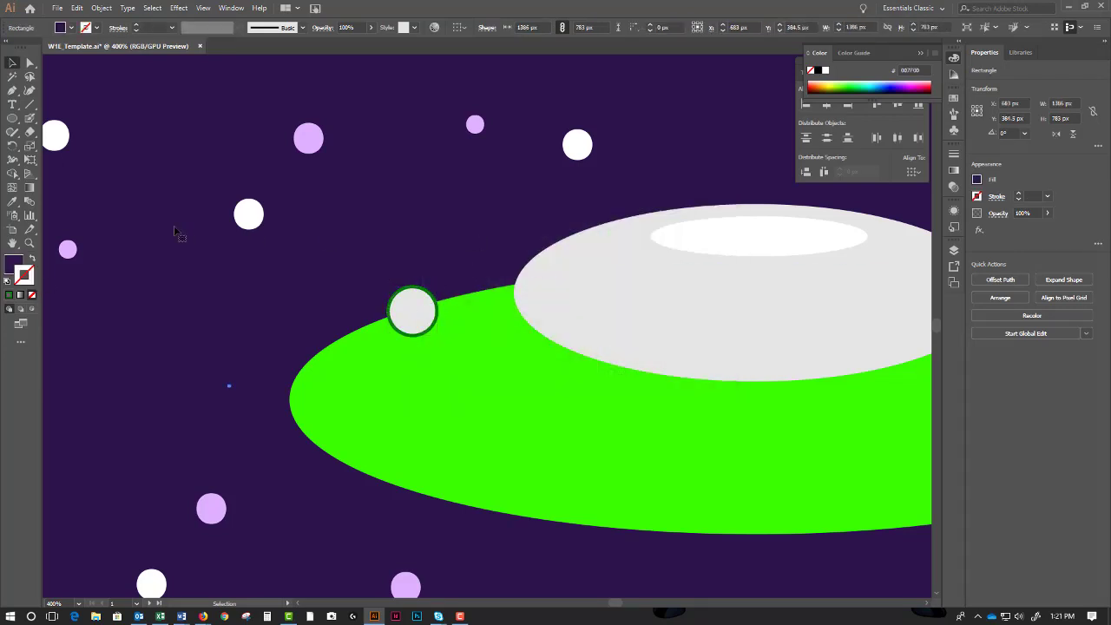
Draw a small circle about 8 px across at the centre of the light grey rim circle.
left_click(11, 120)
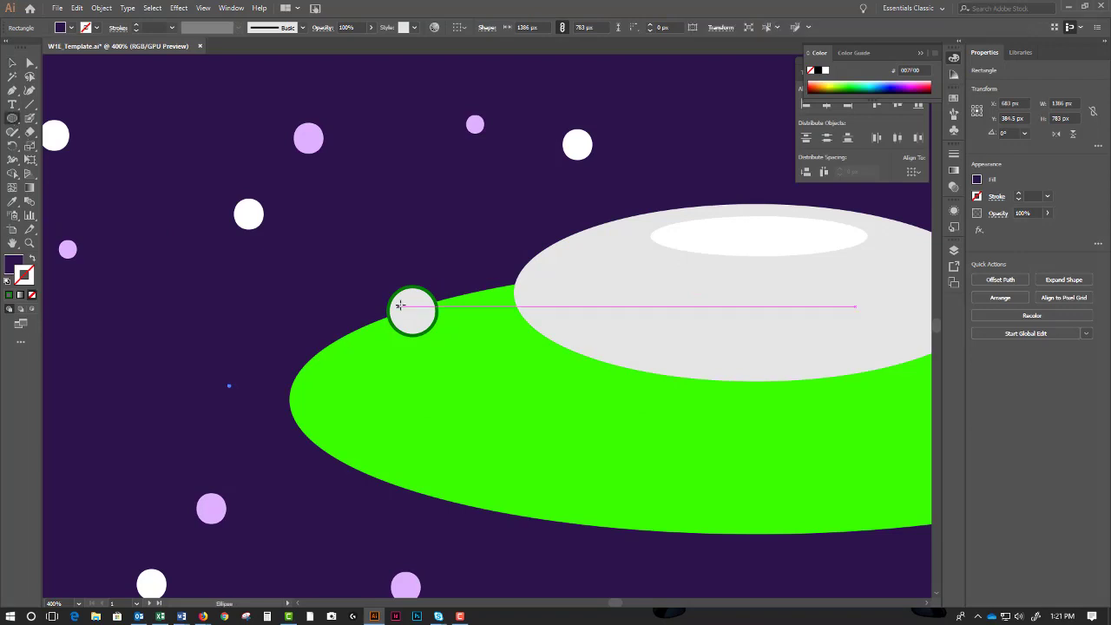
left_click_drag(408, 309, 420, 314)
left_click_drag(419, 313, 425, 322)
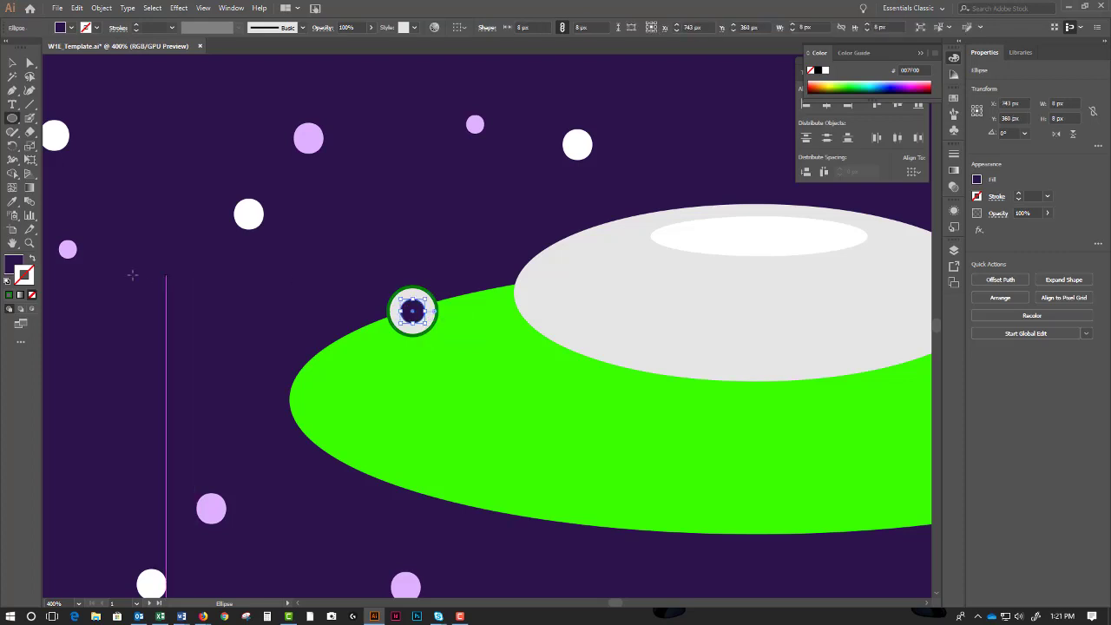
Fill the small inner circle with white FFFFFF and deselect it.
double_click(15, 264)
left_click(425, 229)
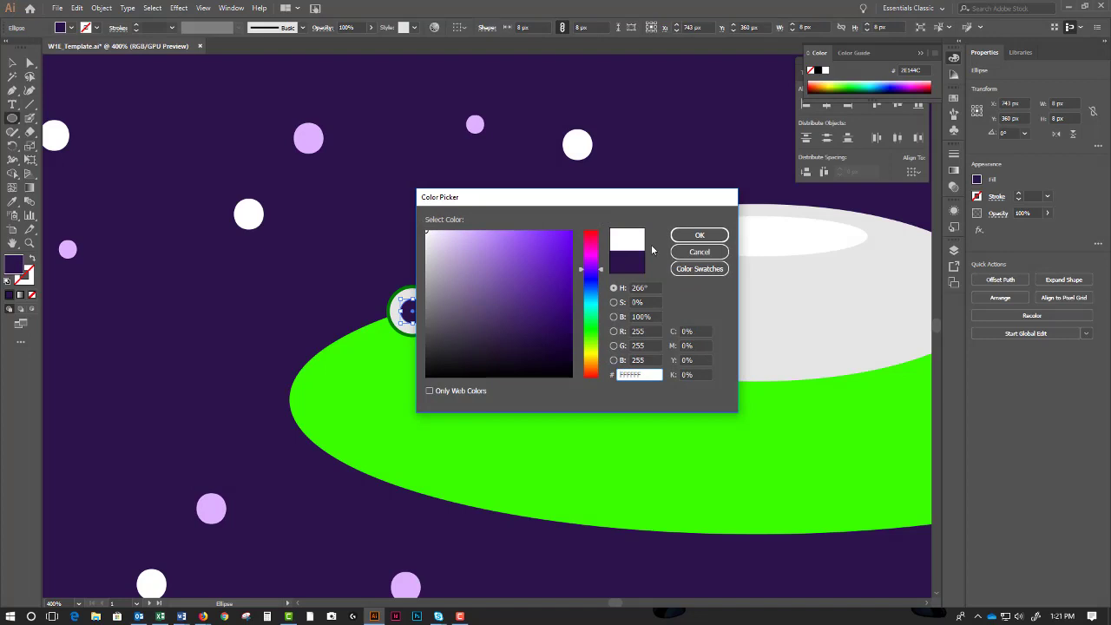
left_click(700, 234)
left_click(11, 64)
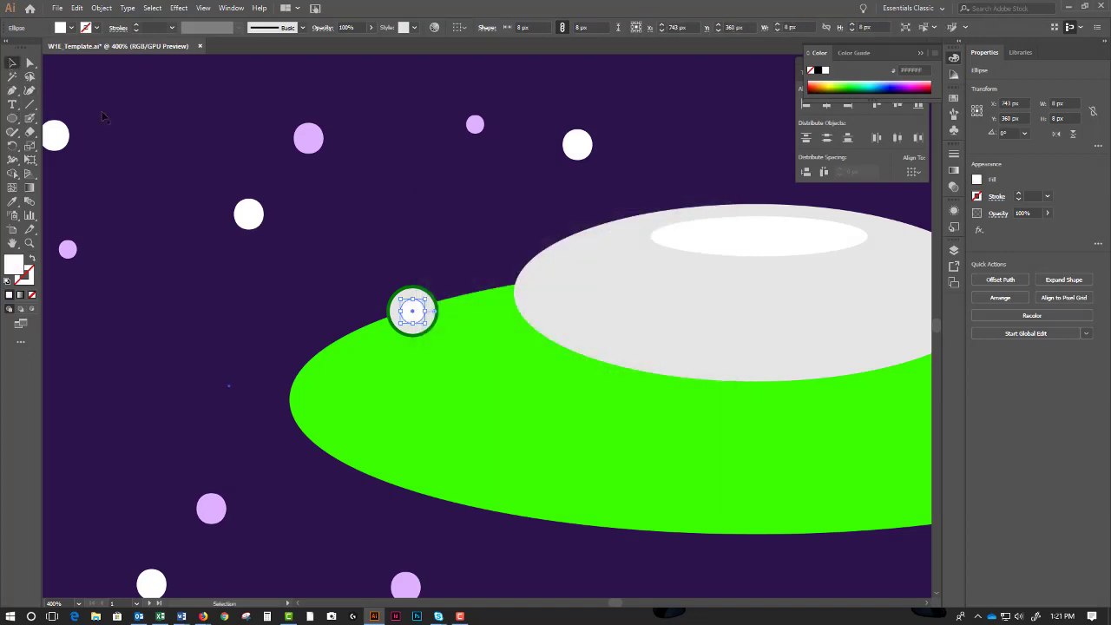
left_click(228, 384)
Group the light grey rim circle with its white inner circle.
key("ctrl+minus")
key("ctrl+minus")
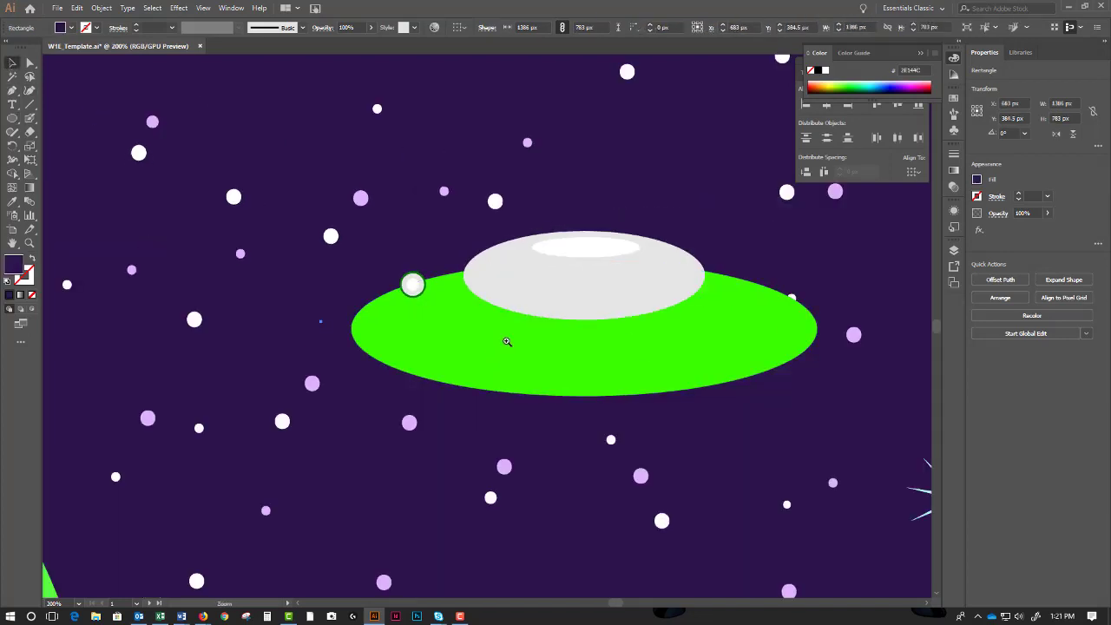
scroll(428, 299, "up", 3)
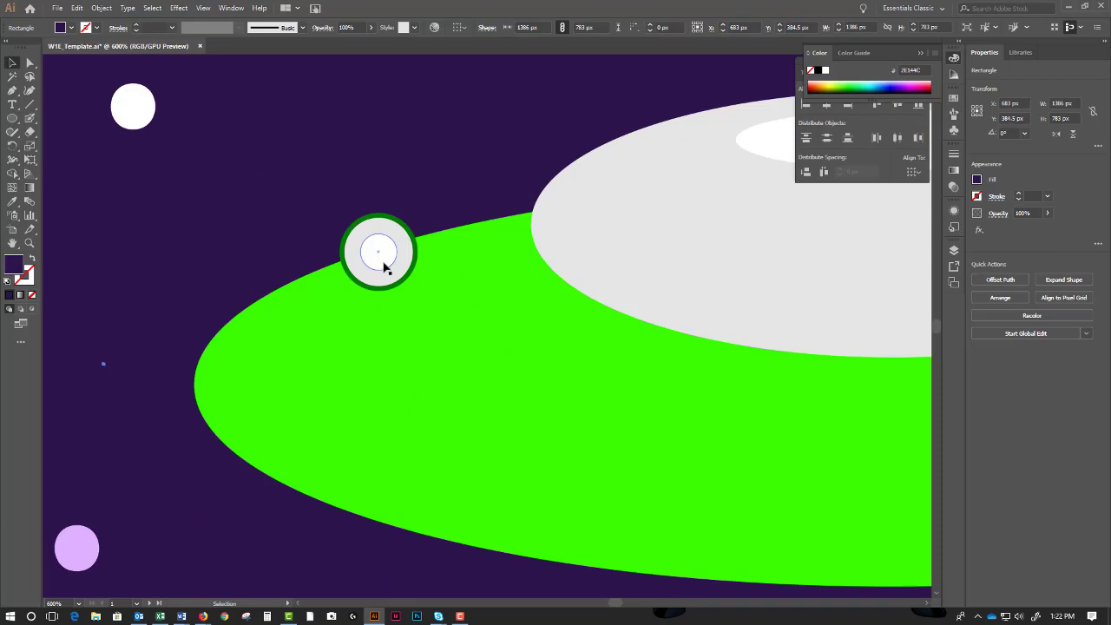
left_click(390, 230)
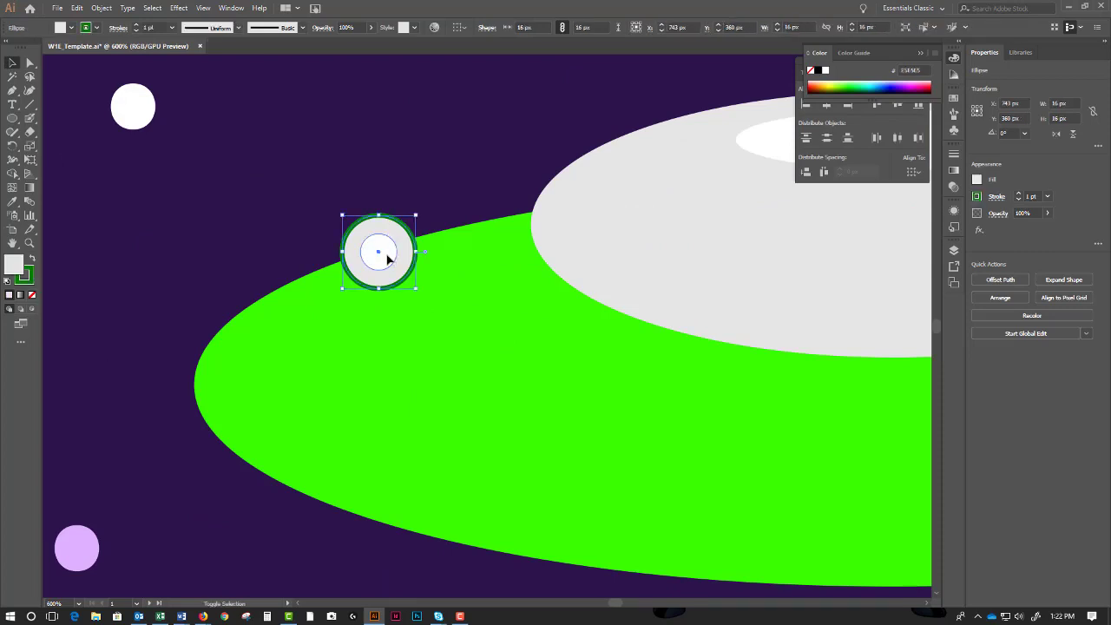
right_click(388, 259)
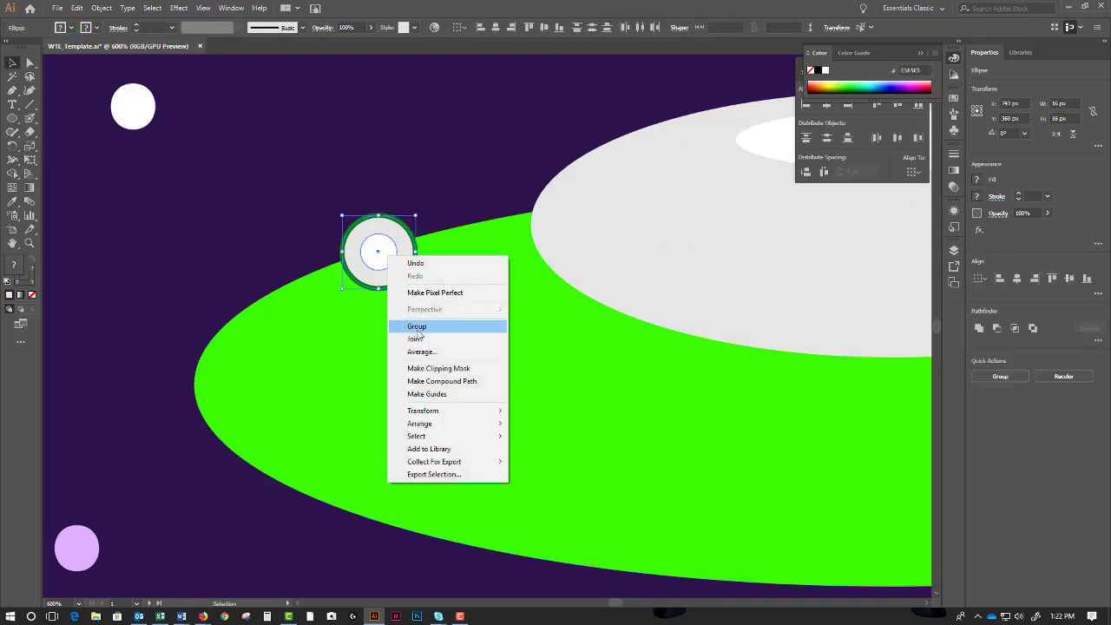
left_click(418, 328)
Duplicate the grouped light so five lights curve across the saucer's green body, and centre the front copy beneath the dome.
left_click_drag(397, 277, 537, 420)
key("ctrl+minus")
left_click_drag(617, 422, 316, 408)
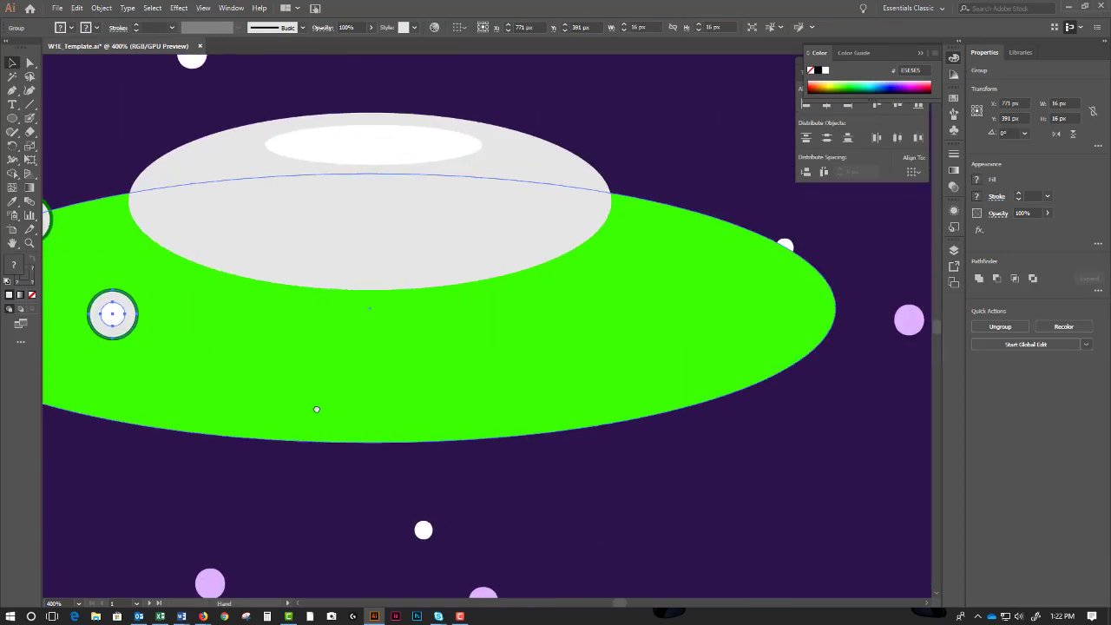
left_click_drag(134, 321, 736, 230)
left_click(569, 278, "ctrl+alt")
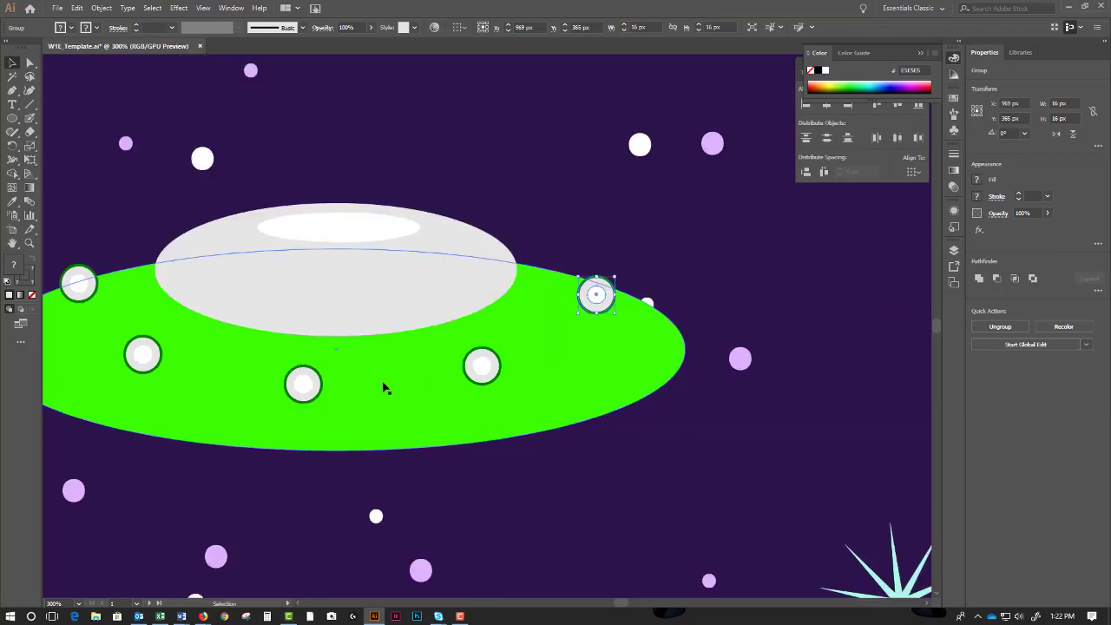
left_click_drag(309, 401, 343, 405)
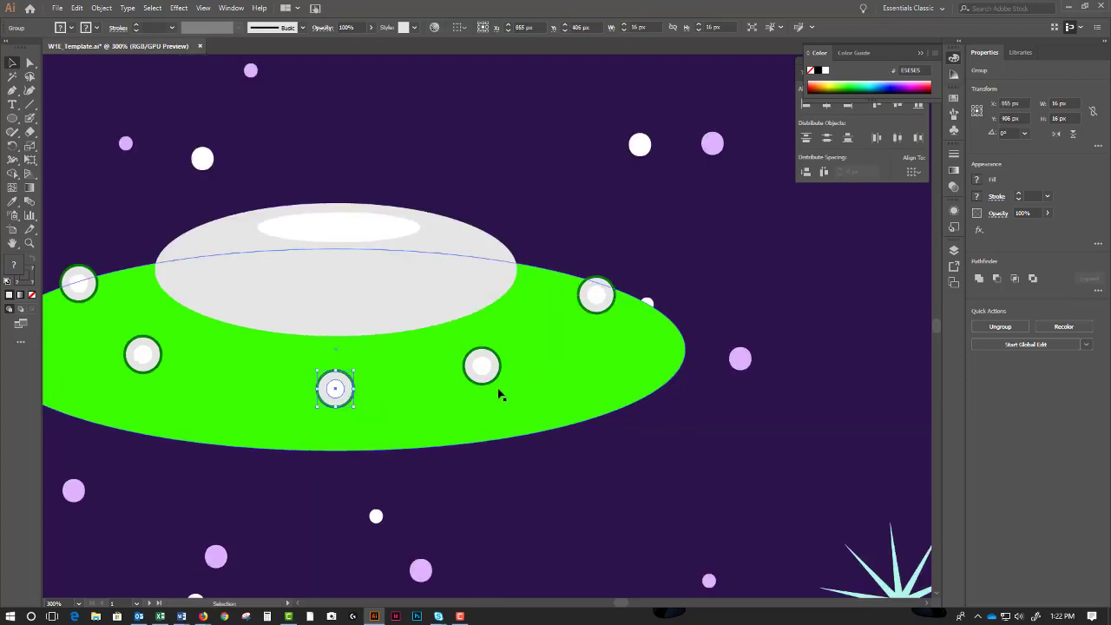
Distribute all five saucer lights evenly by their horizontal centres.
left_click(481, 366, "shift")
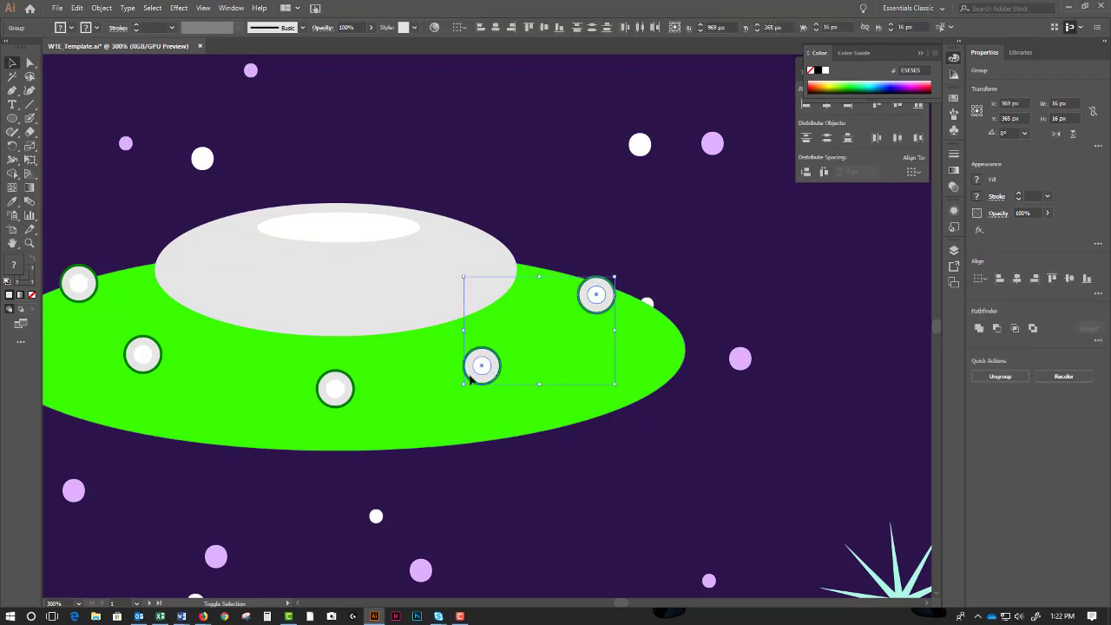
left_click(334, 388, "shift")
left_click(143, 355, "shift")
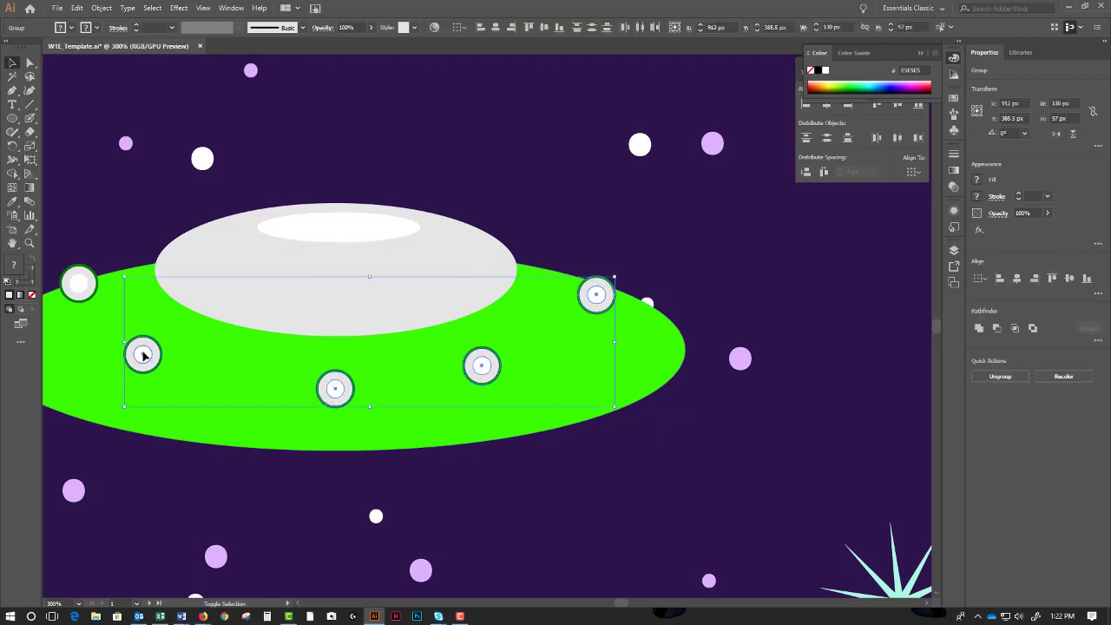
left_click(82, 286, "shift")
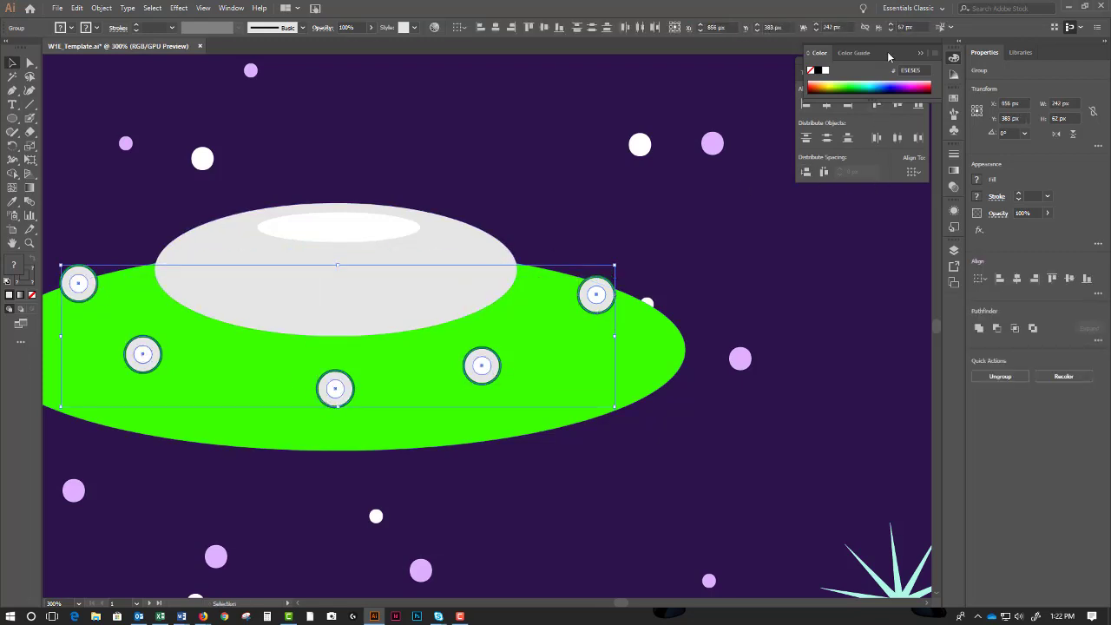
left_click(919, 56)
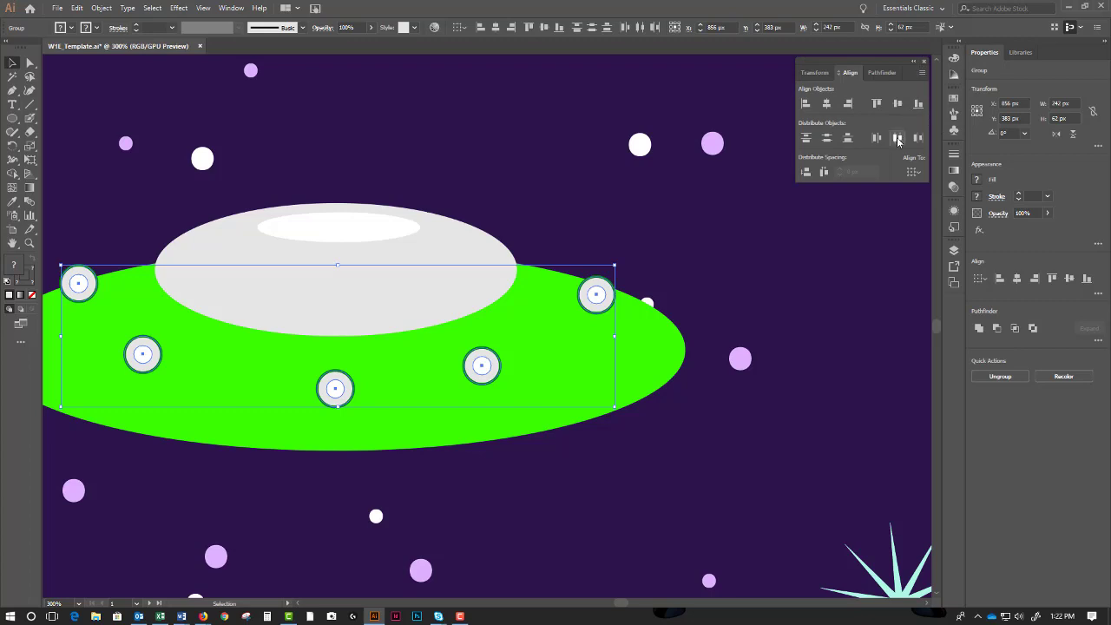
left_click(897, 138)
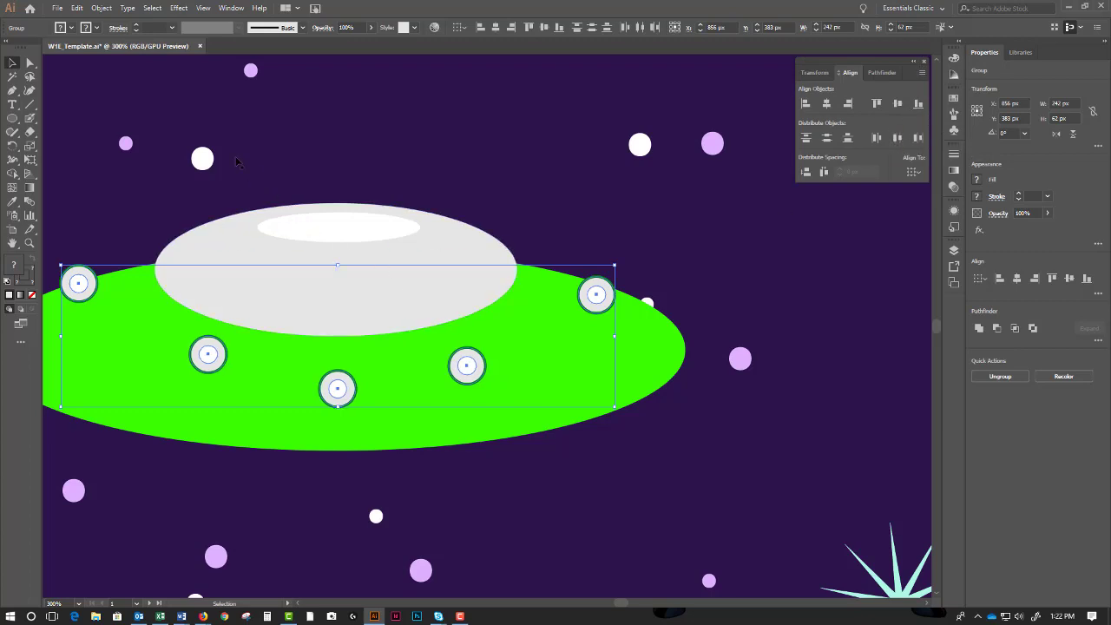
Lower the second light from the left to Y 395 px and deselect it.
left_click(209, 362)
mouse_move(209, 361)
left_mouse_down()
mouse_move(210, 380)
mouse_move(209, 370)
left_mouse_up()
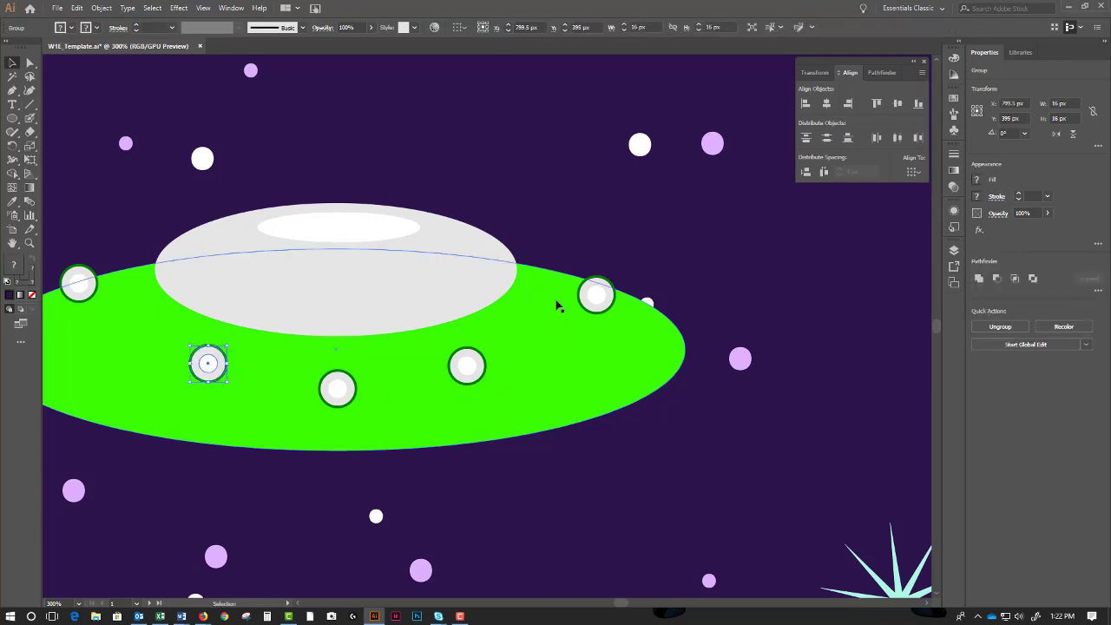
left_click(558, 231)
key("ctrl+minus")
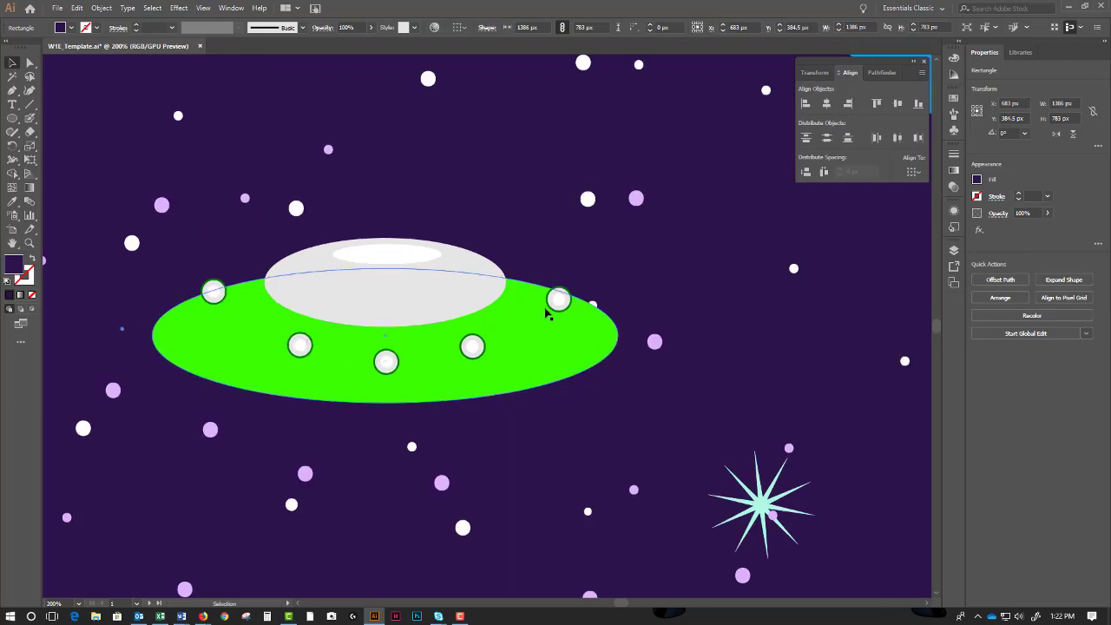
left_click(559, 301)
left_click(472, 347, "shift")
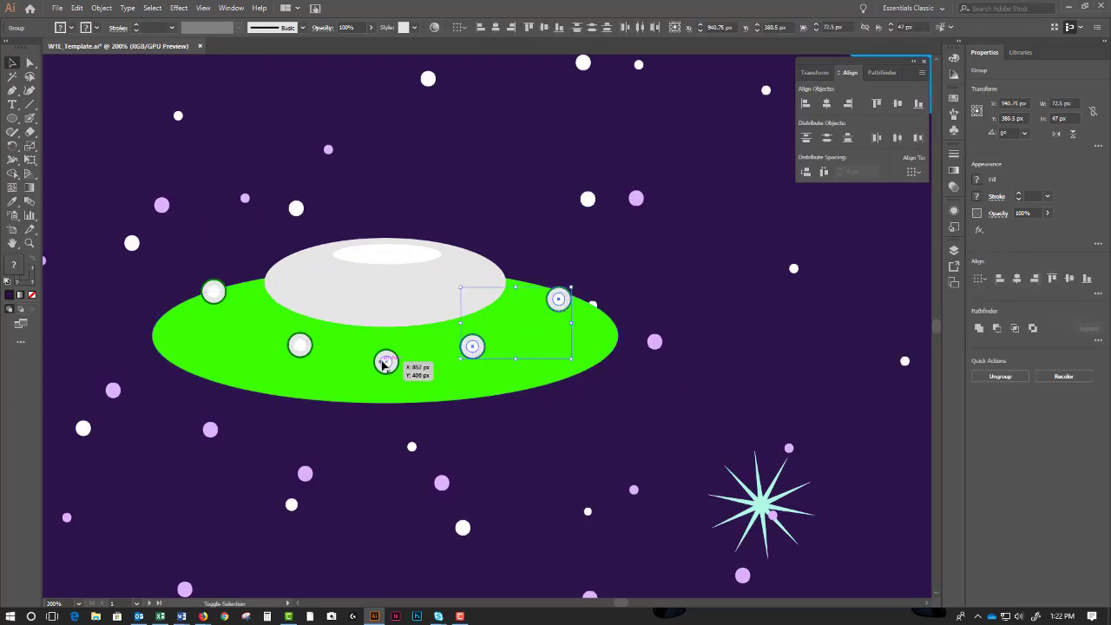
left_click(174, 202)
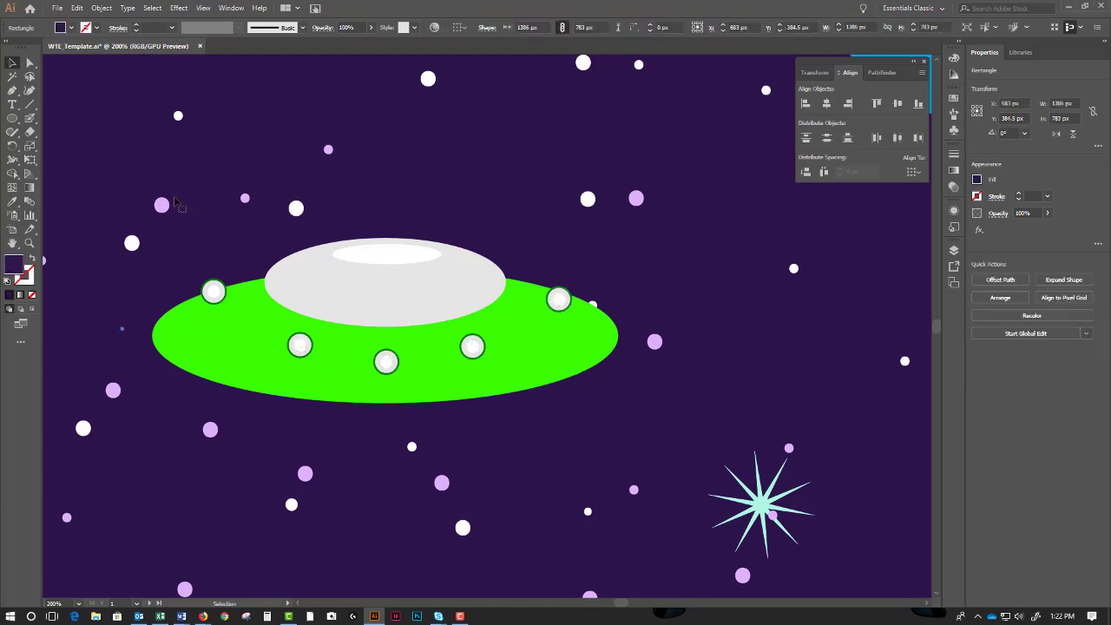
Draw a rectangle about 40 by 90 px over the saucer beside the leftmost light and fill it with red.
left_click(11, 119)
left_click(54, 119)
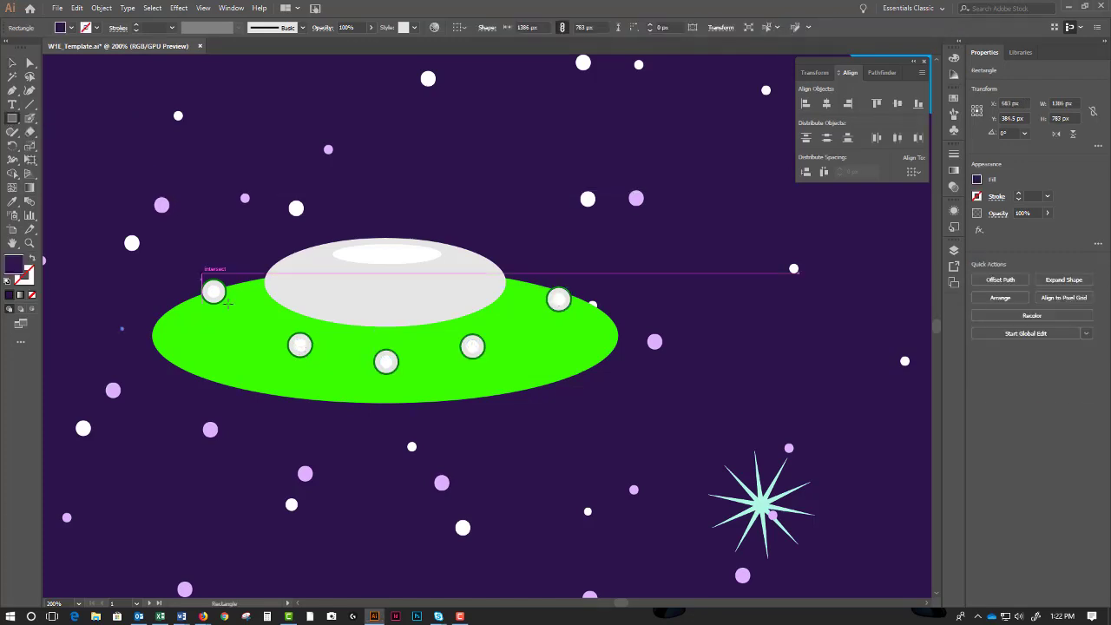
mouse_move(223, 266)
left_mouse_down()
mouse_move(242, 313)
mouse_move(264, 323)
left_mouse_up()
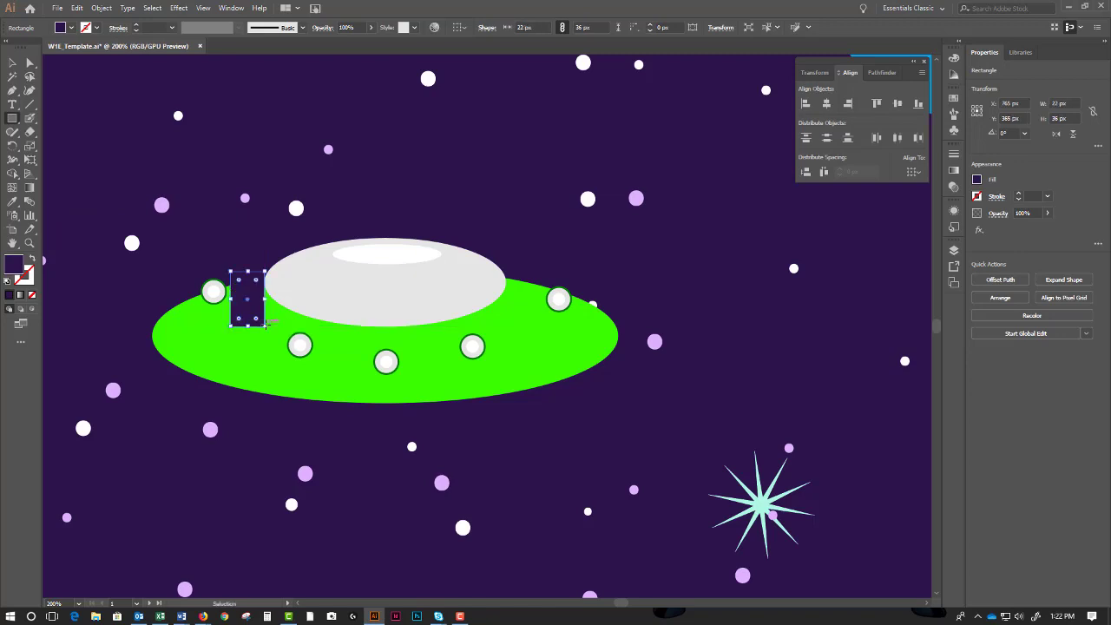
key("ctrl+y")
key("ctrl+y")
mouse_move(242, 286)
left_mouse_down()
mouse_move(235, 346)
mouse_move(252, 349)
mouse_move(288, 390)
left_mouse_up()
key("Delete")
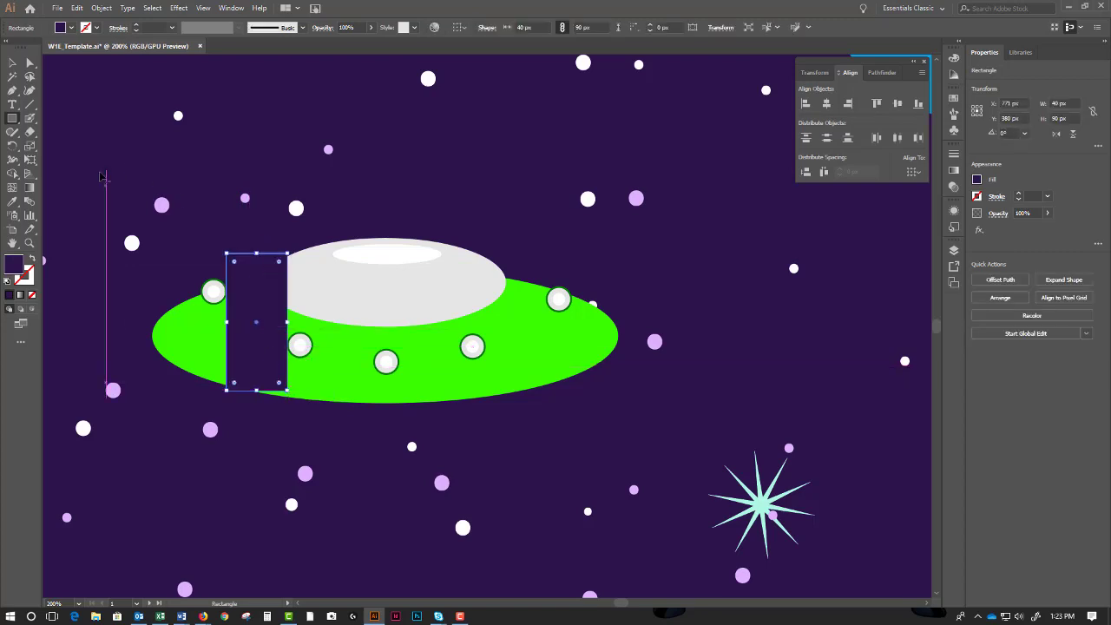
left_click(954, 99)
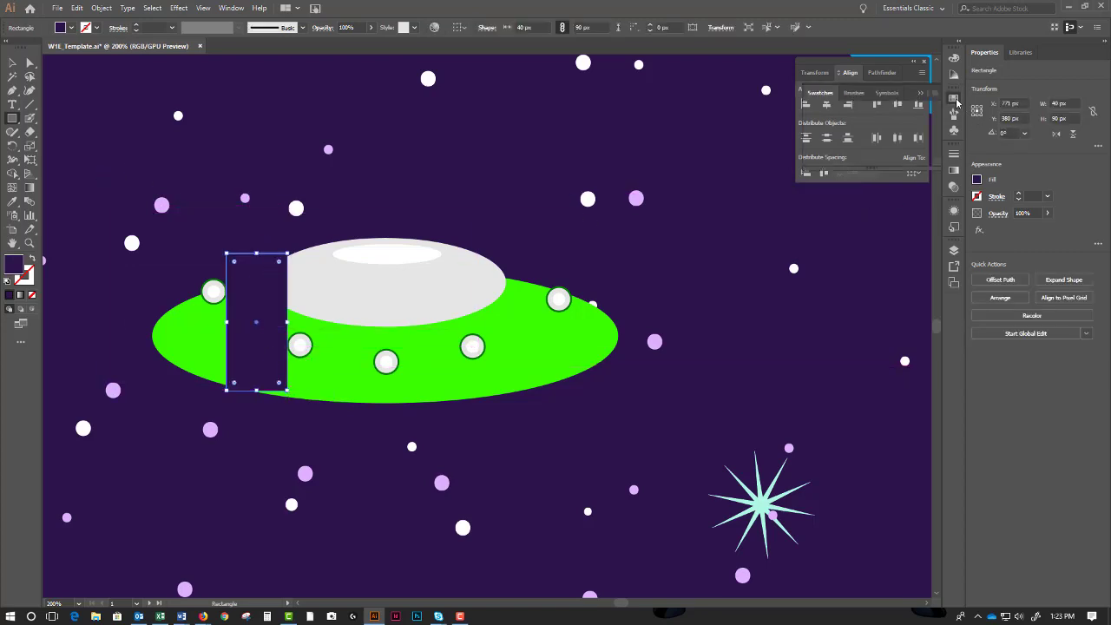
left_click(841, 129)
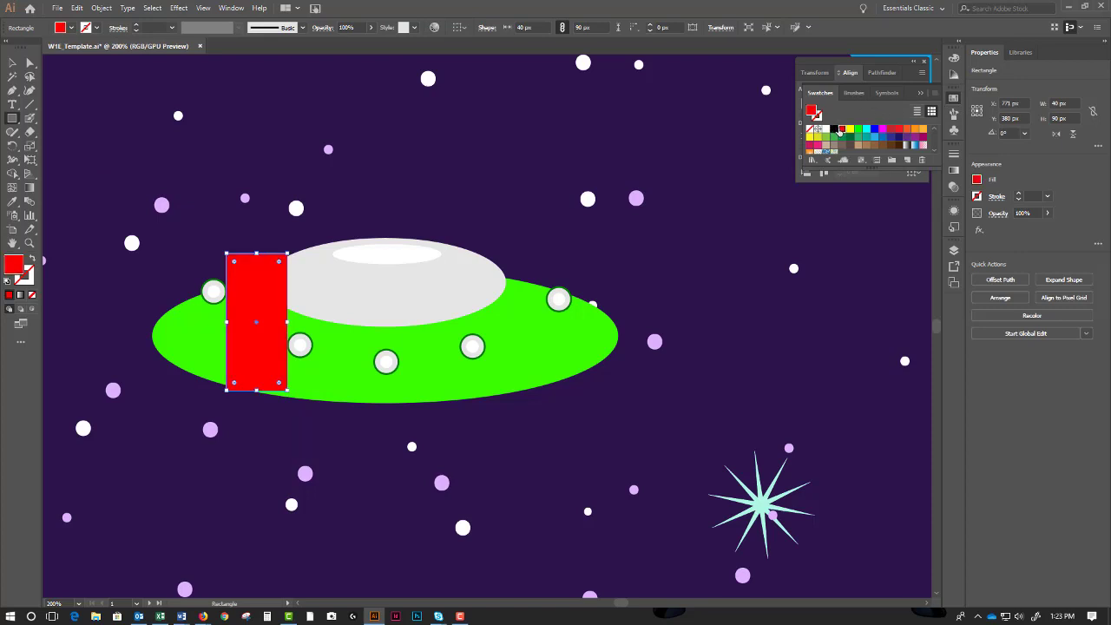
Move the red rectangle to the right side of the dome and delete it.
left_click(12, 62)
left_click_drag(258, 295, 508, 308)
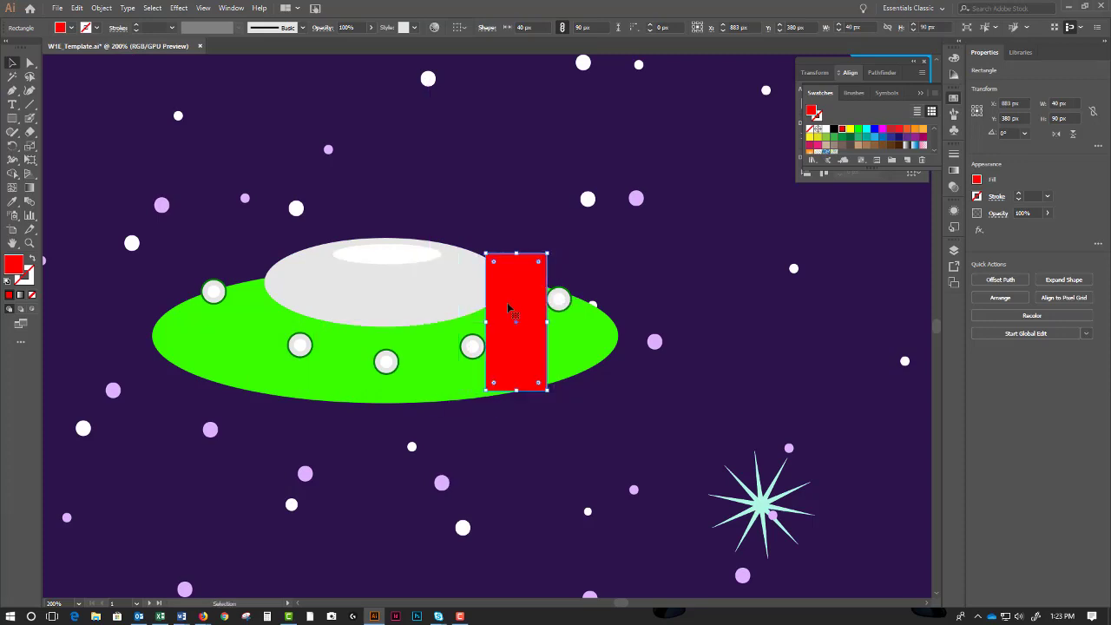
key("Delete")
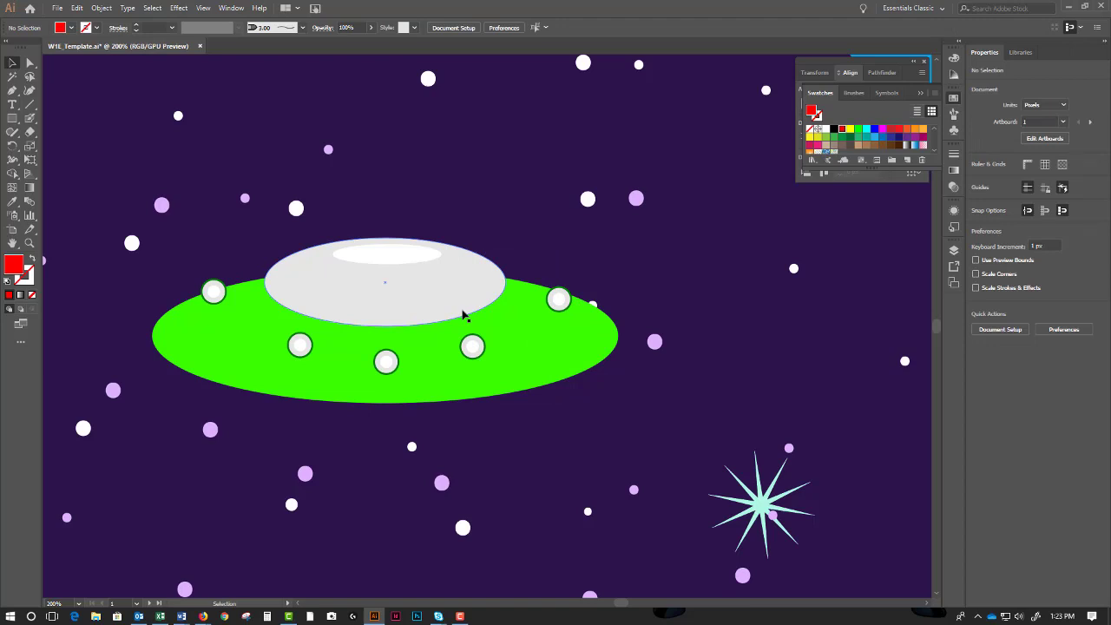
Copy a rim light's light grey fill and 1 pt dark green stroke onto the saucer dome with the Eyedropper, and deselect the dome.
left_click(463, 315)
key("i")
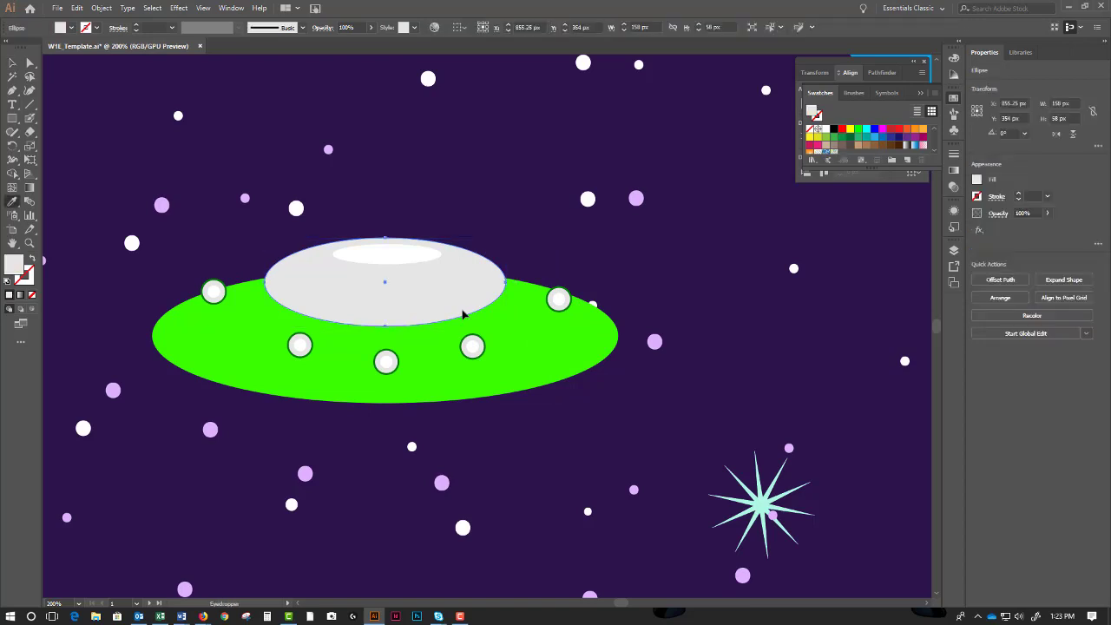
left_click(471, 352)
left_click(14, 64)
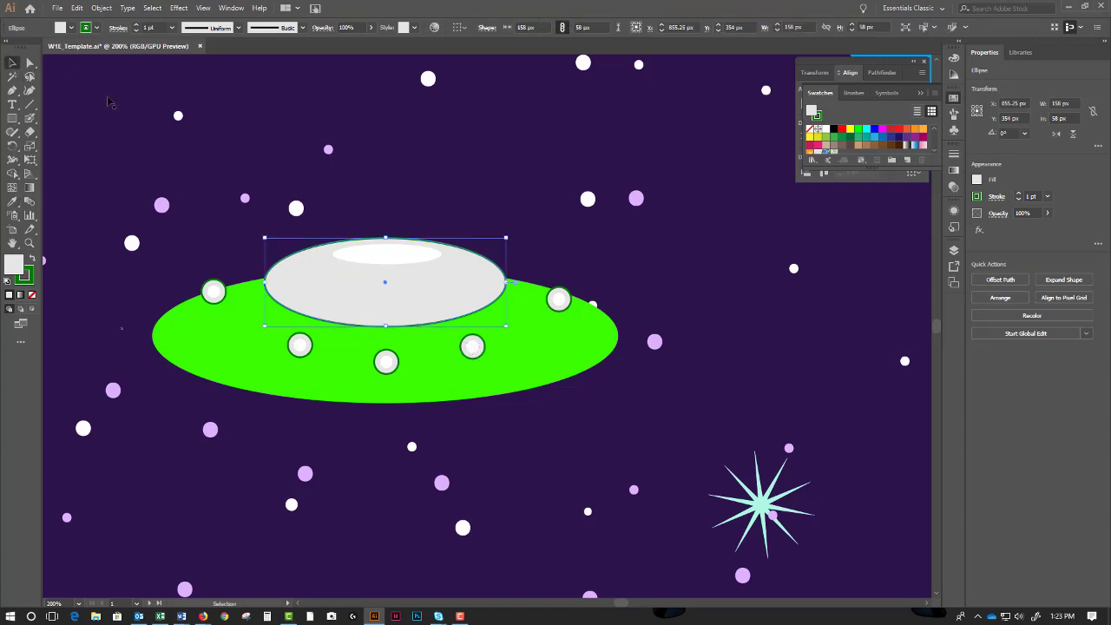
left_click(513, 376)
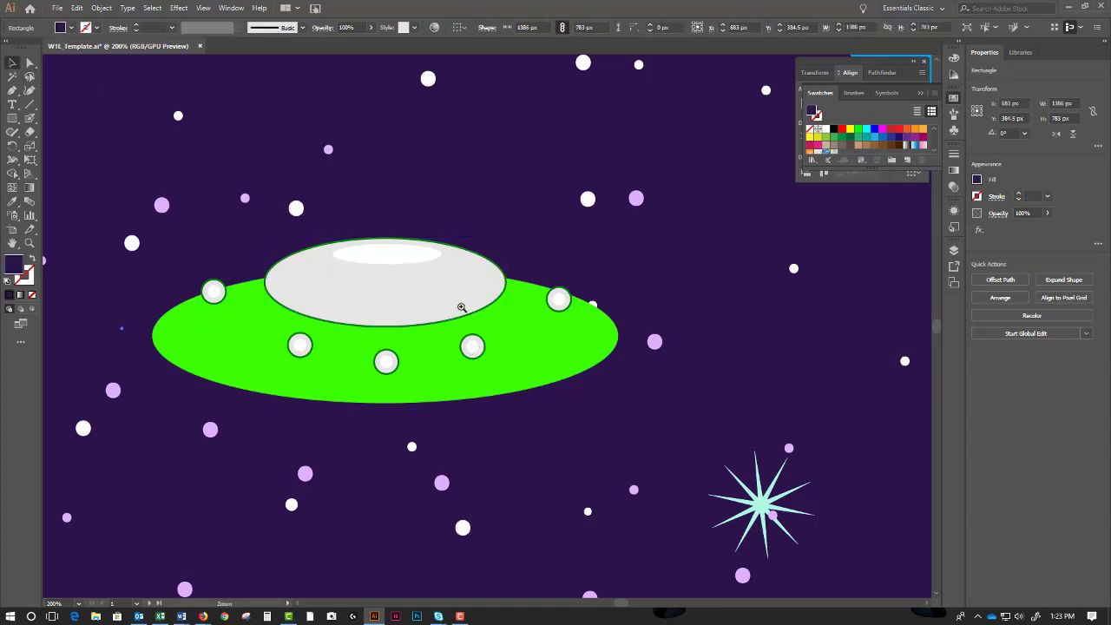
Draw an ellipse of about 243 by 73 px centred over the saucer body, covering its lower lights.
scroll(461, 307, "up", 2)
scroll(460, 307, "down", 4)
scroll(479, 340, "up", 1)
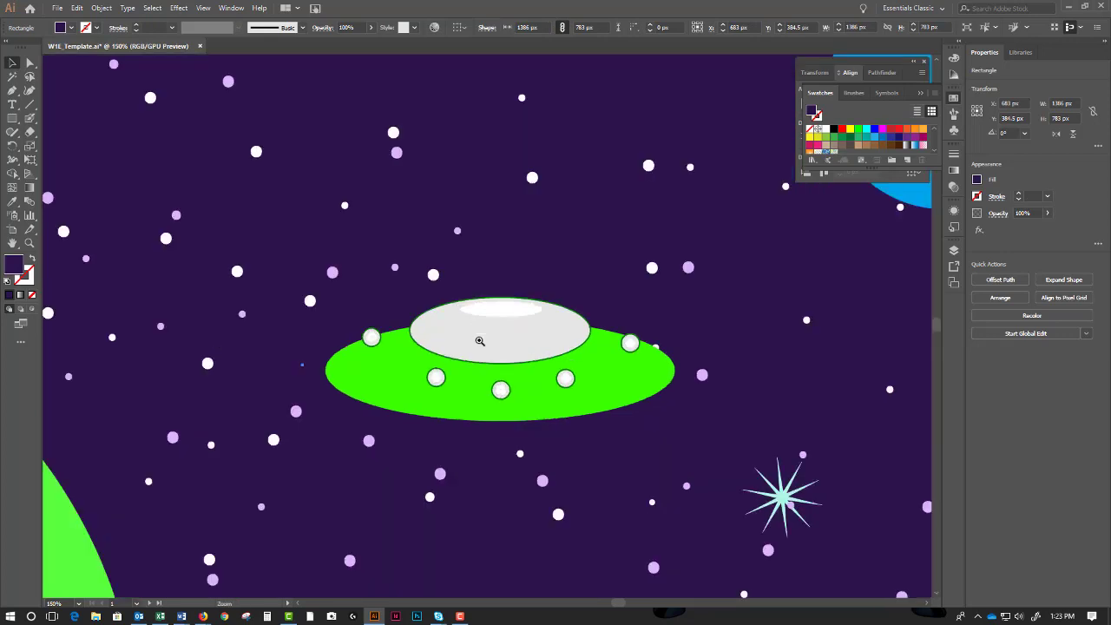
scroll(479, 340, "up", 1)
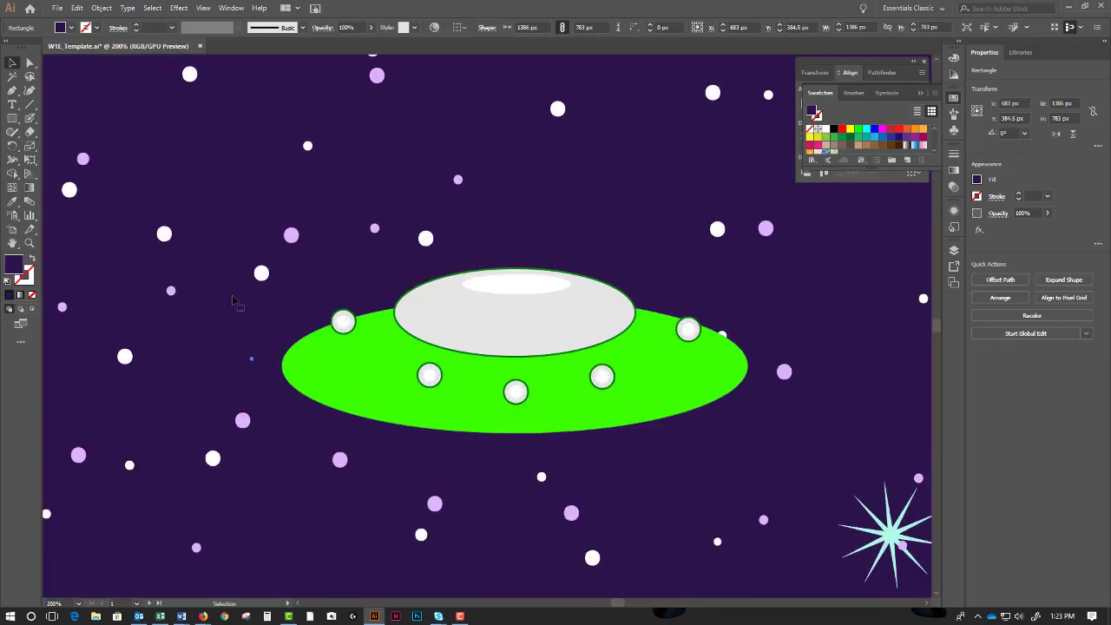
left_click(12, 124)
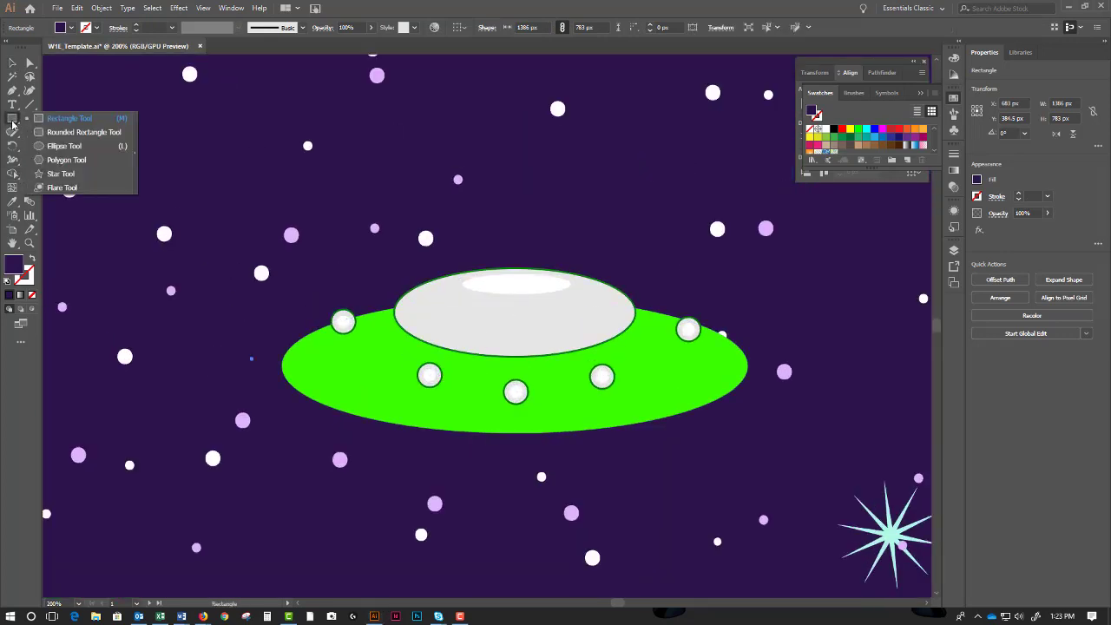
left_click(39, 147)
left_click_drag(352, 304, 701, 411)
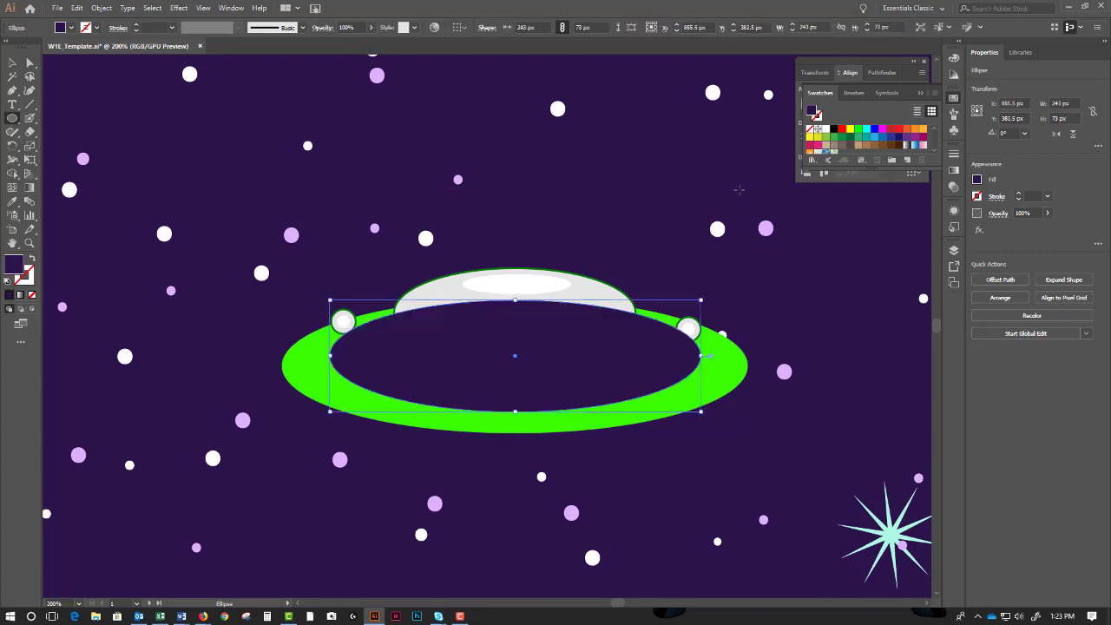
Sample the saucer body's green for the new ellipse with the Eyedropper and change its fill to a lighter tint.
double_click(14, 266)
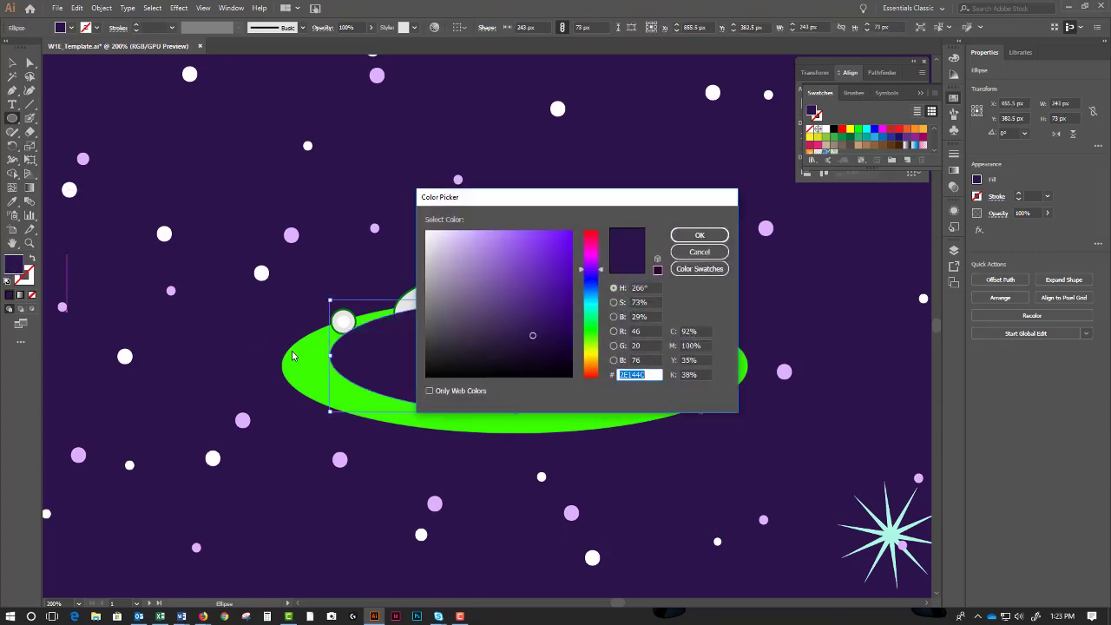
left_click(709, 253)
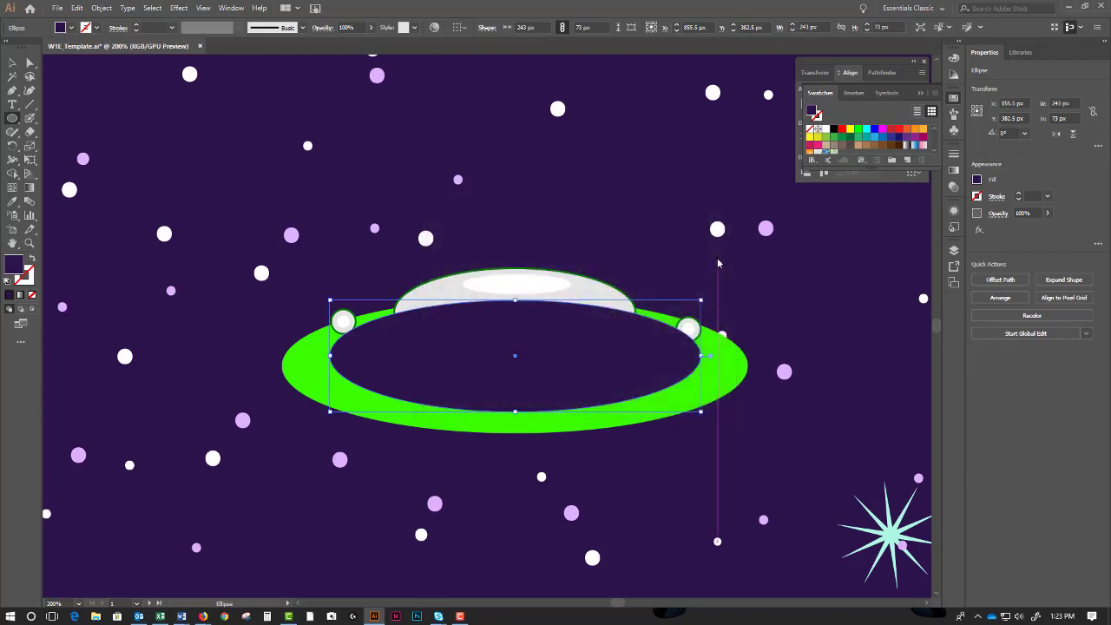
key("r")
key("i")
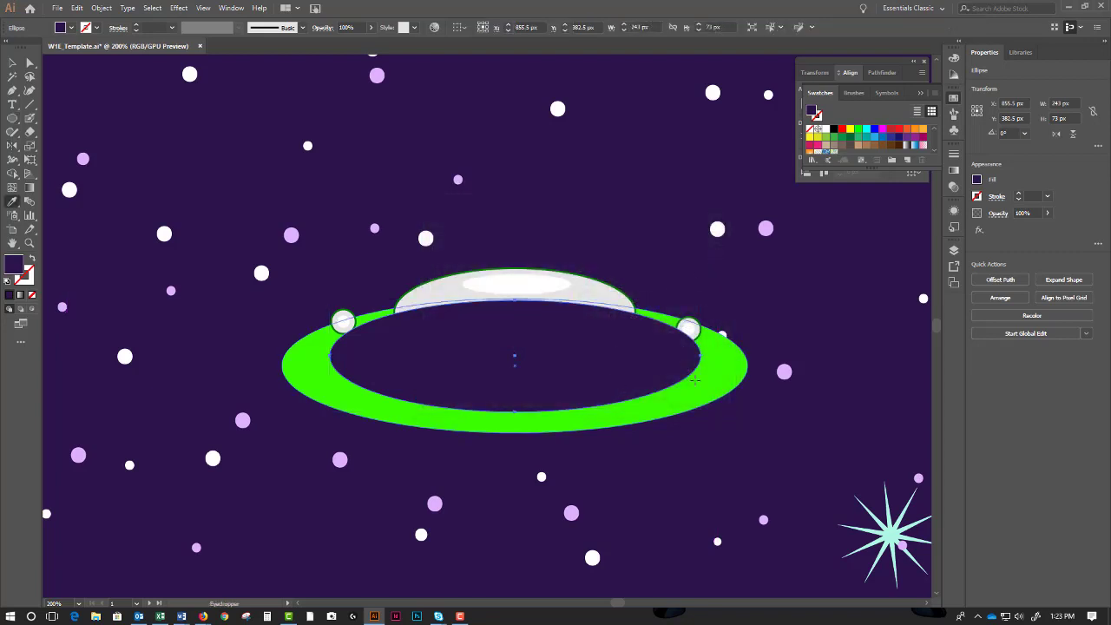
left_click(703, 362)
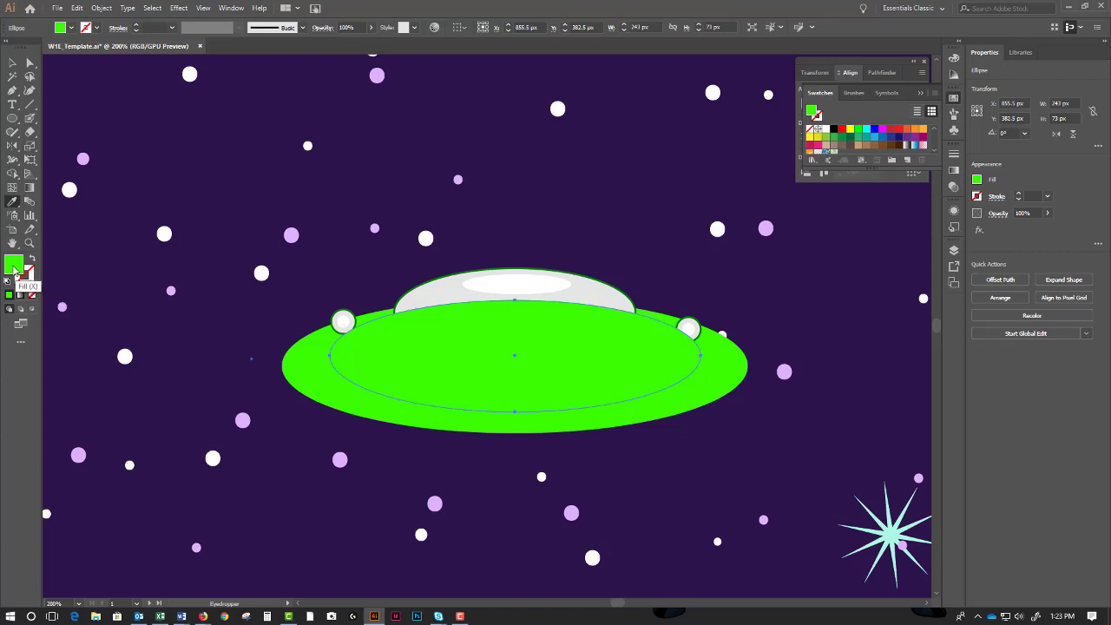
double_click(14, 269)
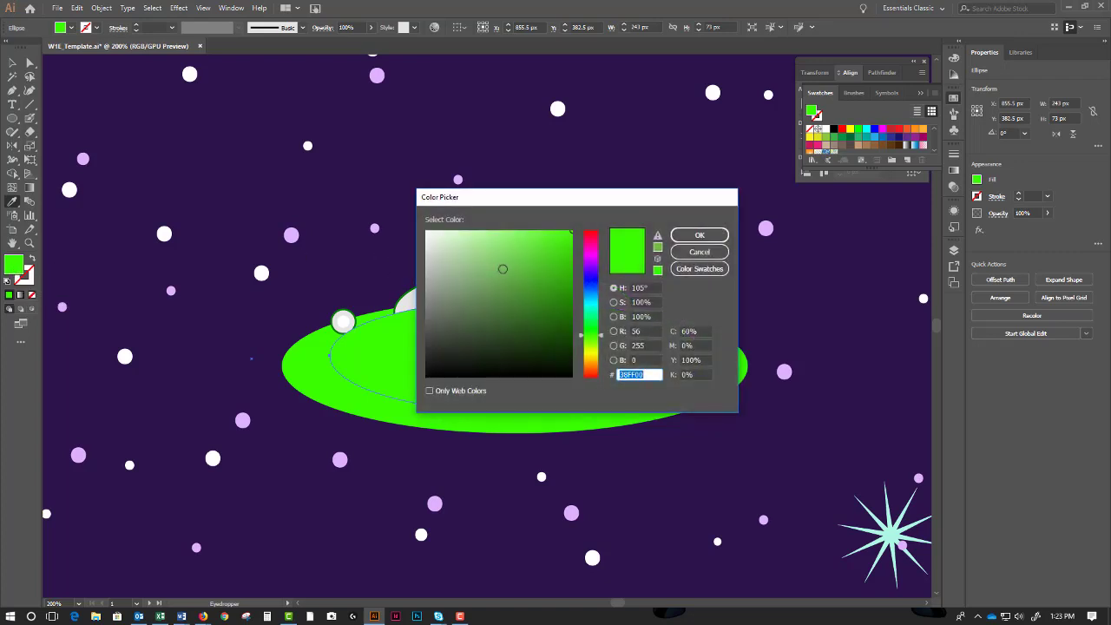
left_click_drag(540, 245, 513, 235)
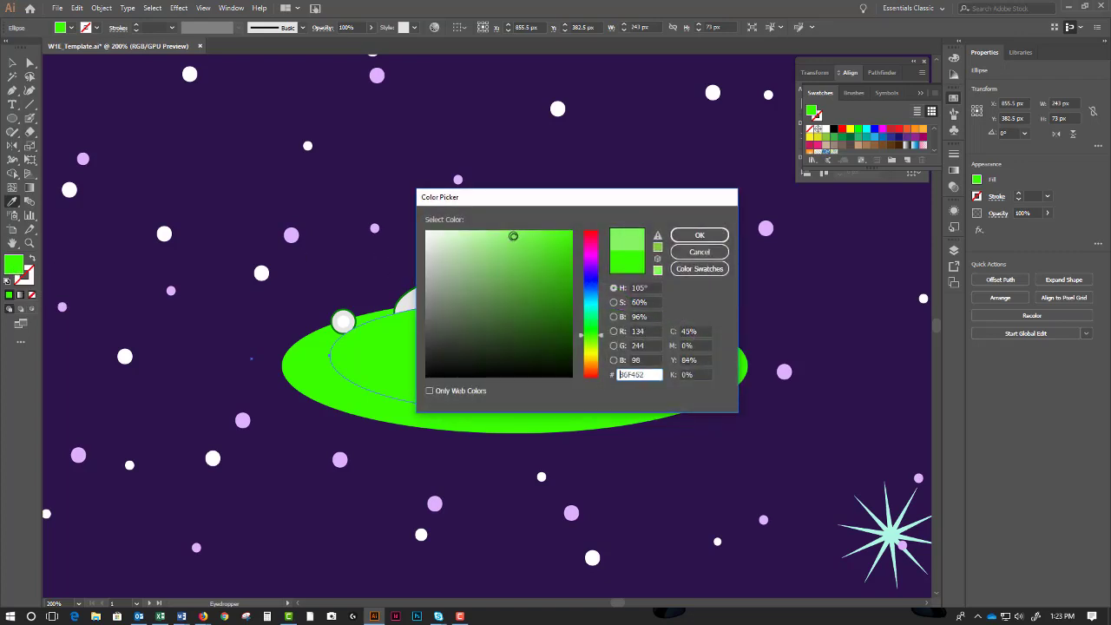
left_click(699, 235)
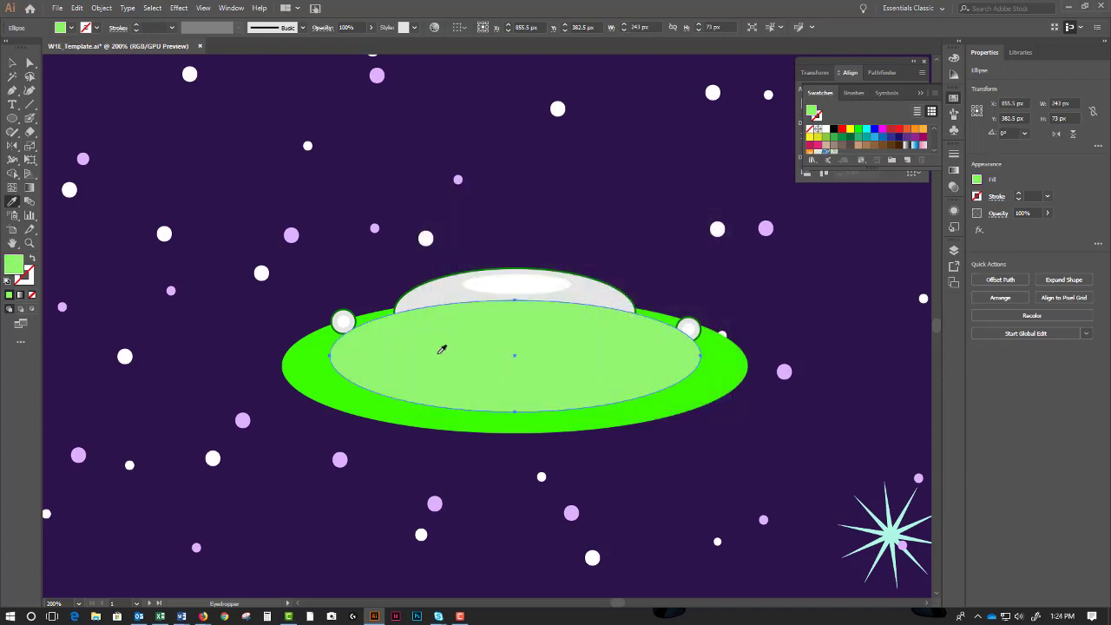
Send the light green ellipse backward until it sits behind the lights and the dome but above the saucer body, and deselect it.
left_click(12, 62)
right_click(422, 358)
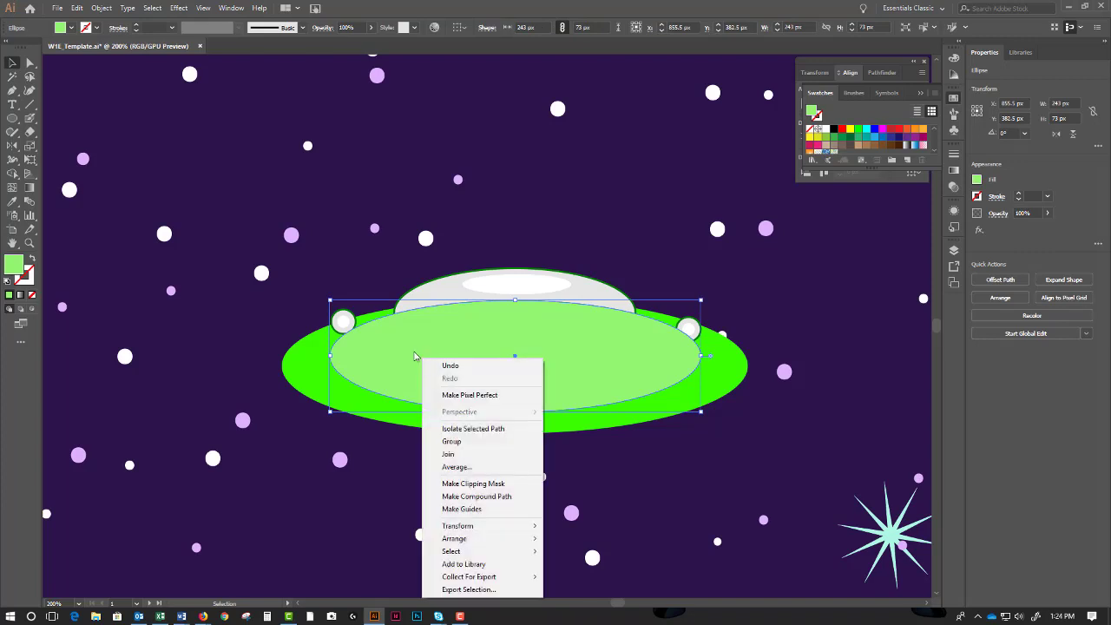
mouse_move(505, 544)
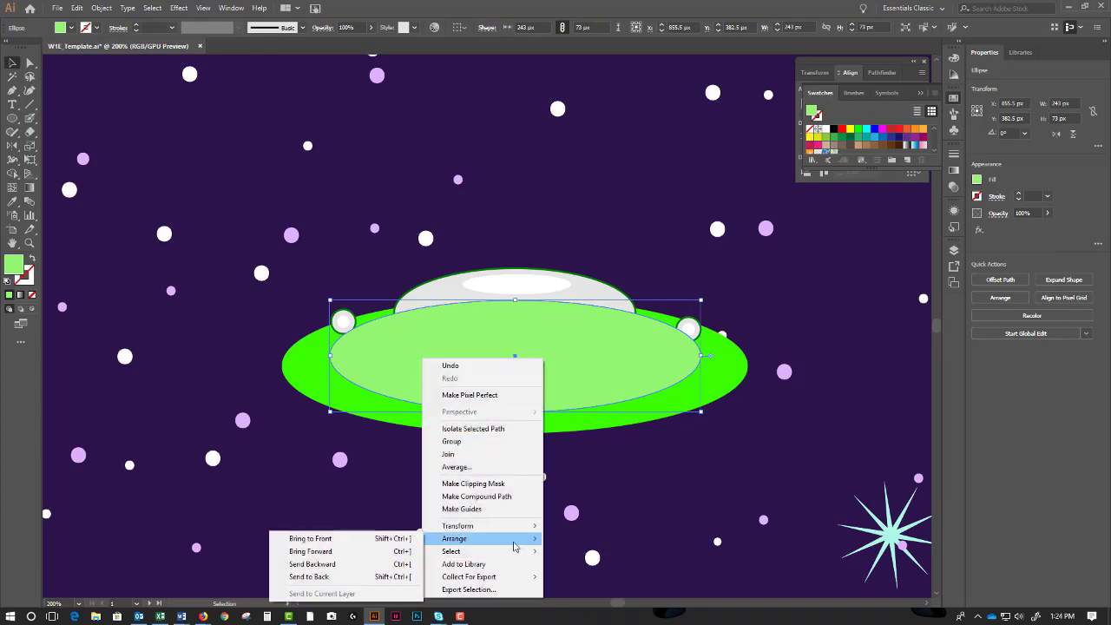
left_click(353, 564)
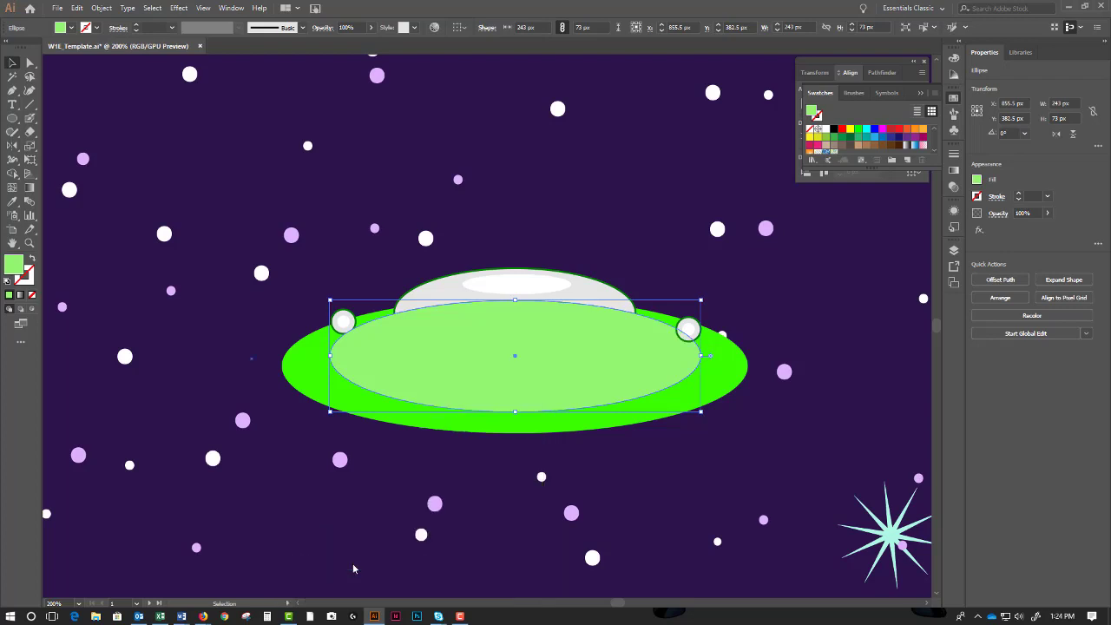
key("a")
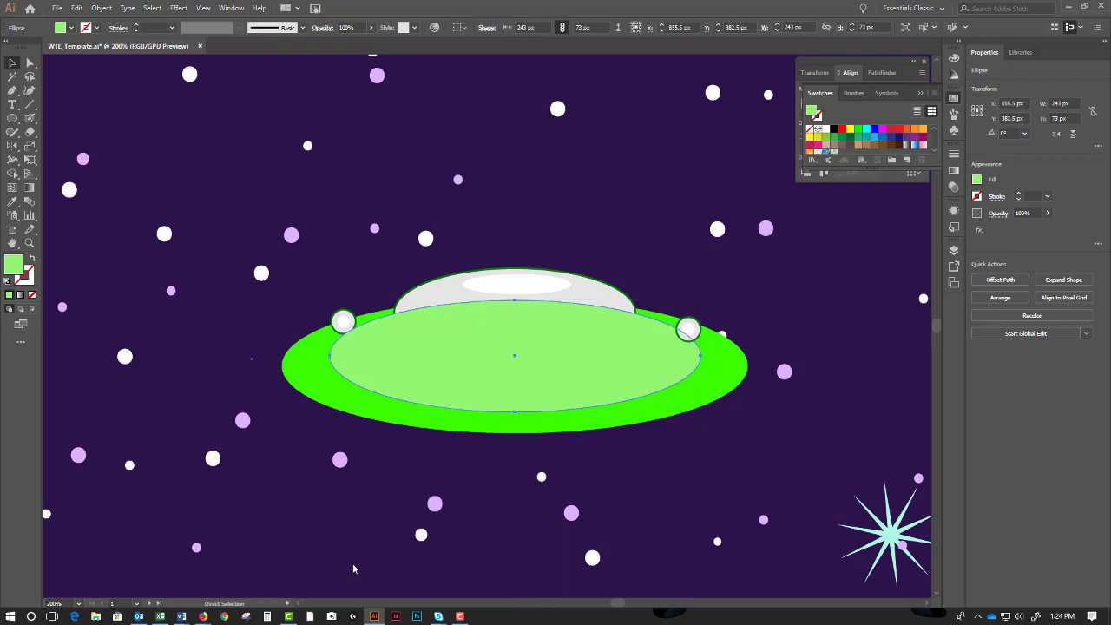
key("ctrl+bracketleft")
key("ctrl+bracketleft")
key("ctrl+bracketleft")
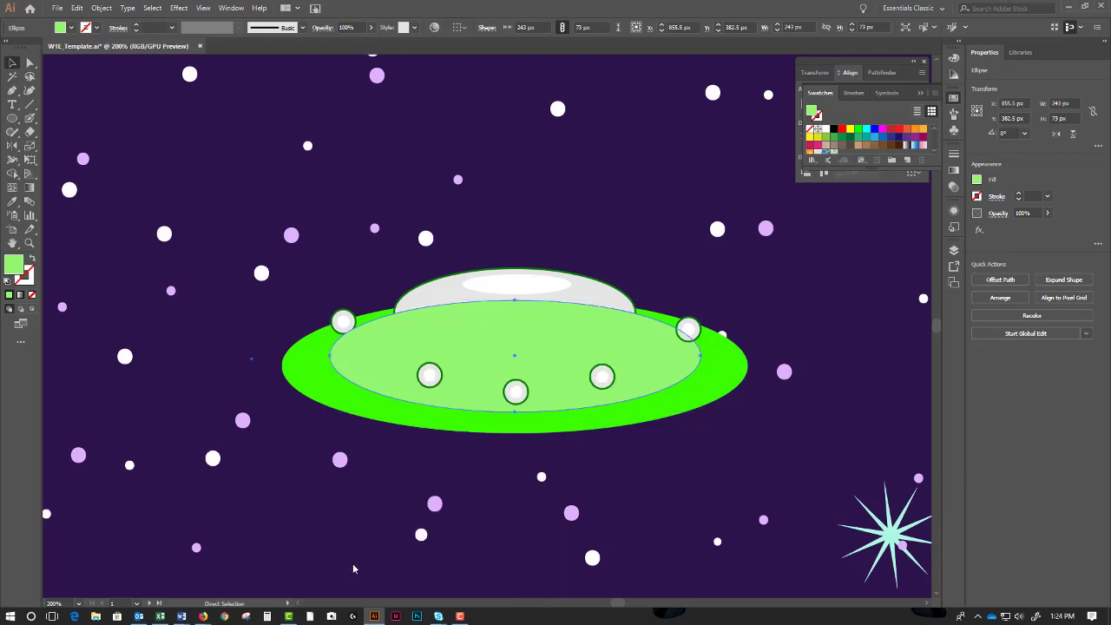
key("ctrl+bracketleft")
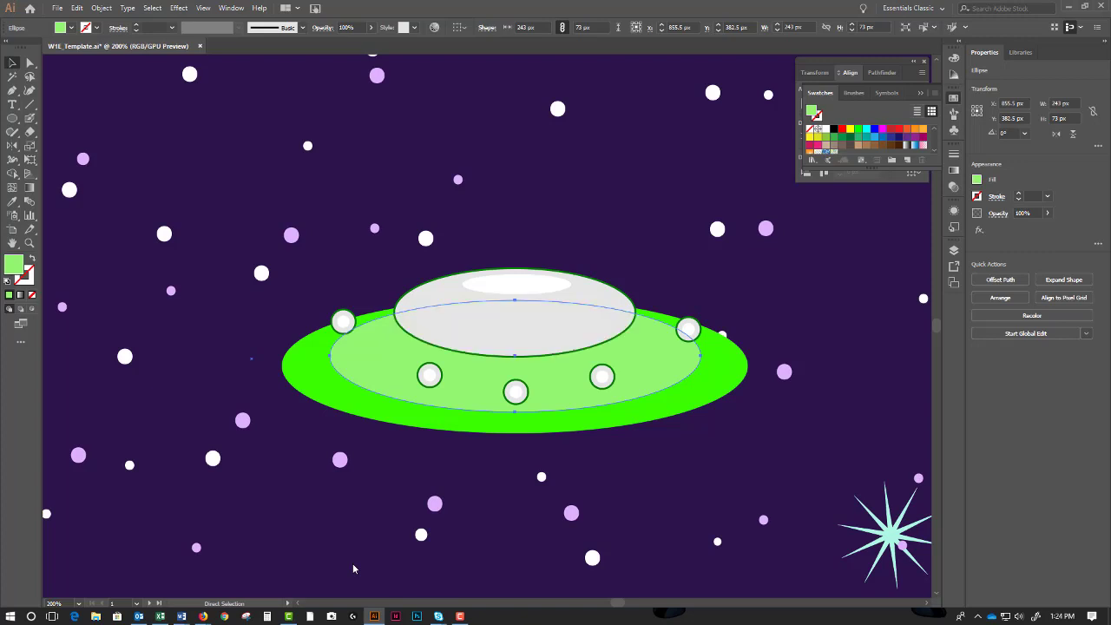
key("v")
left_click(512, 233)
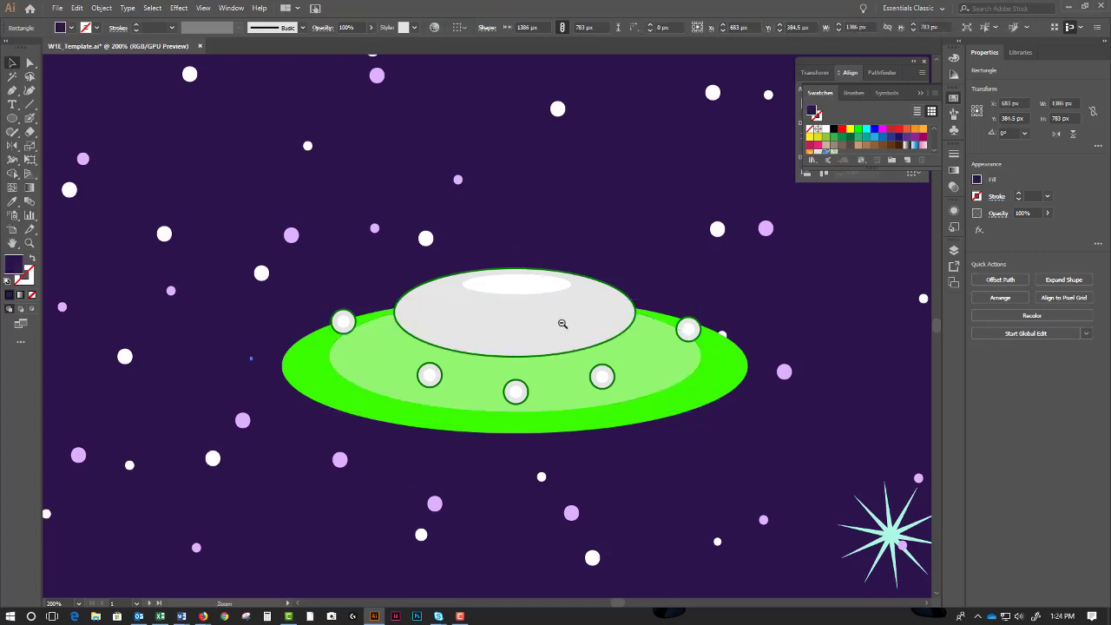
Raise the light green ellipse, lower its top edge to a height of 56 px, extend its bottom edge slightly, and deselect it.
key("ctrl+minus")
key("ctrl+minus")
left_click(490, 312)
left_click(490, 313)
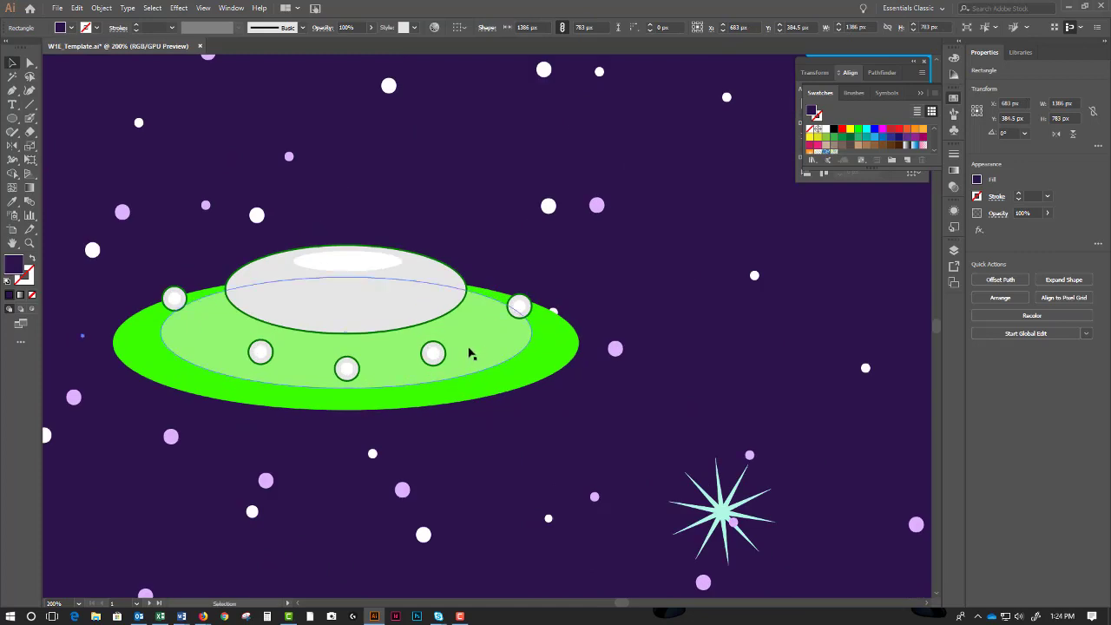
left_click(472, 322)
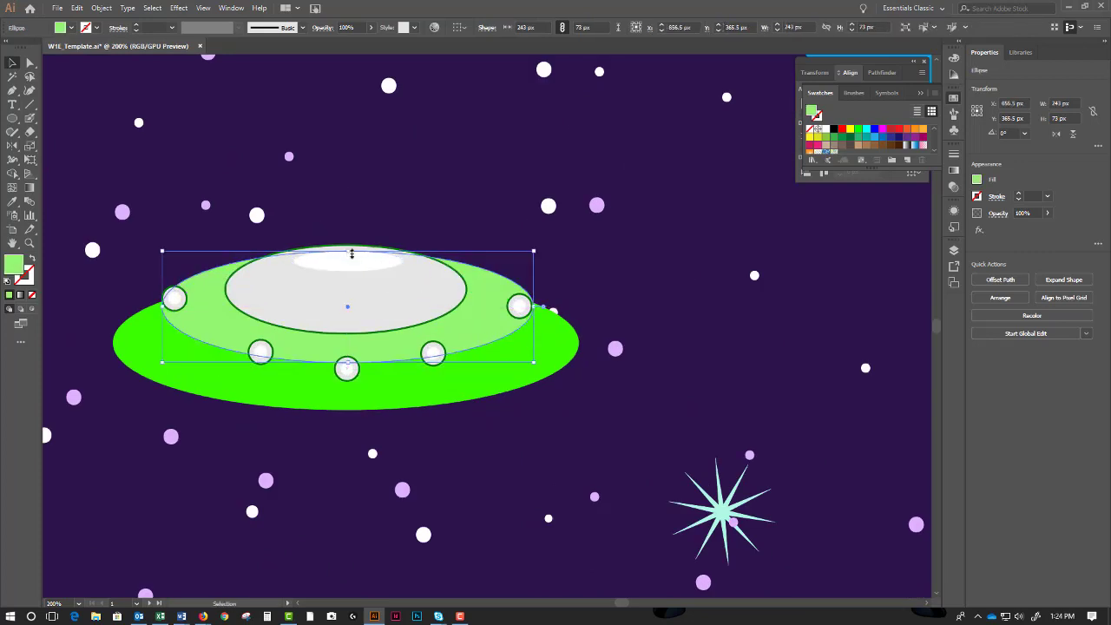
left_click_drag(350, 251, 348, 276)
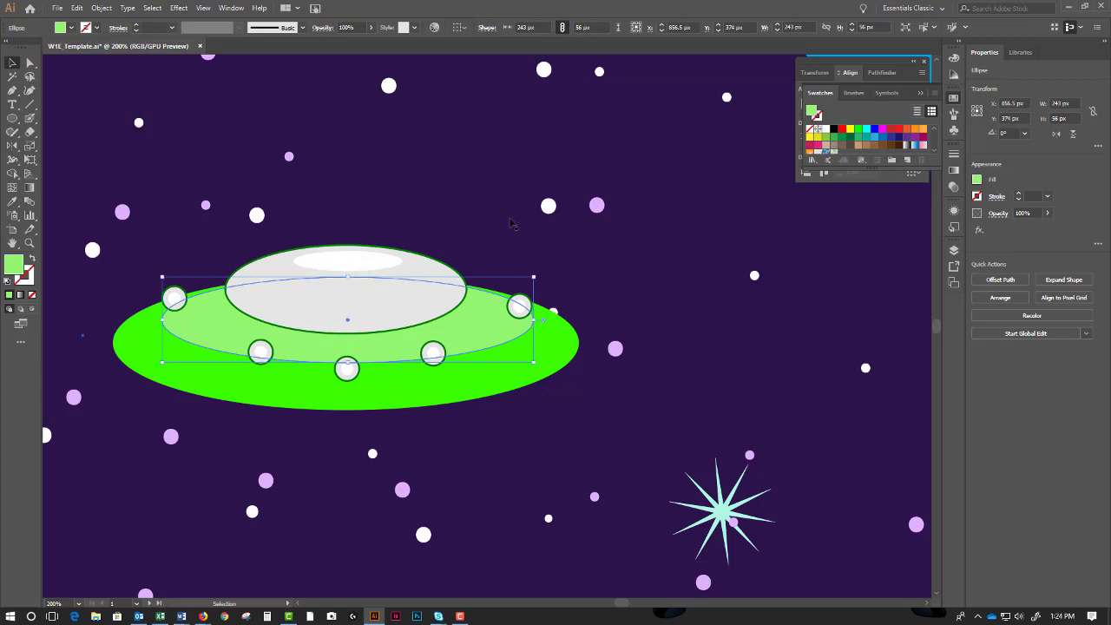
left_click_drag(348, 363, 349, 380)
left_click(533, 431)
key("ctrl+1")
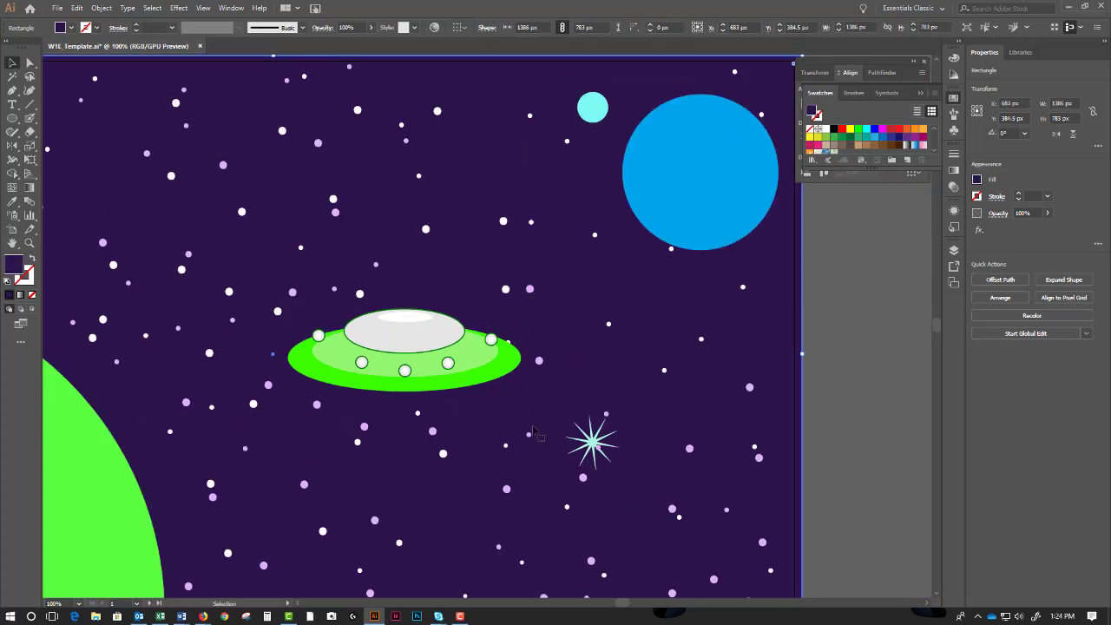
Select the dome, its highlight, the five lights, the light green ellipse and the saucer body, and group them.
scroll(478, 364, "up", 3)
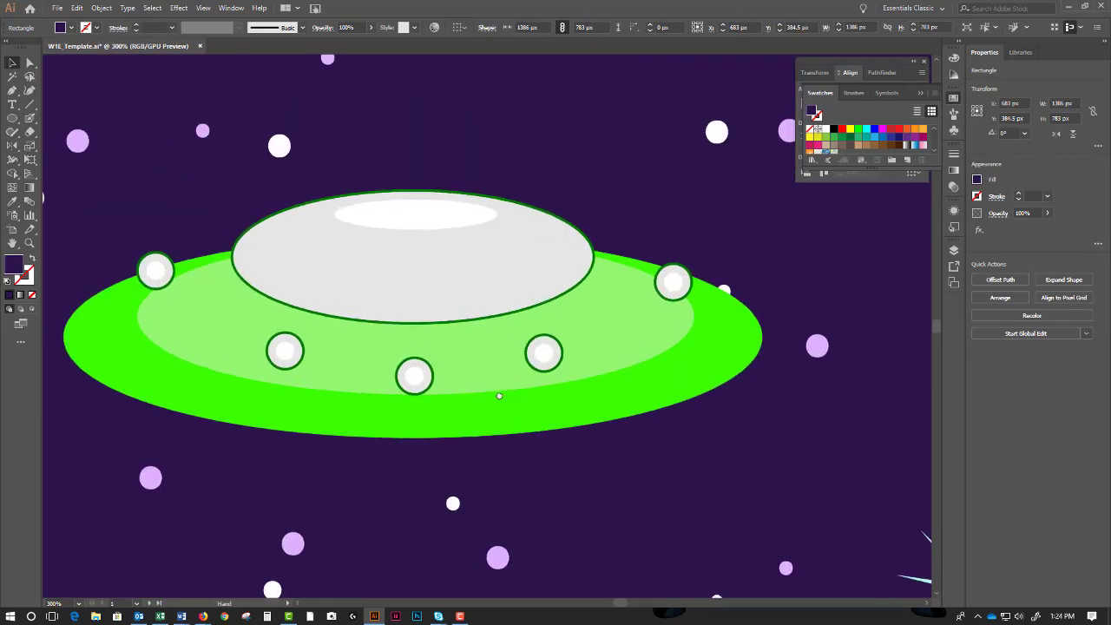
left_click(417, 222)
left_click(412, 281, "shift")
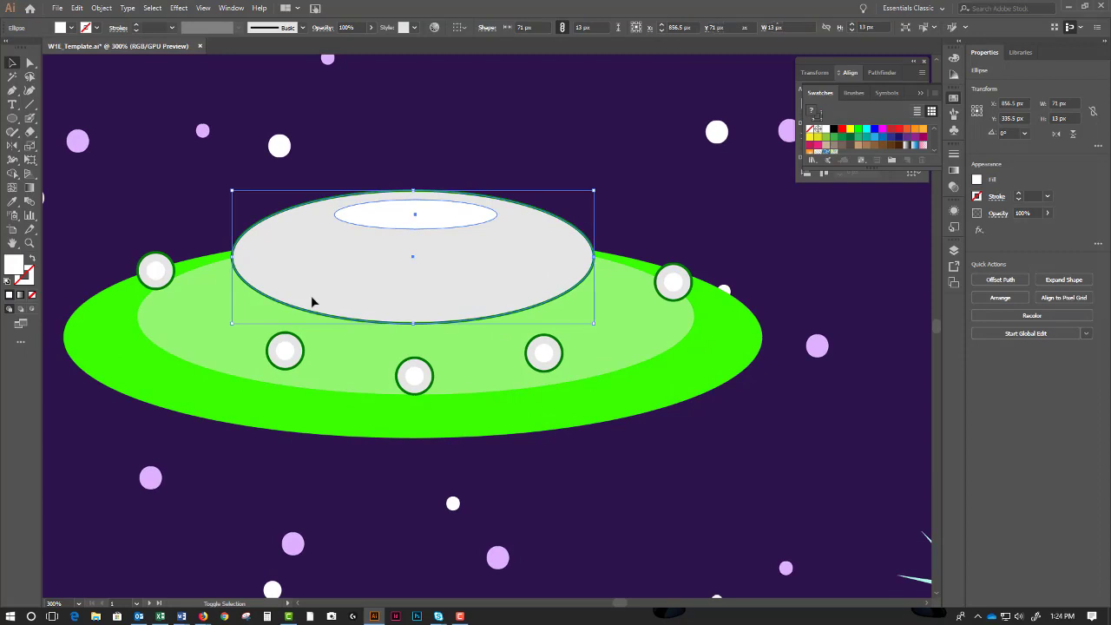
left_click(163, 280, "shift")
left_click(281, 349, "shift")
left_click(418, 379, "shift")
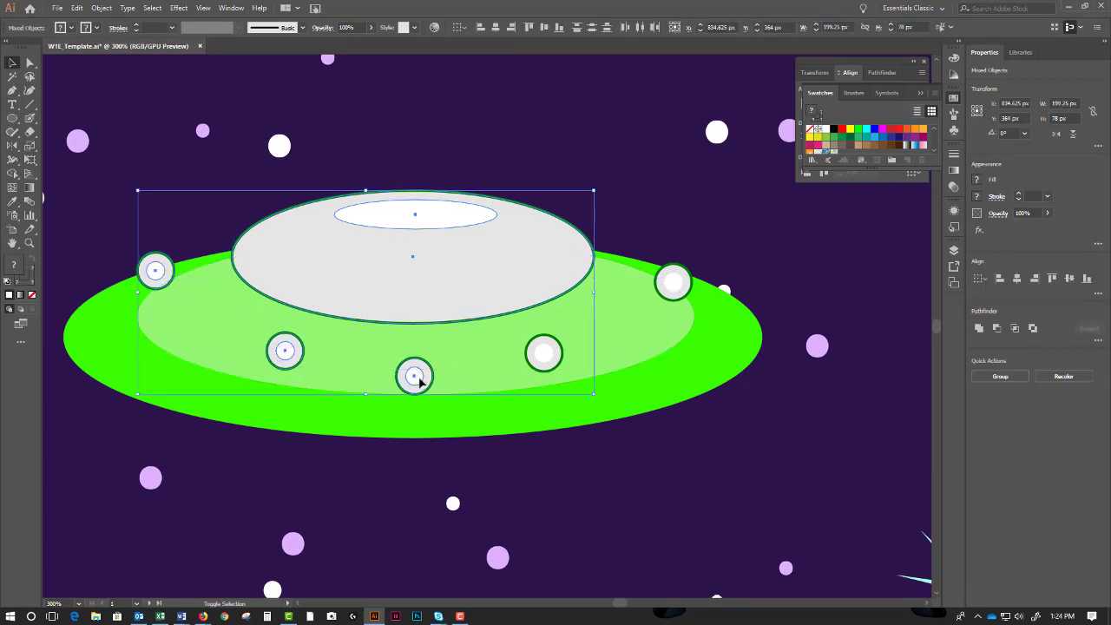
left_click(536, 354, "shift")
left_click(669, 288, "shift")
left_click(615, 342, "shift")
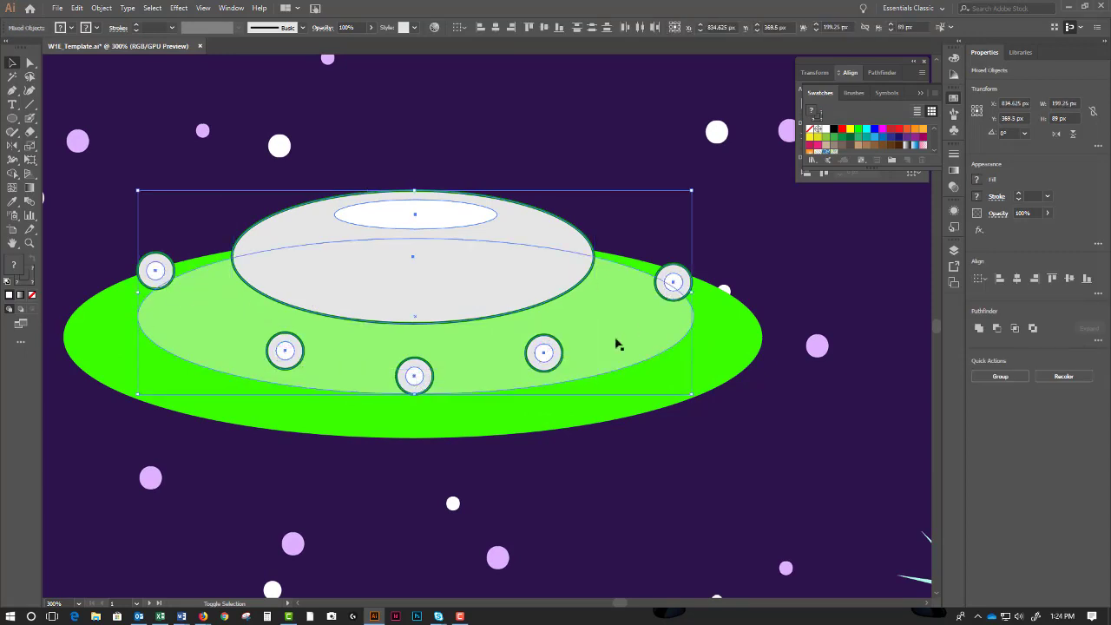
left_click(704, 352, "shift")
right_click(706, 351)
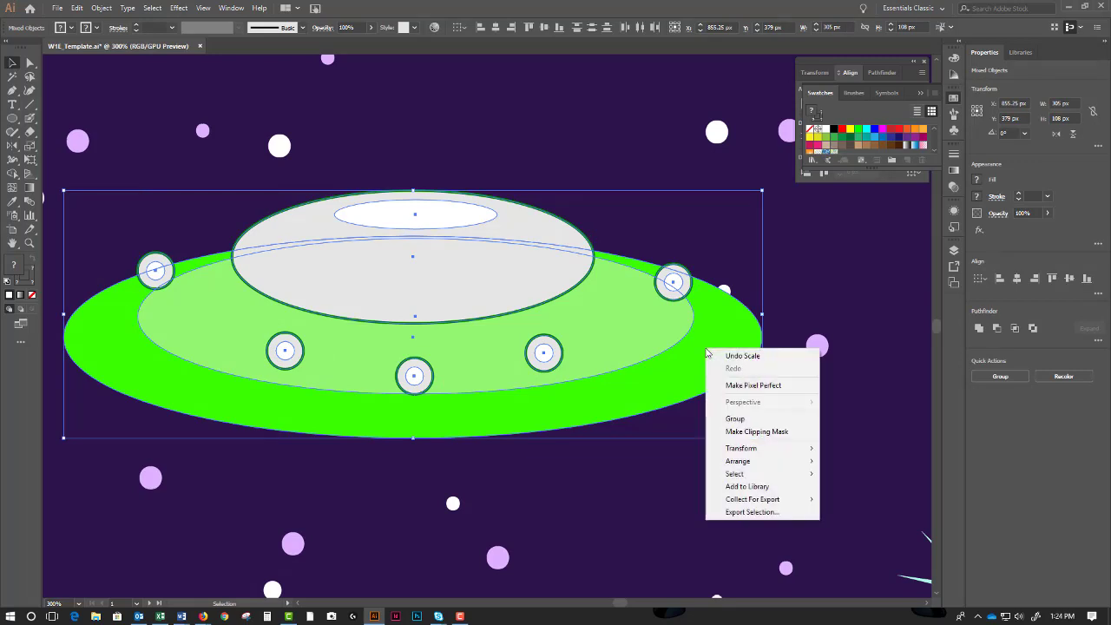
left_click(734, 418)
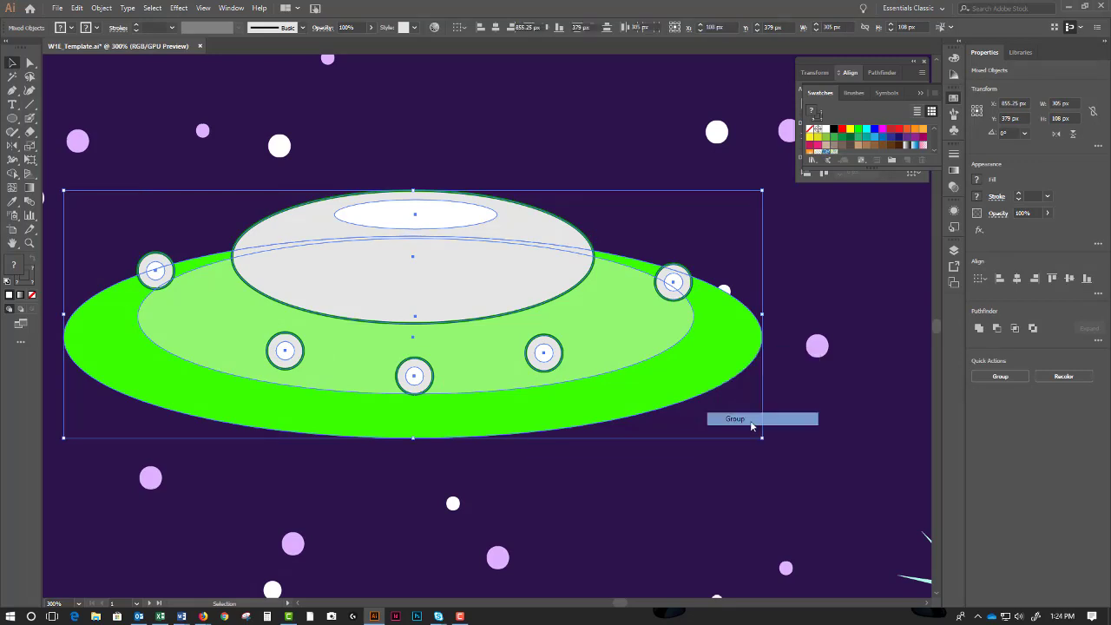
Move the grouped saucer within the space scene to about X 860 px, Y 381 px and deselect it.
left_click_drag(495, 431, 532, 508)
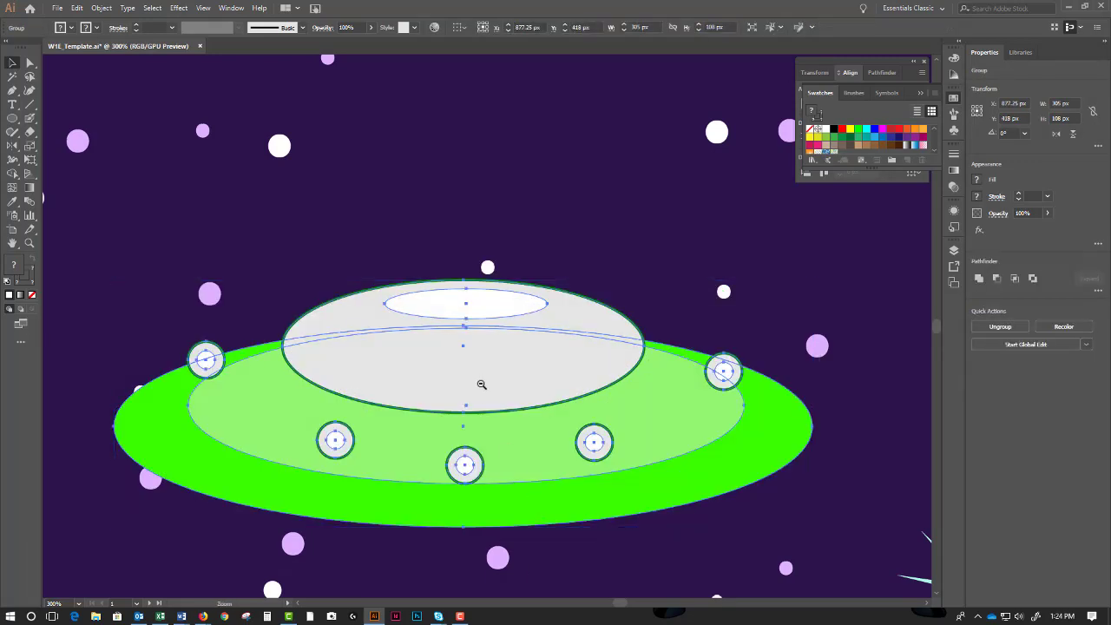
left_click(480, 387, "ctrl+alt")
left_click(489, 325, "ctrl+alt")
left_click(489, 325, "ctrl+alt")
left_click(495, 328)
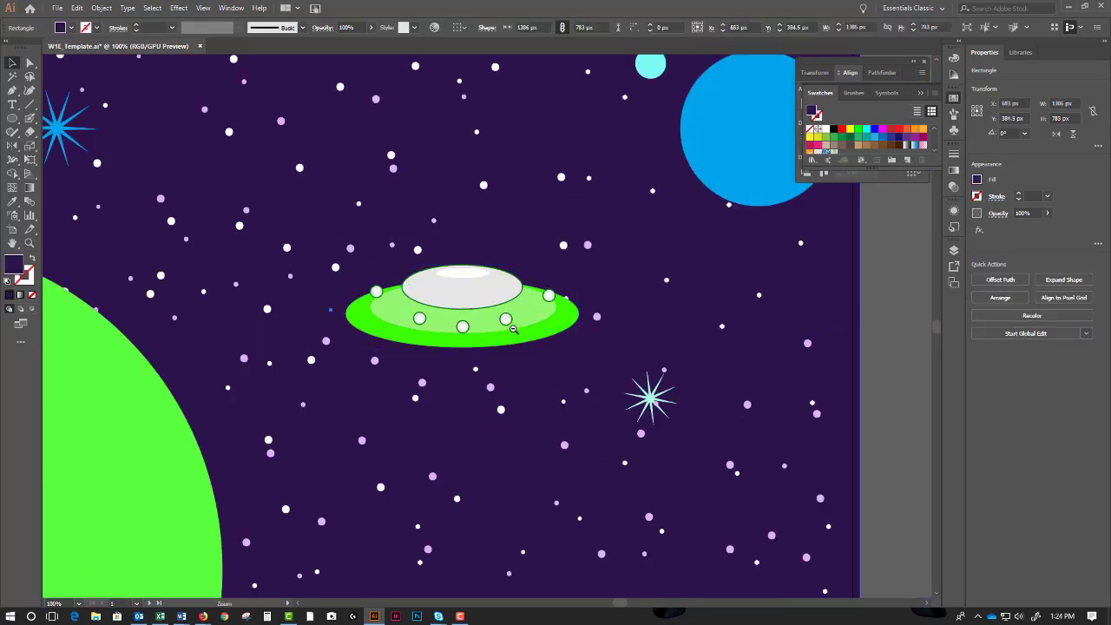
left_click(503, 330, "ctrl+alt")
left_click(513, 334, "ctrl+alt")
left_click(513, 334, "ctrl+alt")
mouse_move(466, 330)
left_mouse_down()
mouse_move(480, 330)
mouse_move(475, 306)
mouse_move(436, 279)
mouse_move(468, 324)
left_mouse_up()
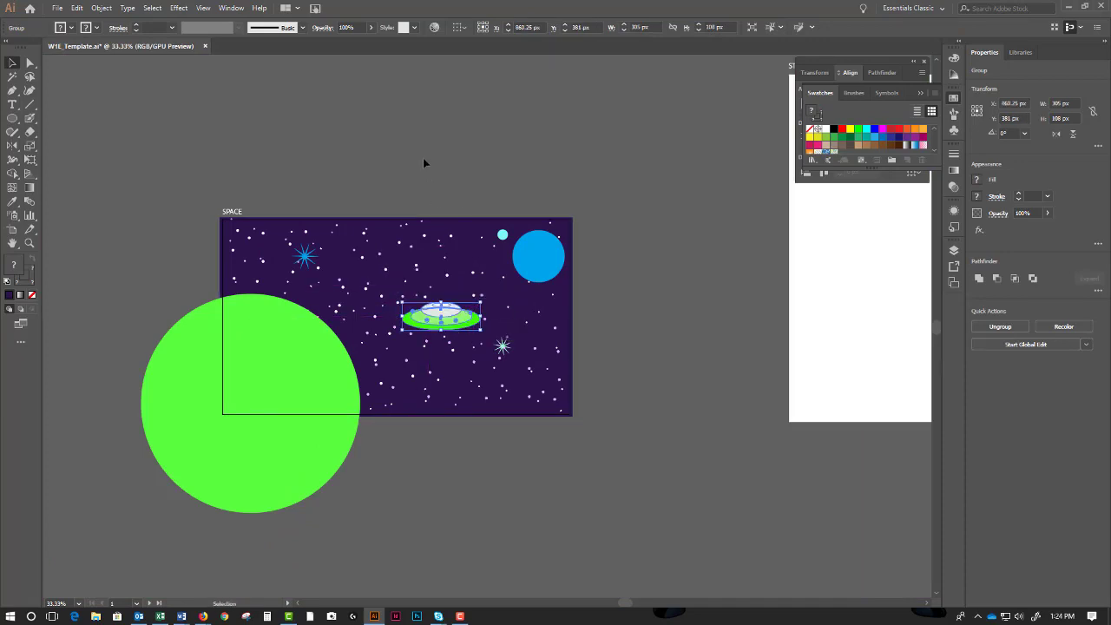
left_click(423, 162)
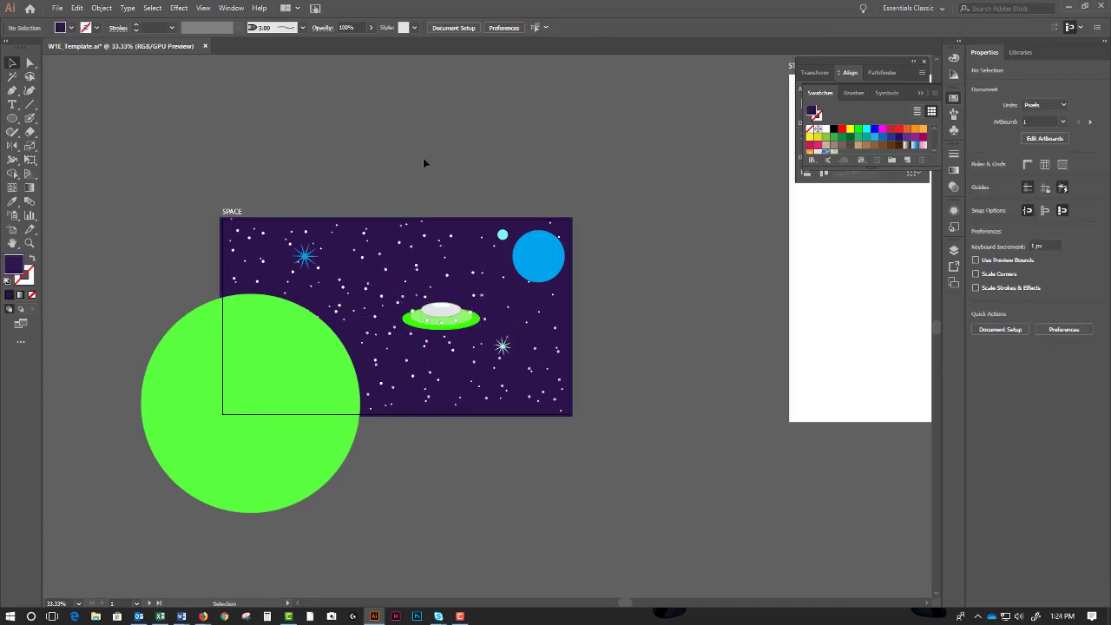
Select the group of white dots scattered across the space background.
key("ctrl+space")
left_click(463, 275, "ctrl")
left_click(462, 275, "ctrl")
left_click(462, 275, "ctrl")
left_click(463, 276, "ctrl")
left_click(471, 339, "ctrl+alt")
left_click(471, 339, "ctrl+alt")
left_click(471, 339, "ctrl+alt")
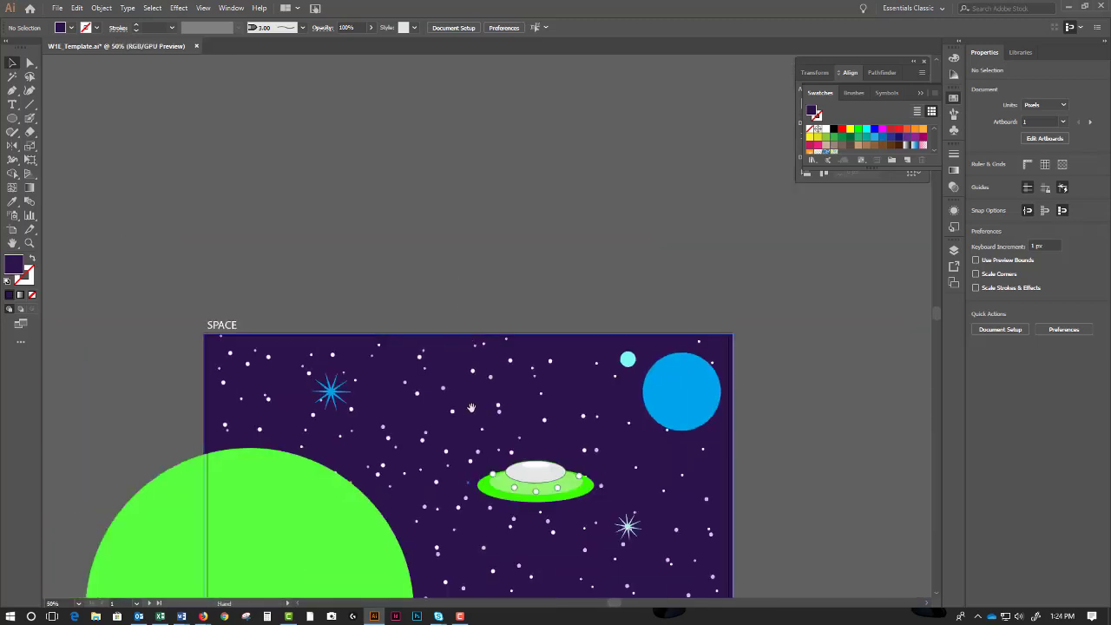
left_click_drag(472, 407, 359, 205)
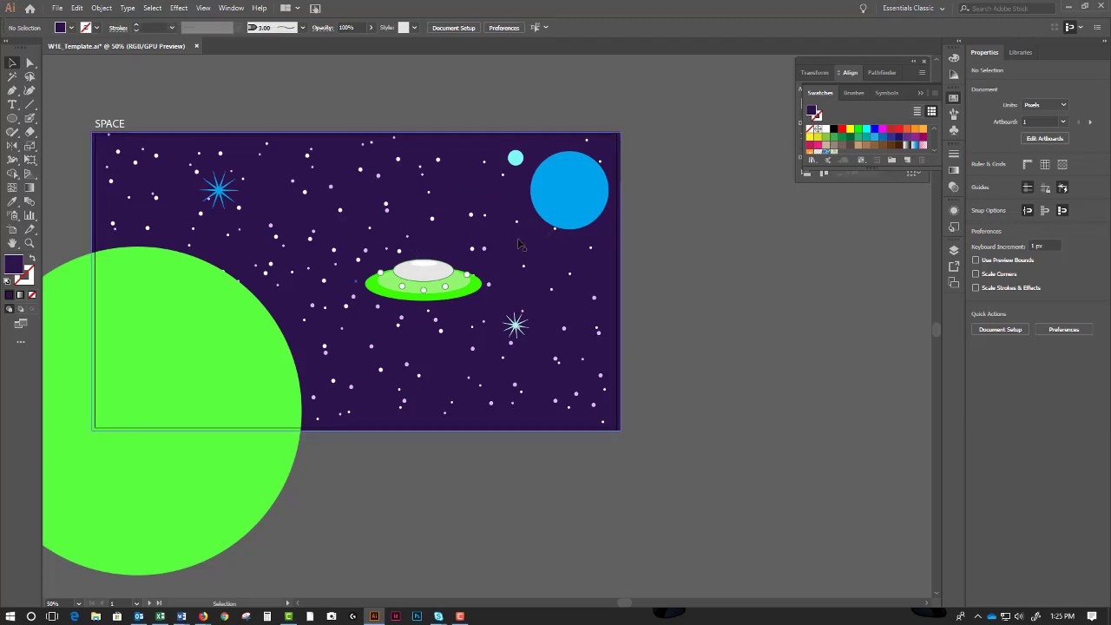
left_click(472, 221)
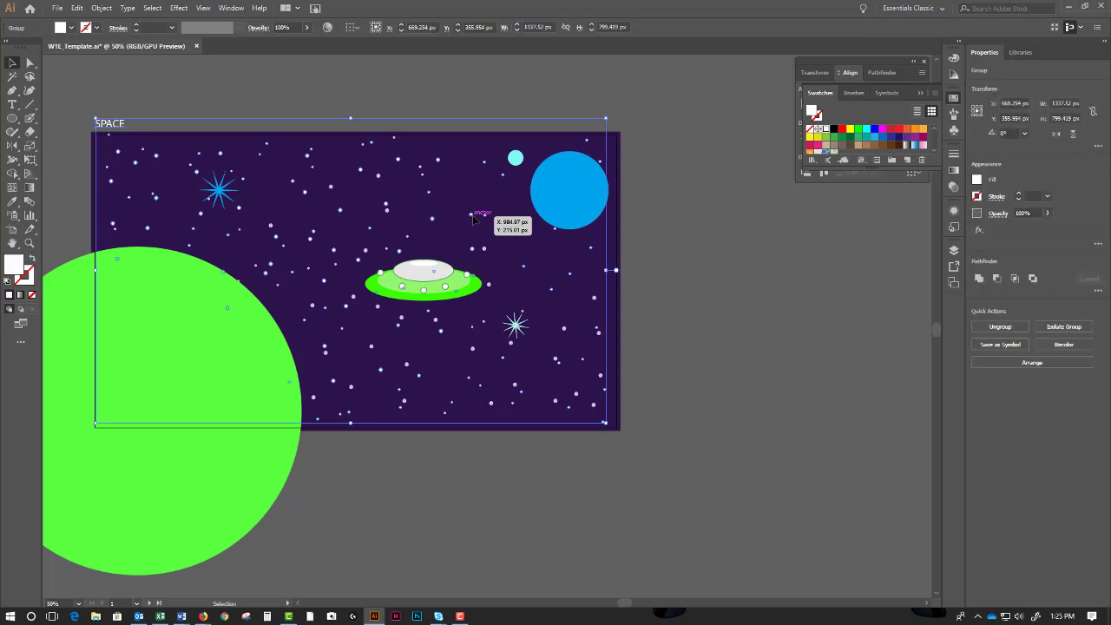